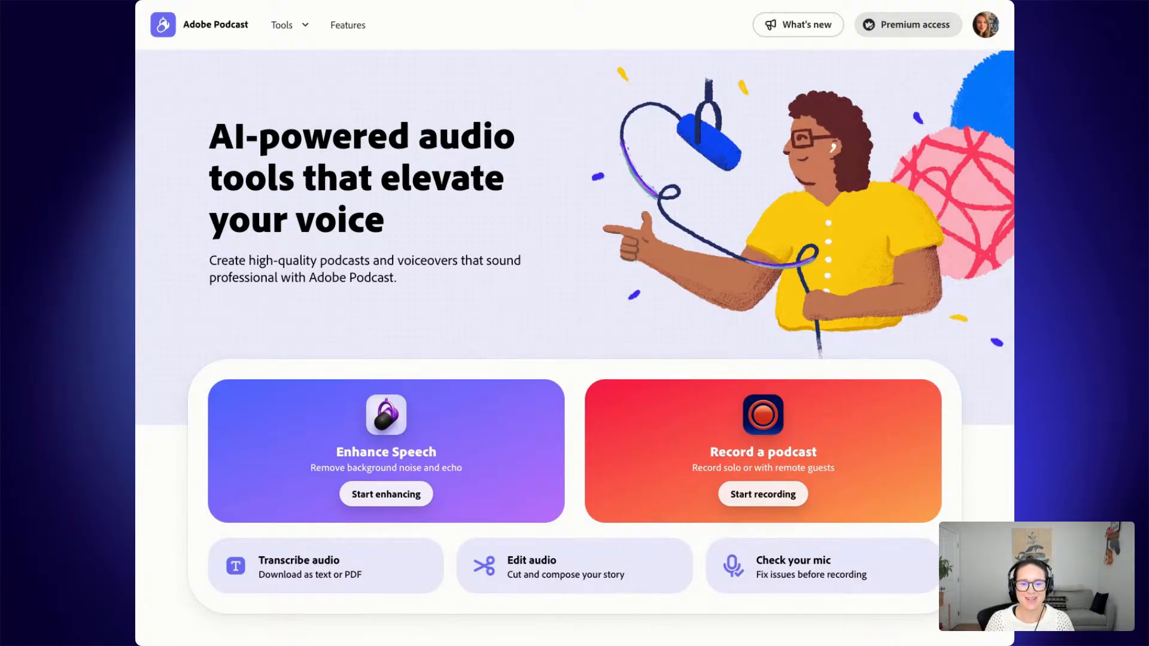
- Open the Enhance Speech tool and load the 27-second ESmp4.mp4 clip
{"action": "scroll", "coordinate": [511, 366], "scroll_direction": "down", "scroll_amount": 1}
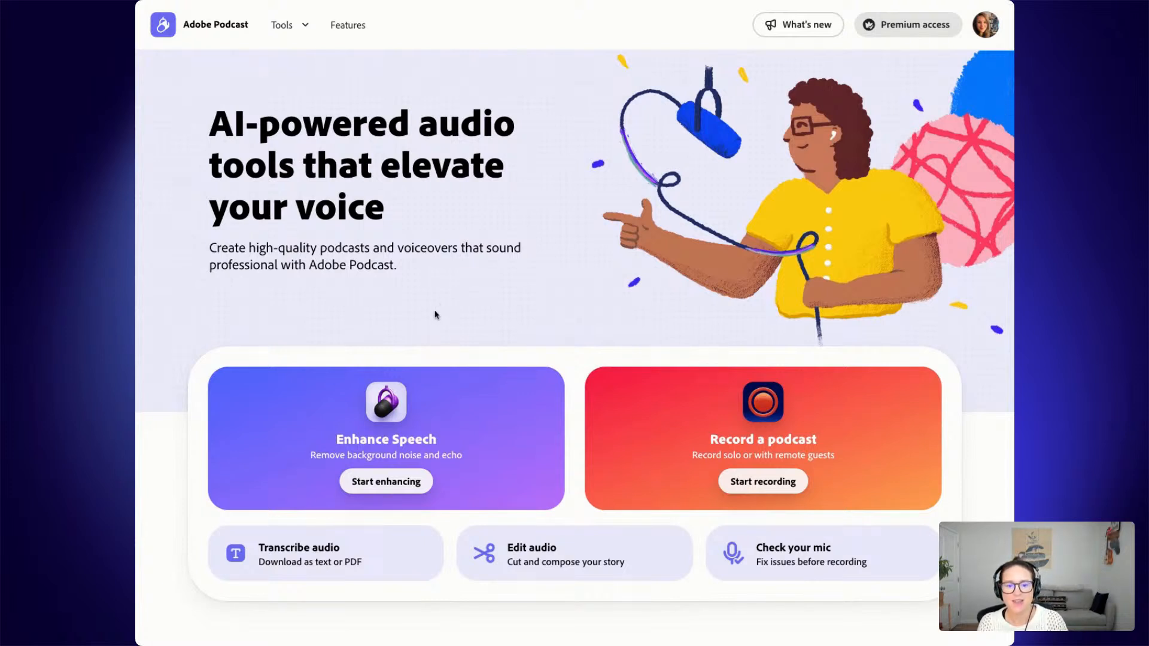
{"action": "scroll", "coordinate": [435, 316], "scroll_direction": "down", "scroll_amount": 2}
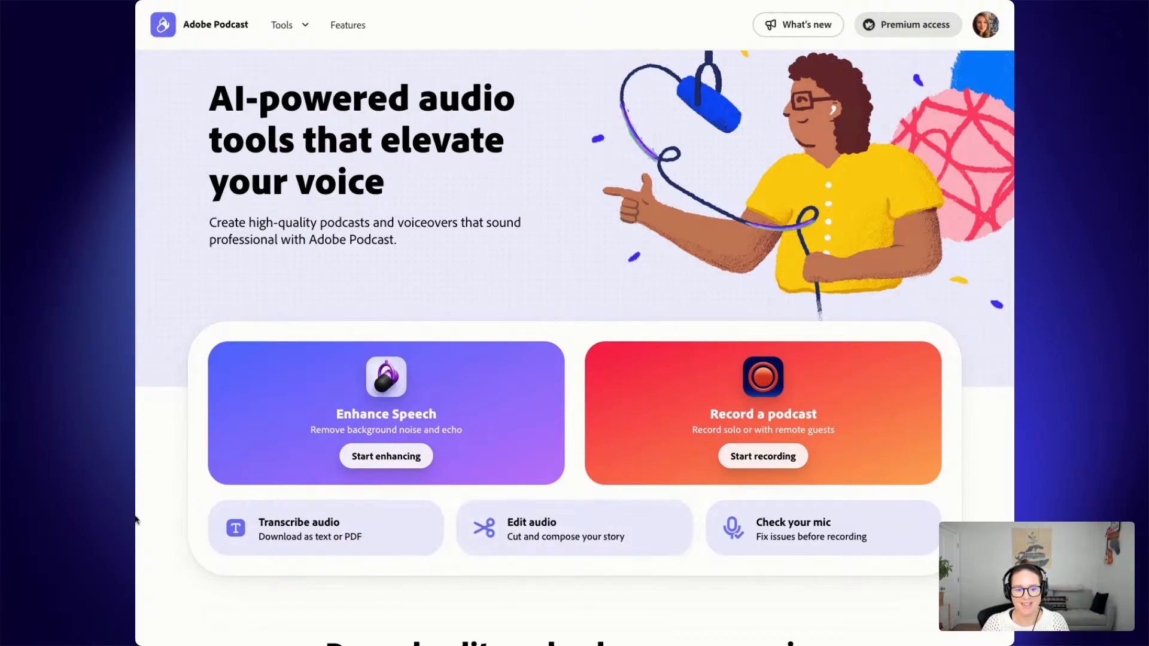
{"action": "left_click", "coordinate": [362, 454]}
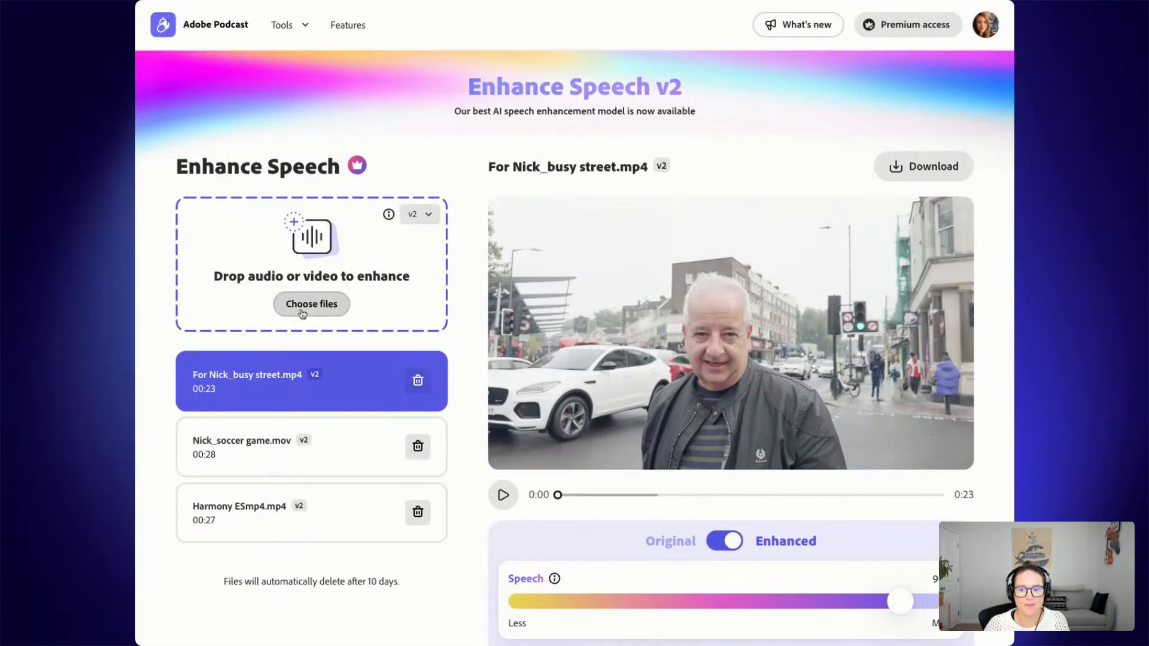
{"action": "left_click", "coordinate": [290, 503]}
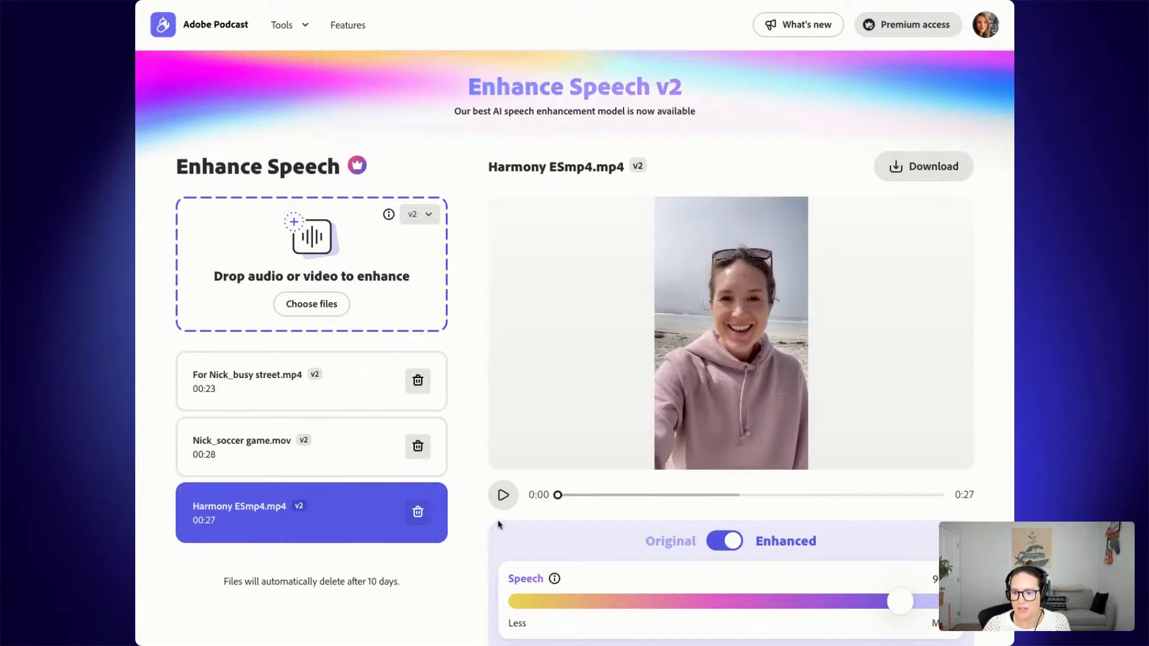
- Play the clip with its original audio and switch to the enhanced version during playback to compare them
{"action": "scroll", "coordinate": [476, 524], "scroll_direction": "down", "scroll_amount": 1}
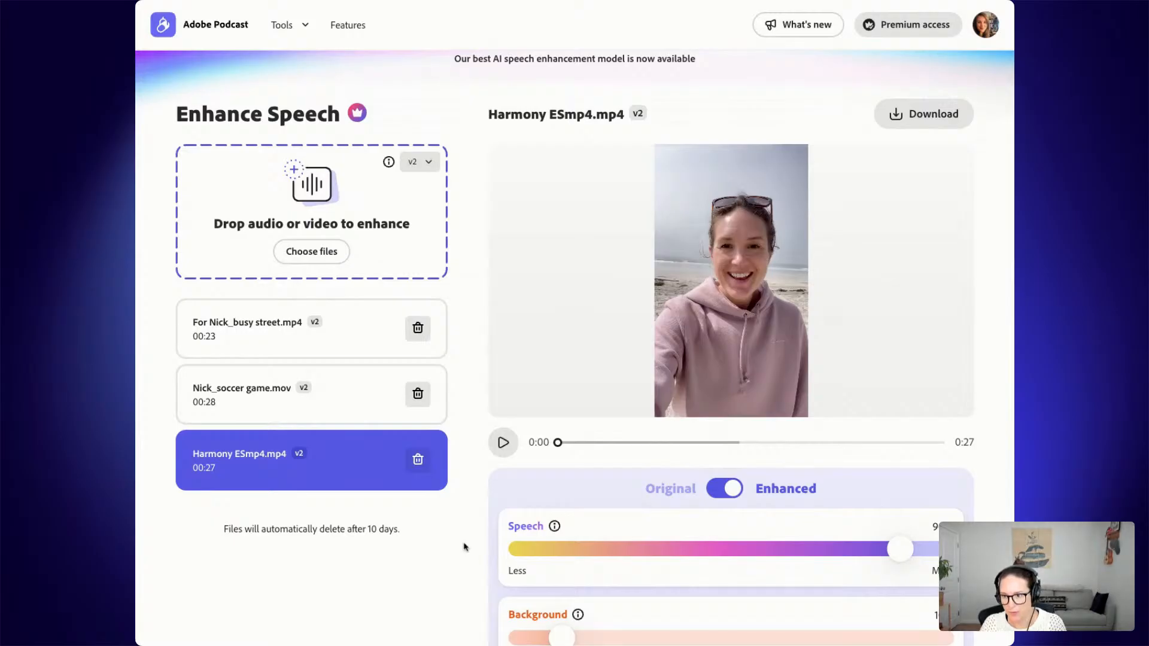
{"action": "scroll", "coordinate": [465, 546], "scroll_direction": "down", "scroll_amount": 1}
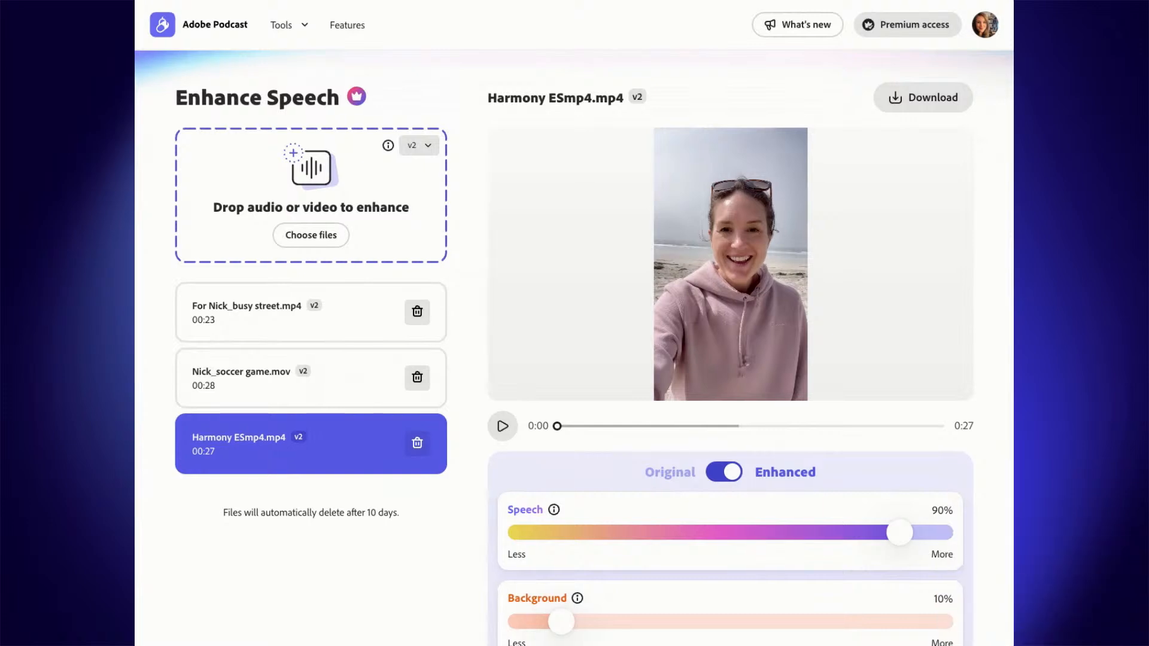
{"action": "left_click", "coordinate": [722, 473]}
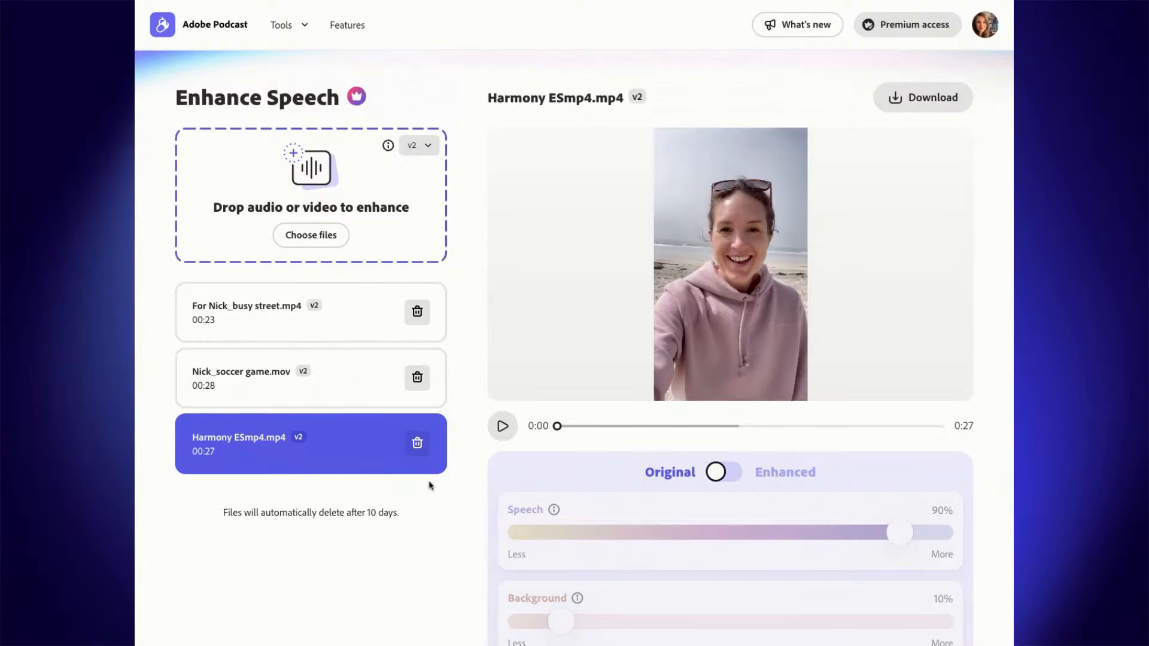
{"action": "scroll", "coordinate": [439, 503], "scroll_direction": "down", "scroll_amount": 1}
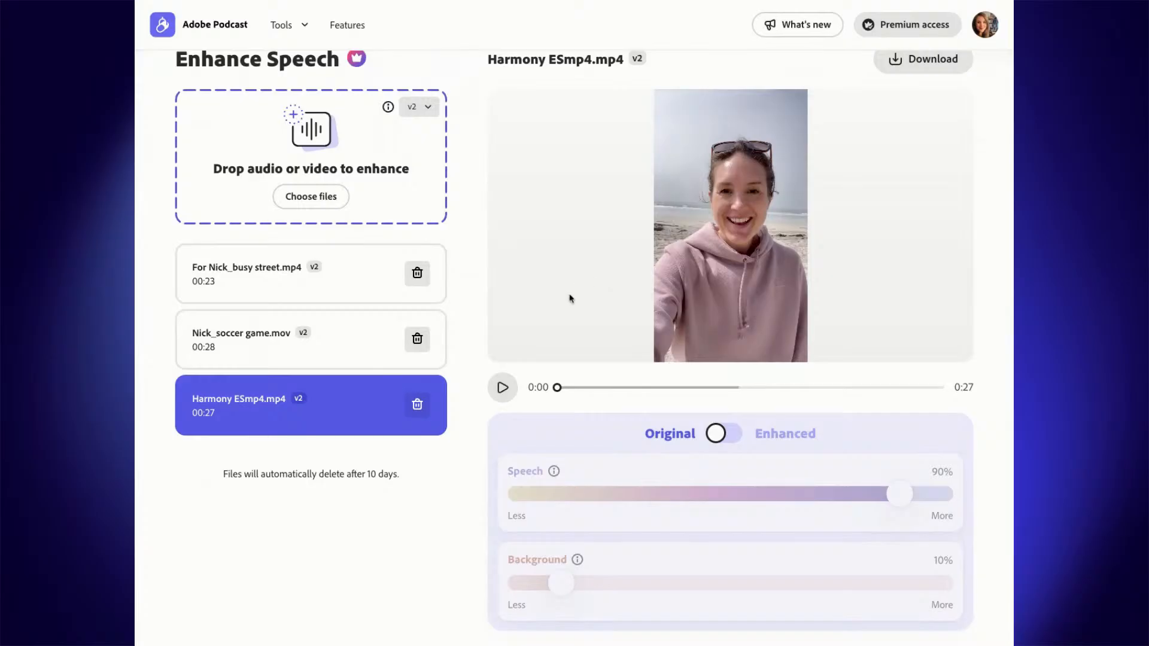
{"action": "left_click", "coordinate": [500, 395]}
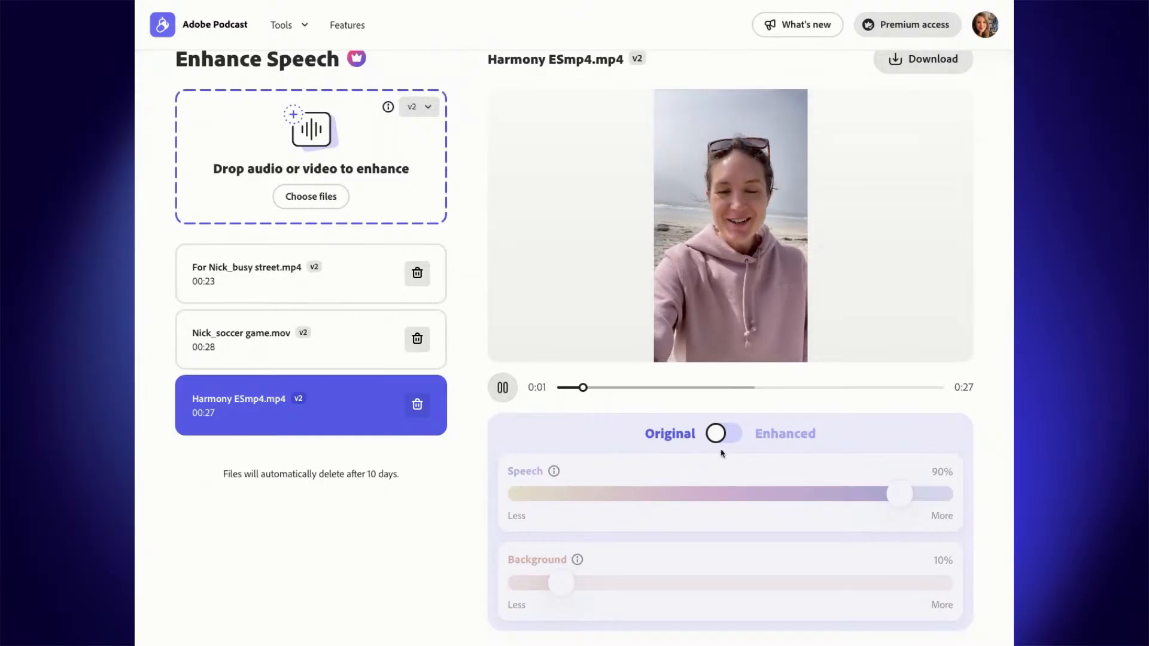
{"action": "left_click", "coordinate": [725, 433]}
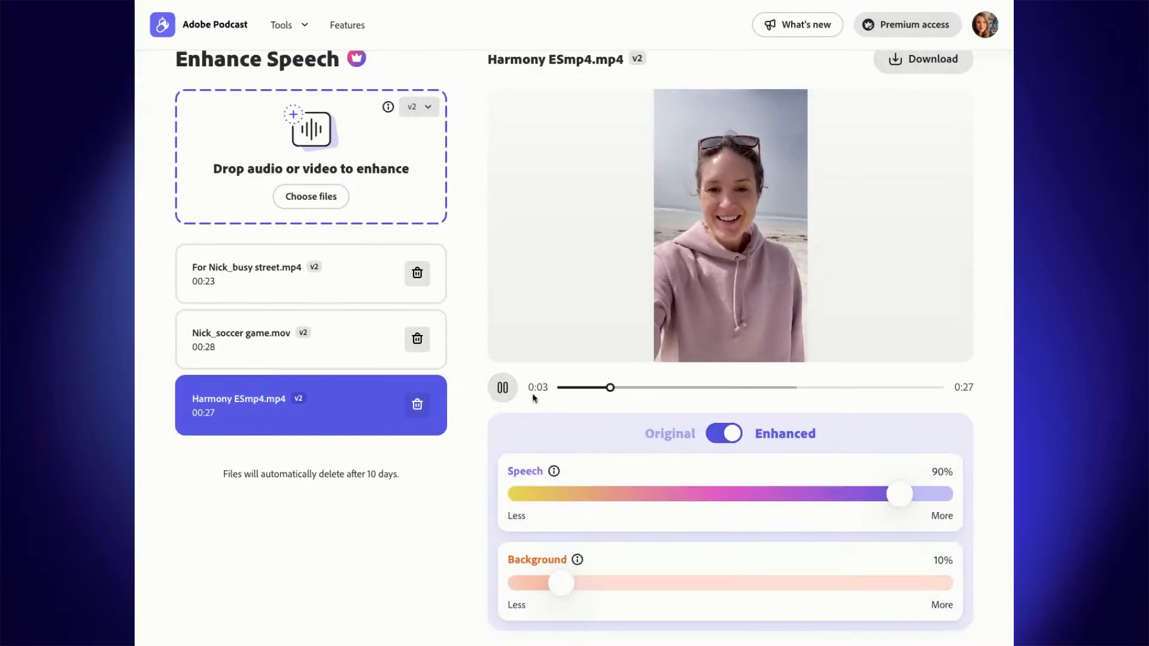
- Set the clip's Background level to 26% and its Speech level to 81% during playback, and pause the clip
{"action": "left_click_drag", "start_coordinate": [561, 583], "coordinate": [652, 580]}
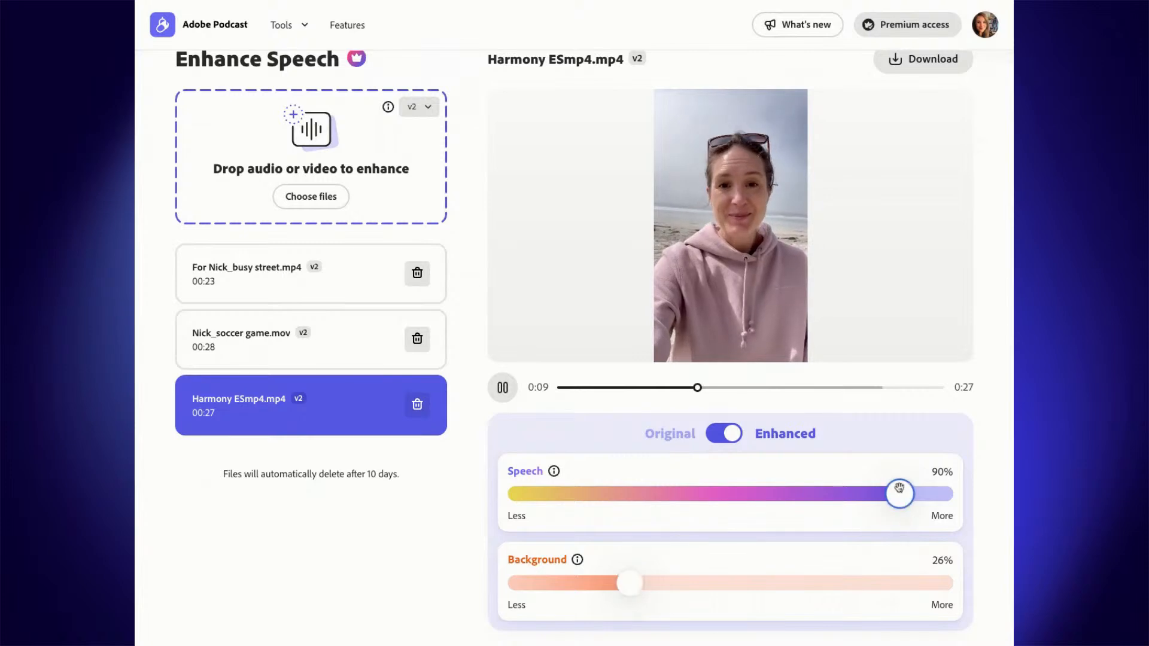
{"action": "left_click", "coordinate": [860, 494]}
{"action": "left_click", "coordinate": [506, 392]}
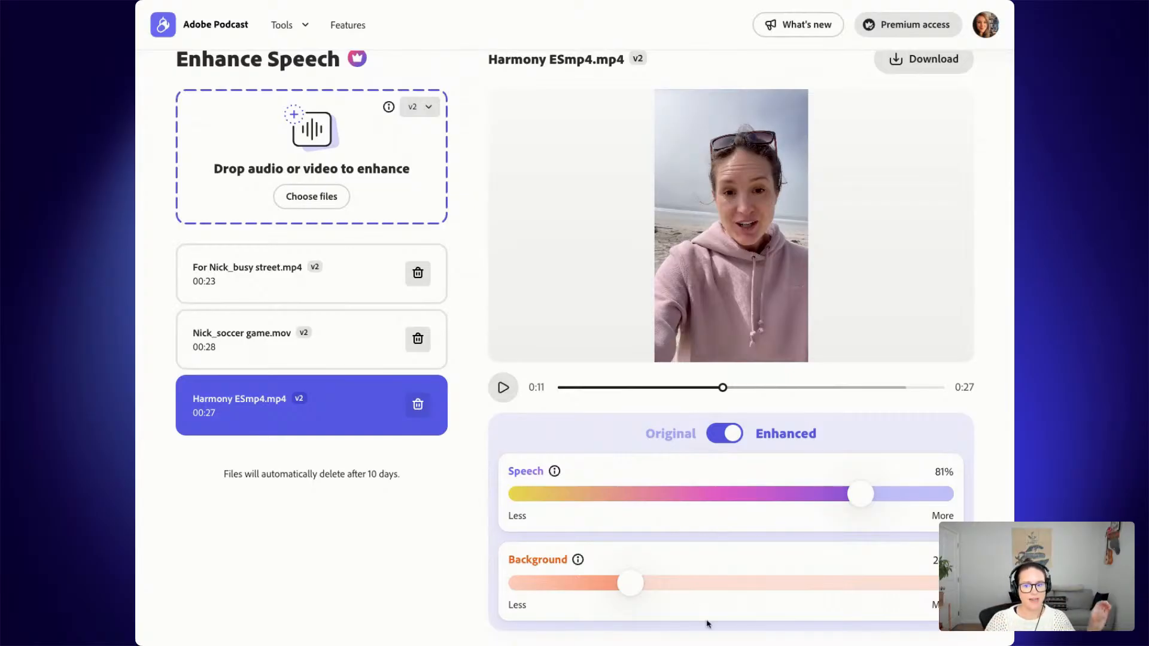
- Fine-tune the enhanced mix of the clip to 25% Background and 89% Speech
{"action": "left_click_drag", "start_coordinate": [629, 592], "coordinate": [624, 591]}
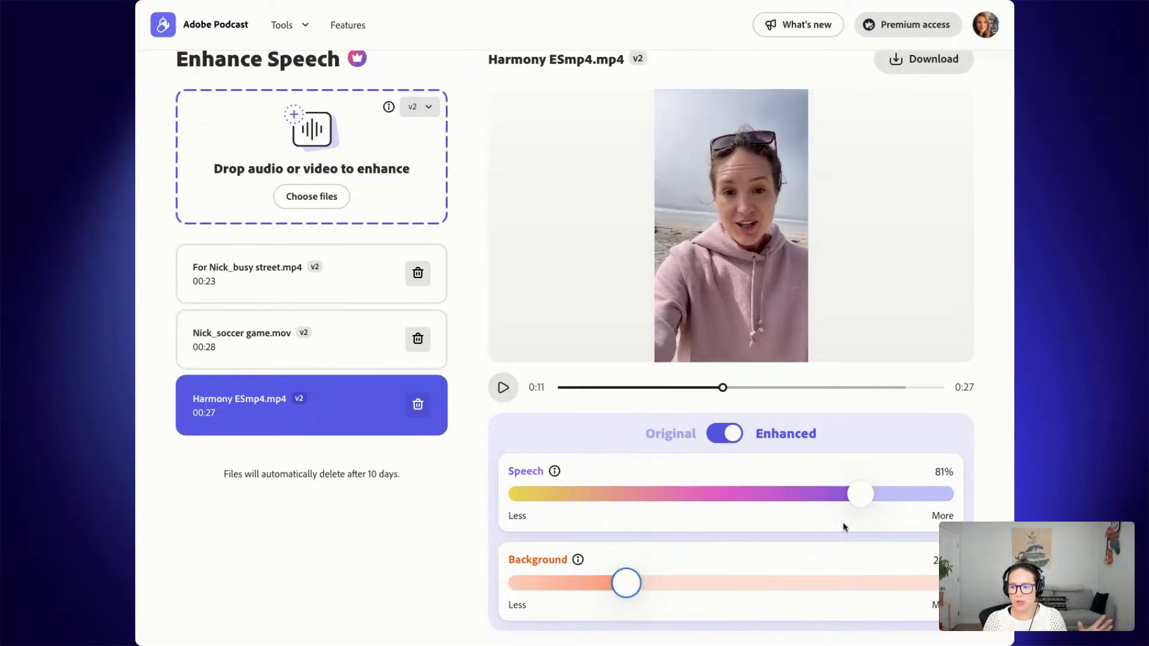
{"action": "mouse_move", "coordinate": [554, 470]}
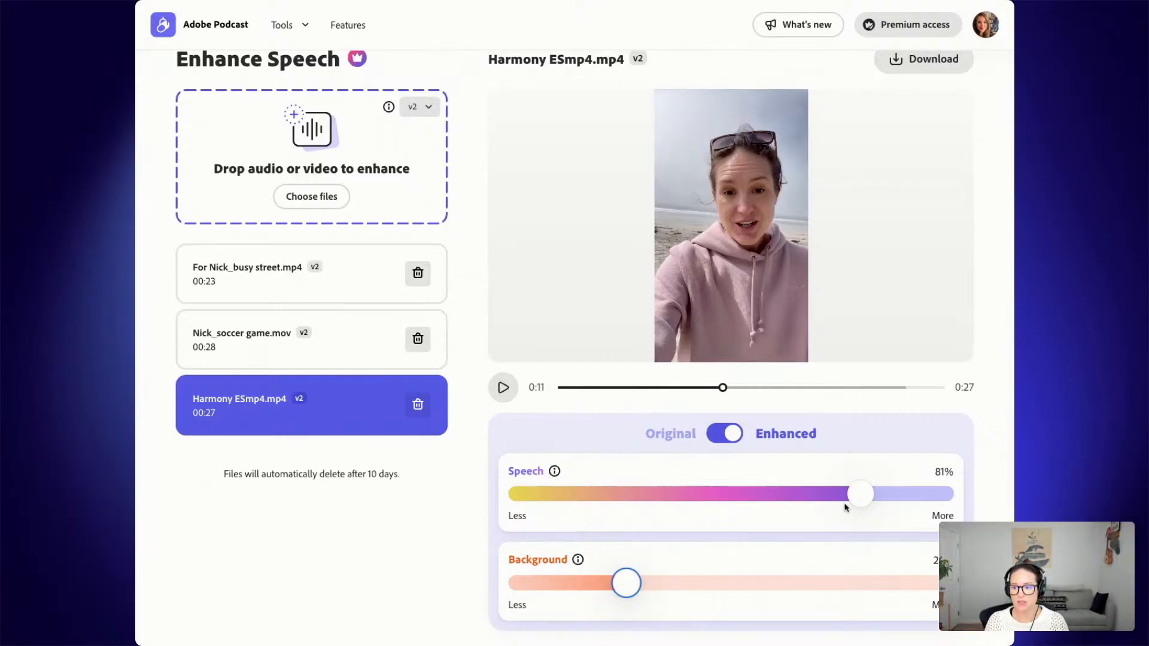
{"action": "left_click_drag", "start_coordinate": [858, 498], "coordinate": [881, 490]}
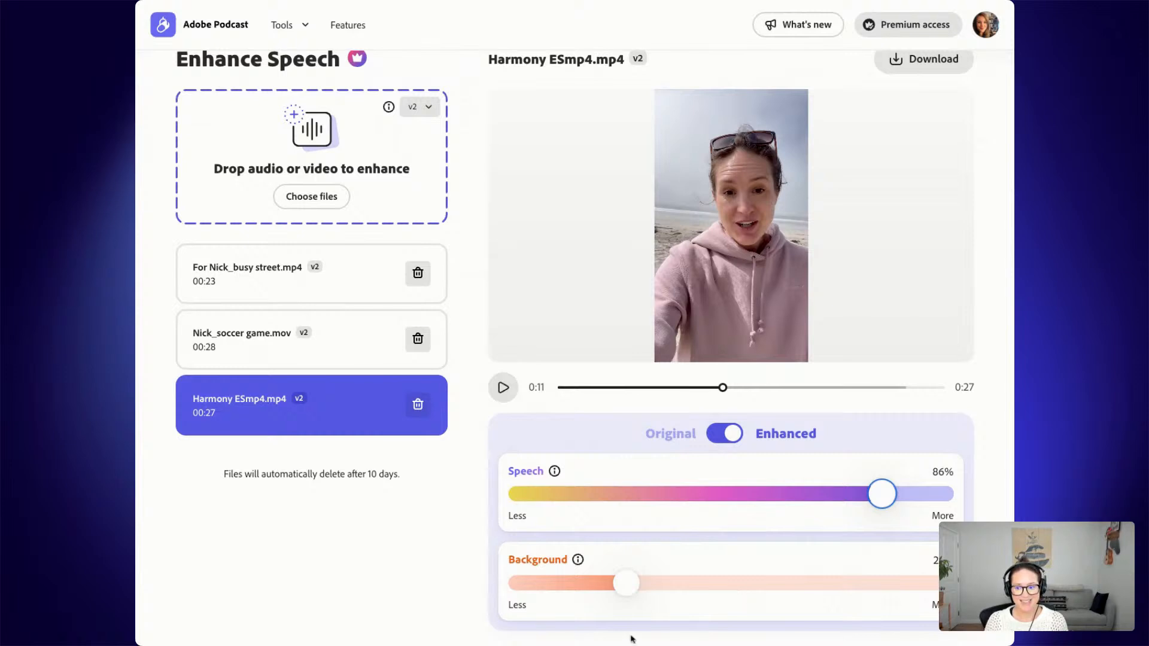
{"action": "mouse_move", "coordinate": [622, 591]}
{"action": "left_mouse_down"}
{"action": "mouse_move", "coordinate": [580, 592]}
{"action": "mouse_move", "coordinate": [676, 585]}
{"action": "mouse_move", "coordinate": [625, 585]}
{"action": "left_mouse_up"}
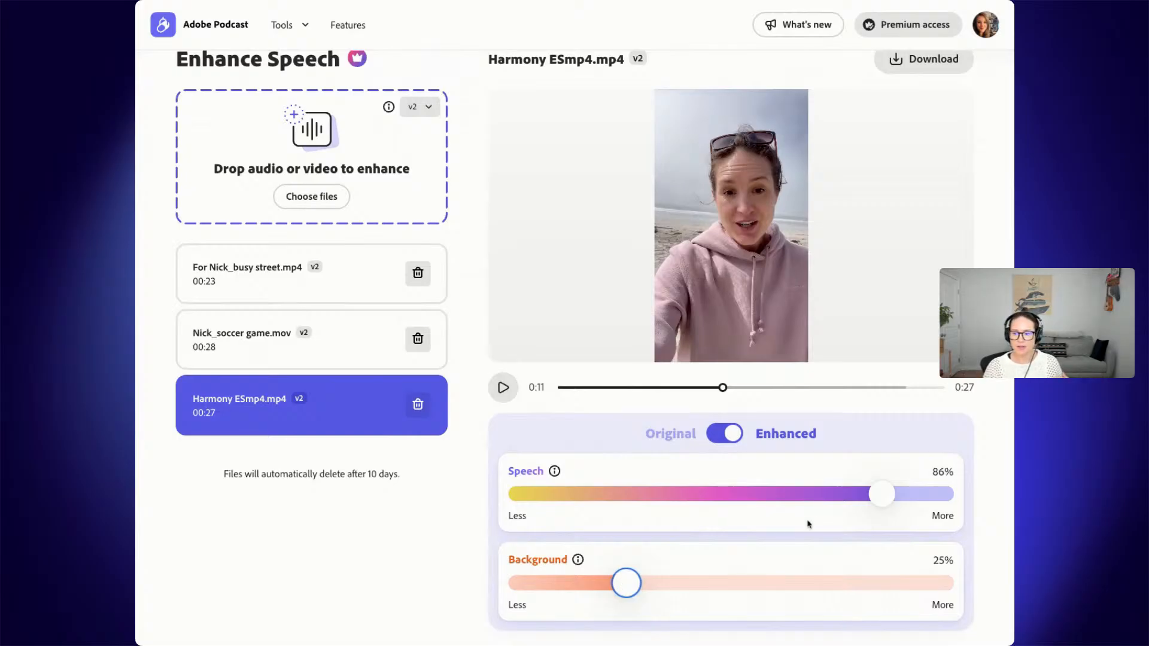
{"action": "left_click", "coordinate": [884, 496]}
{"action": "left_click_drag", "start_coordinate": [885, 499], "coordinate": [897, 503]}
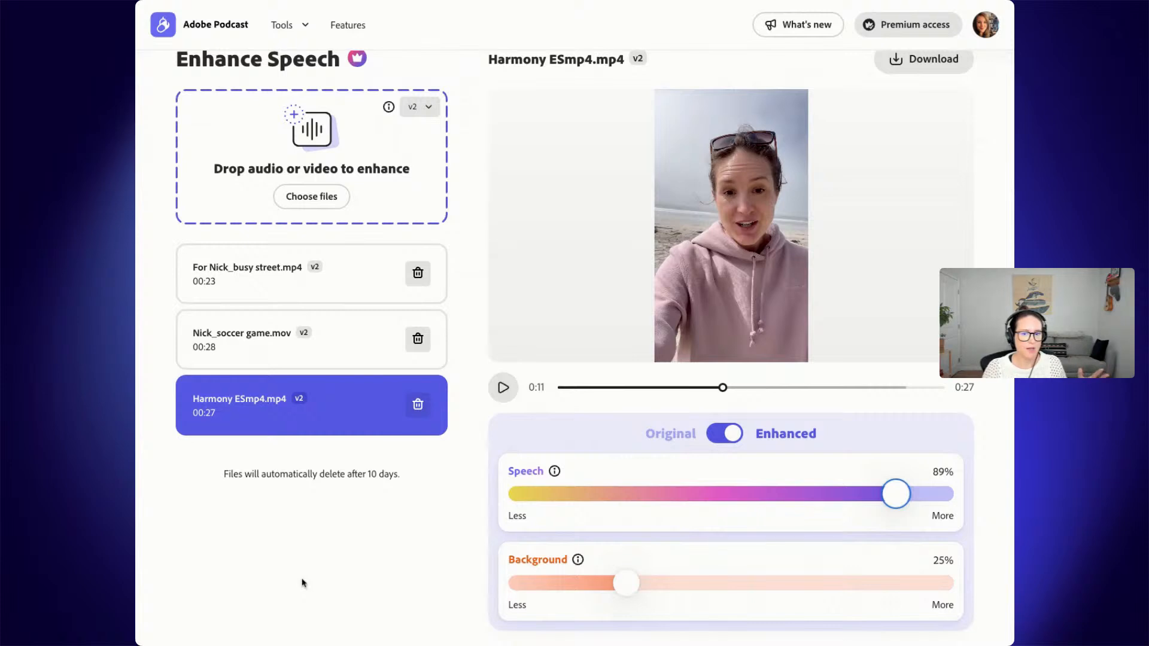
- Load the soccer game .mov clip and compare its original audio with the enhanced version during playback
{"action": "left_click", "coordinate": [200, 363]}
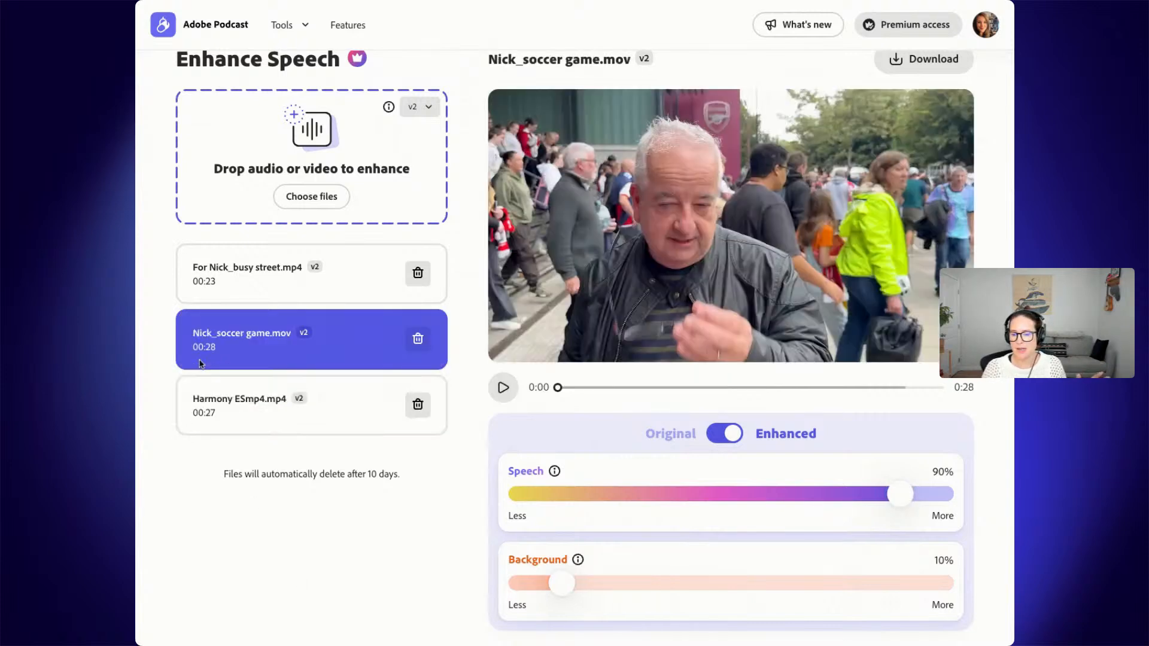
{"action": "left_click", "coordinate": [722, 433]}
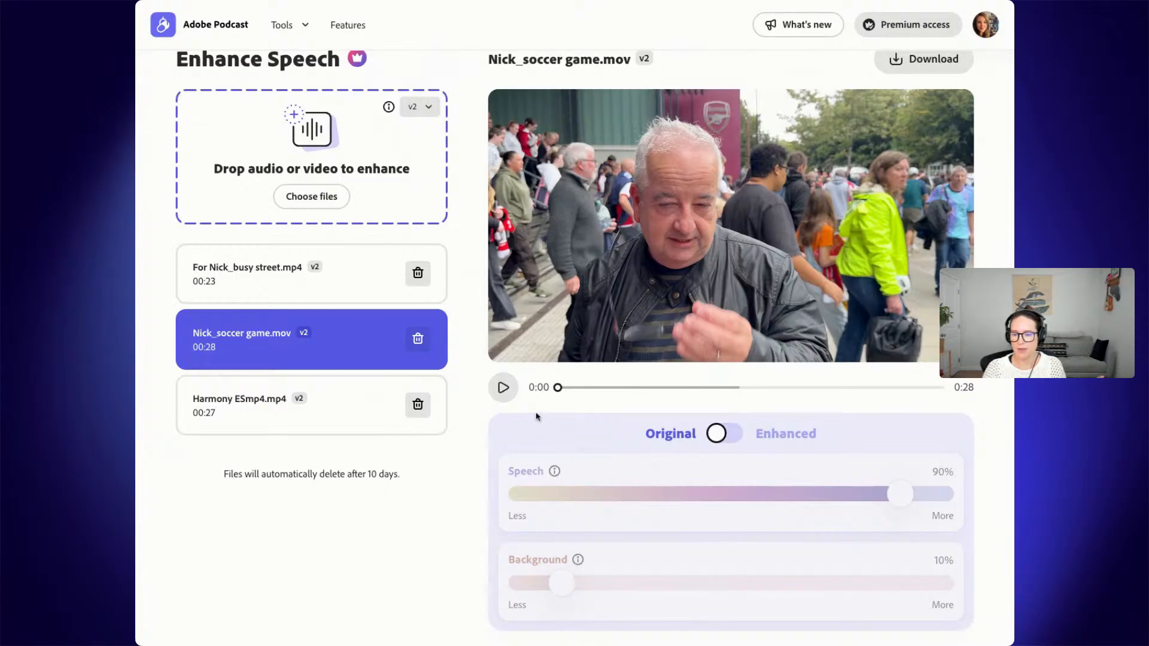
{"action": "left_click", "coordinate": [507, 397]}
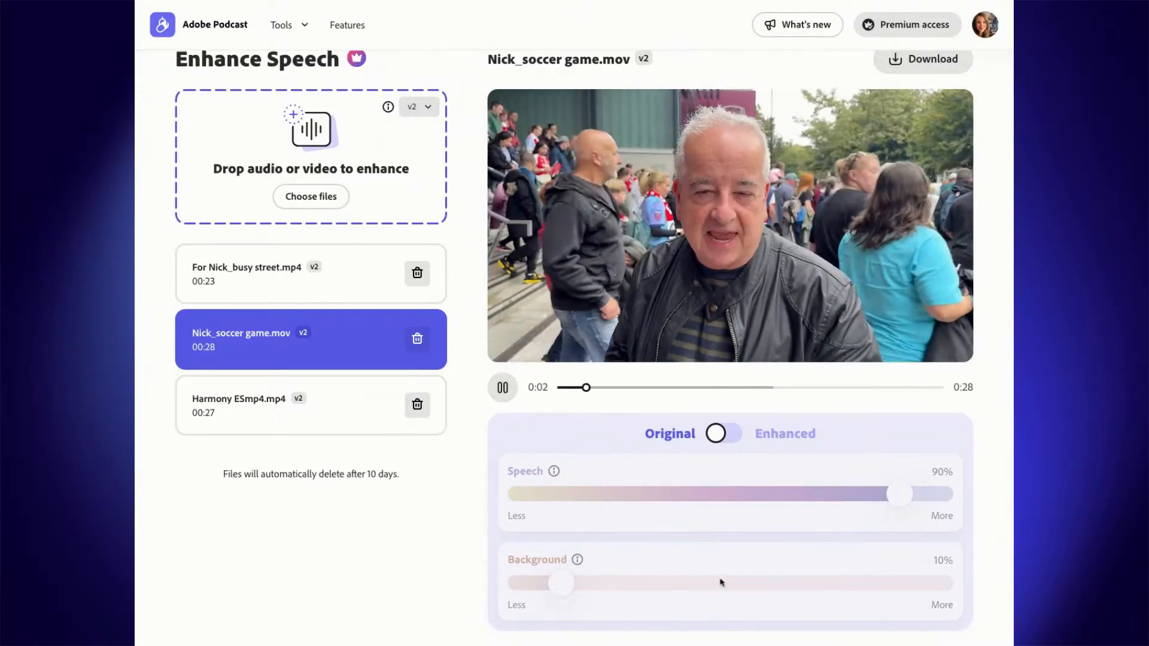
{"action": "left_click", "coordinate": [717, 434]}
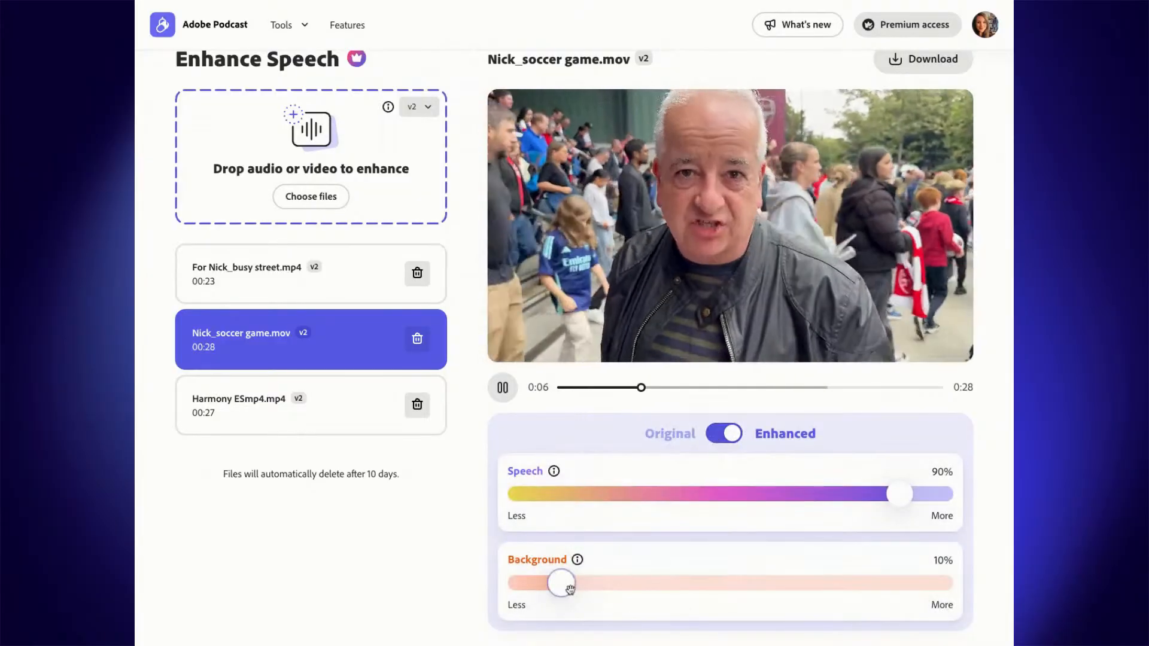
{"action": "mouse_move", "coordinate": [561, 583]}
{"action": "left_mouse_down"}
{"action": "mouse_move", "coordinate": [895, 583]}
{"action": "mouse_move", "coordinate": [563, 588]}
{"action": "left_mouse_up"}
{"action": "left_click", "coordinate": [503, 387]}
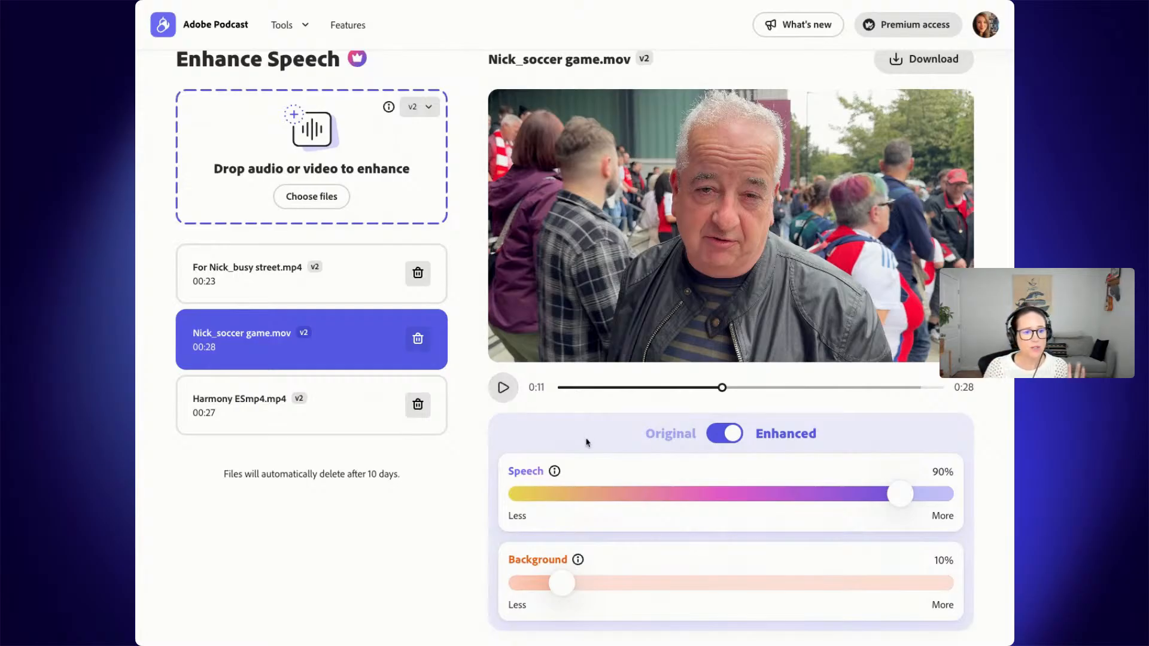
- Leave Enhance Speech for the home page and open the Studio tool
{"action": "scroll", "coordinate": [619, 487], "scroll_direction": "up", "scroll_amount": 1}
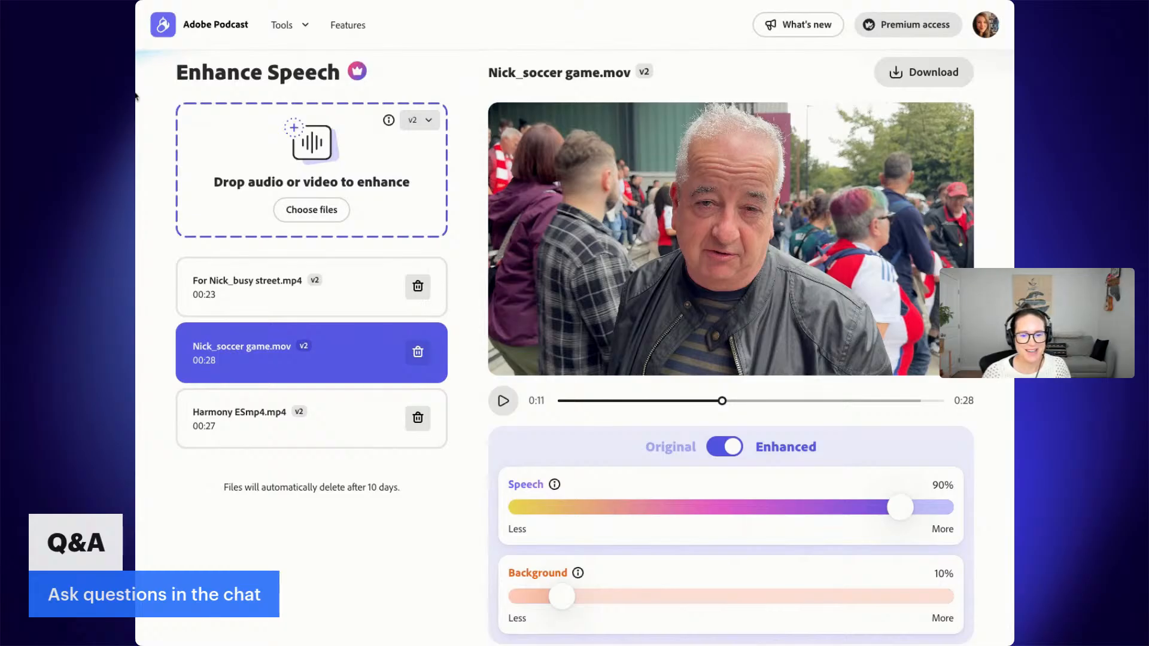
{"action": "left_click", "coordinate": [192, 32]}
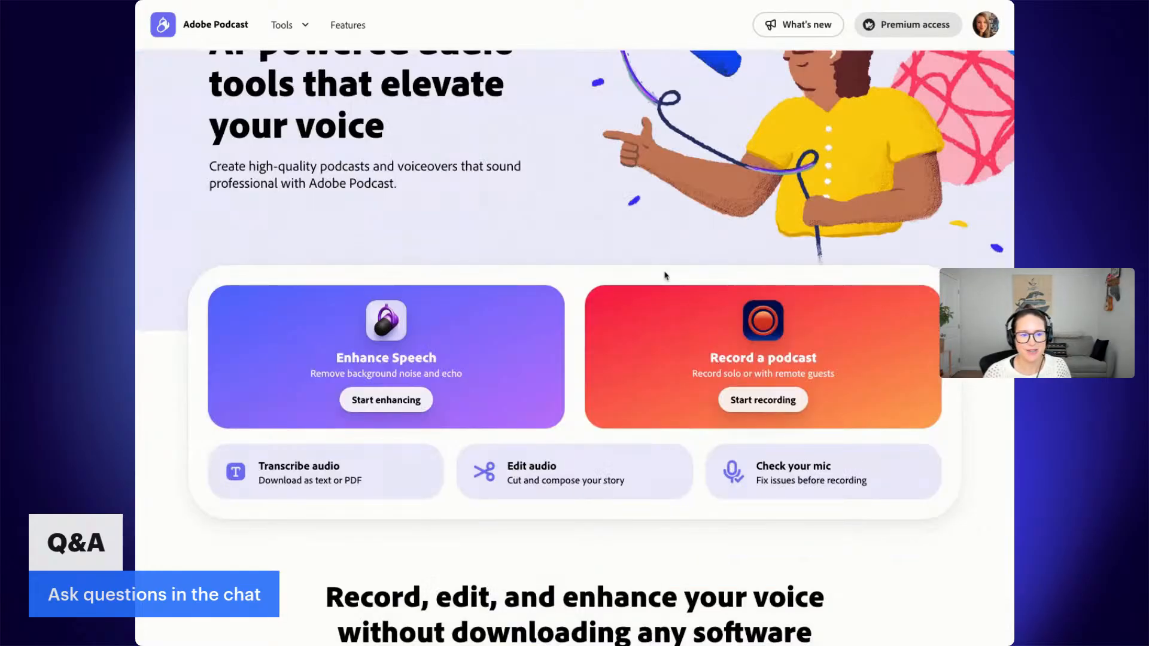
{"action": "scroll", "coordinate": [575, 284], "scroll_direction": "up", "scroll_amount": 2}
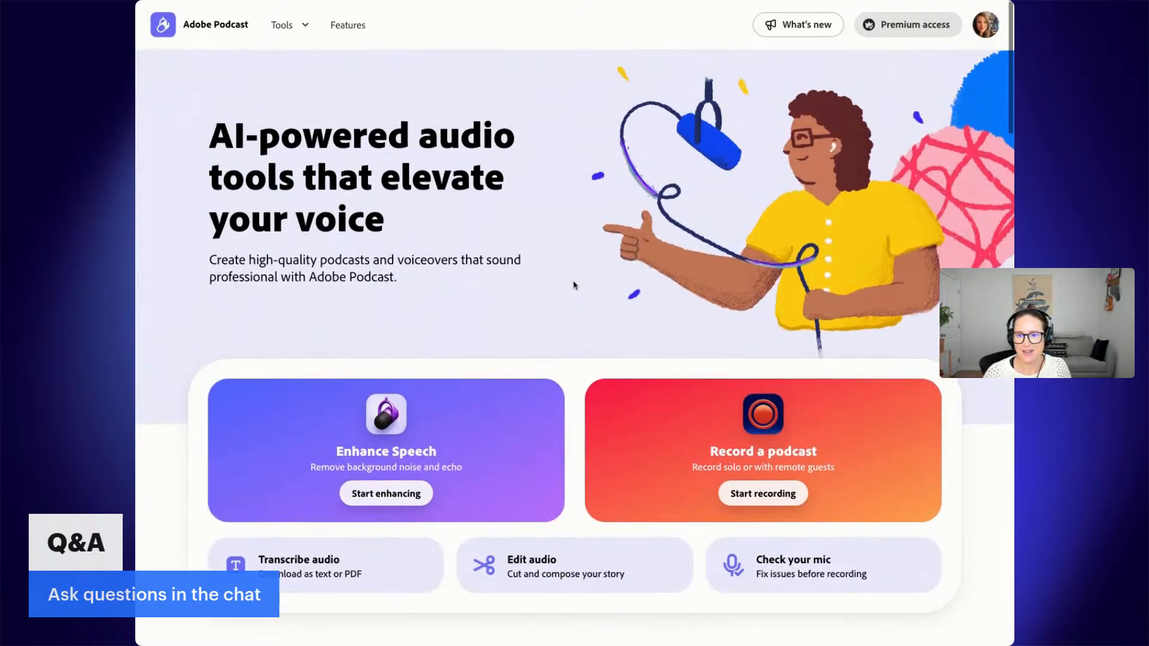
{"action": "left_click", "coordinate": [285, 31]}
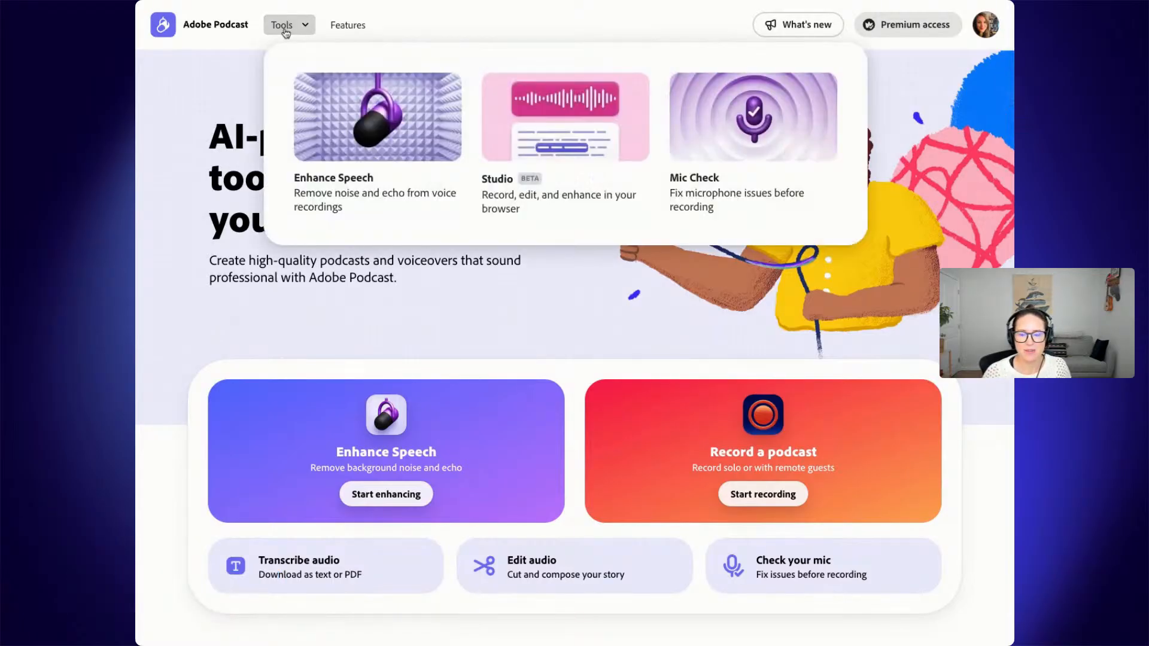
{"action": "left_click", "coordinate": [241, 95]}
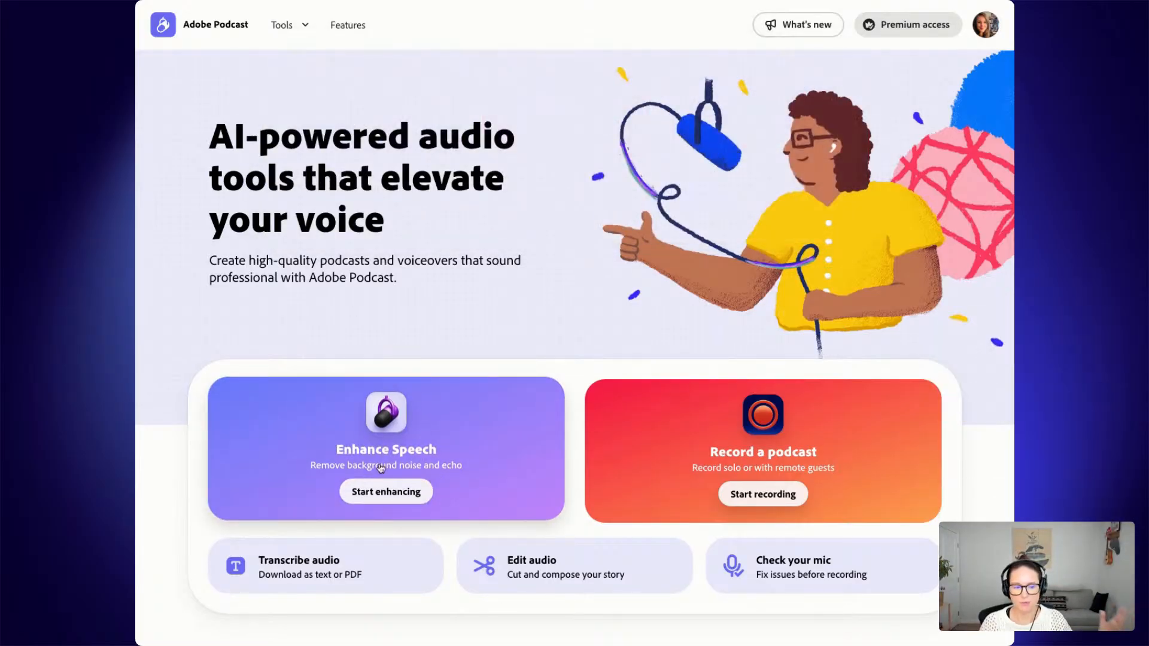
{"action": "left_click", "coordinate": [291, 24]}
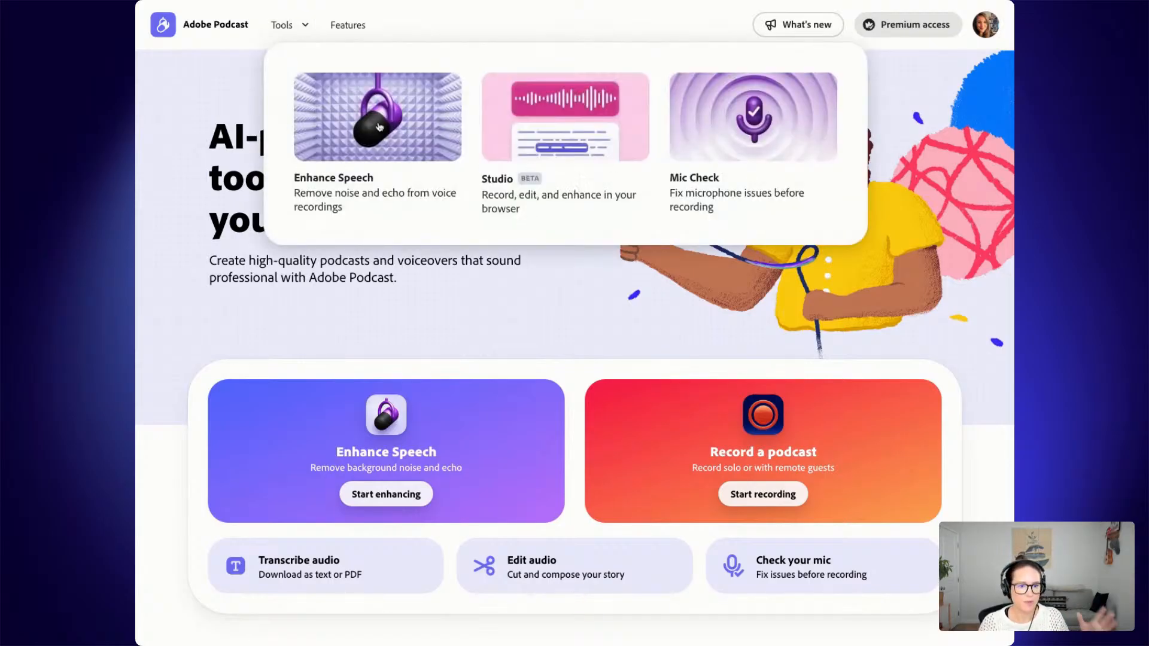
{"action": "left_click", "coordinate": [558, 152]}
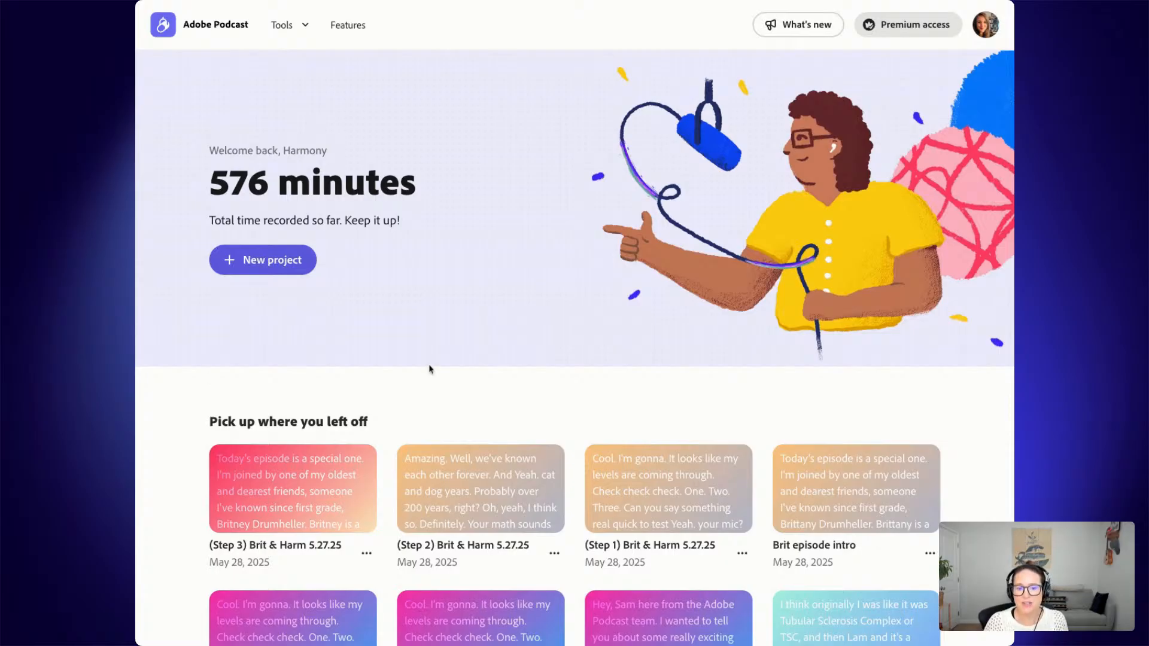
- Open the "Step 1" episode project to view its transcript, and return to the project list
{"action": "scroll", "coordinate": [473, 419], "scroll_direction": "down", "scroll_amount": 1}
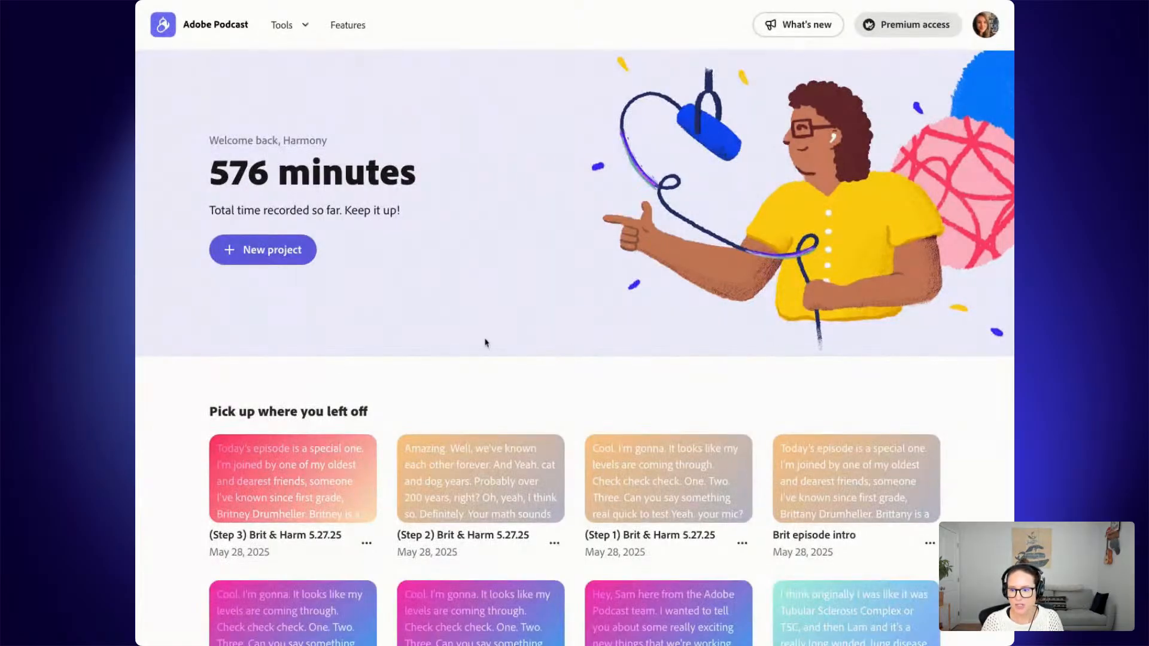
{"action": "left_click", "coordinate": [676, 501]}
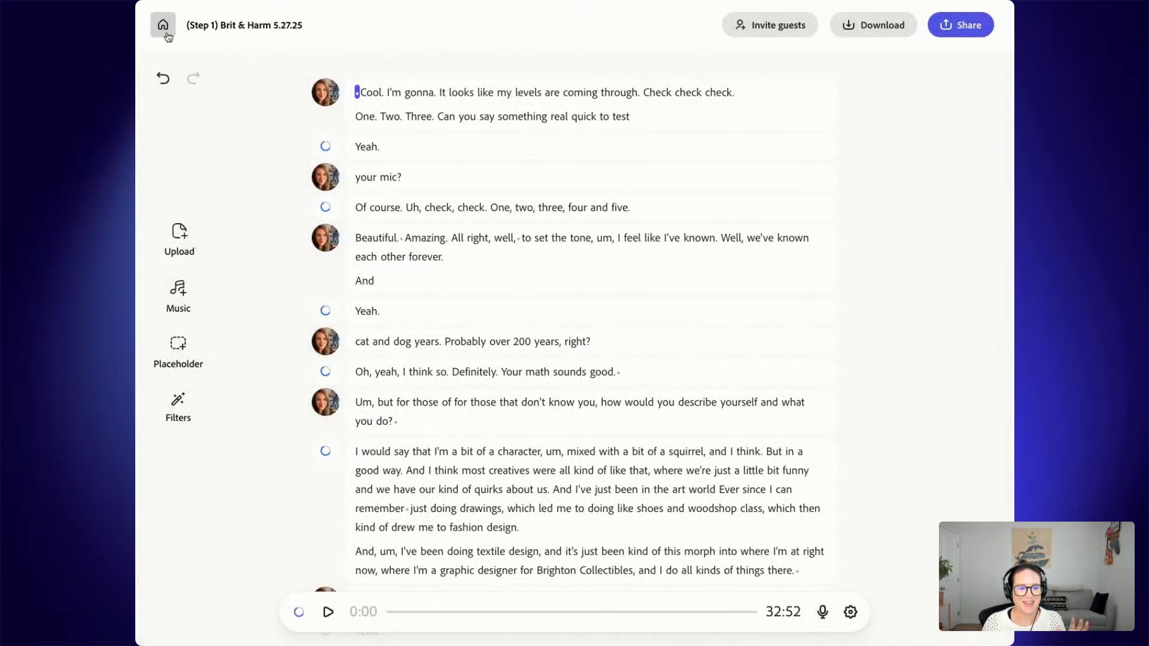
{"action": "left_click", "coordinate": [163, 25]}
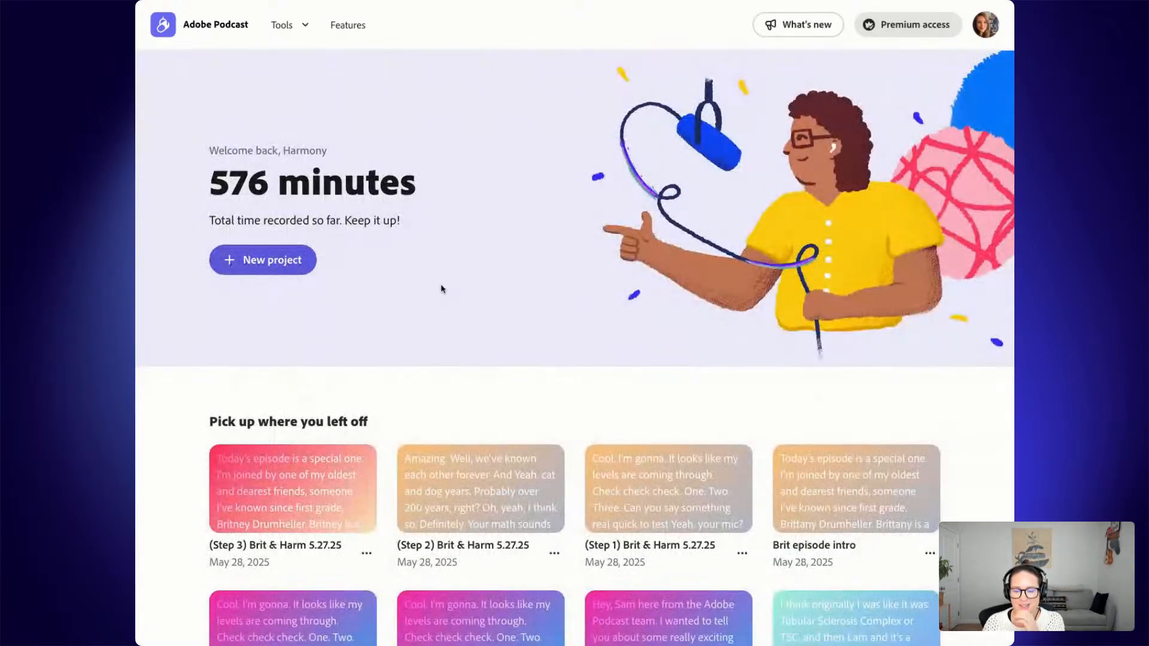
- Open the "Step 3" episode project and play it from the paragraph beginning "But beyond her art"
{"action": "left_click", "coordinate": [289, 481]}
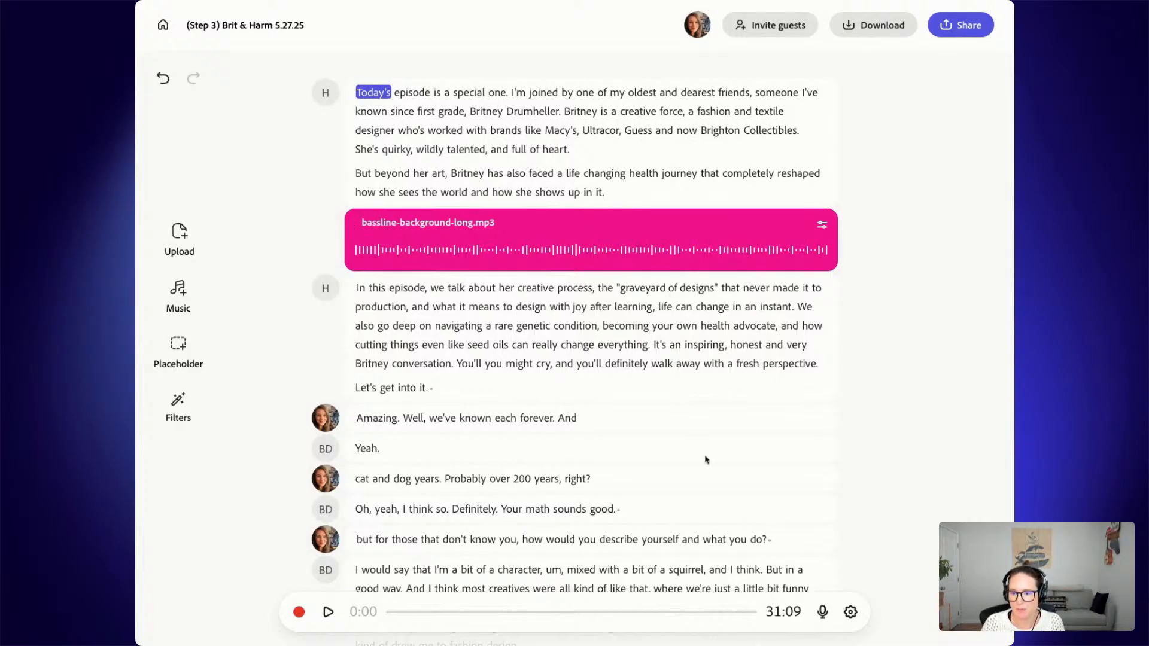
{"action": "scroll", "coordinate": [692, 451], "scroll_direction": "down", "scroll_amount": 1}
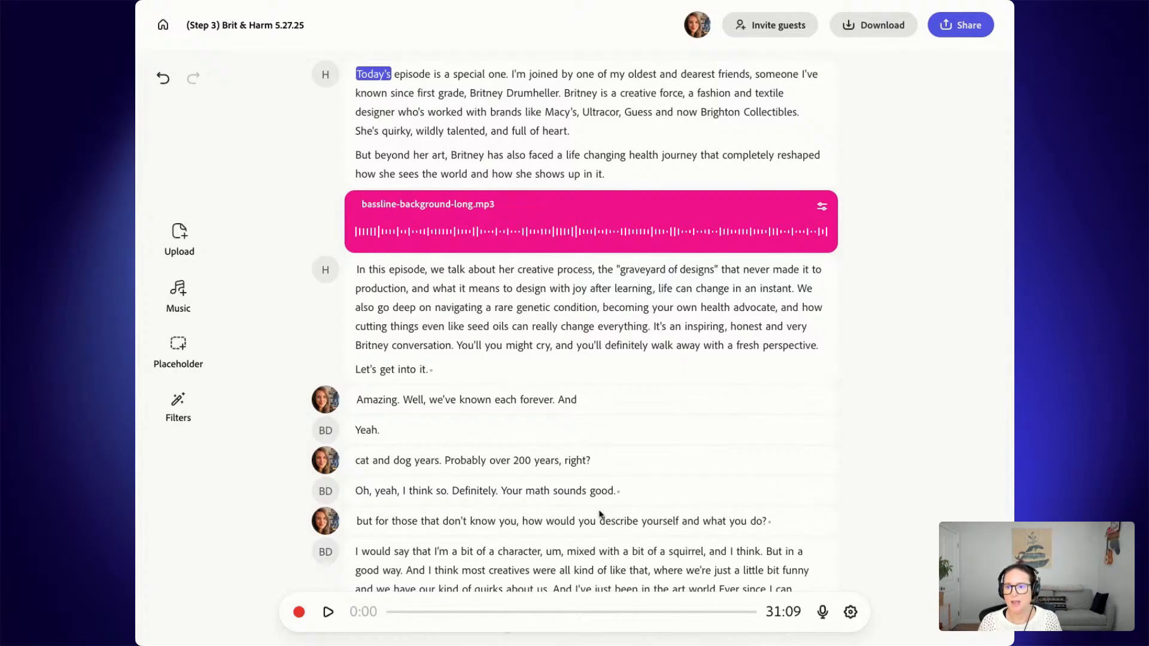
{"action": "left_click", "coordinate": [356, 156]}
{"action": "key", "text": "space"}
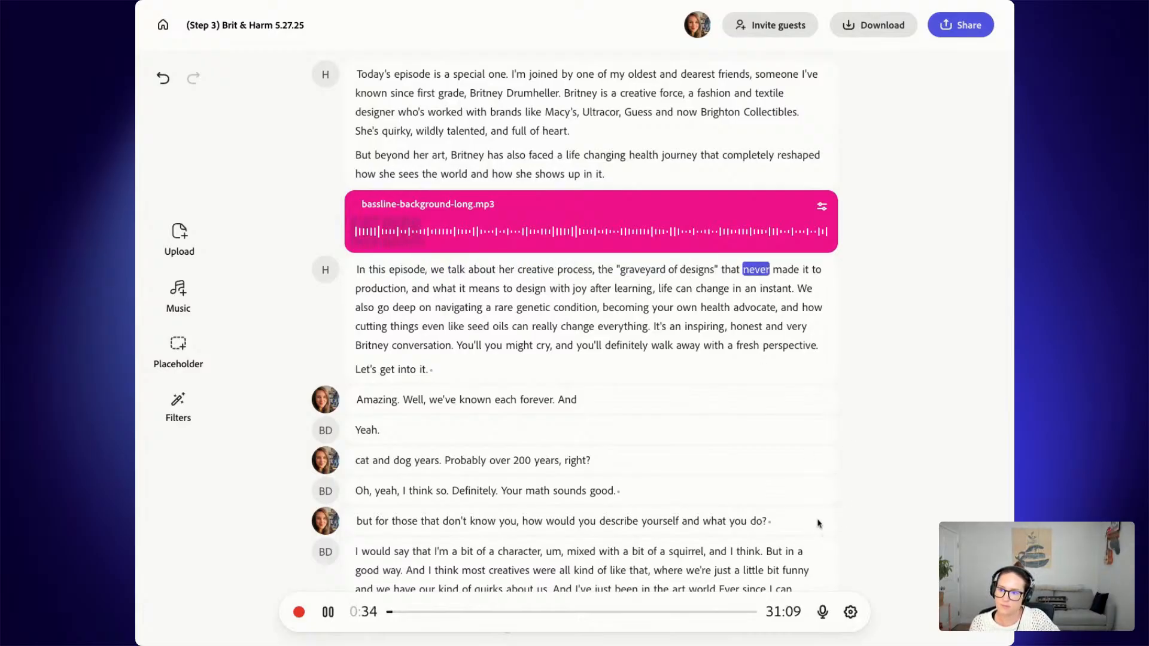
- Pause the episode, locate the line "Let's get into it.", and play the passage leading into it
{"action": "key", "text": "space"}
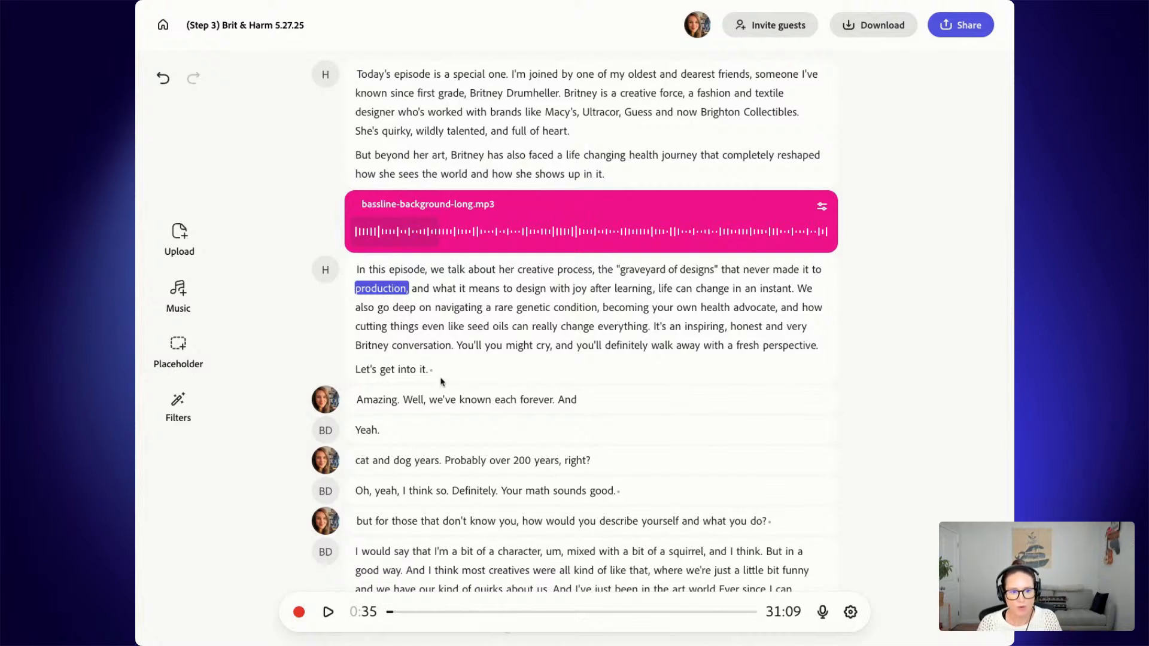
{"action": "left_click_drag", "start_coordinate": [434, 370], "coordinate": [357, 370]}
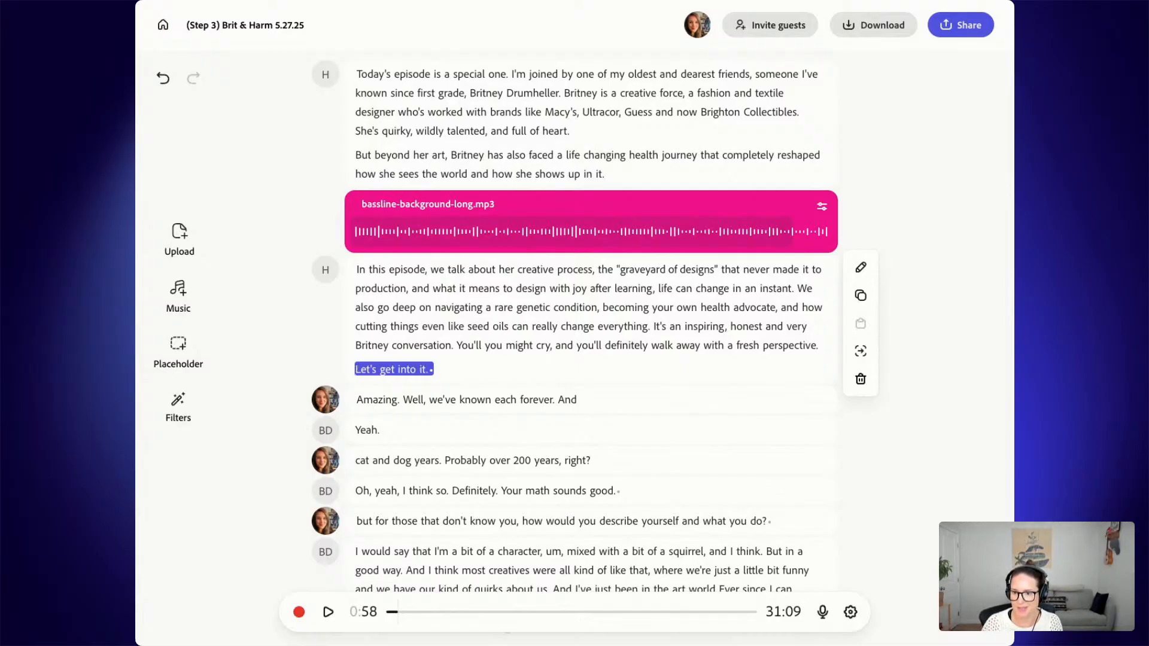
{"action": "double_click", "coordinate": [664, 346]}
{"action": "key", "text": "space"}
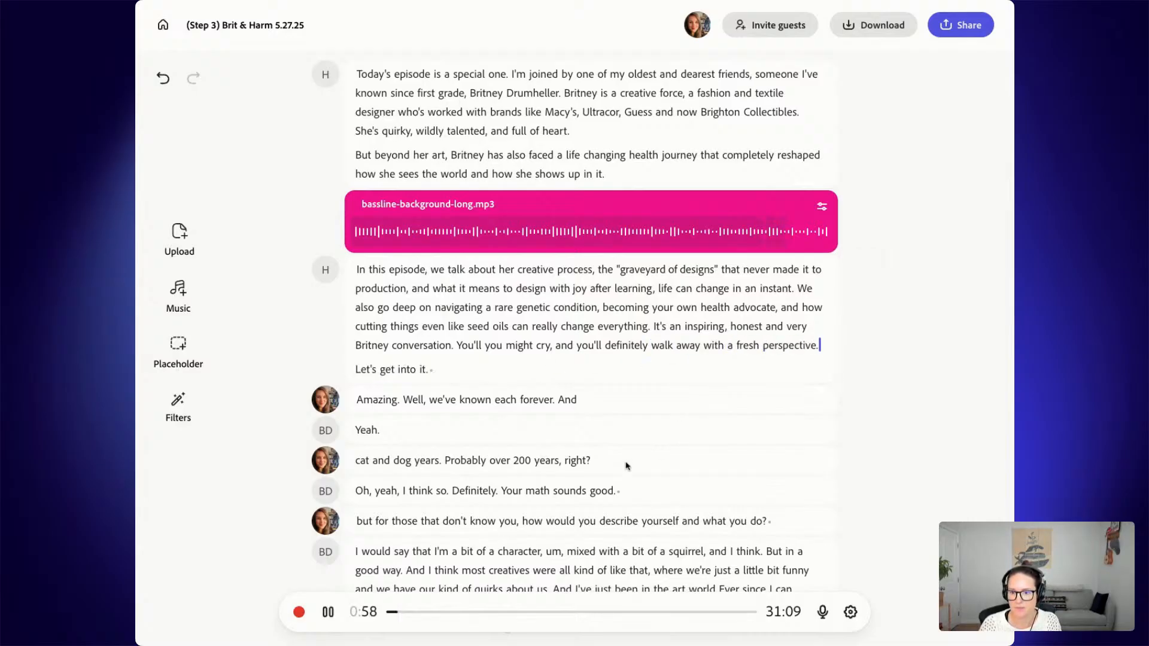
{"action": "key", "text": "space"}
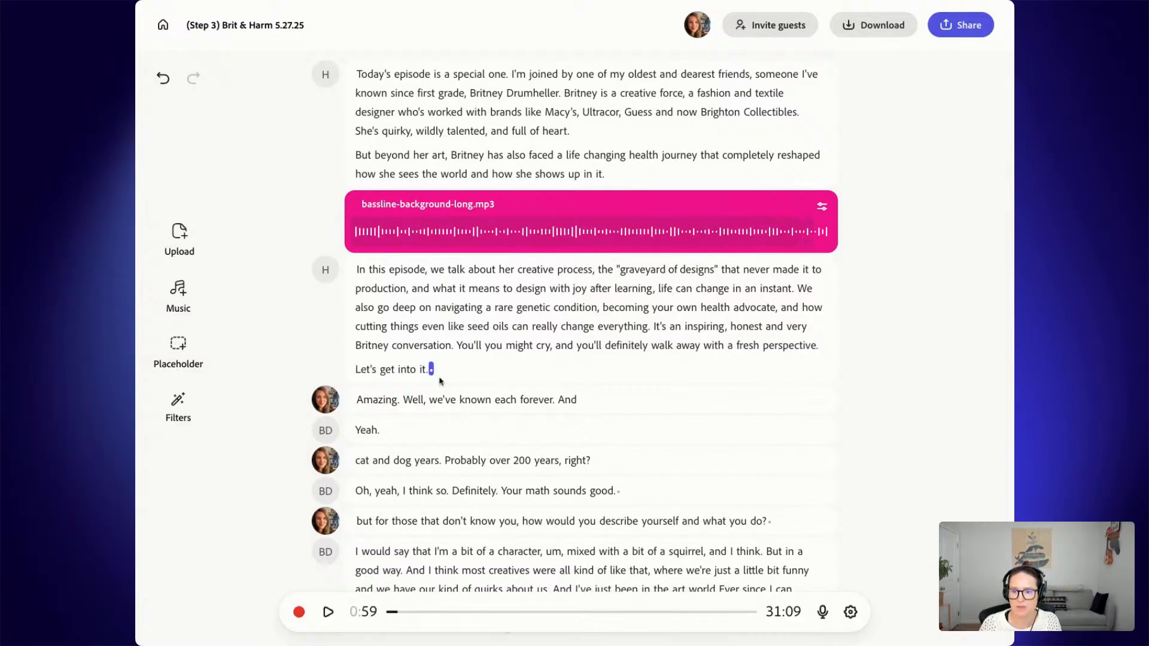
- Try deleting the line "Let's get into it." with its trailing pause, play across the cut, and undo the deletion
{"action": "left_click_drag", "start_coordinate": [437, 372], "coordinate": [362, 369]}
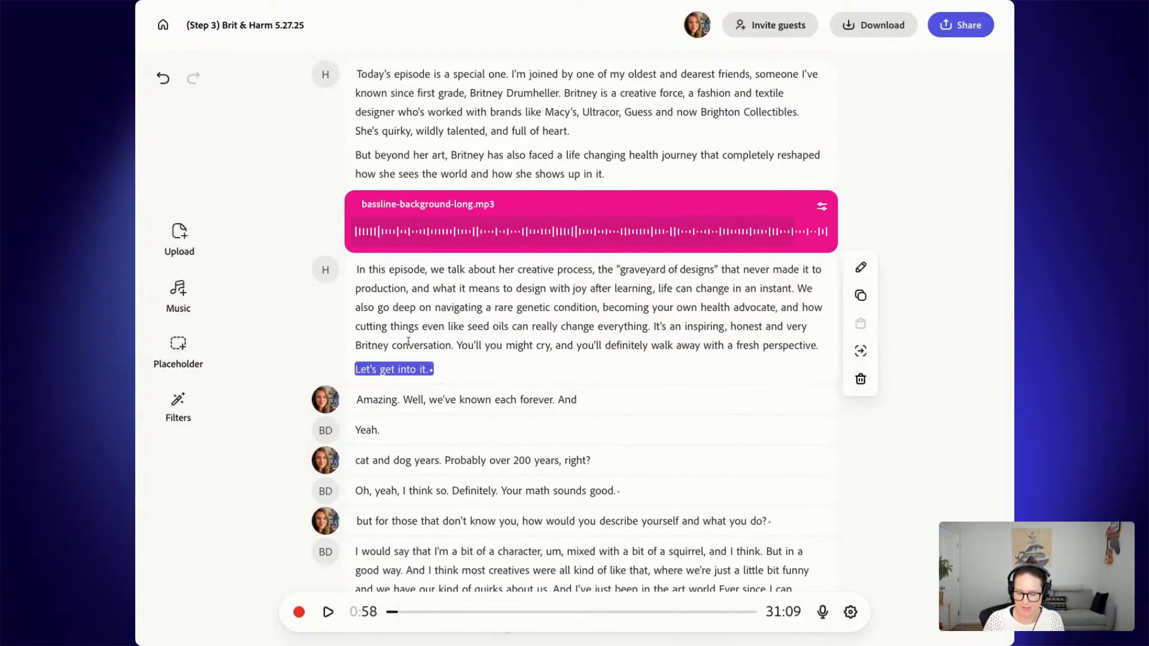
{"action": "key", "text": "Delete"}
{"action": "double_click", "coordinate": [688, 342]}
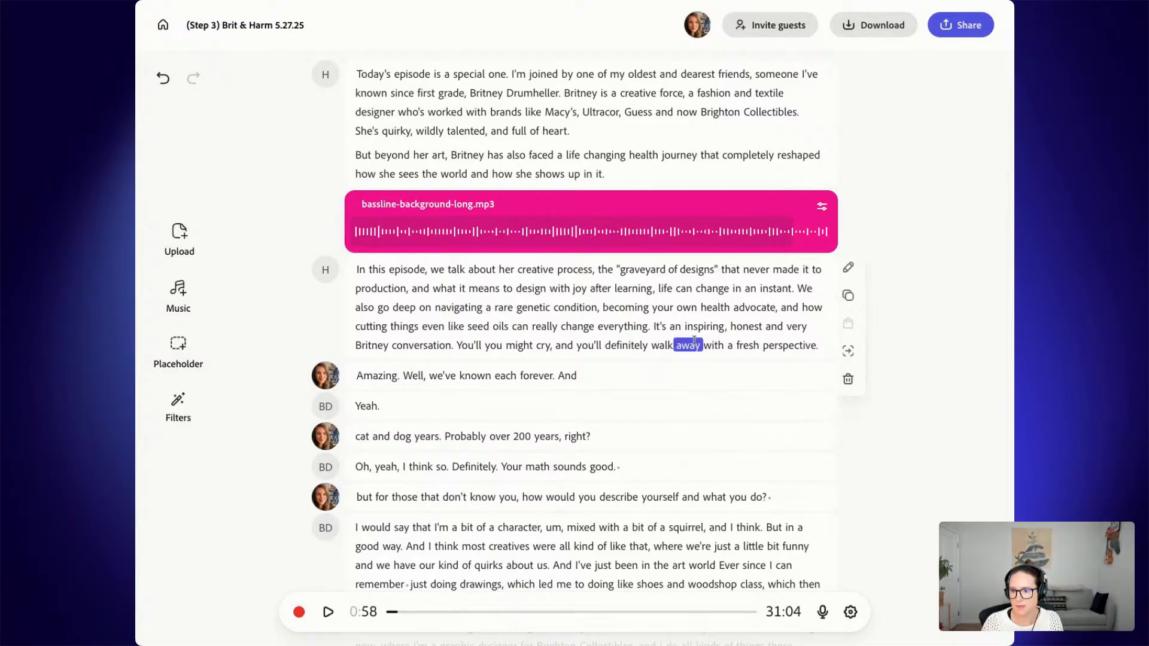
{"action": "key", "text": "space"}
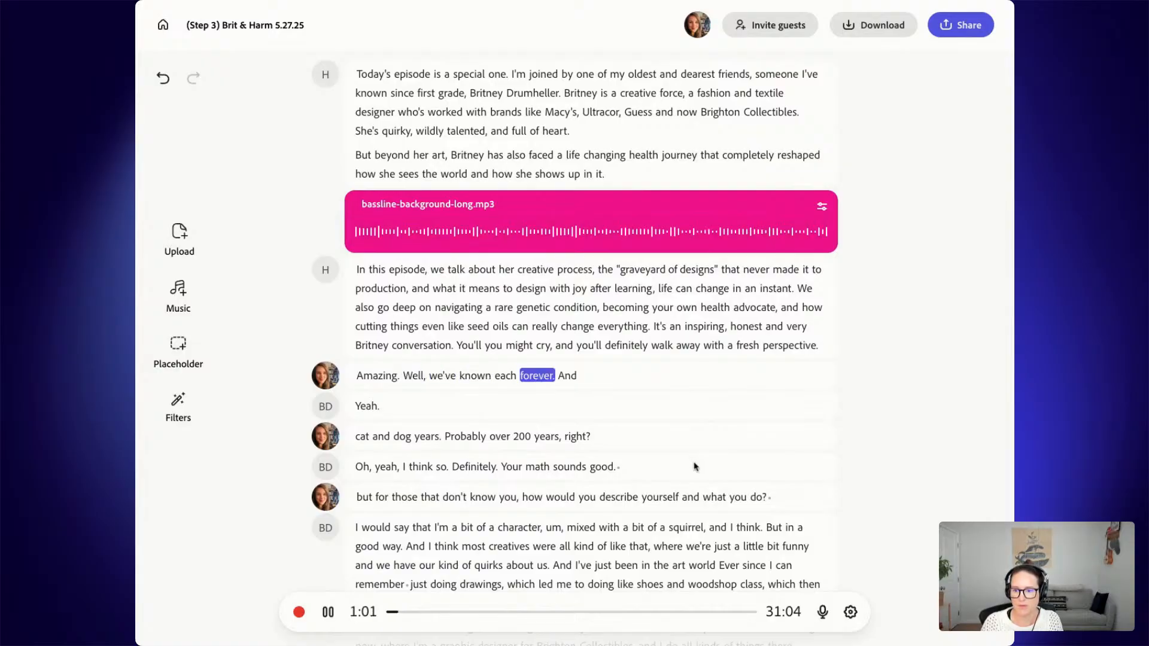
{"action": "key", "text": "space"}
{"action": "key", "text": "ctrl+z"}
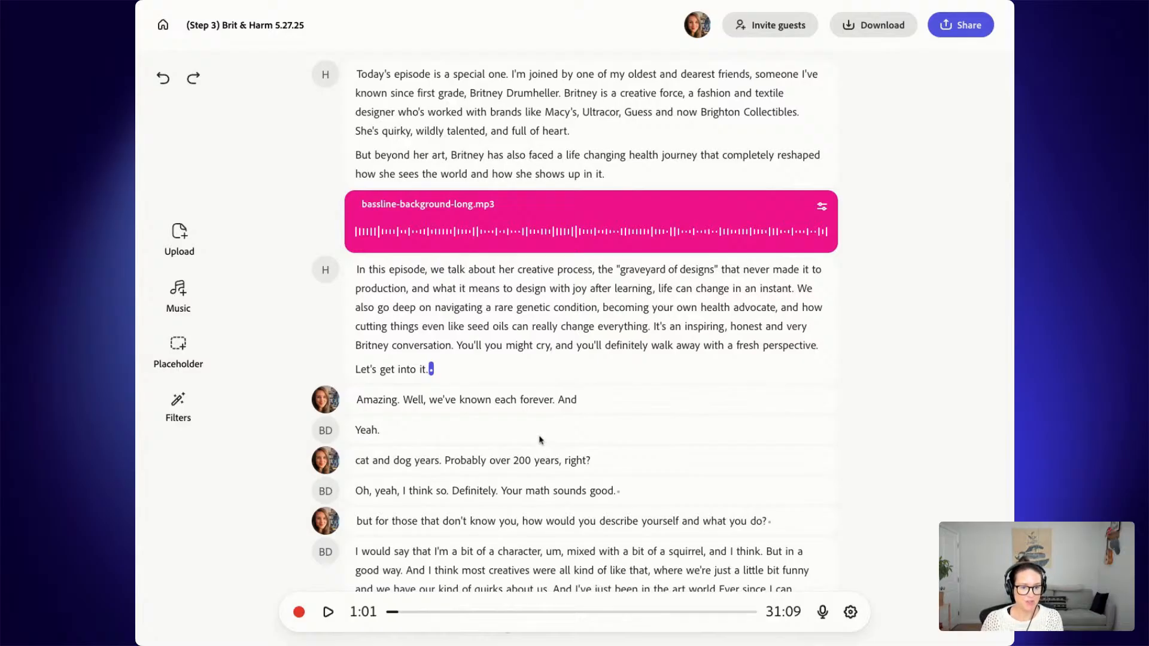
- Return to the Studio project list and browse the saved projects and the audio and graphics templates
{"action": "left_click", "coordinate": [165, 34]}
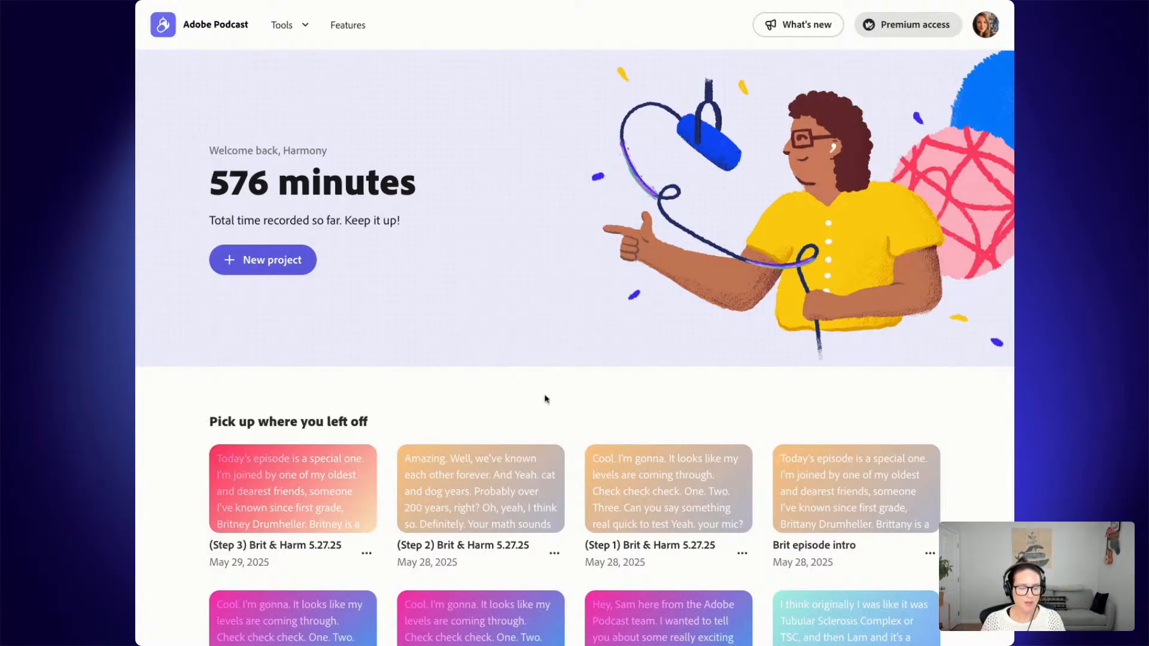
{"action": "scroll", "coordinate": [677, 429], "scroll_direction": "down", "scroll_amount": 1}
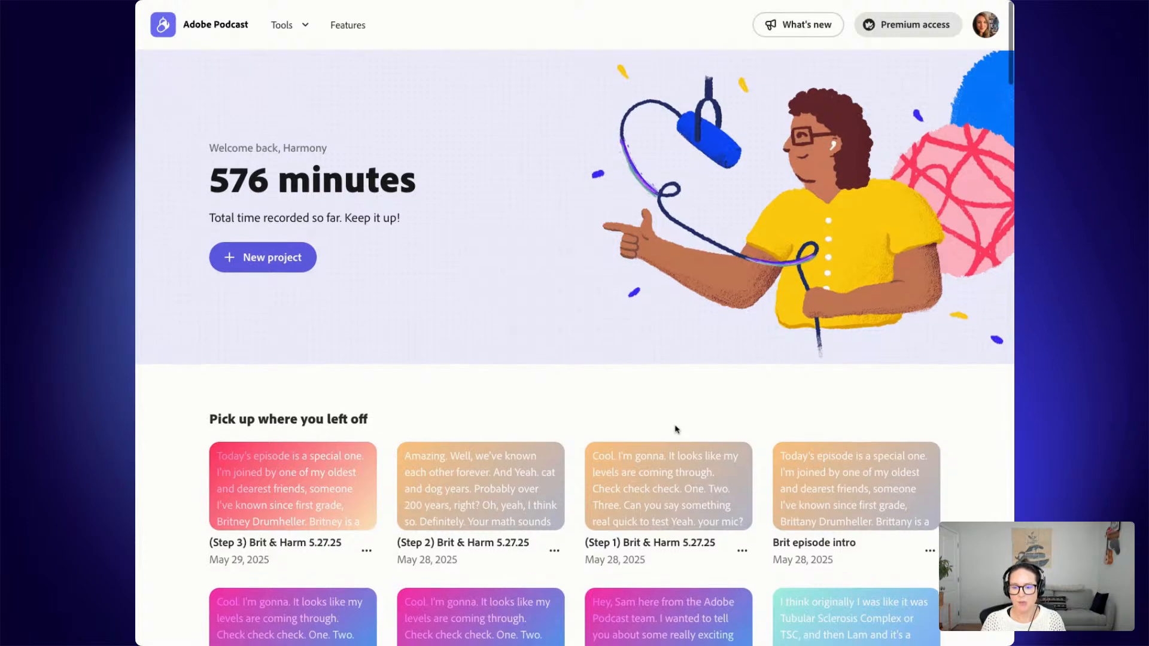
{"action": "scroll", "coordinate": [676, 429], "scroll_direction": "down", "scroll_amount": 1}
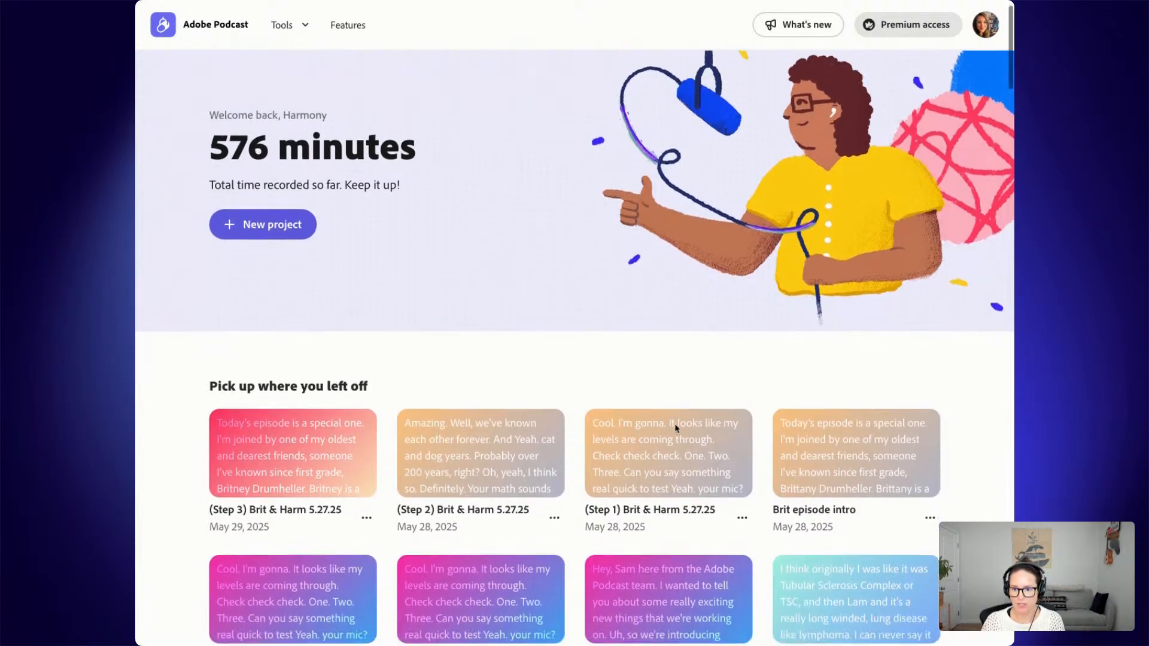
{"action": "scroll", "coordinate": [676, 429], "scroll_direction": "down", "scroll_amount": 1}
{"action": "scroll", "coordinate": [707, 510], "scroll_direction": "down", "scroll_amount": 3}
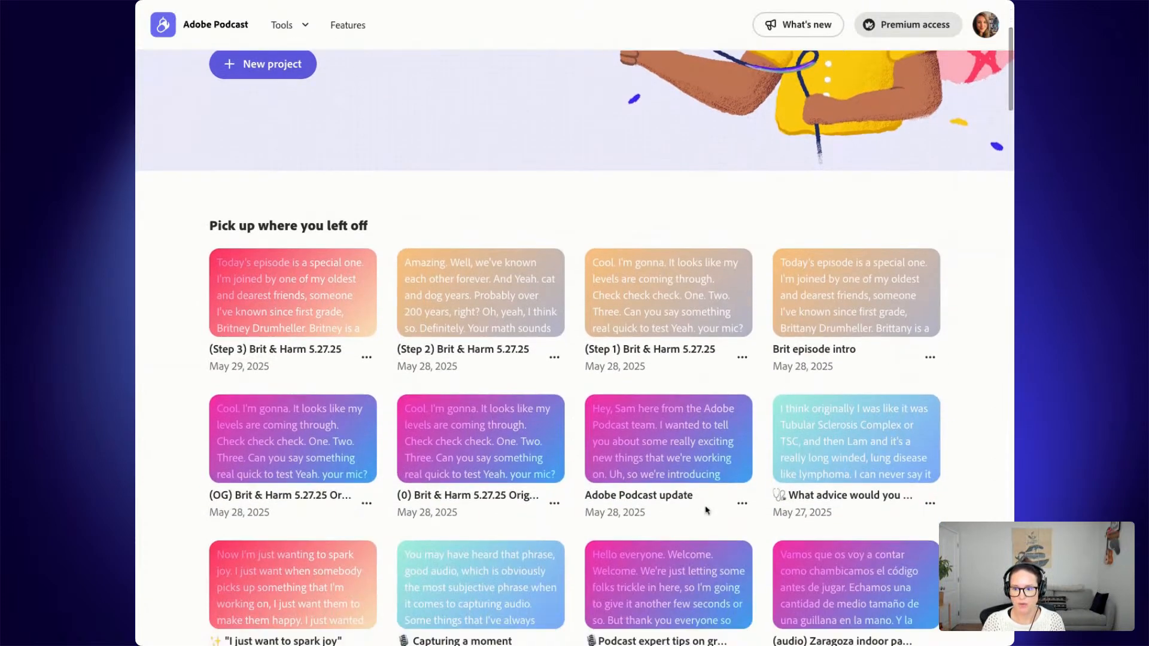
{"action": "scroll", "coordinate": [701, 532], "scroll_direction": "down", "scroll_amount": 8}
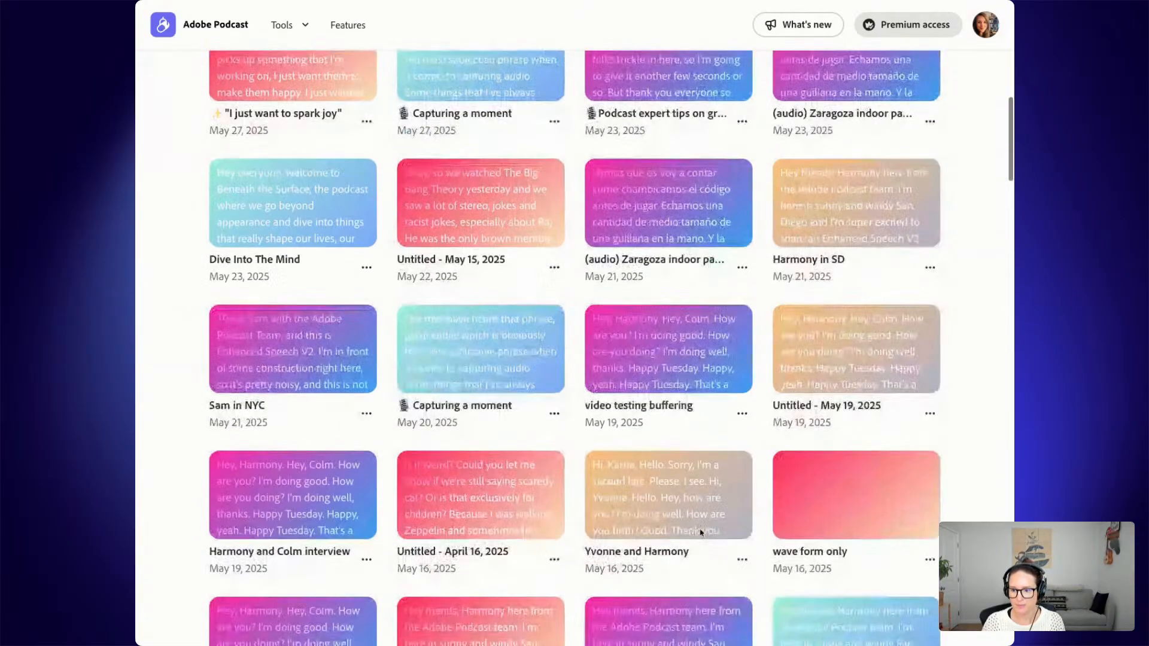
{"action": "scroll", "coordinate": [701, 532], "scroll_direction": "down", "scroll_amount": 20}
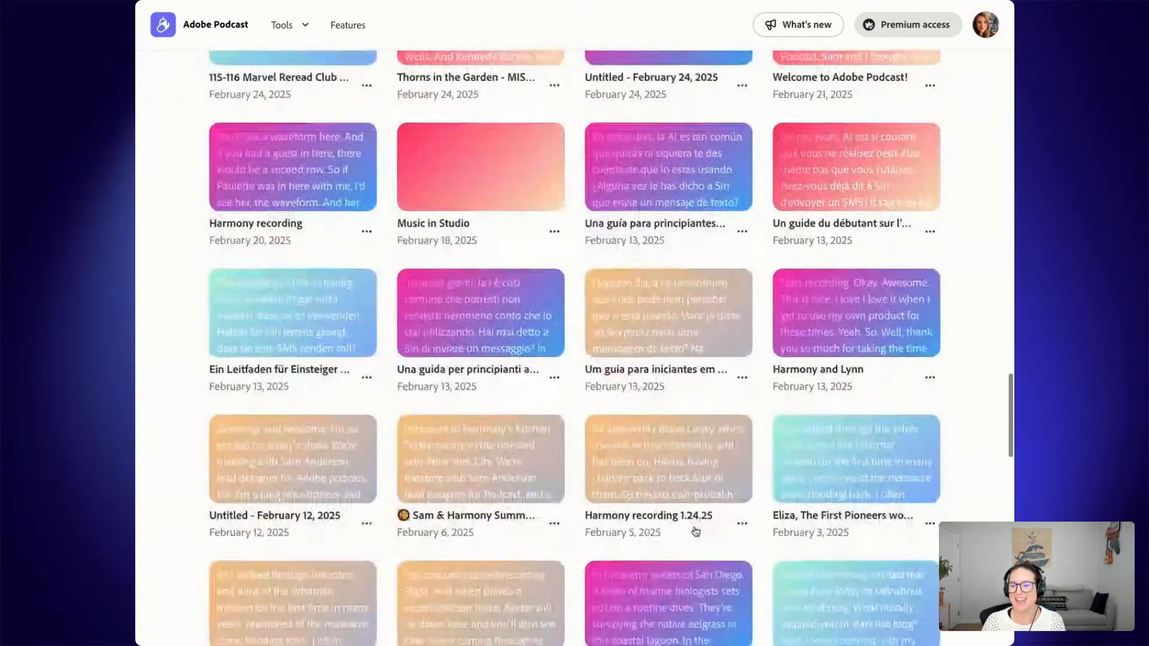
{"action": "scroll", "coordinate": [696, 532], "scroll_direction": "down", "scroll_amount": 20}
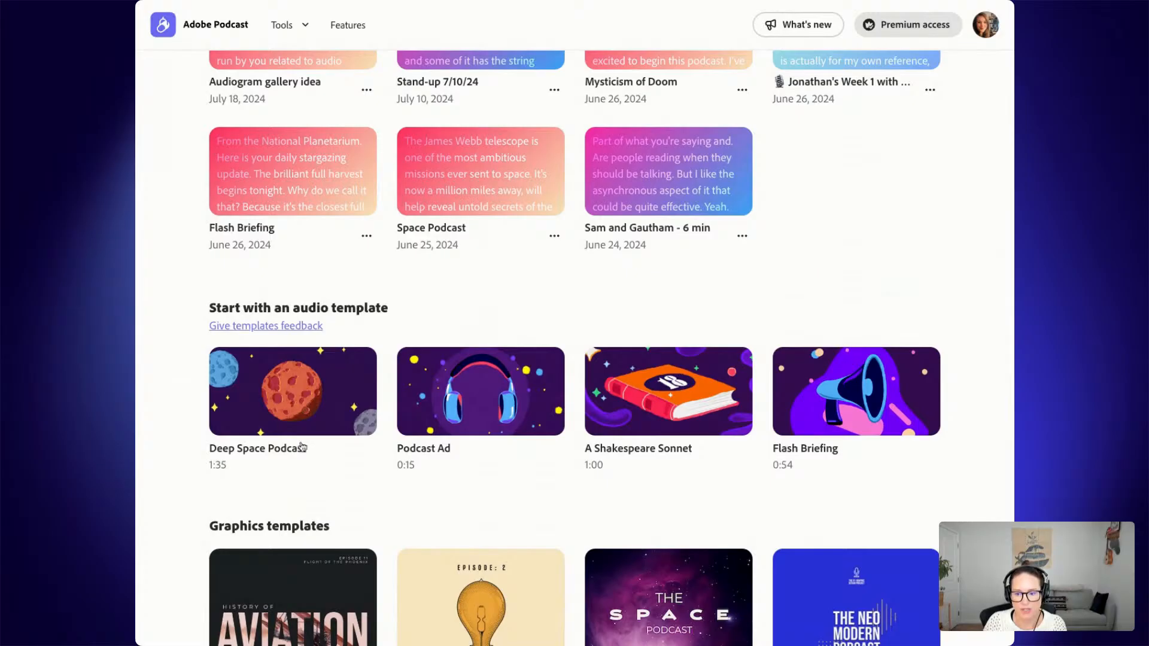
{"action": "scroll", "coordinate": [305, 451], "scroll_direction": "down", "scroll_amount": 1}
{"action": "scroll", "coordinate": [305, 452], "scroll_direction": "down", "scroll_amount": 1}
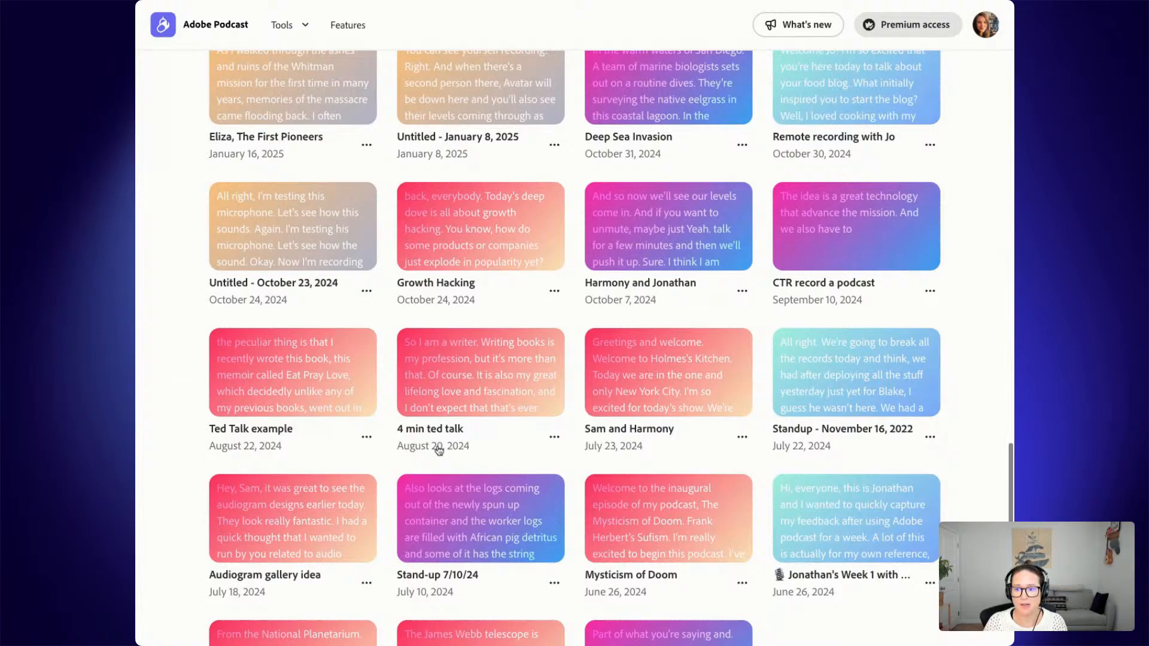
{"action": "scroll", "coordinate": [439, 451], "scroll_direction": "up", "scroll_amount": 6}
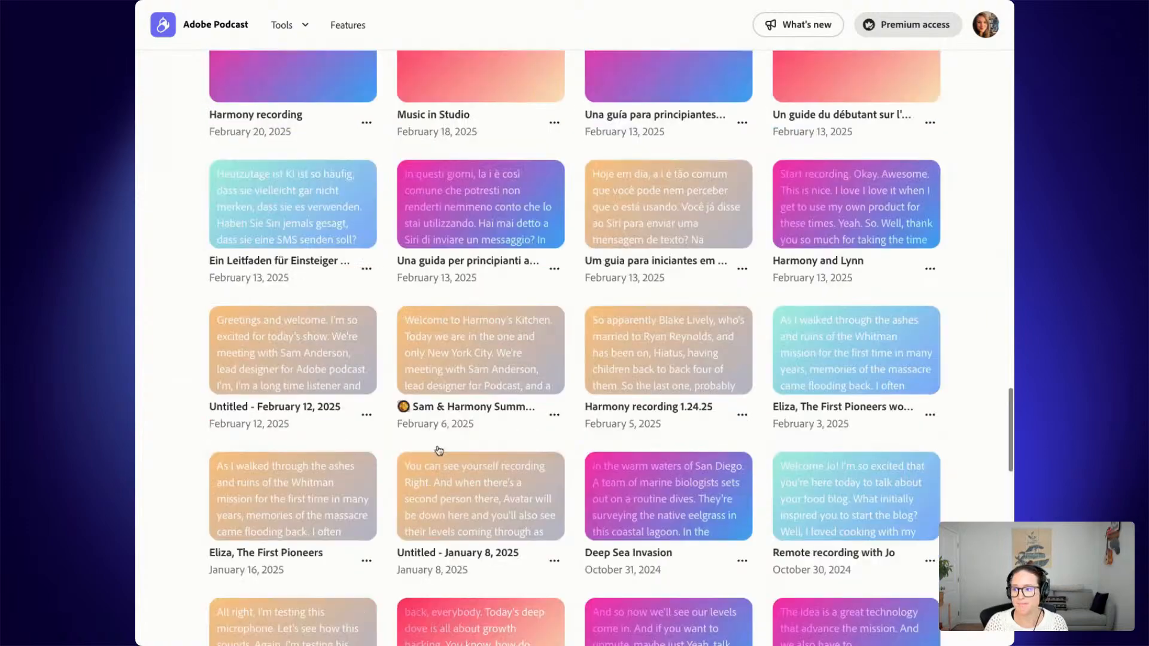
{"action": "scroll", "coordinate": [438, 450], "scroll_direction": "up", "scroll_amount": 20}
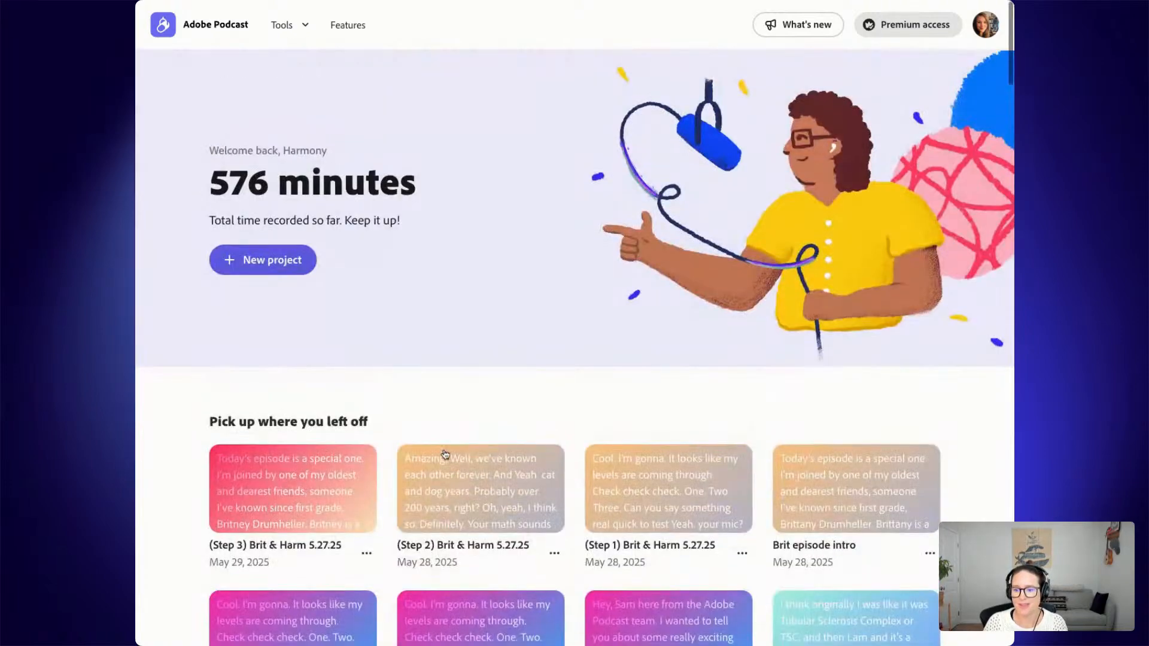
- Open the "Step 1" episode project, create a shareable link for inviting guests to record, and copy it
{"action": "left_click", "coordinate": [671, 518]}
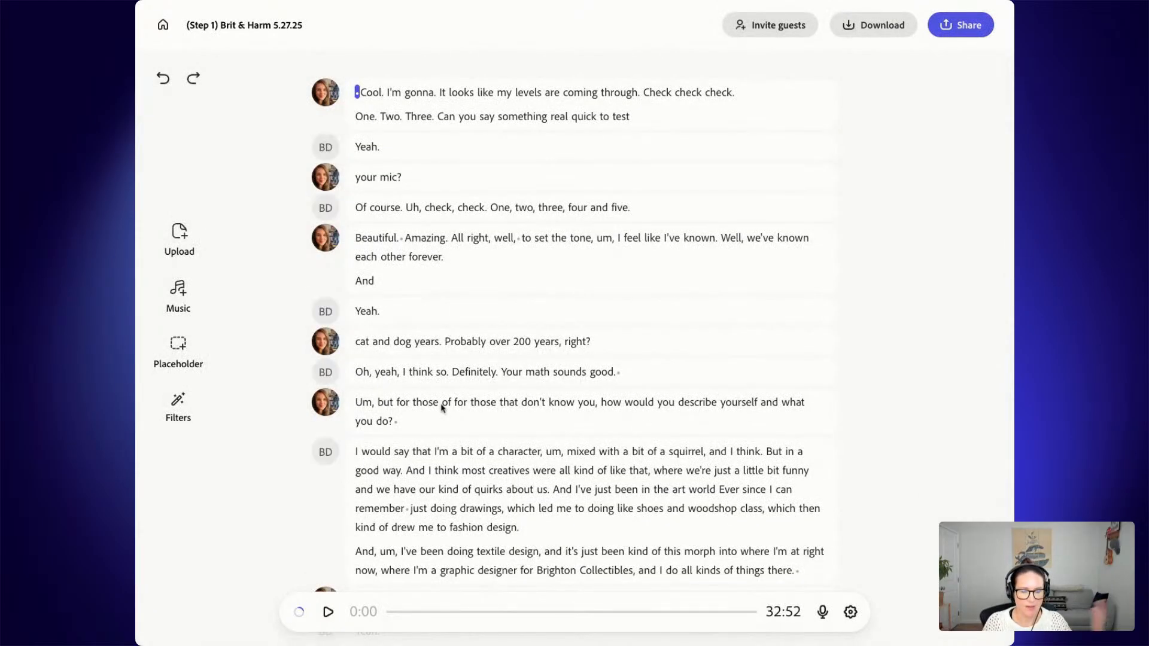
{"action": "left_click", "coordinate": [750, 37]}
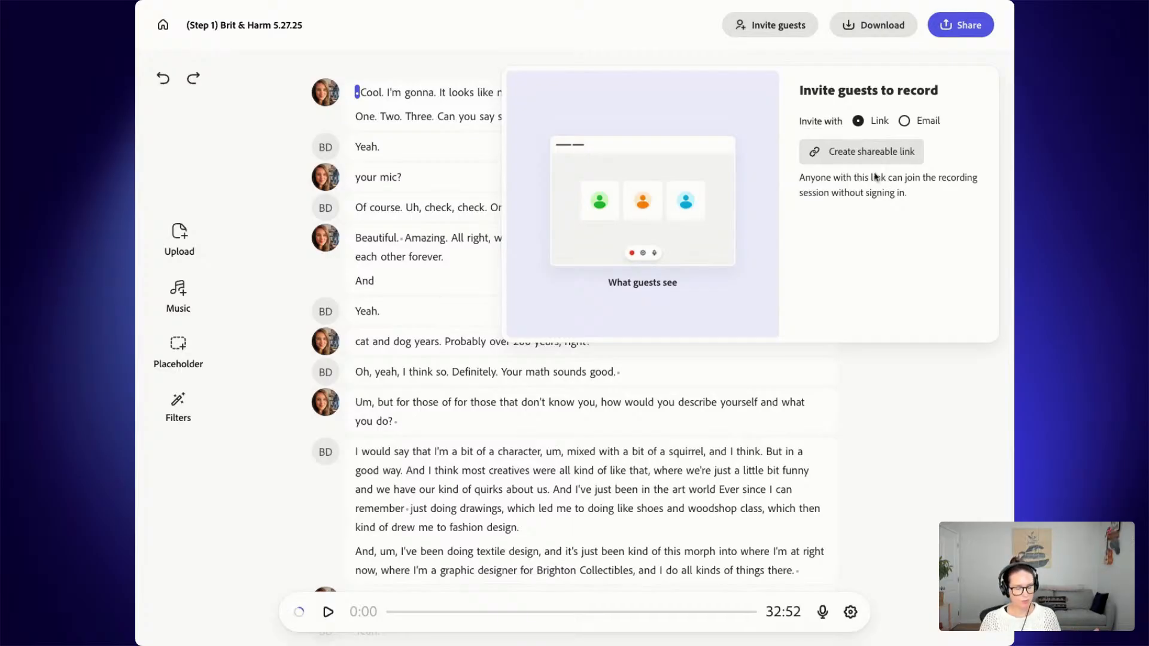
{"action": "left_click", "coordinate": [845, 157]}
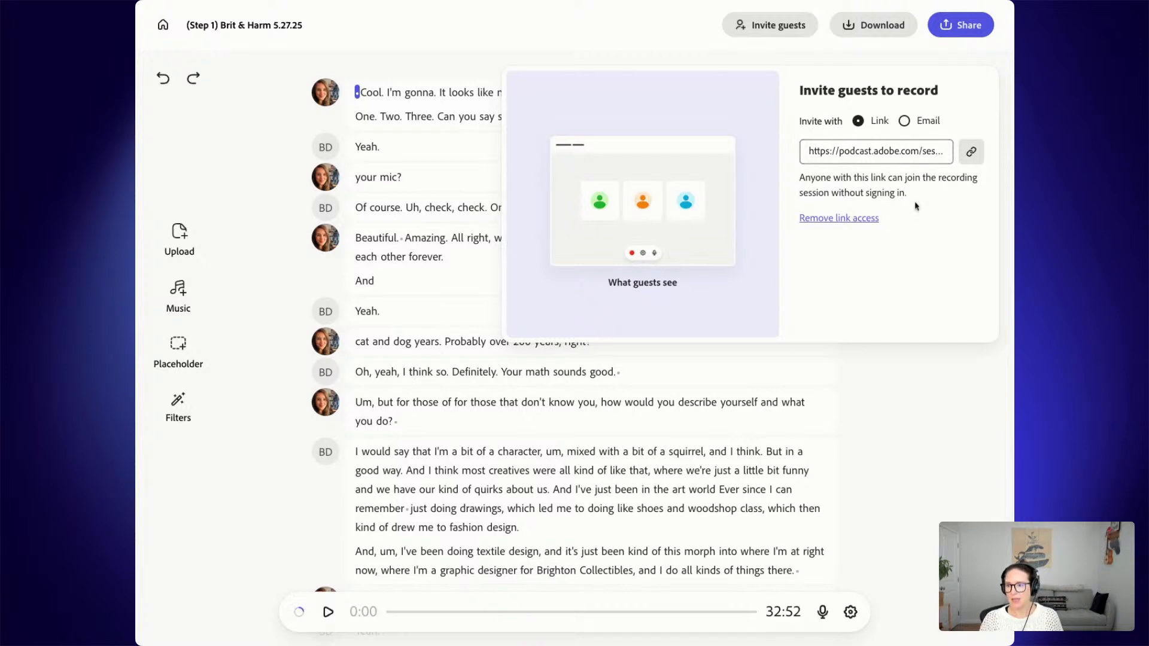
{"action": "left_click", "coordinate": [973, 157]}
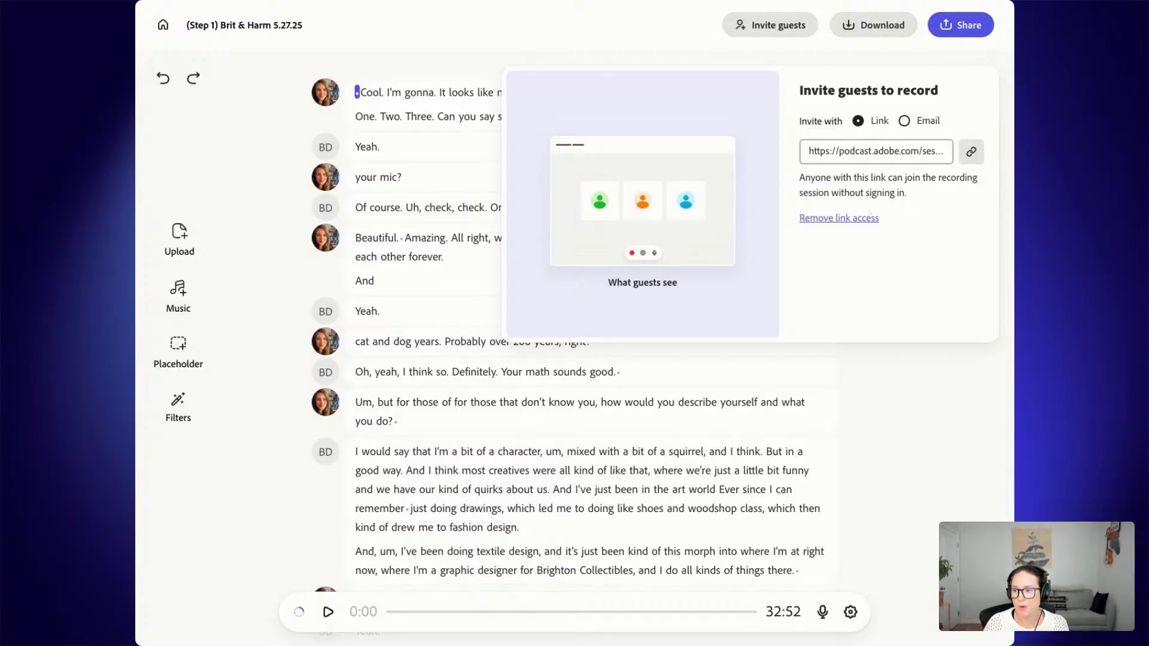
{"action": "left_click", "coordinate": [973, 154]}
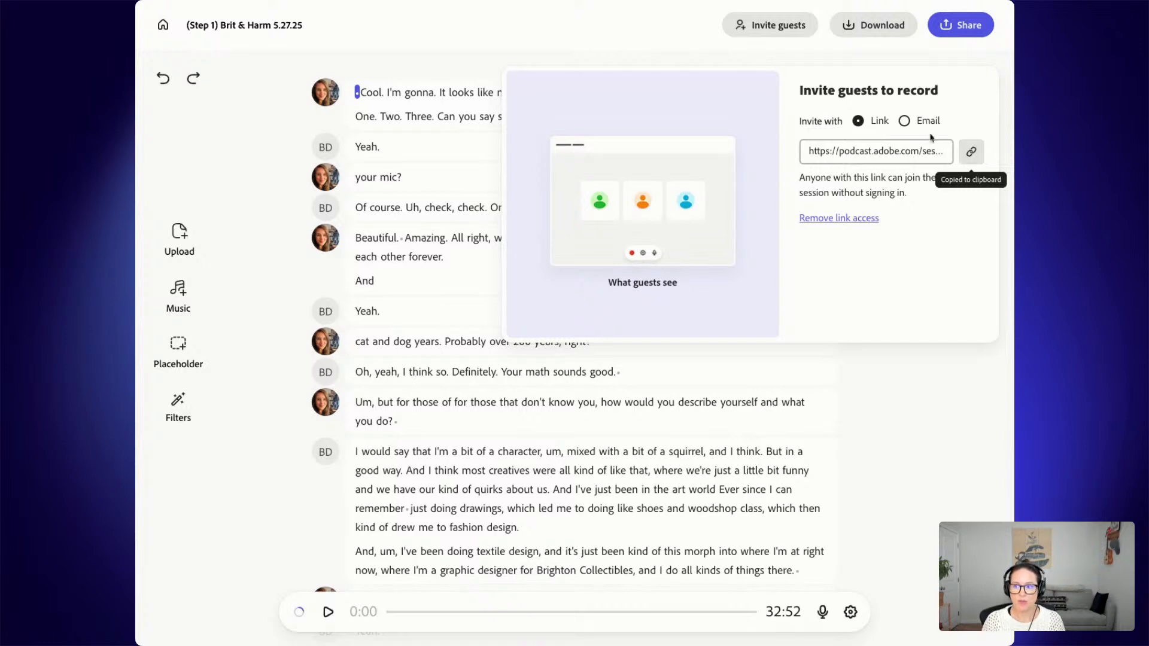
- View the Email option for inviting guests, switch back to Link, and close the invitation settings
{"action": "left_click", "coordinate": [907, 123]}
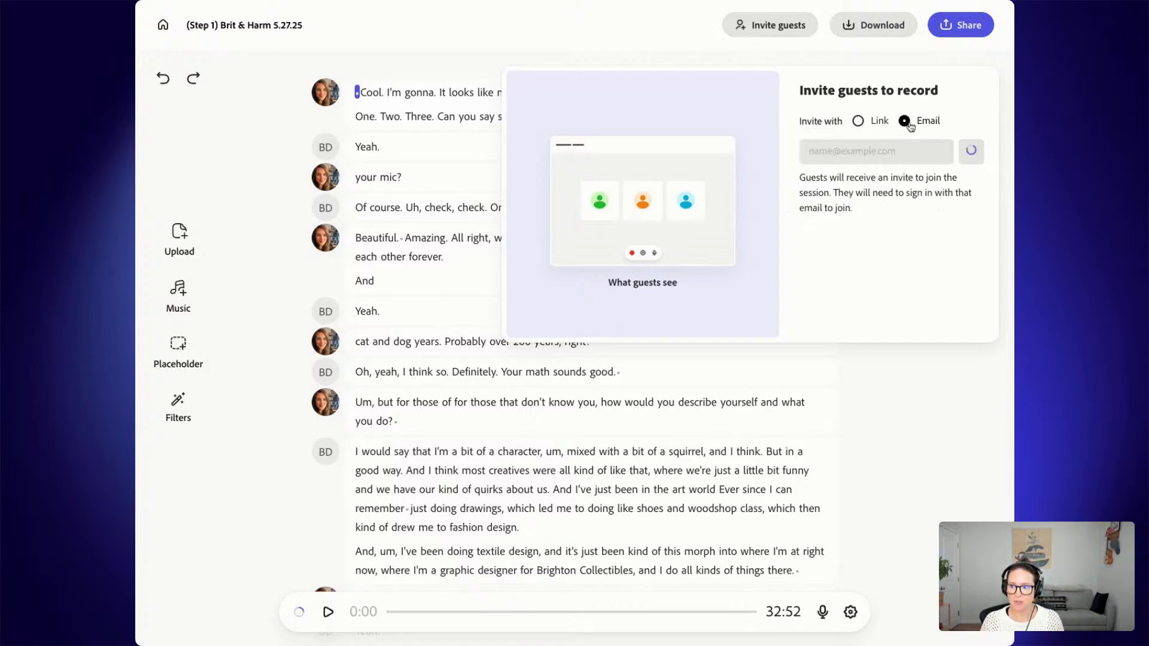
{"action": "left_click", "coordinate": [819, 157]}
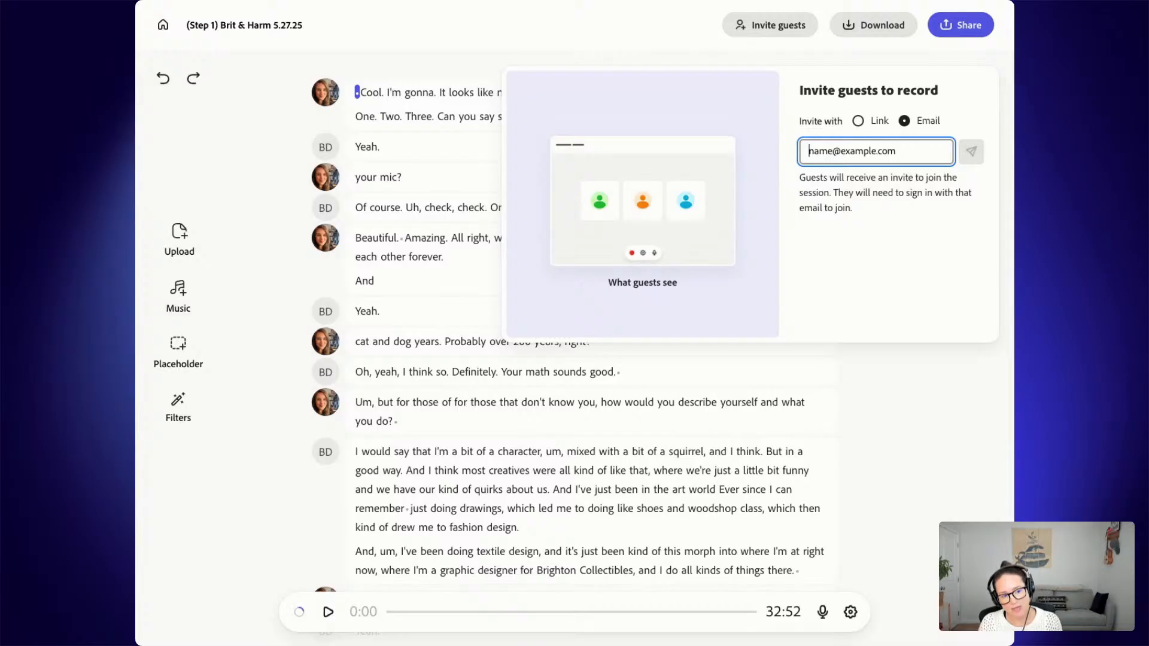
{"action": "left_click", "coordinate": [860, 121]}
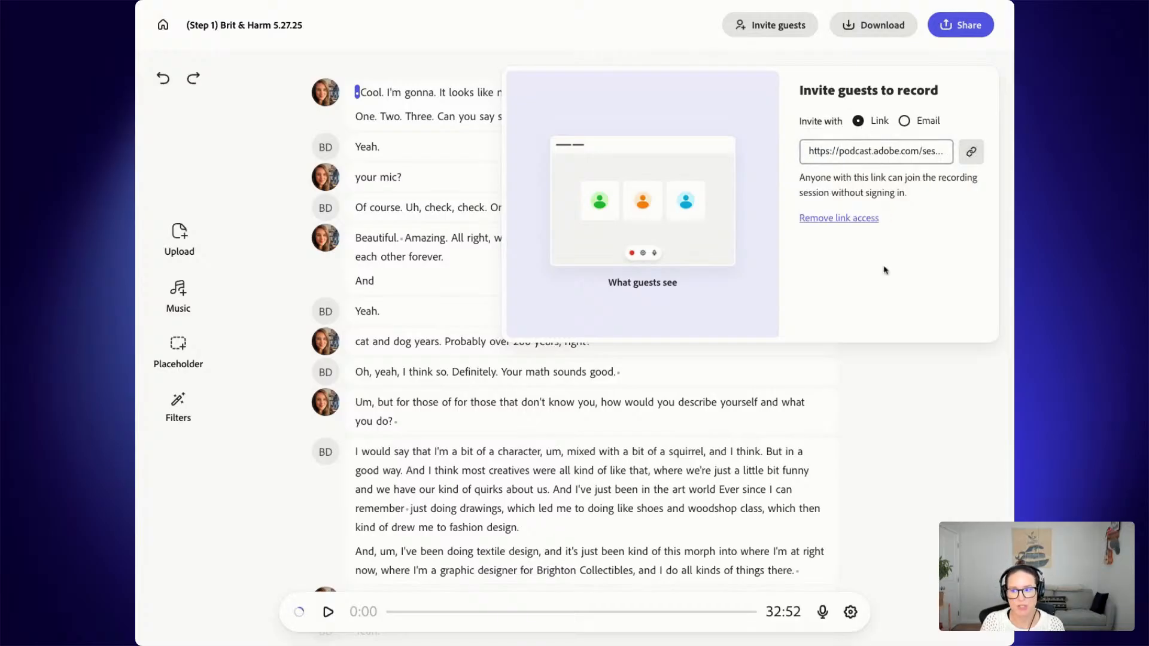
{"action": "left_click", "coordinate": [903, 466]}
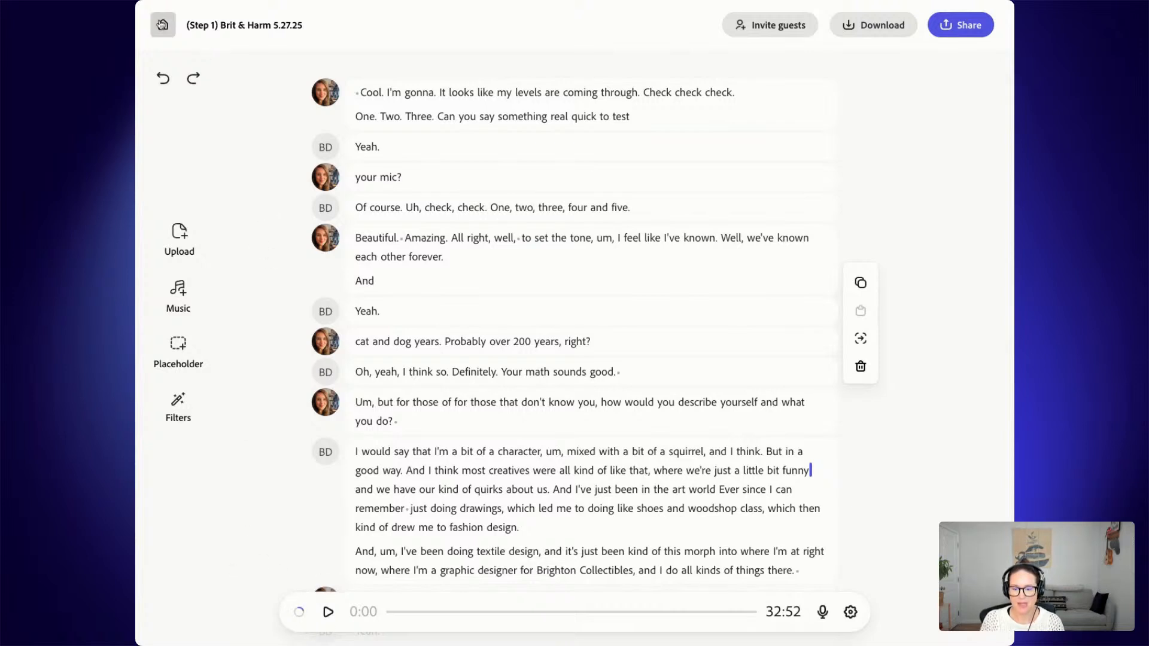
- Create a new empty project from the Studio home page and return to the project list
{"action": "left_click", "coordinate": [162, 25]}
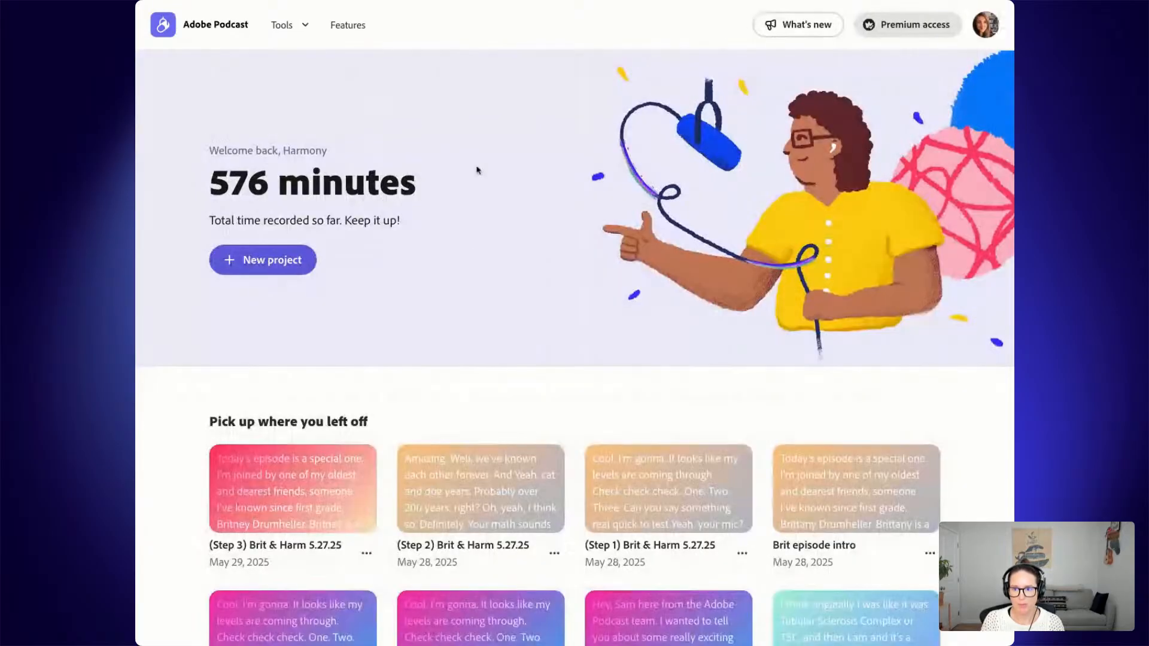
{"action": "left_click", "coordinate": [272, 268]}
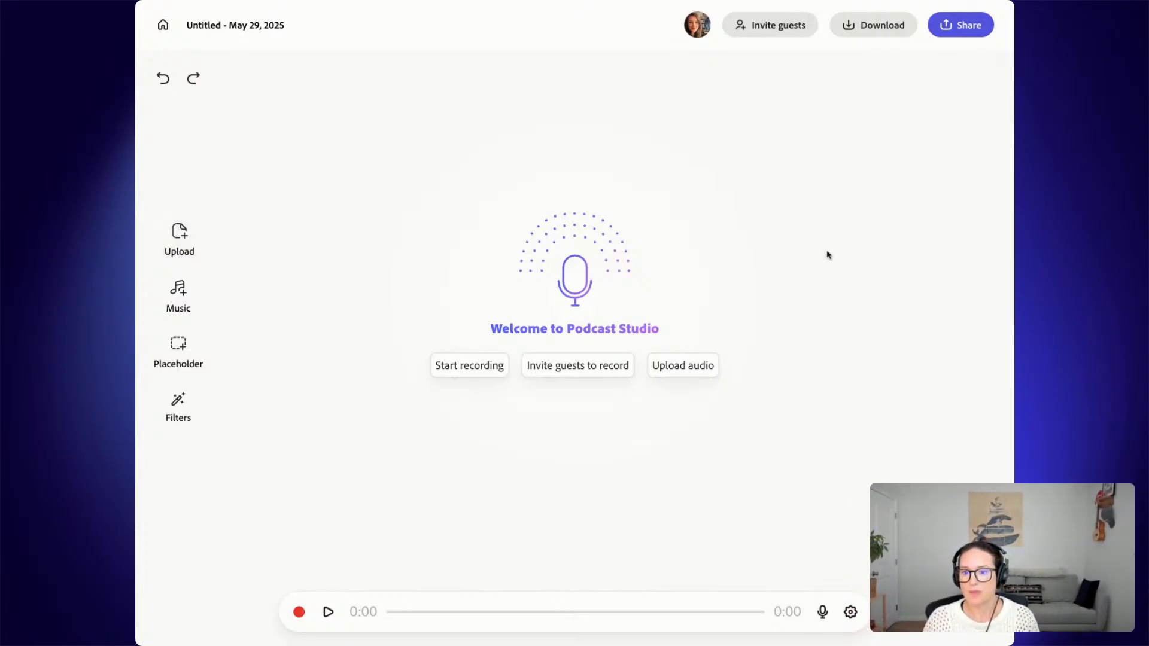
{"action": "left_click", "coordinate": [163, 30]}
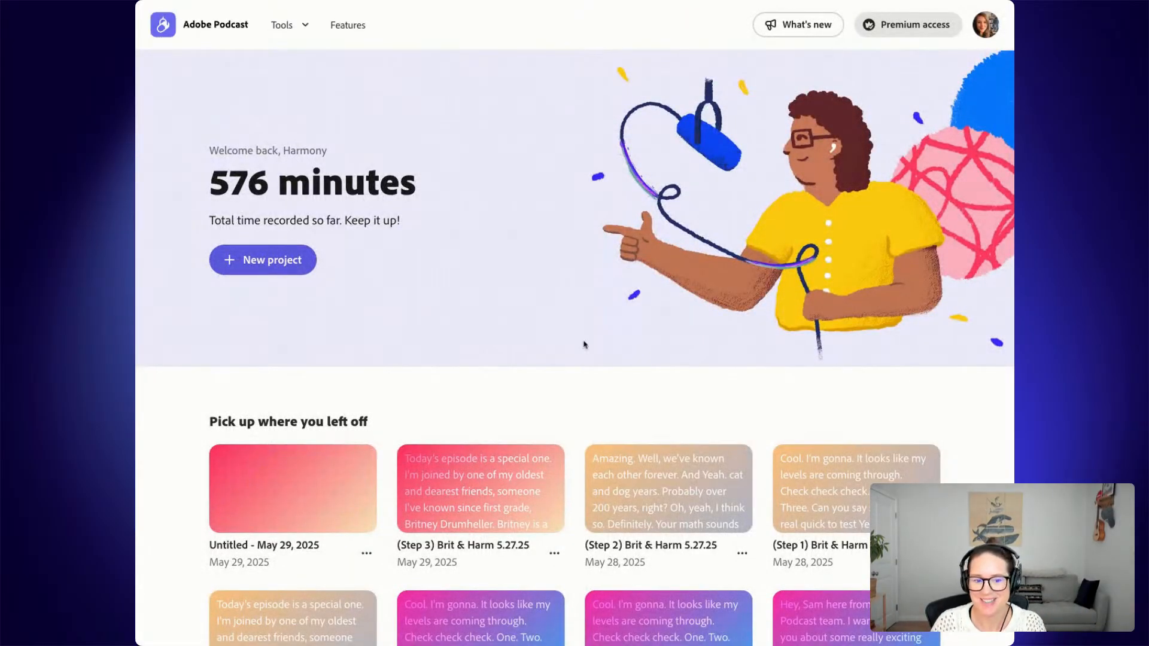
- Open the "Step 1" episode project and view its Enhance filter settings for speech and background
{"action": "left_click", "coordinate": [809, 498]}
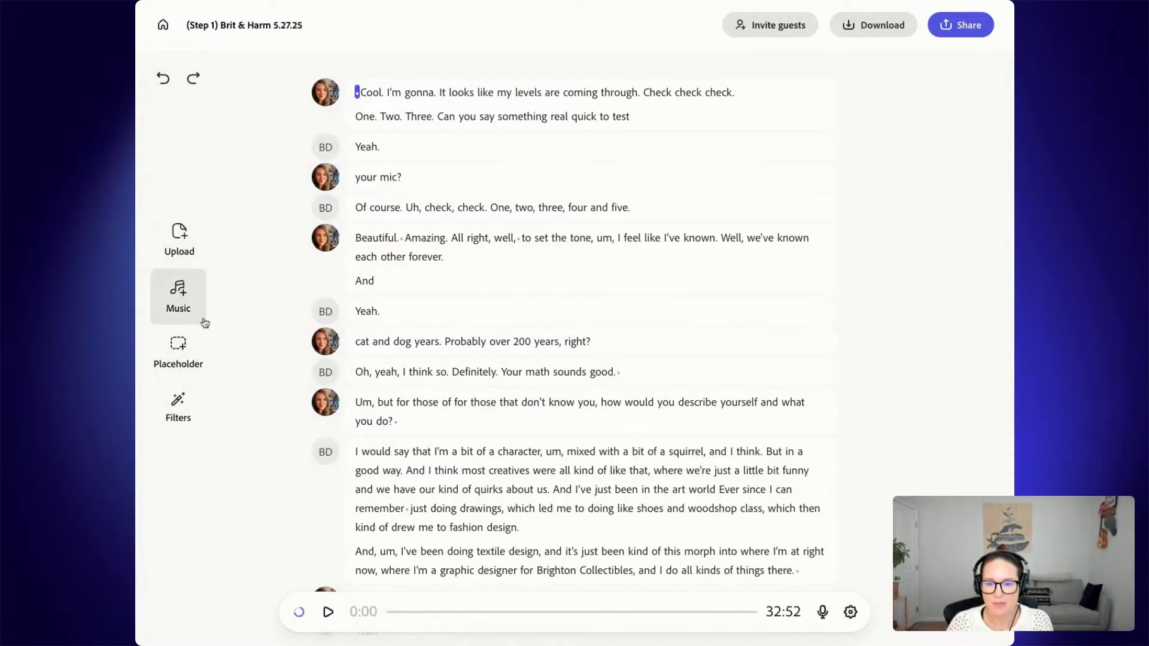
{"action": "left_click", "coordinate": [188, 416]}
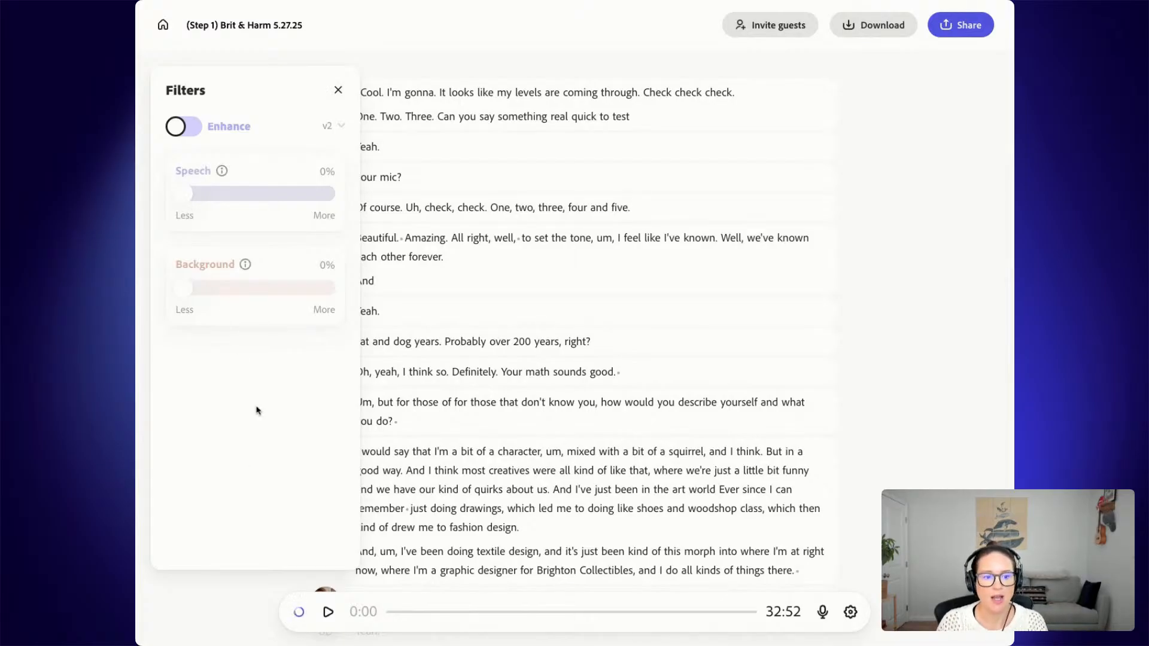
{"action": "left_click", "coordinate": [338, 90]}
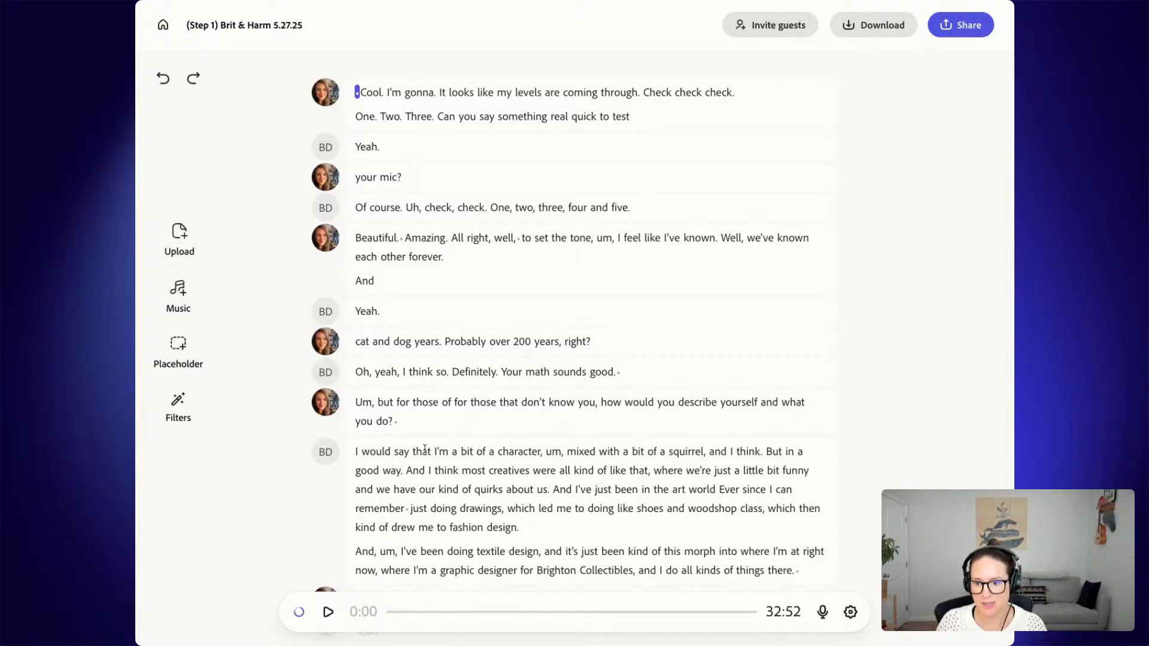
- Play the "Step 1" recording from the paragraph beginning "I would say that I'm a bit of a character"
{"action": "left_click", "coordinate": [357, 453]}
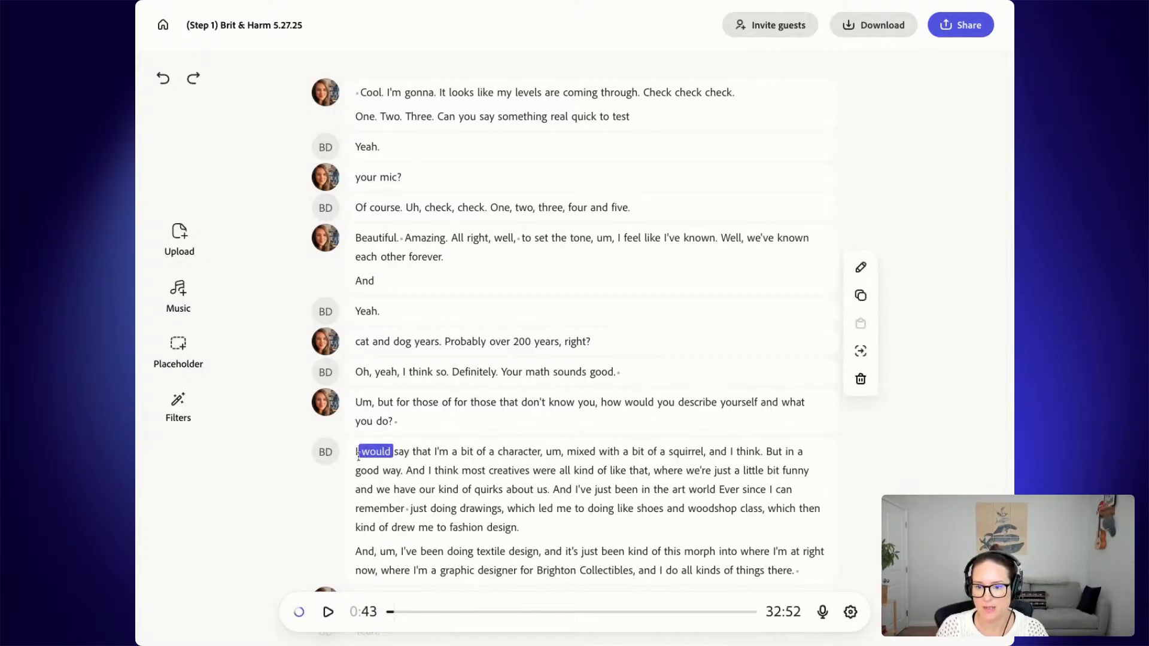
{"action": "key", "text": "space"}
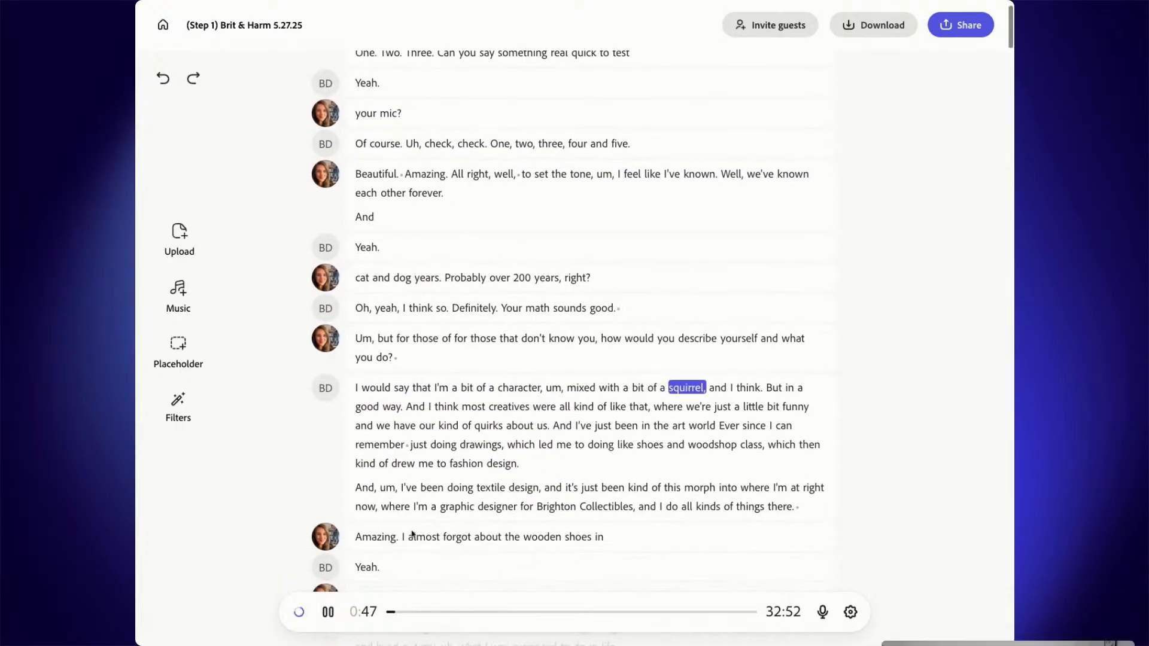
- Pause playback, turn on the Enhance filter and lower its Speech level
{"action": "left_click", "coordinate": [328, 613]}
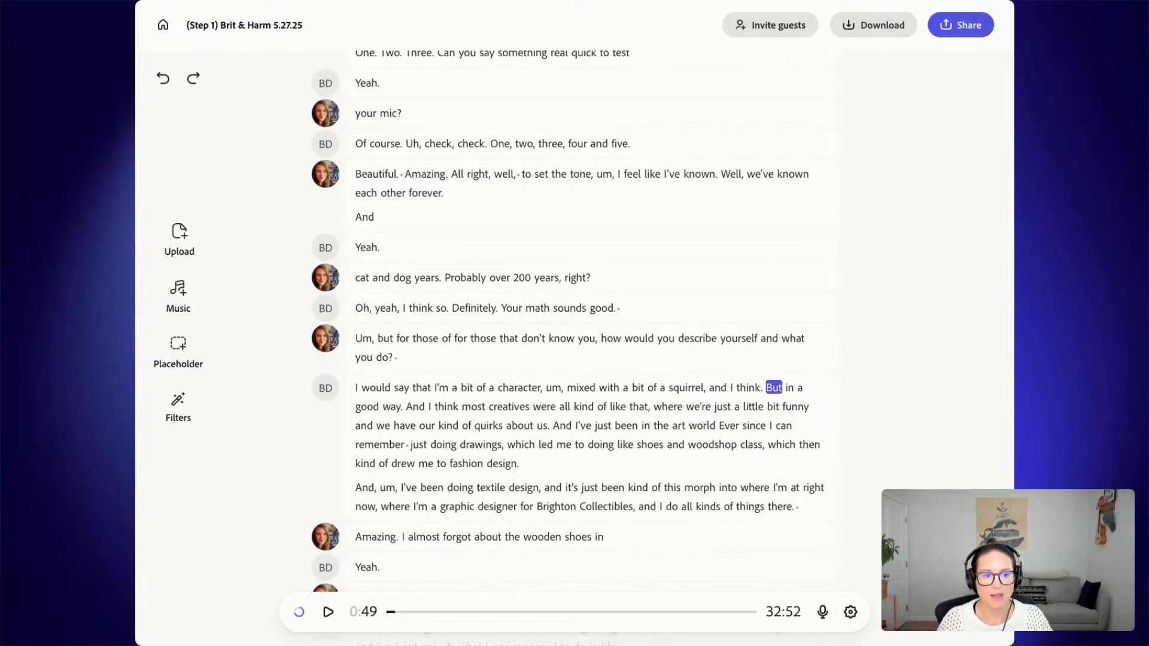
{"action": "left_click", "coordinate": [177, 407]}
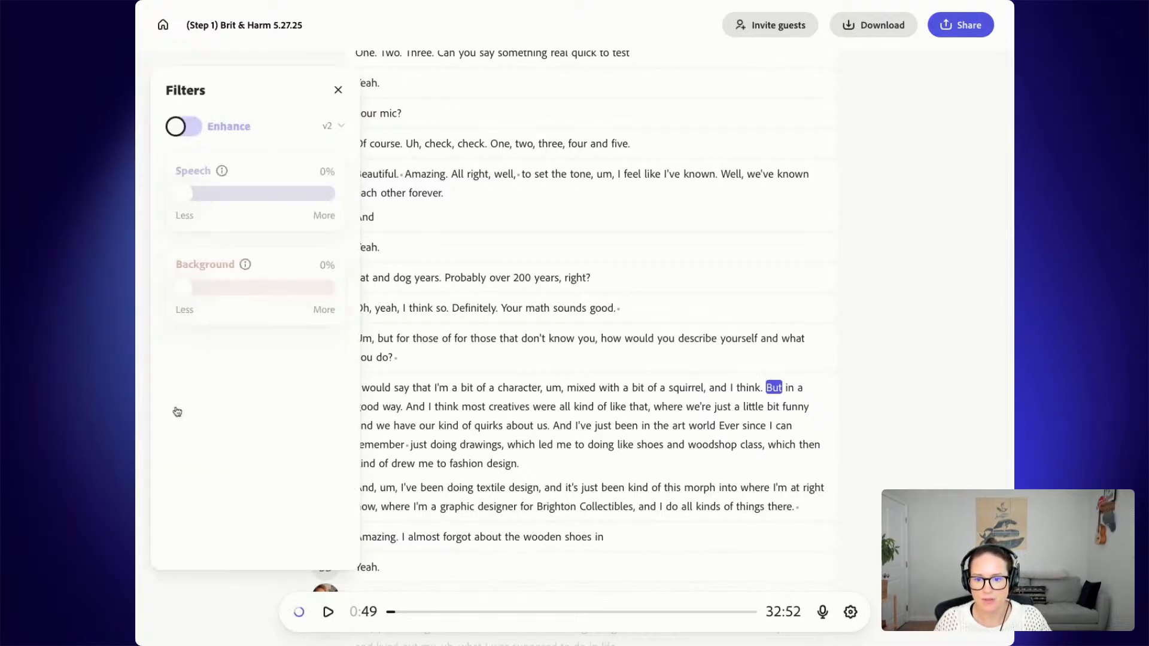
{"action": "left_click", "coordinate": [177, 128]}
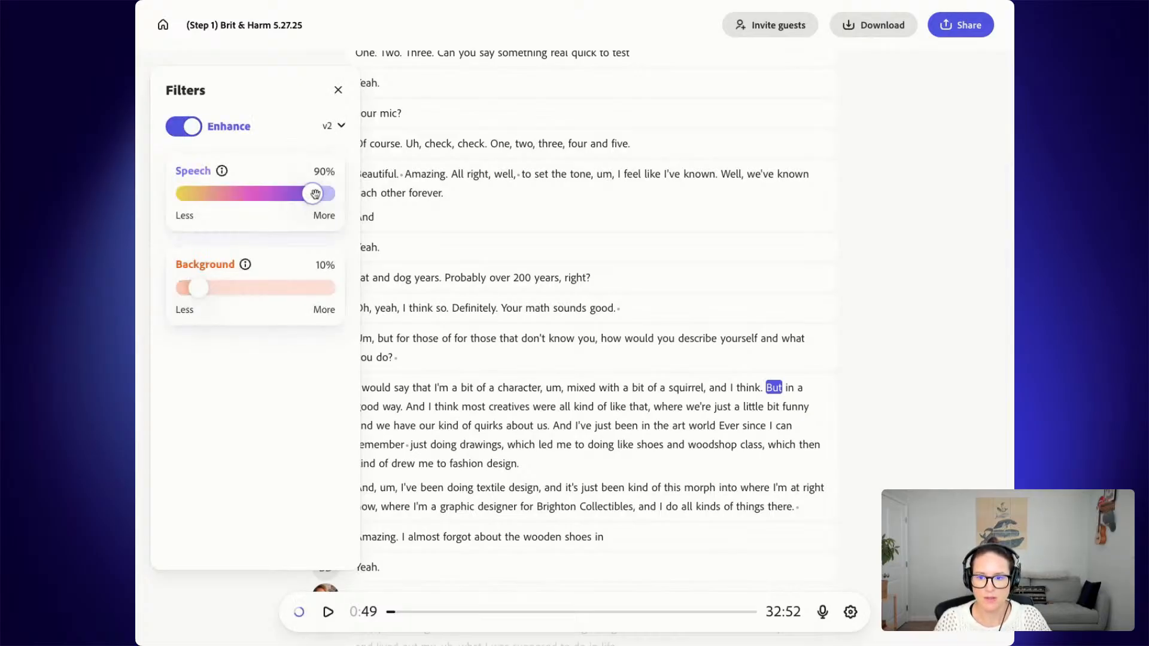
{"action": "left_click_drag", "start_coordinate": [315, 194], "coordinate": [252, 195]}
{"action": "left_click", "coordinate": [537, 425]}
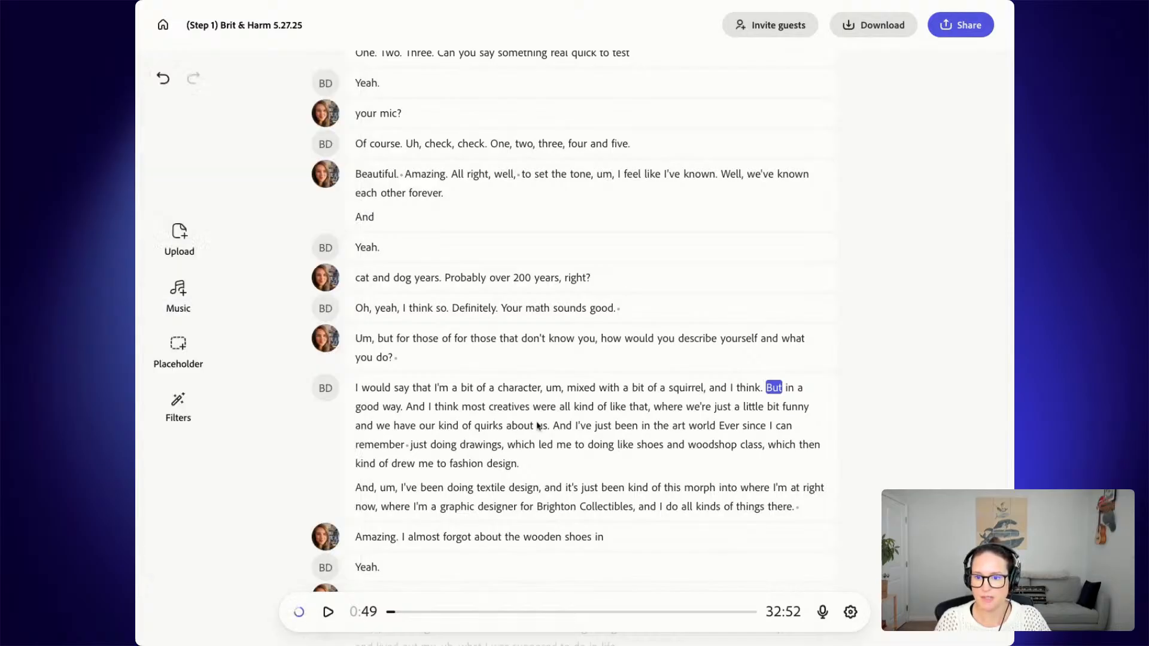
- Replay the paragraph beginning "I would say that I'm a bit of a character" to hear the adjusted enhancement
{"action": "left_click", "coordinate": [354, 390]}
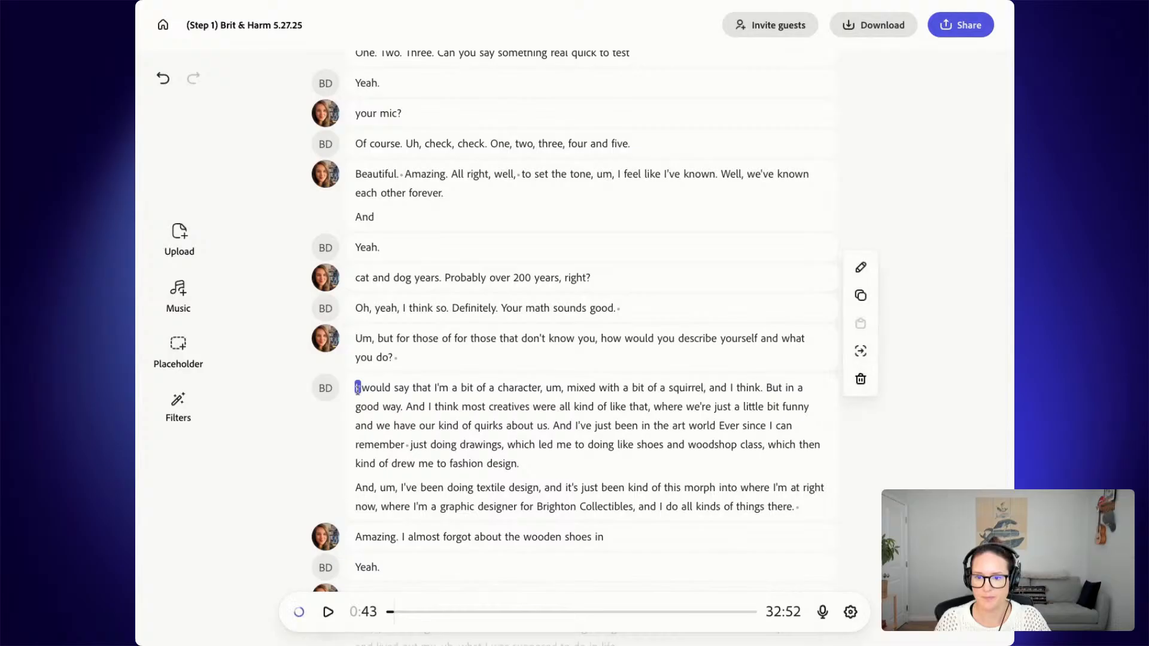
{"action": "key", "text": "space"}
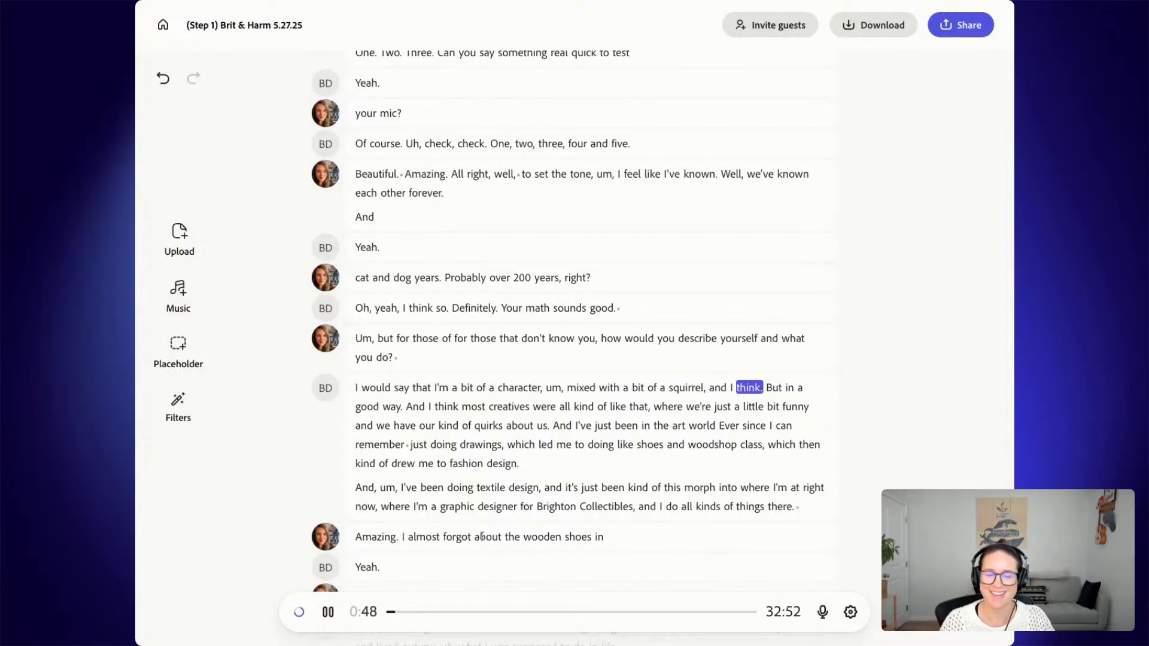
{"action": "key", "text": "space"}
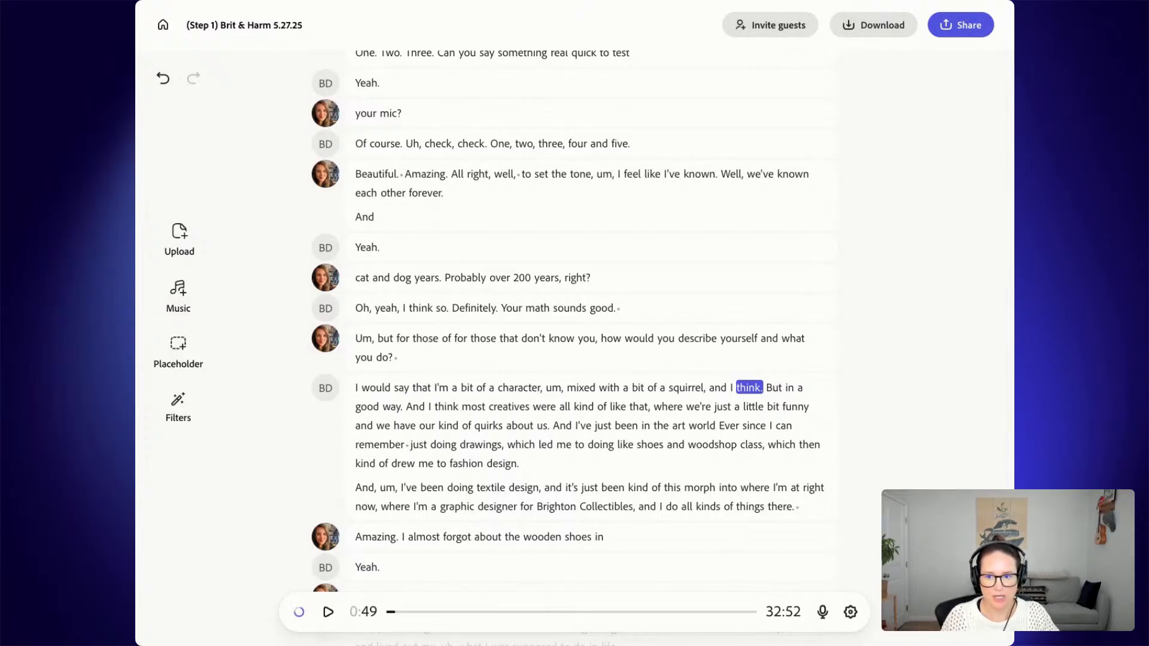
- Delete the opening mic check from the transcript, from "Cool. I'm gonna." through "Beautiful."
{"action": "scroll", "coordinate": [607, 345], "scroll_direction": "up", "scroll_amount": 1}
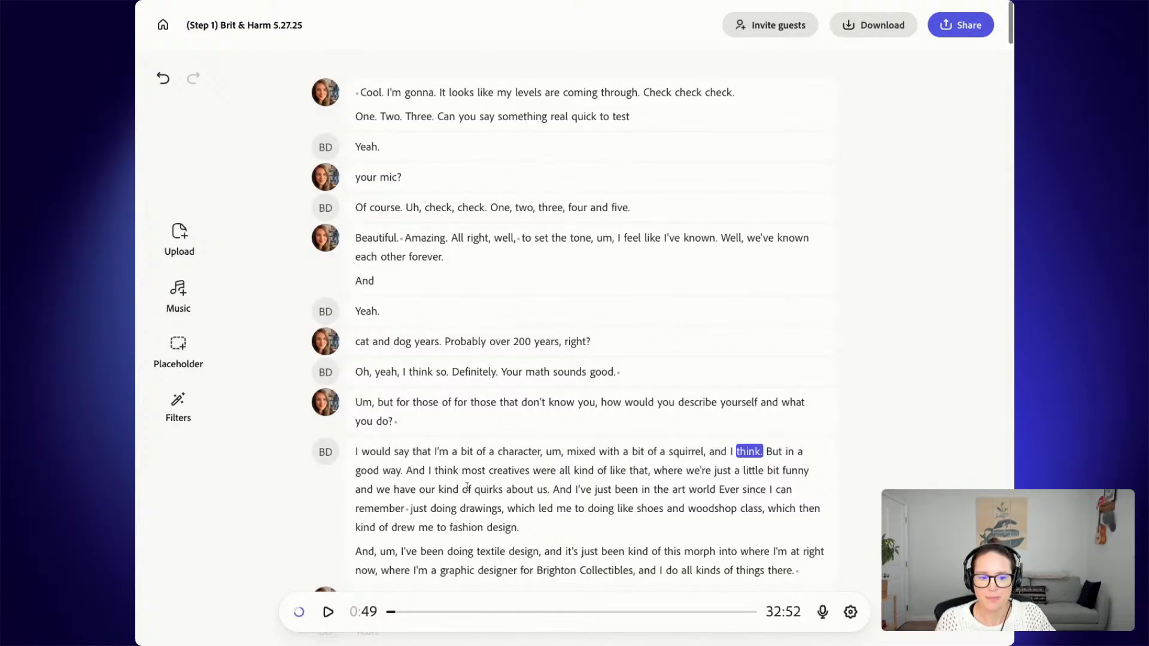
{"action": "left_click", "coordinate": [364, 94]}
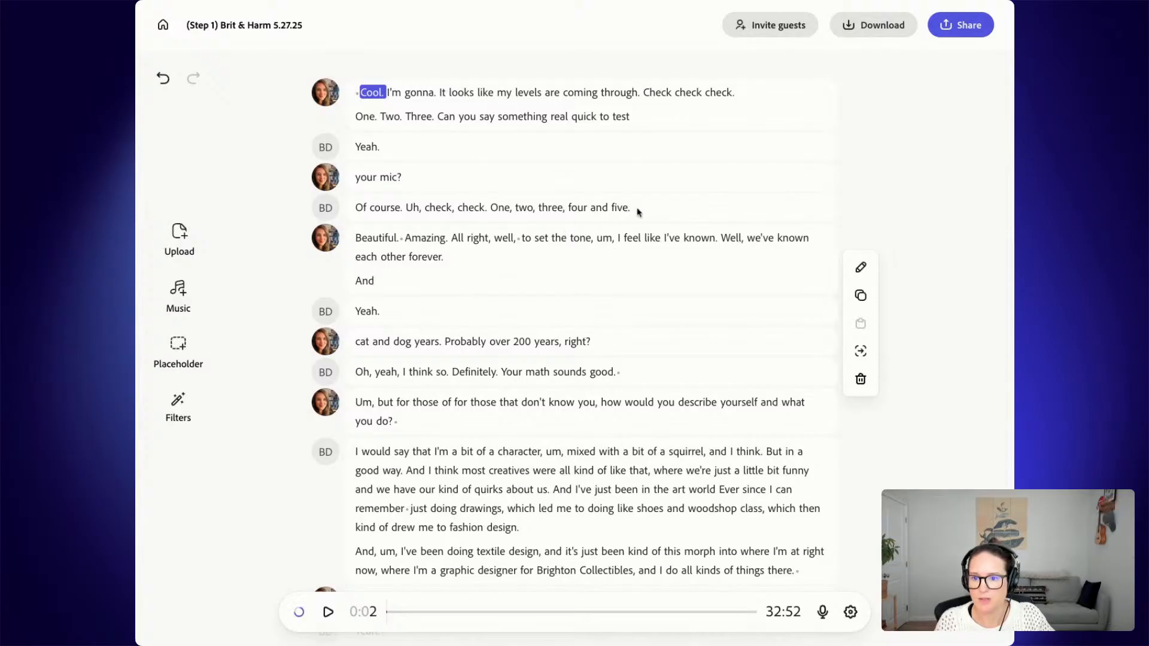
{"action": "left_click_drag", "start_coordinate": [407, 243], "coordinate": [357, 100]}
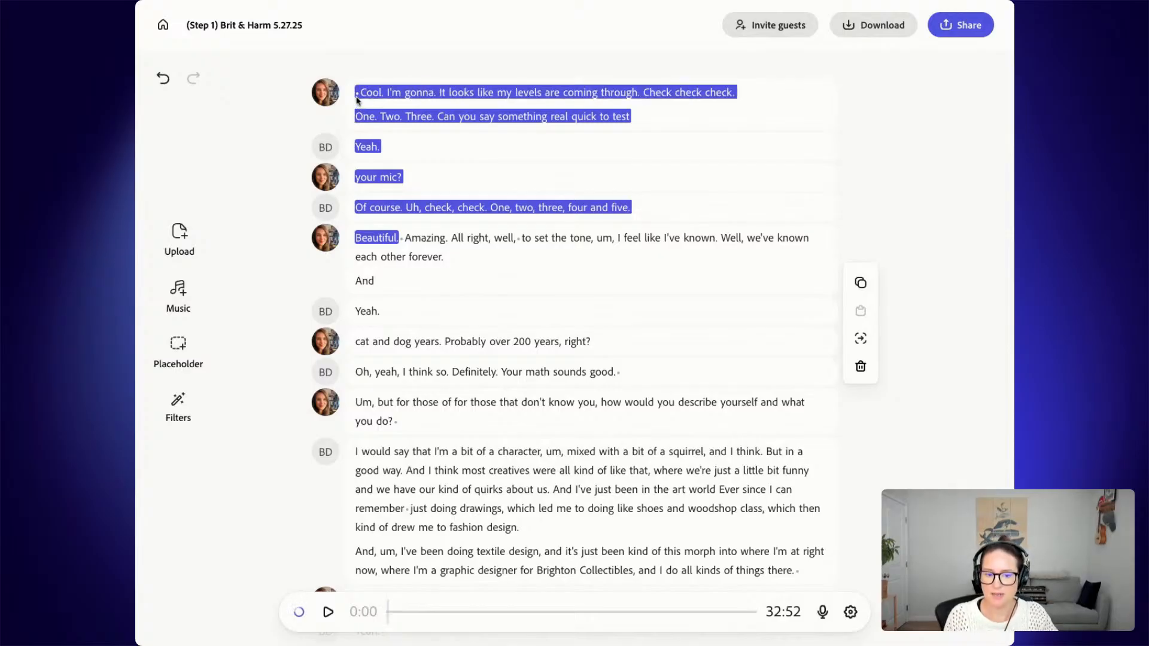
{"action": "key", "text": "BackSpace"}
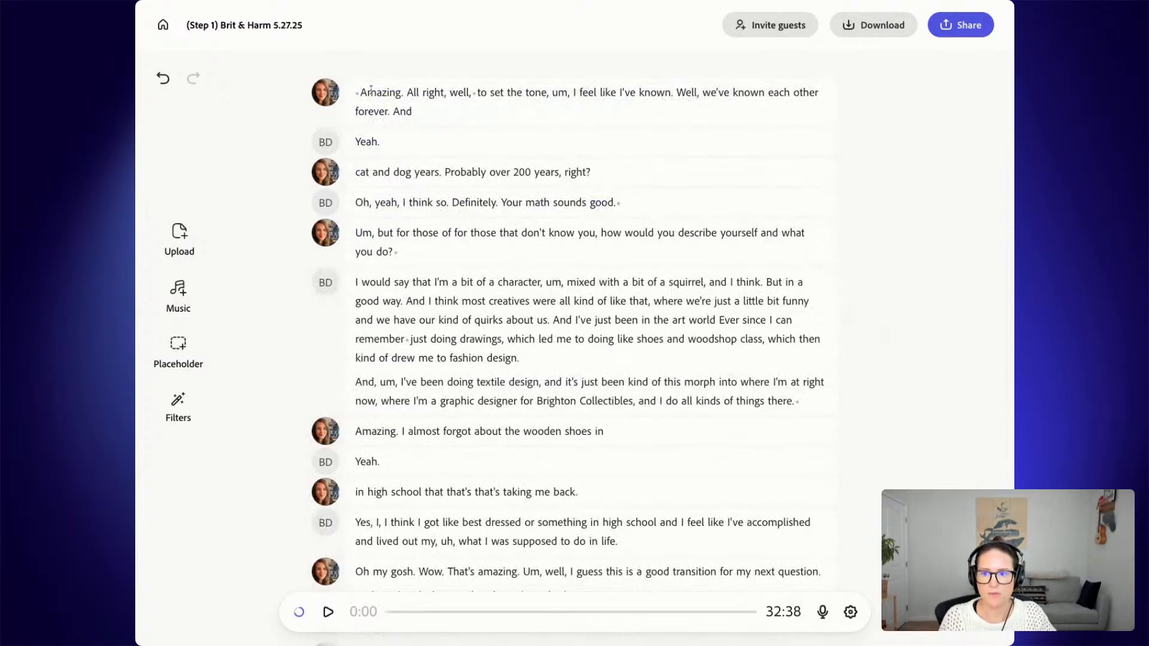
- Play the trimmed opening from "Amazing." and delete the passage from "All right, well" through "I feel like I've known."
{"action": "left_click", "coordinate": [371, 90]}
{"action": "key", "text": "space"}
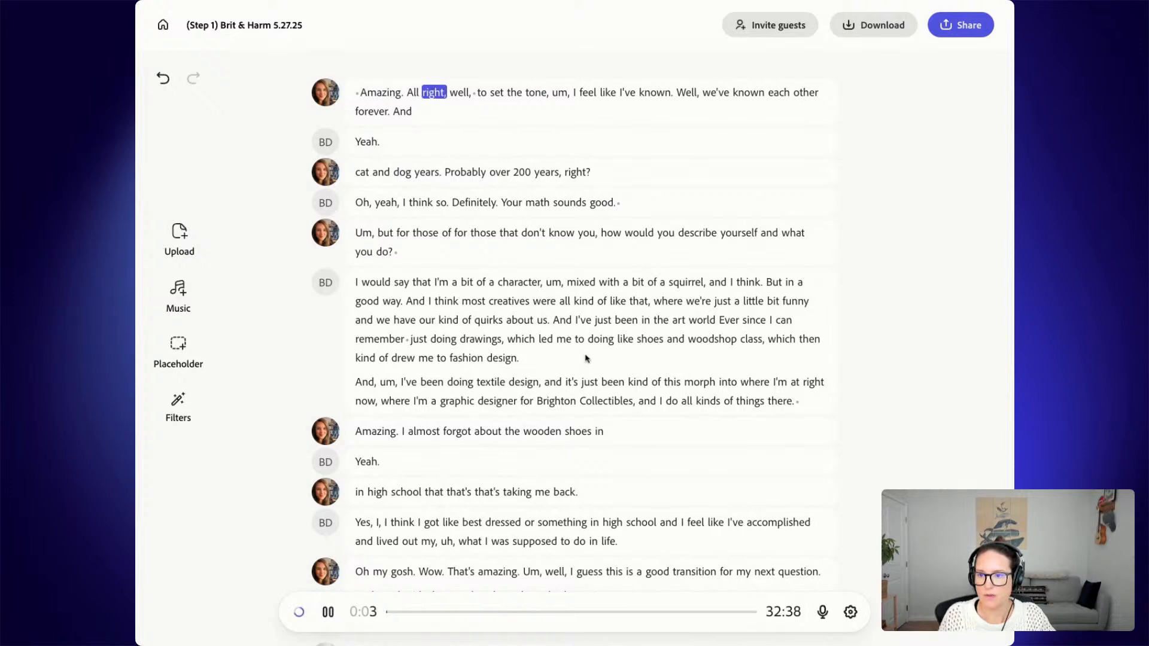
{"action": "key", "text": "space"}
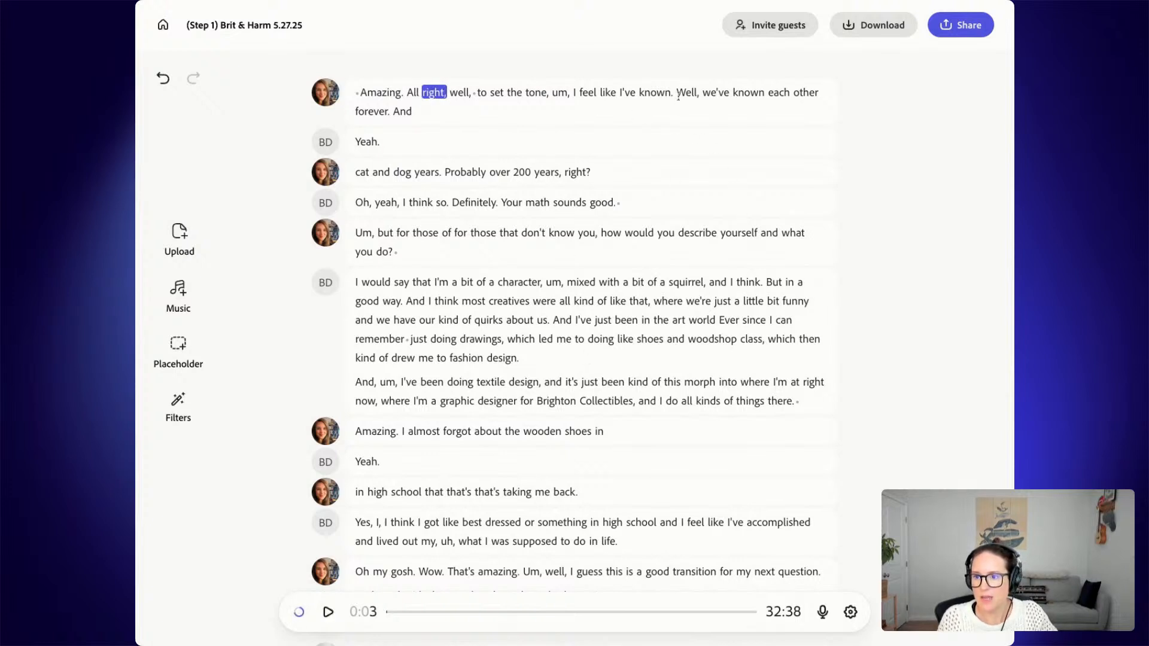
{"action": "left_click_drag", "start_coordinate": [676, 94], "coordinate": [417, 94]}
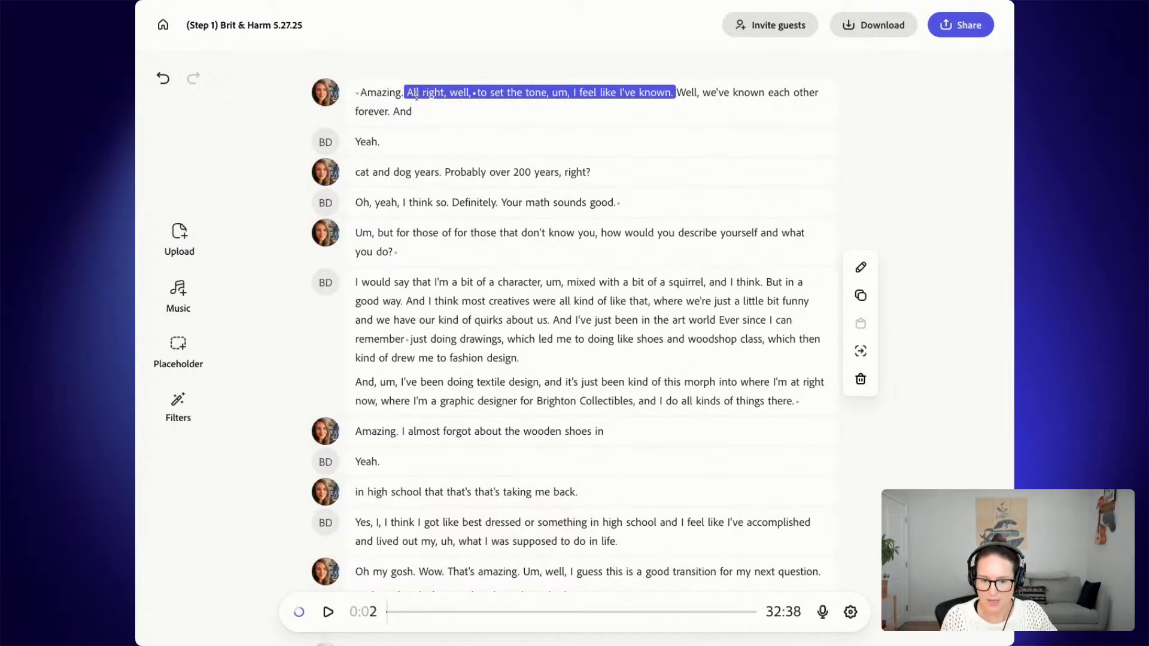
{"action": "key", "text": "BackSpace"}
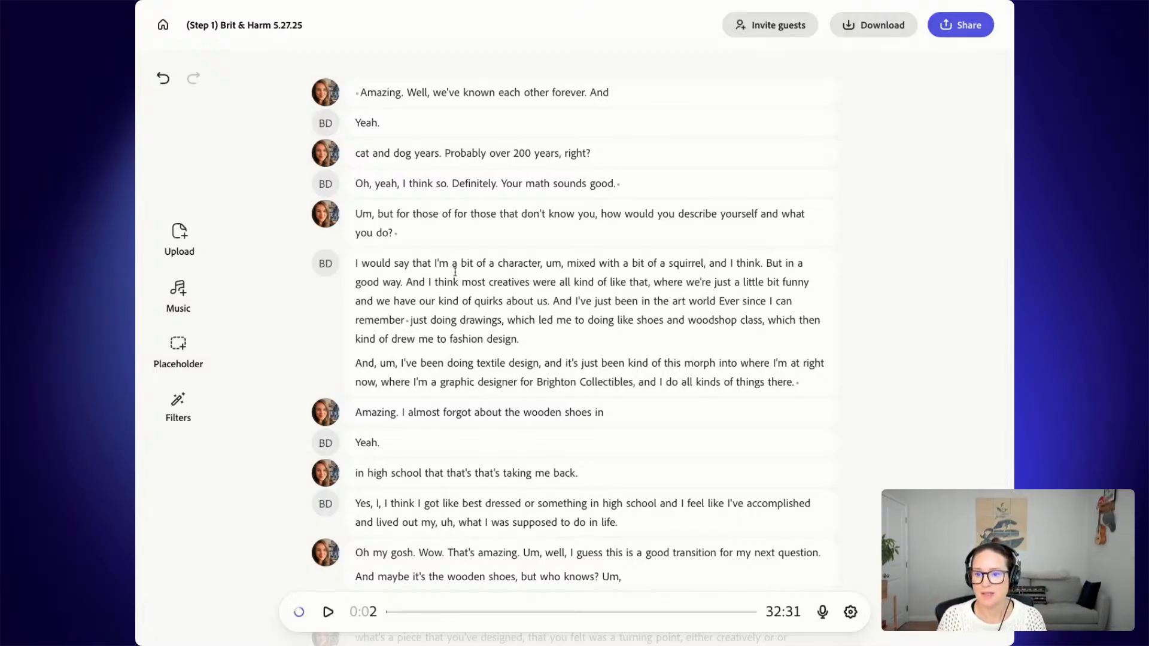
- Copy the paragraph from "And, um, I've been doing textile design" through "all kinds of things there." and remove it from its place
{"action": "left_click_drag", "start_coordinate": [810, 390], "coordinate": [370, 365]}
{"action": "key", "text": "ctrl+c"}
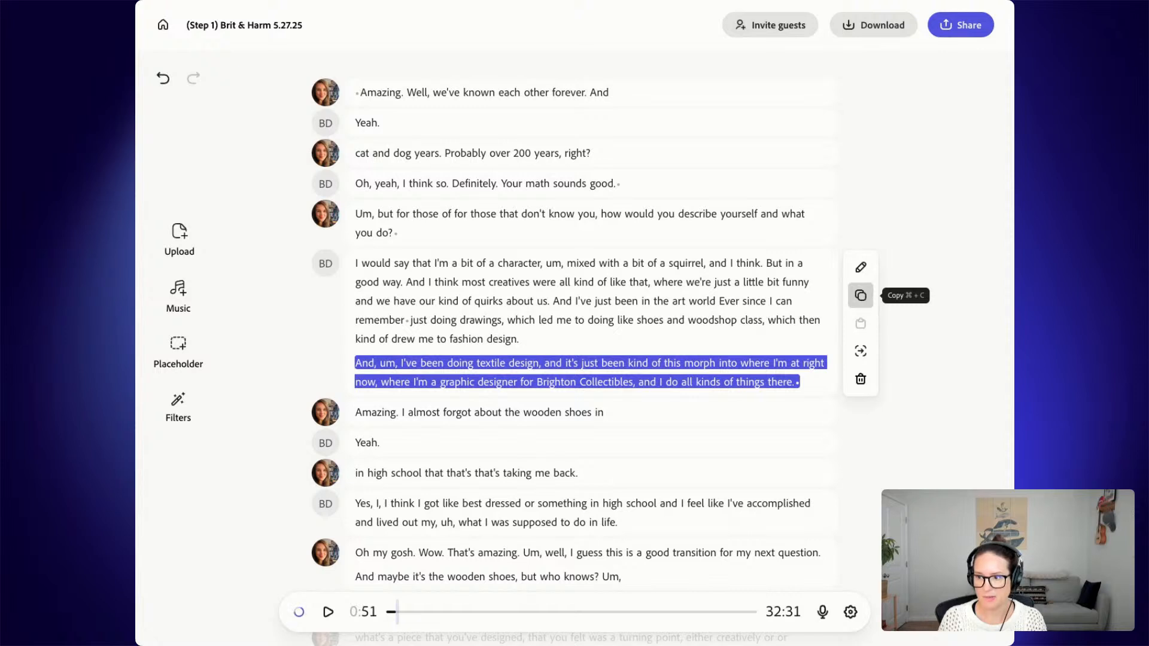
{"action": "left_click", "coordinate": [861, 295]}
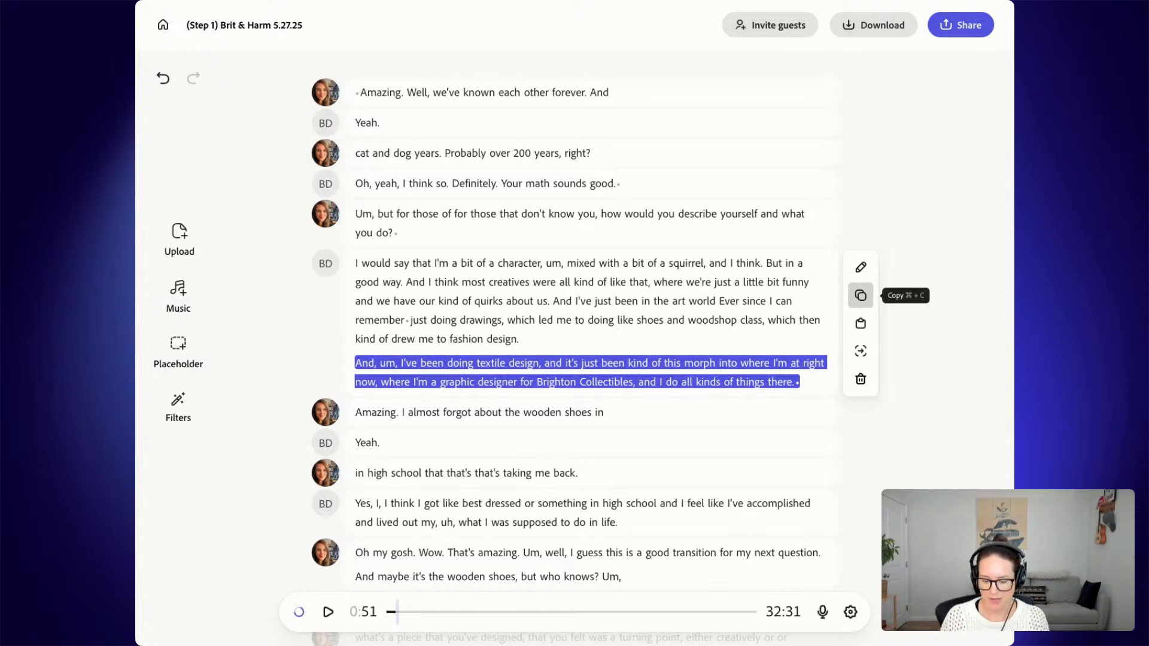
{"action": "key", "text": "BackSpace"}
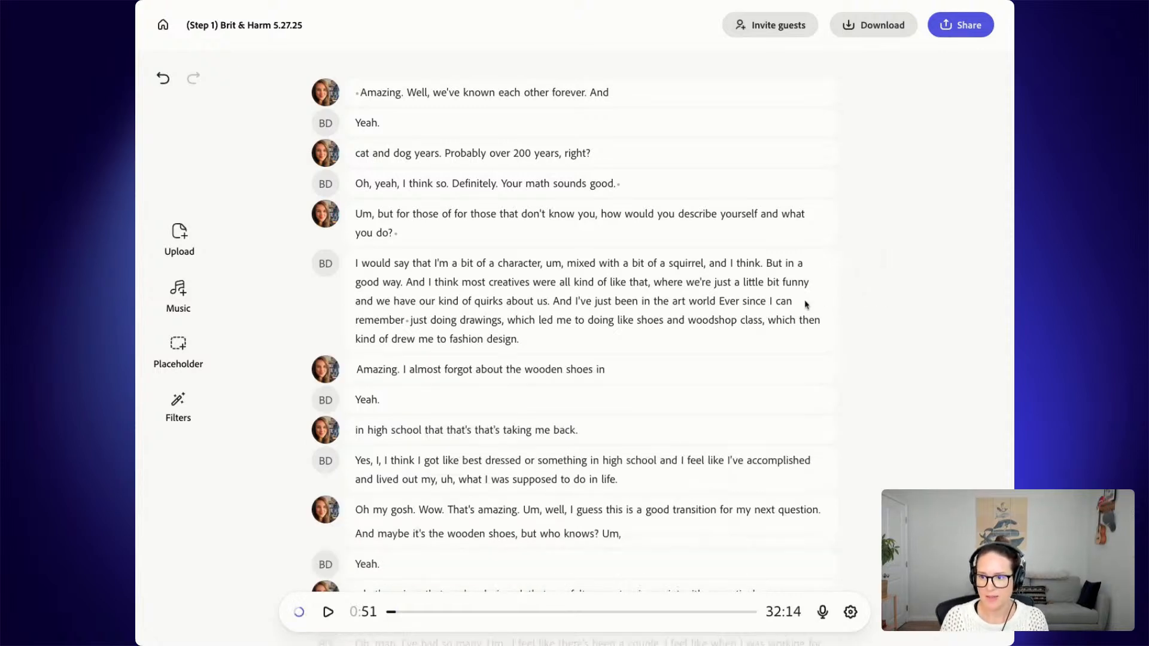
- Try the copied textile design passage before "But in a good way", listening to the join, and undo the paste
{"action": "left_click", "coordinate": [765, 266]}
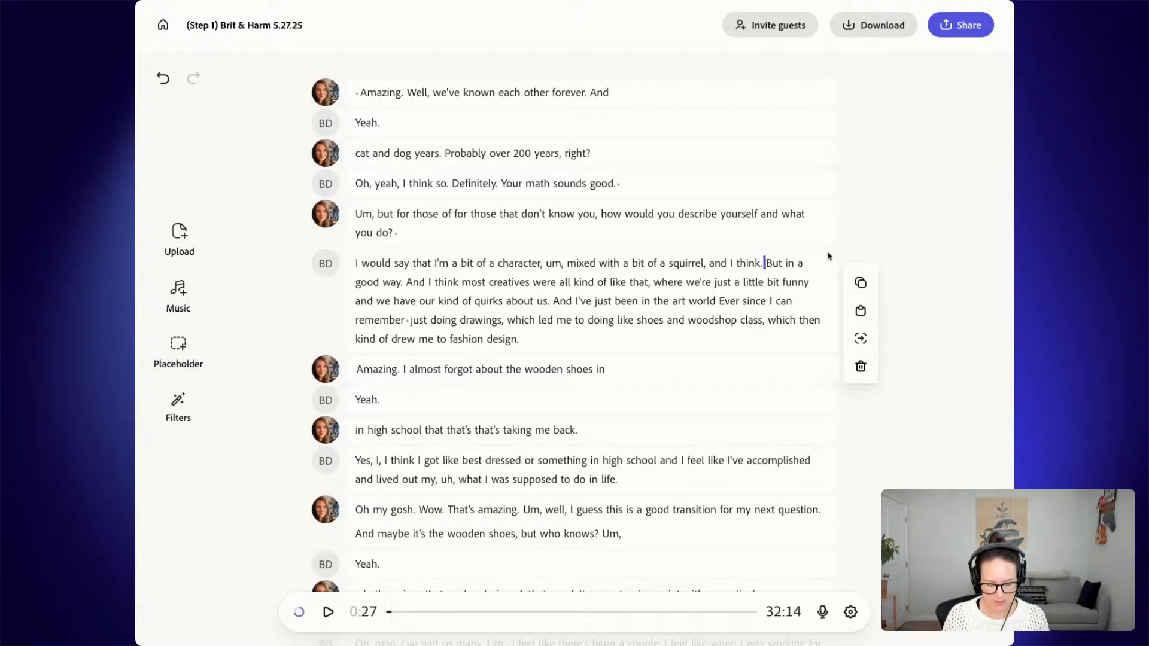
{"action": "left_click", "coordinate": [861, 311]}
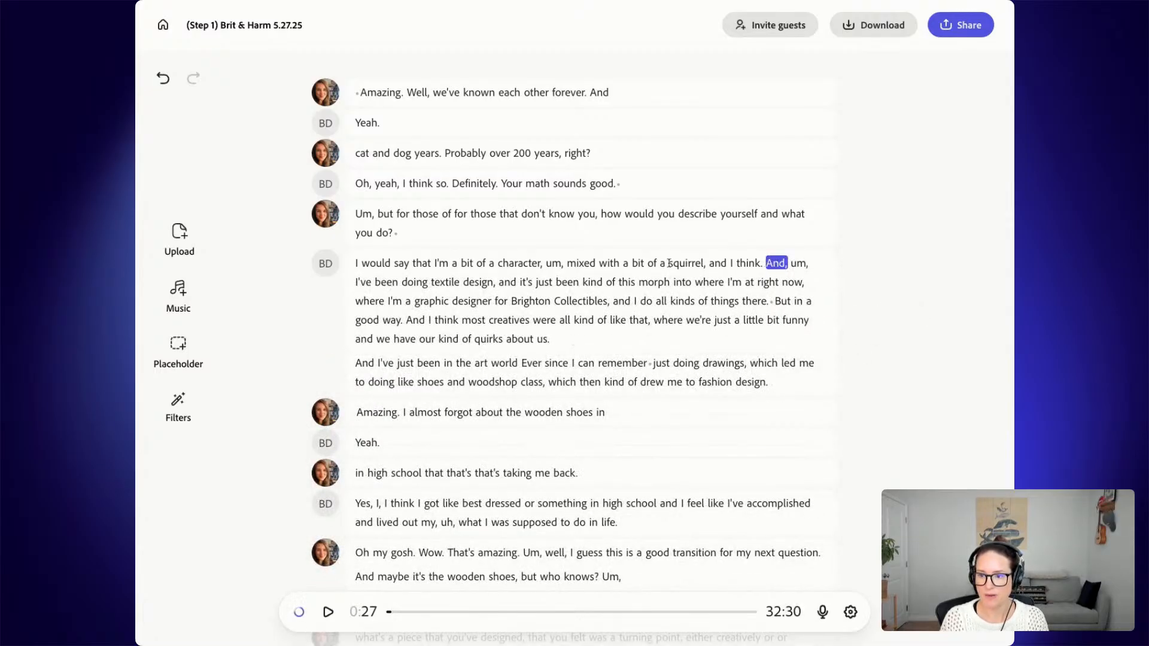
{"action": "left_click", "coordinate": [706, 264]}
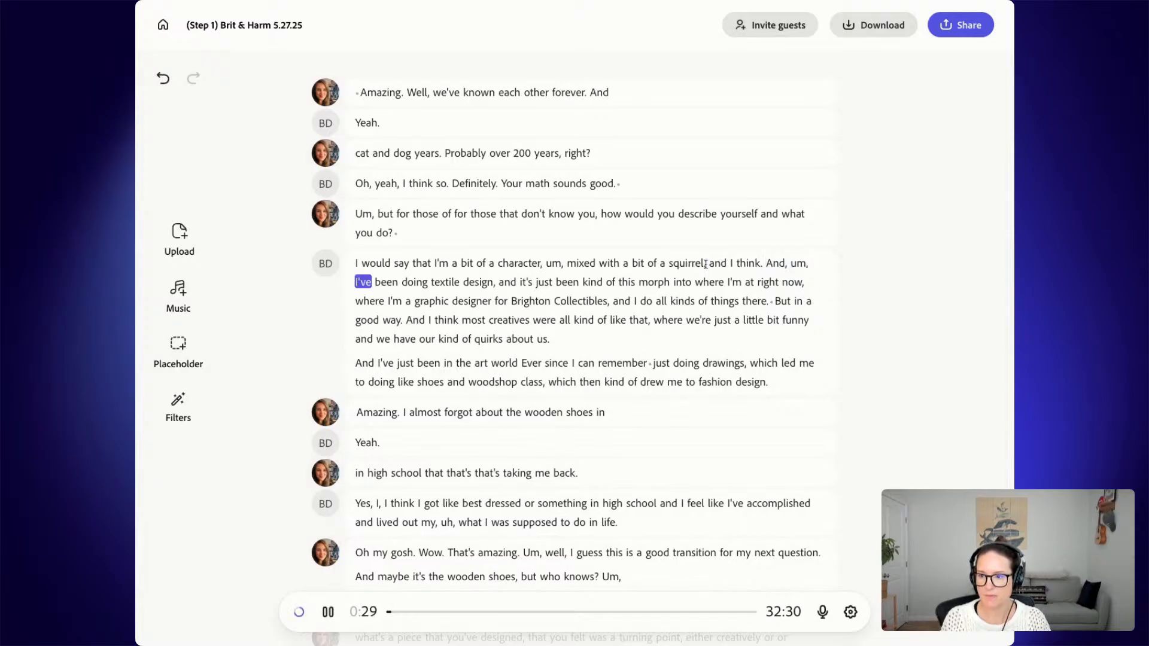
{"action": "key", "text": "space"}
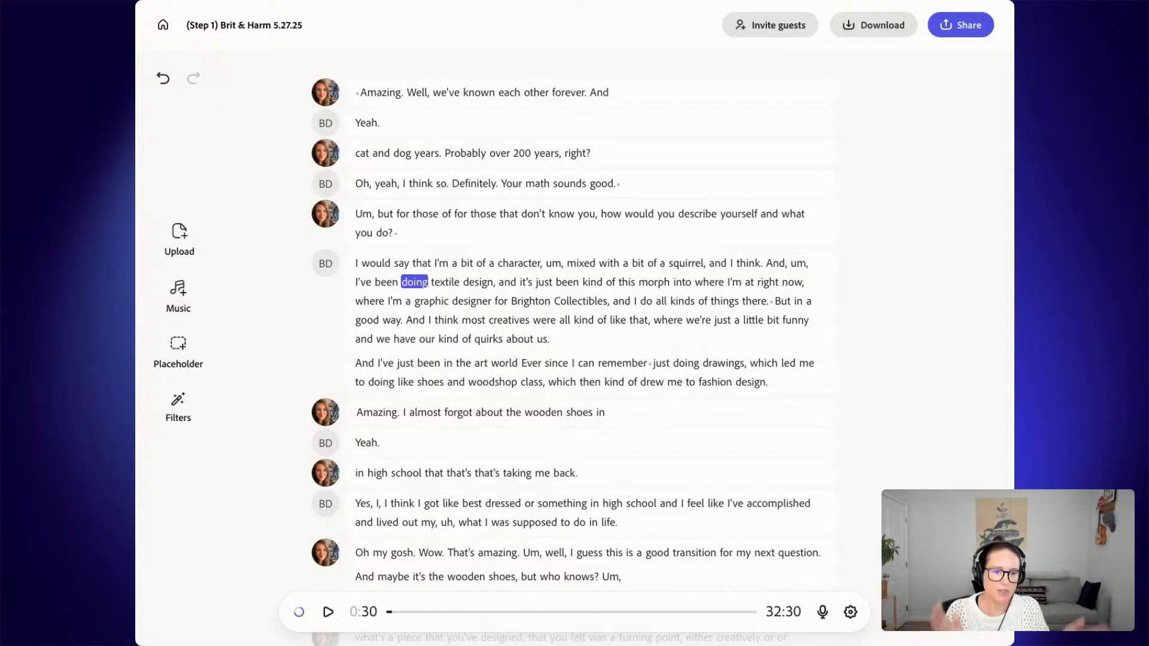
{"action": "key", "text": "ctrl+z"}
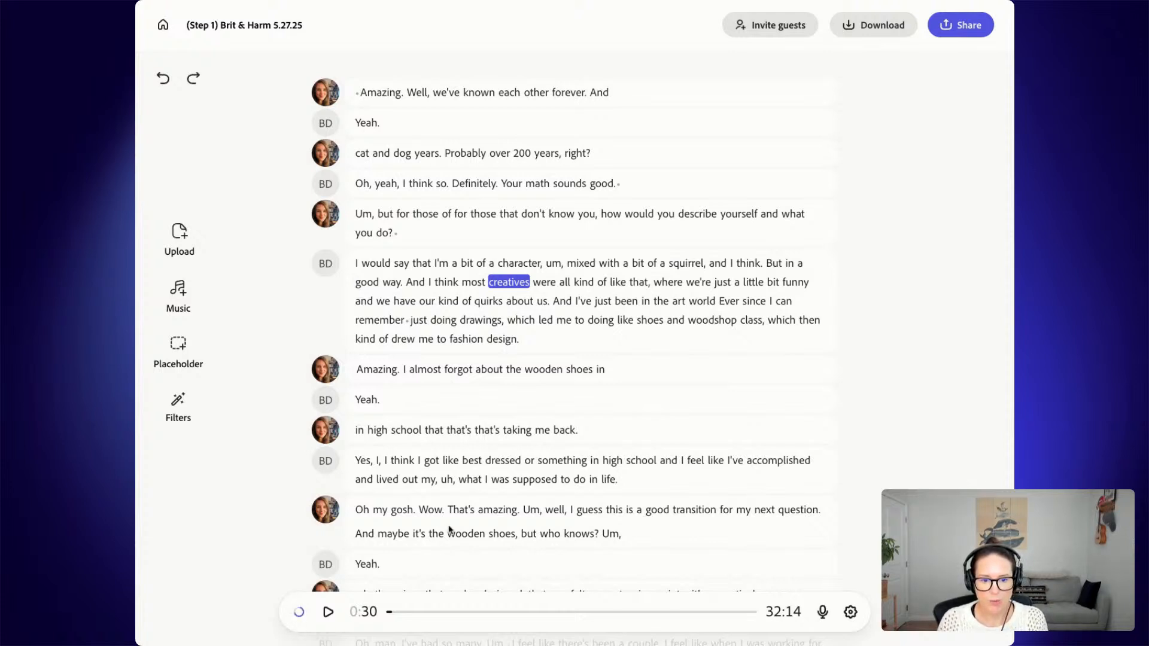
- Select the "Um," after "but who knows?" together with the "Yeah." reply that follows it
{"action": "left_click", "coordinate": [538, 320]}
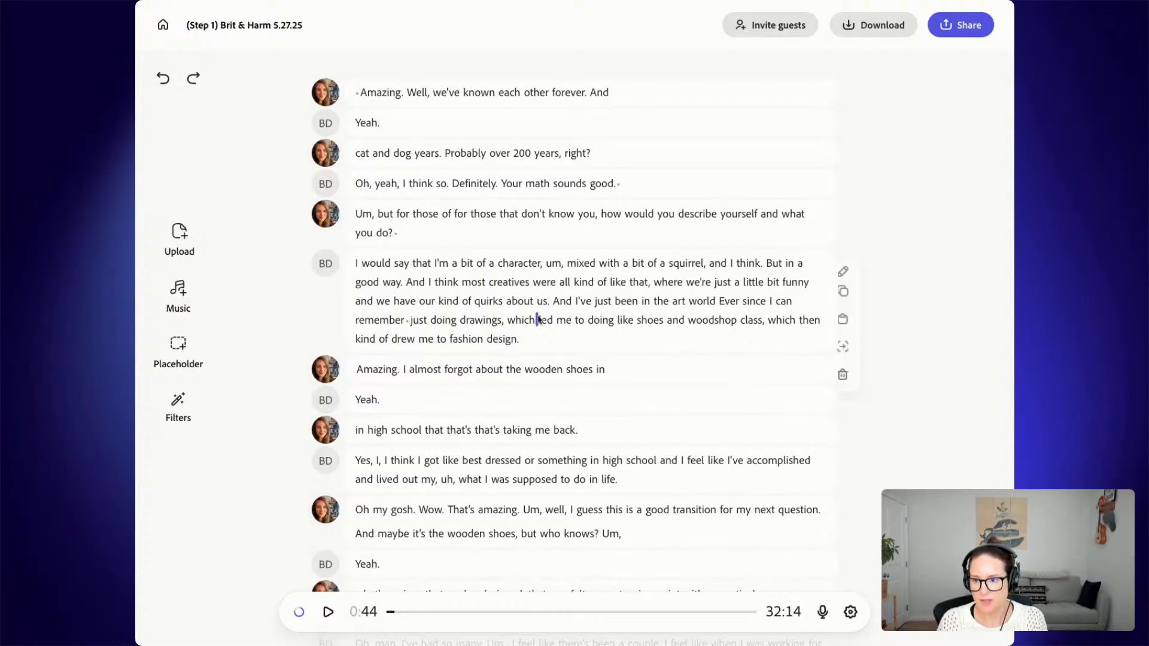
{"action": "scroll", "coordinate": [654, 460], "scroll_direction": "down", "scroll_amount": 3}
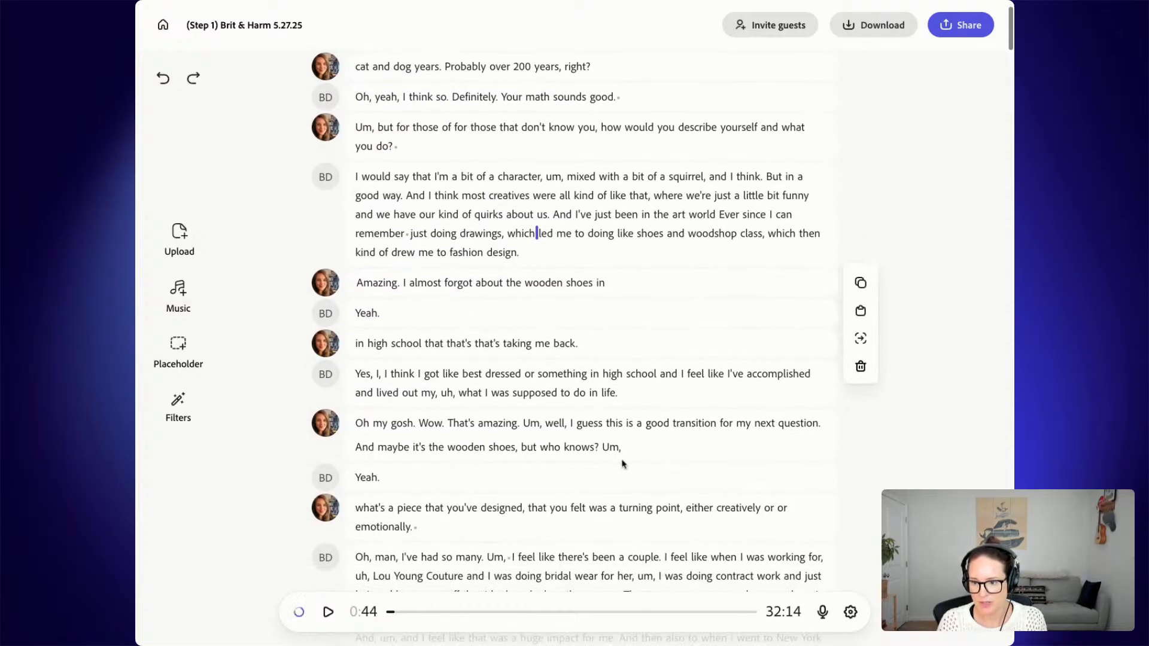
{"action": "left_click_drag", "start_coordinate": [601, 447], "coordinate": [660, 477]}
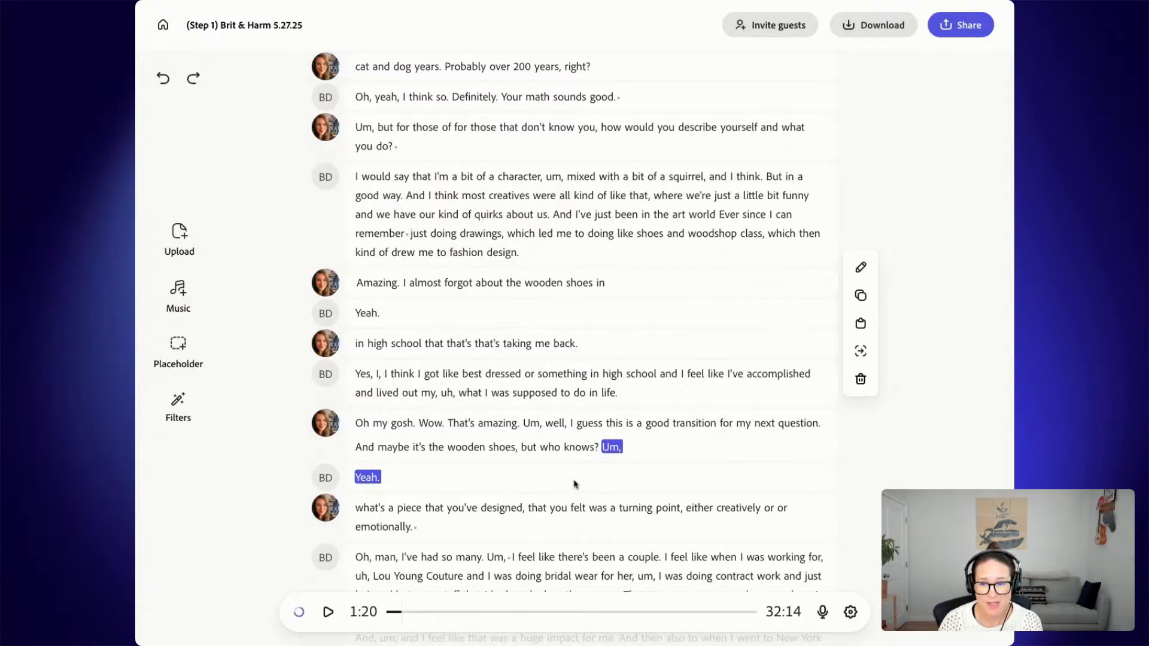
{"action": "scroll", "coordinate": [500, 347], "scroll_direction": "up", "scroll_amount": 2}
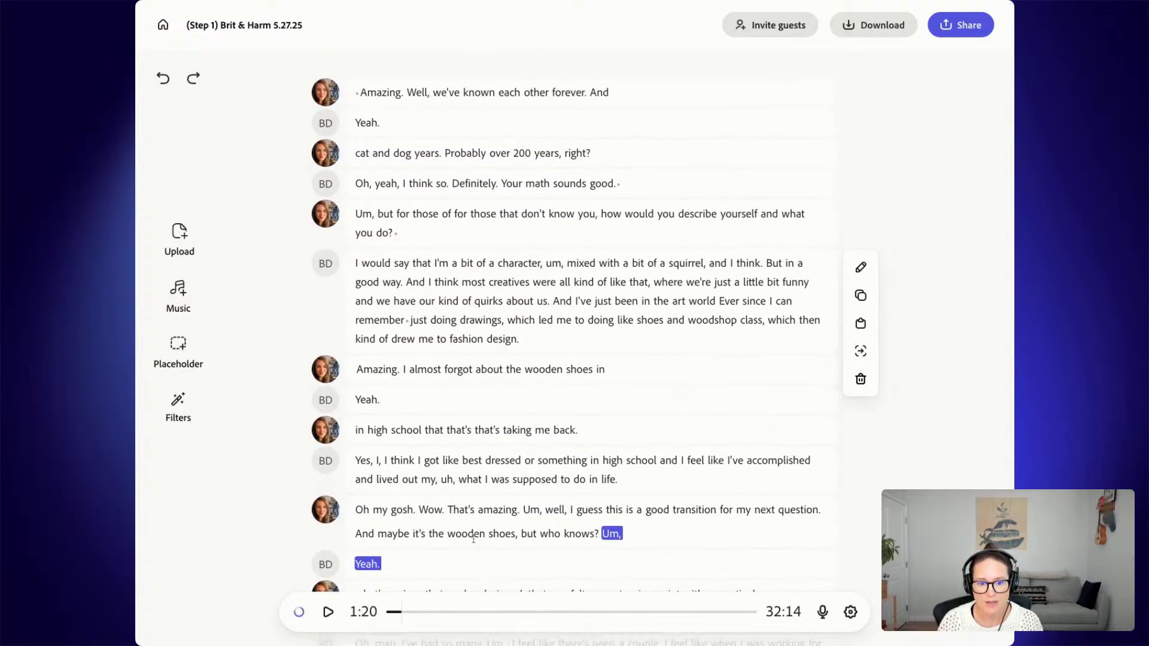
{"action": "scroll", "coordinate": [441, 442], "scroll_direction": "down", "scroll_amount": 3}
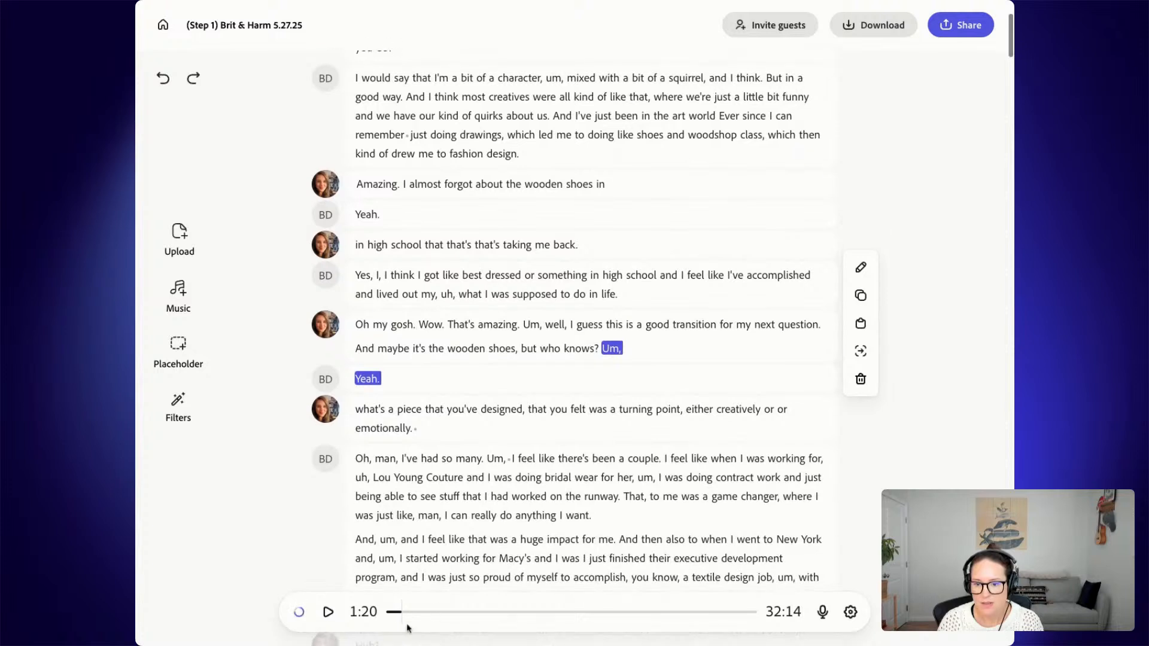
- Play the recording from 2:32, following the spoken words in the transcript up to the "huge turning point" sentence
{"action": "left_click_drag", "start_coordinate": [401, 612], "coordinate": [415, 615]}
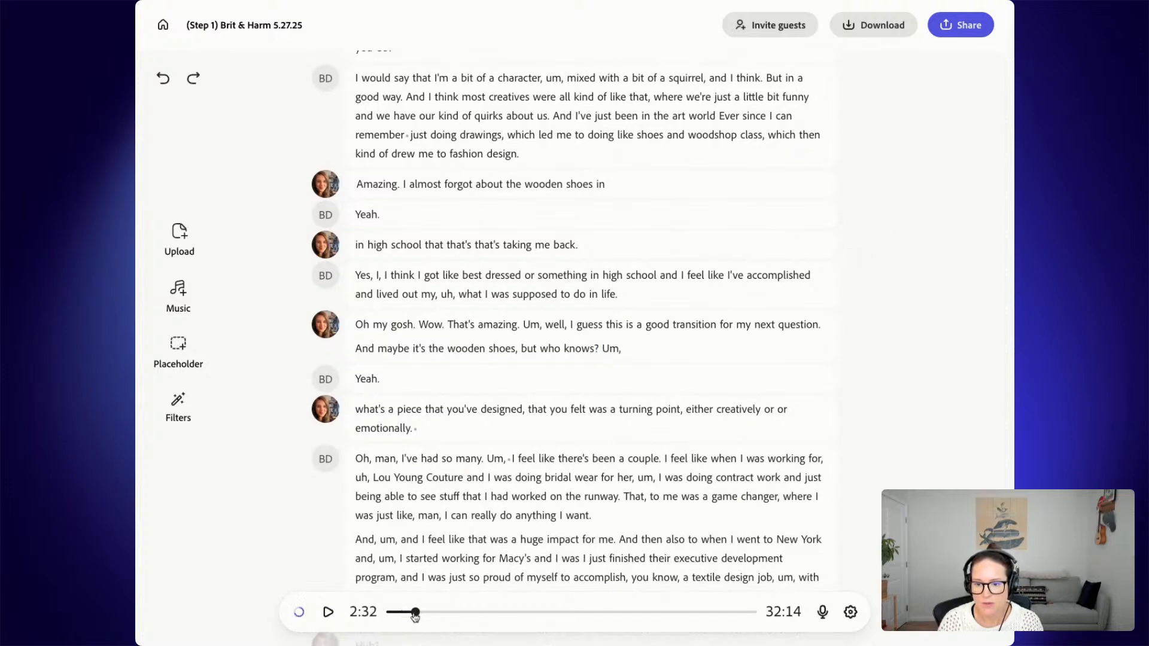
{"action": "scroll", "coordinate": [446, 521], "scroll_direction": "down", "scroll_amount": 4}
{"action": "key", "text": "space"}
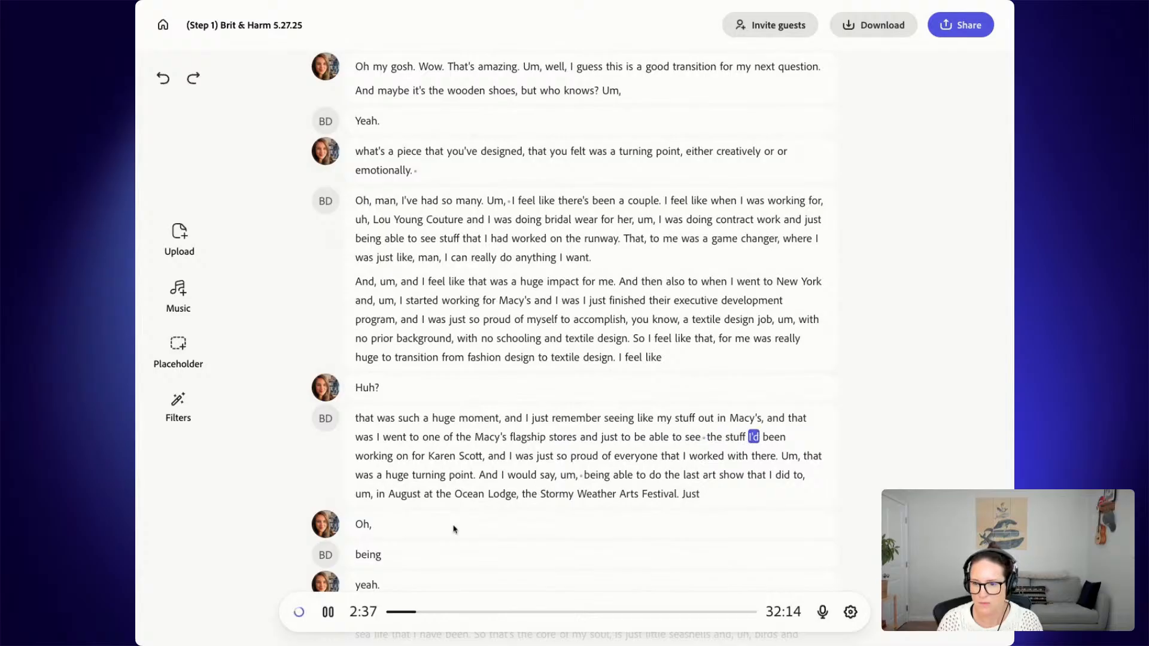
{"action": "scroll", "coordinate": [453, 529], "scroll_direction": "down", "scroll_amount": 1}
{"action": "scroll", "coordinate": [457, 524], "scroll_direction": "down", "scroll_amount": 1}
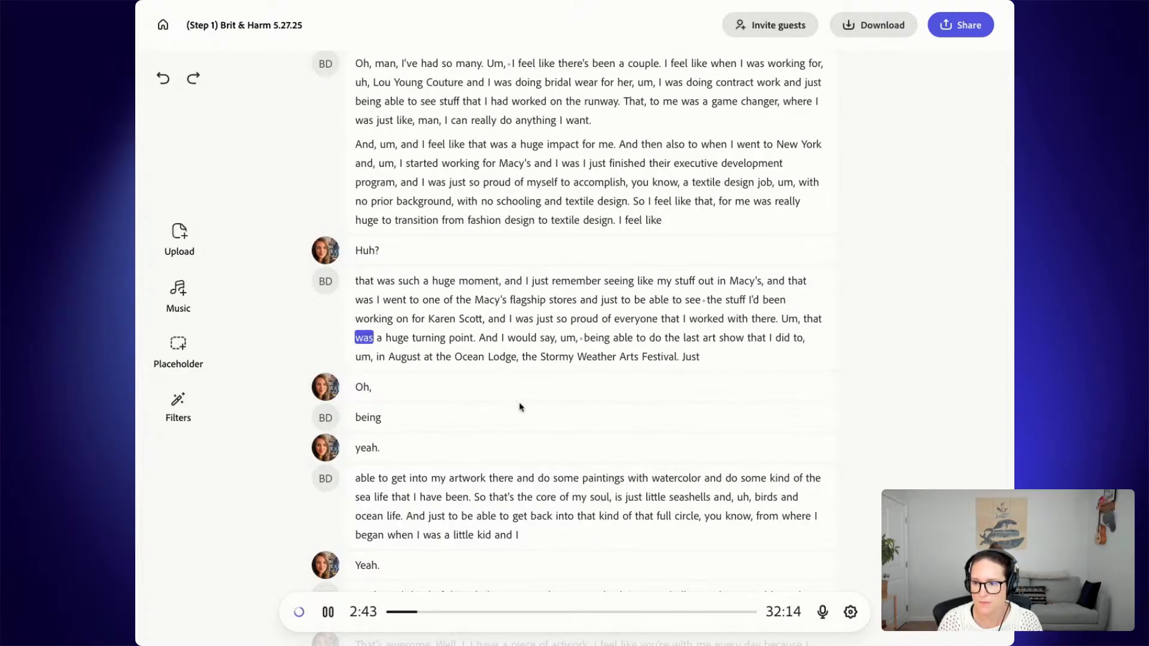
{"action": "key", "text": "space"}
- Delete the "Um," before "that was a huge turning point" and play the edit from the word "proud"
{"action": "left_click", "coordinate": [795, 319]}
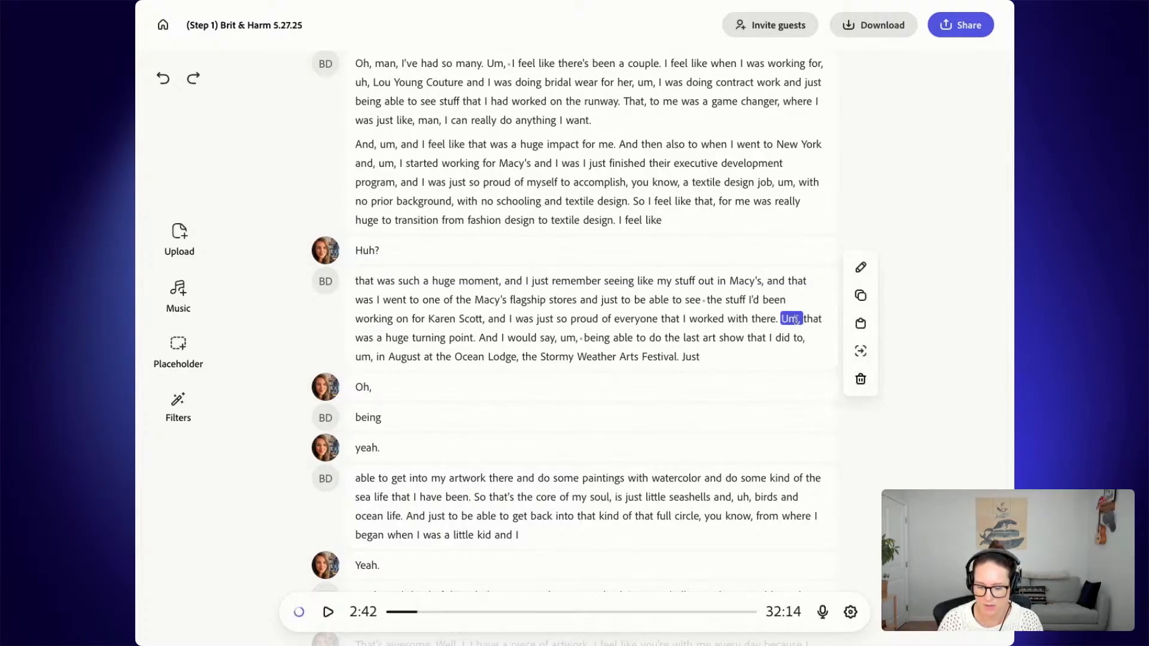
{"action": "key", "text": "Delete"}
{"action": "left_click", "coordinate": [592, 321]}
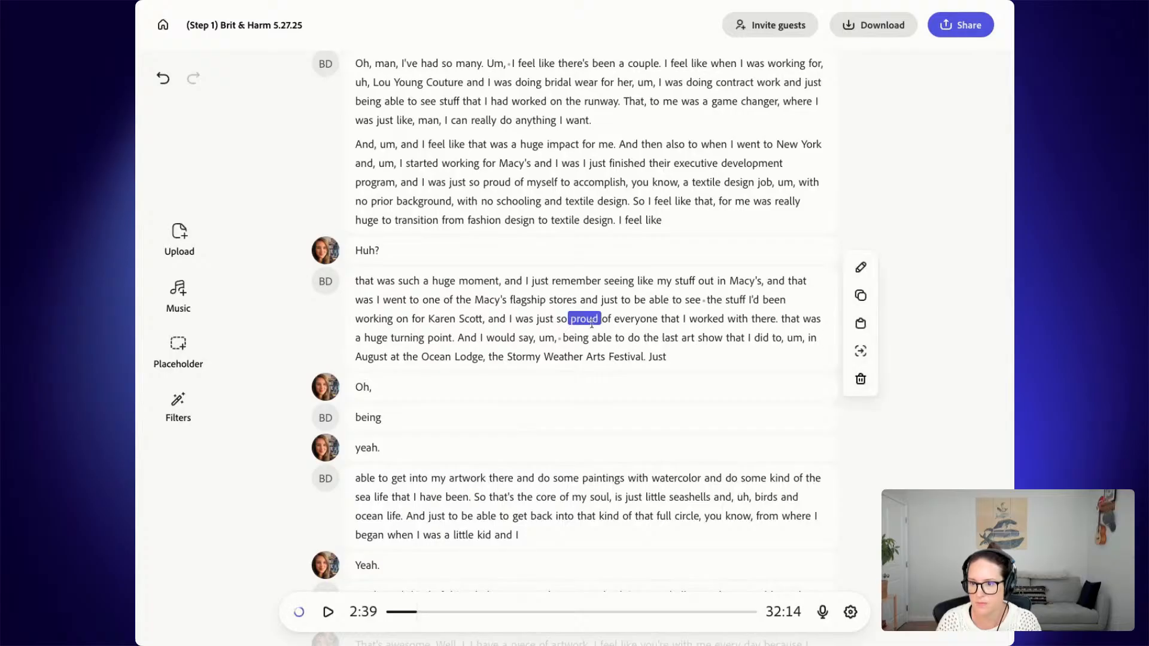
{"action": "key", "text": "space"}
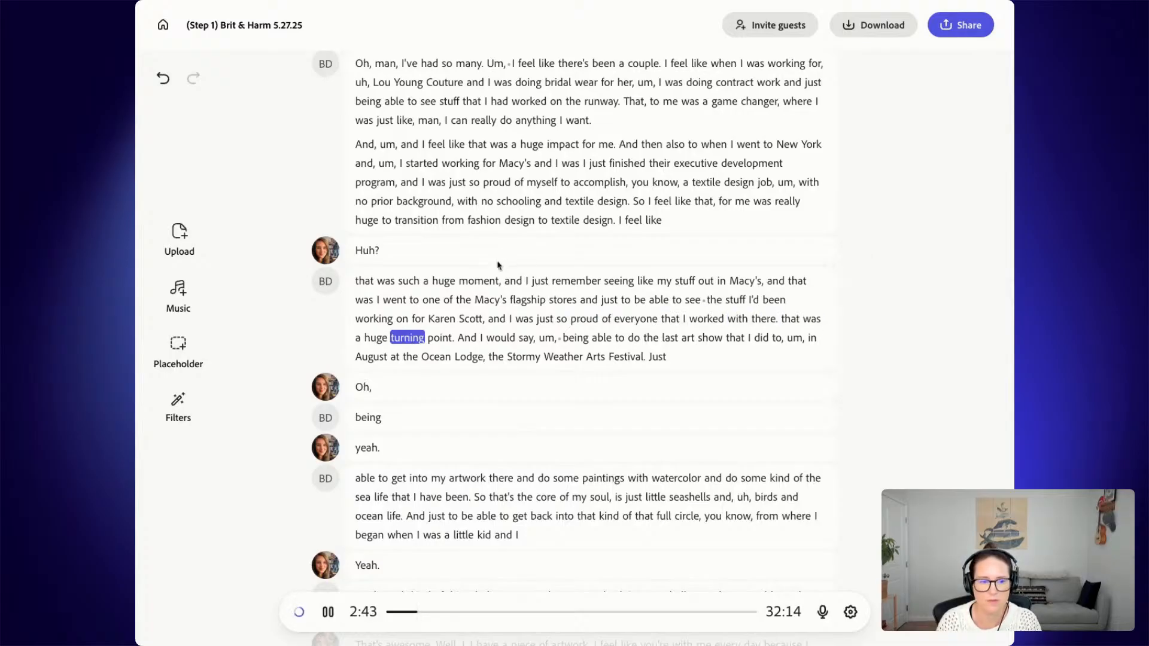
{"action": "key", "text": "space"}
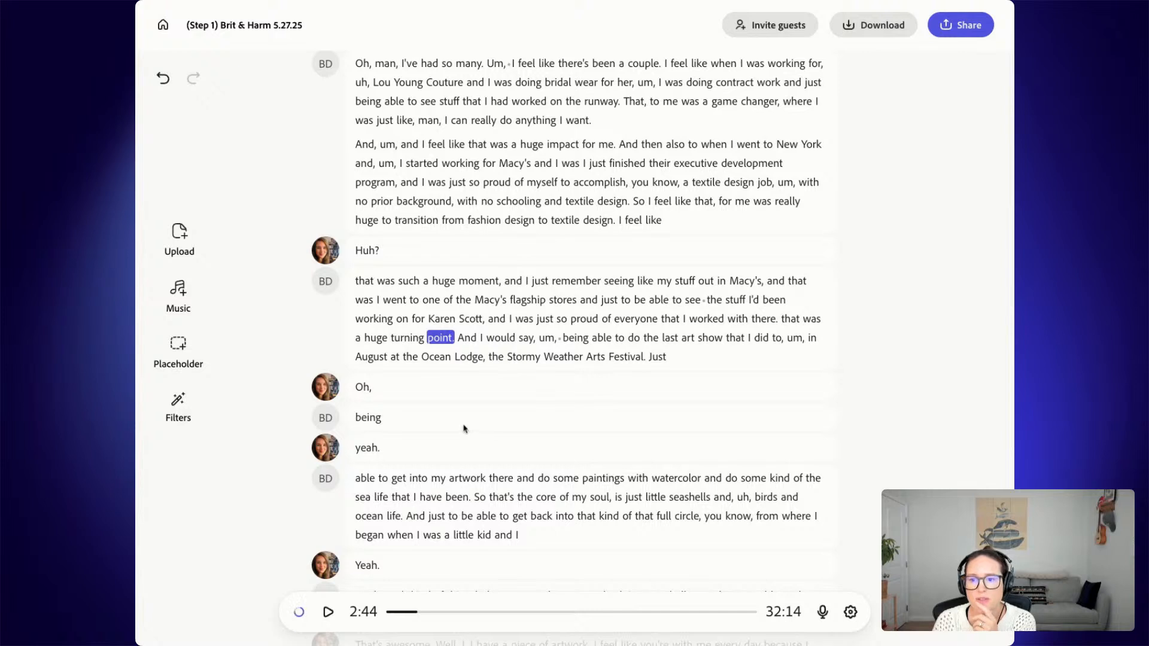
- Play the recording from the words before "to see the stuff" to judge the pause between "see" and "the"
{"action": "left_click", "coordinate": [705, 301]}
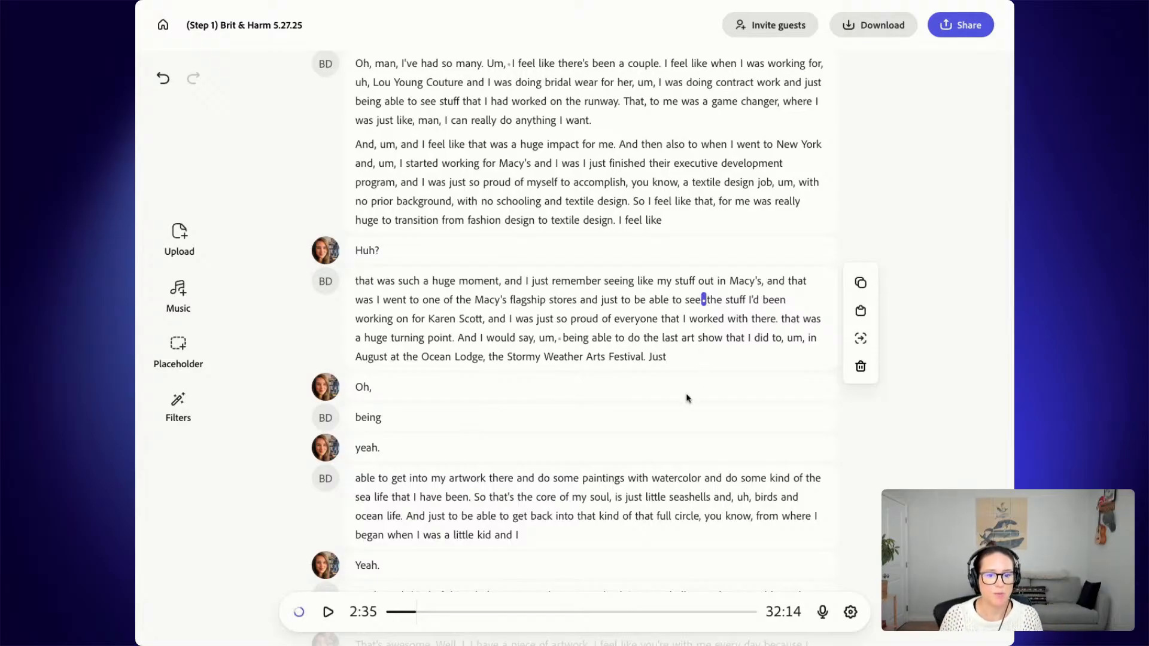
{"action": "left_click", "coordinate": [677, 302]}
{"action": "left_click", "coordinate": [703, 306]}
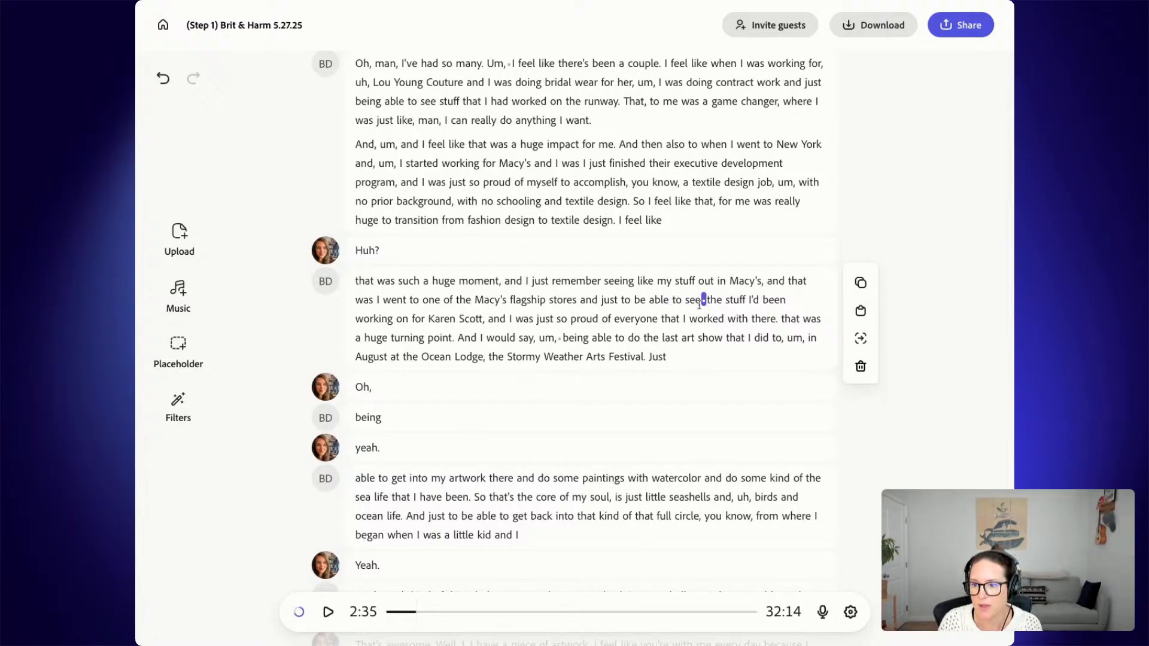
{"action": "left_click", "coordinate": [659, 300]}
{"action": "left_click", "coordinate": [589, 300]}
{"action": "key", "text": "space"}
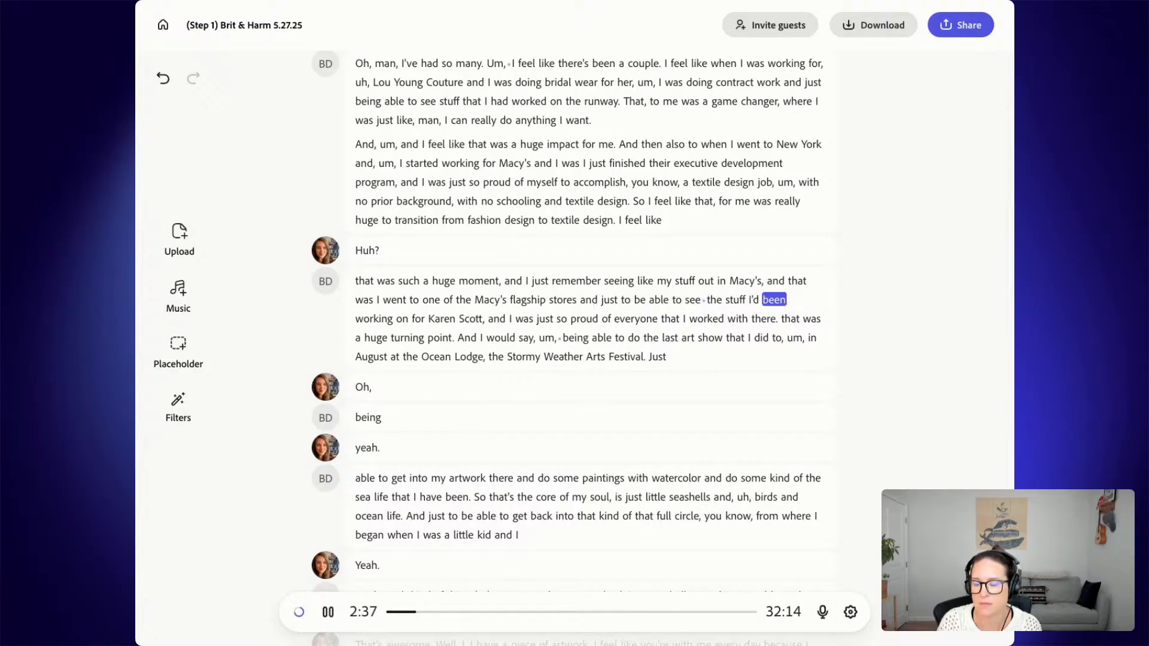
{"action": "key", "text": "space"}
- Try removing the pause between "see" and "the stuff", listen to the join, and undo the removal
{"action": "left_click", "coordinate": [709, 301]}
{"action": "left_click", "coordinate": [704, 301]}
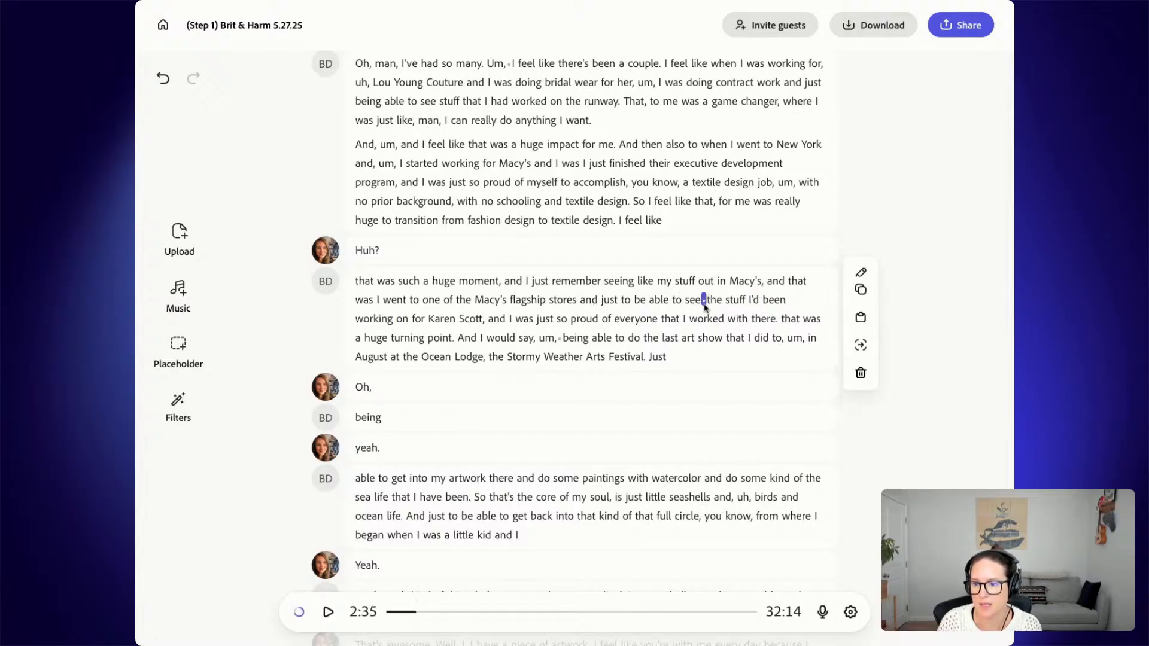
{"action": "left_click", "coordinate": [619, 297]}
{"action": "key", "text": "space"}
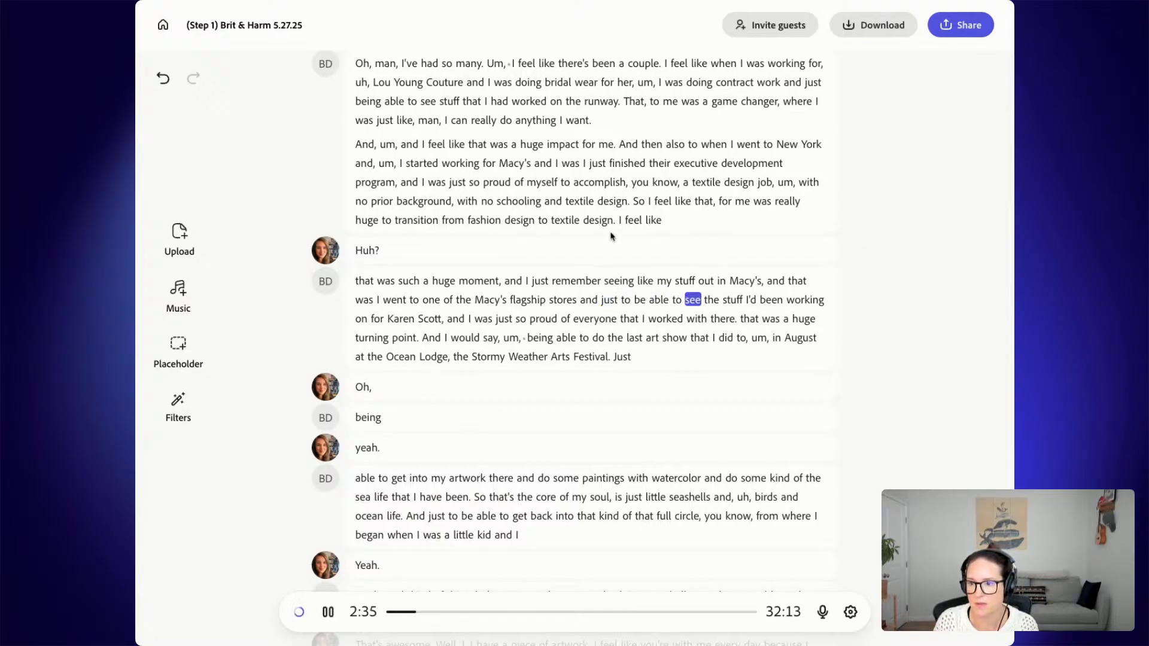
{"action": "key", "text": "space"}
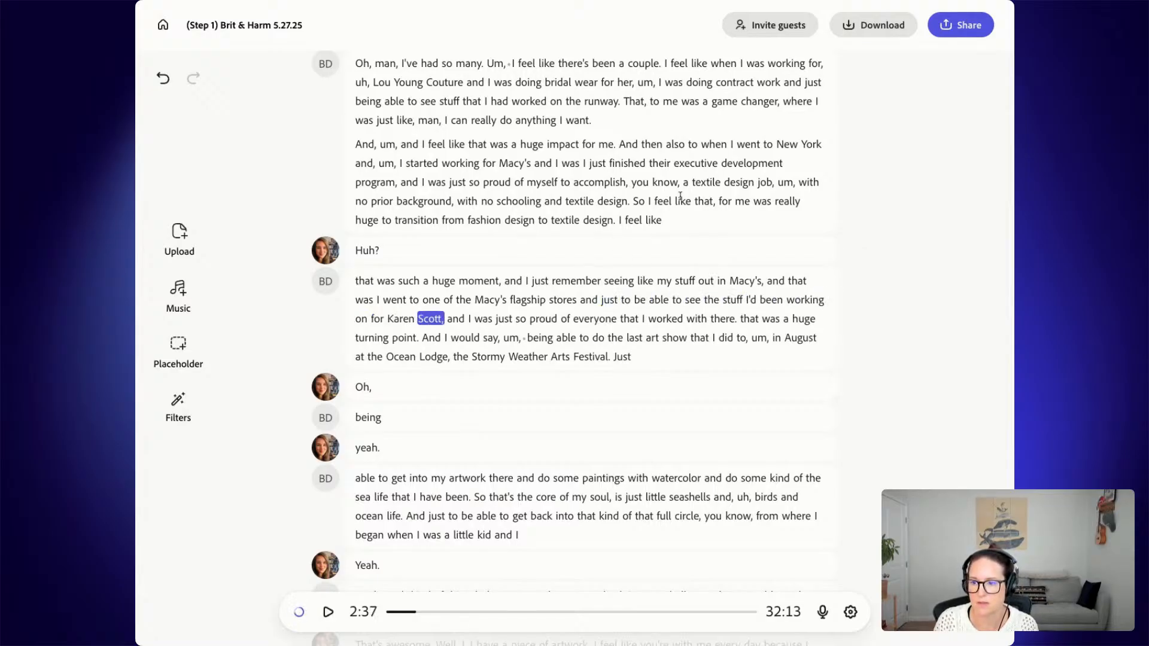
{"action": "key", "text": "ctrl+z"}
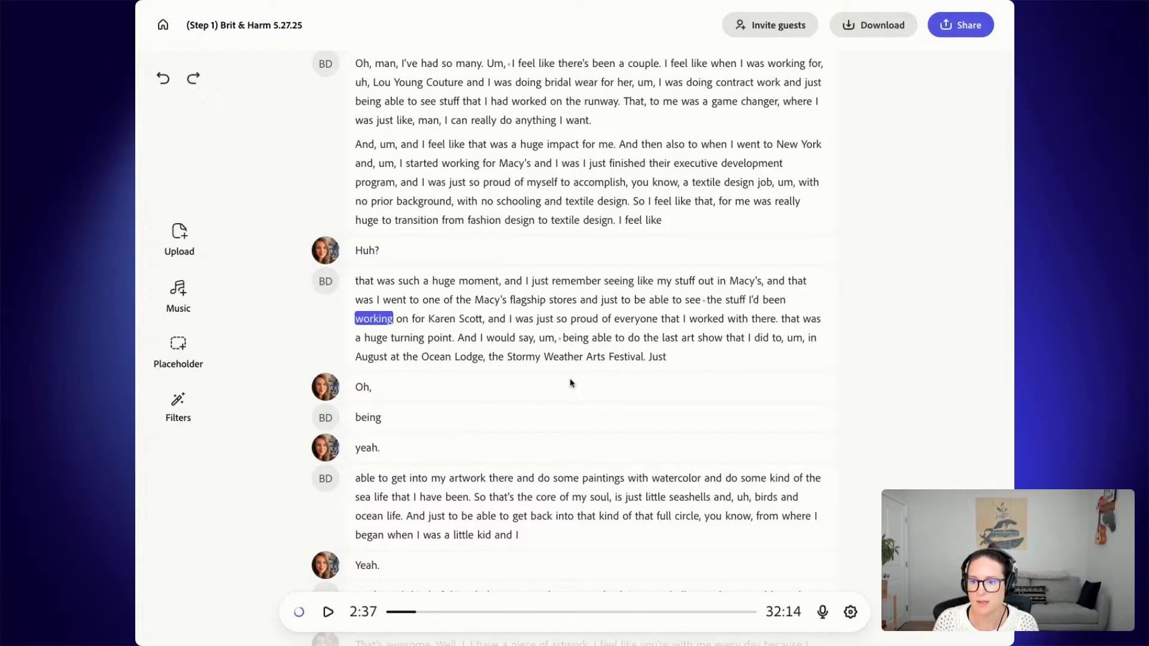
- Search the transcript for the word "sparkle"
{"action": "scroll", "coordinate": [572, 383], "scroll_direction": "down", "scroll_amount": 1}
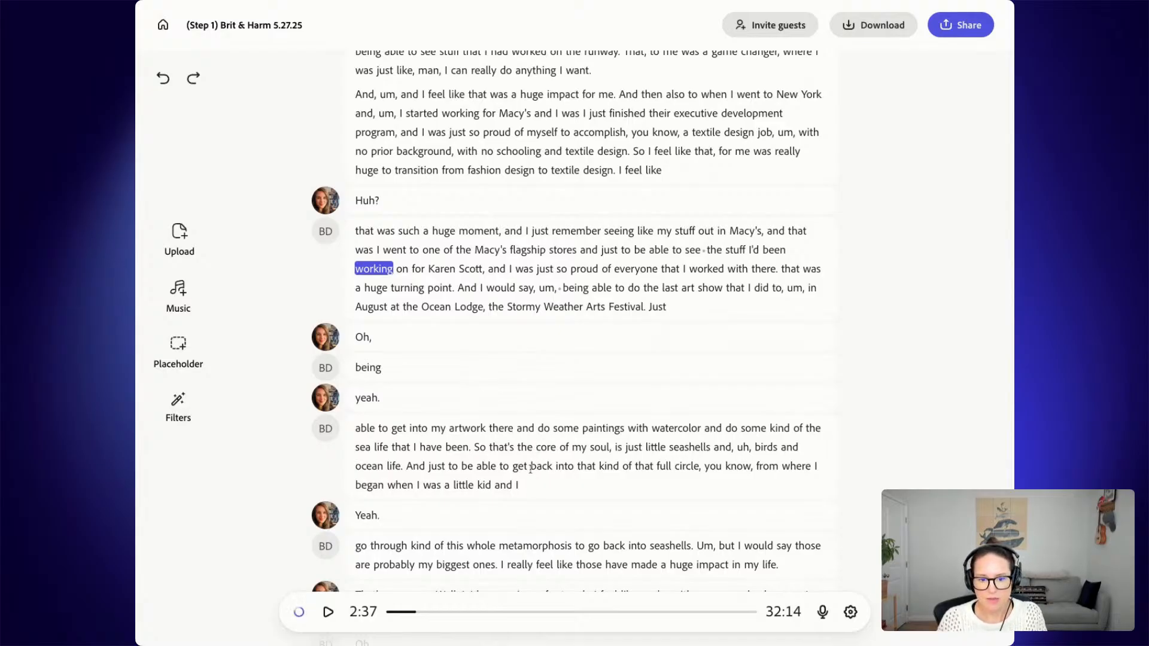
{"action": "scroll", "coordinate": [531, 468], "scroll_direction": "down", "scroll_amount": 3}
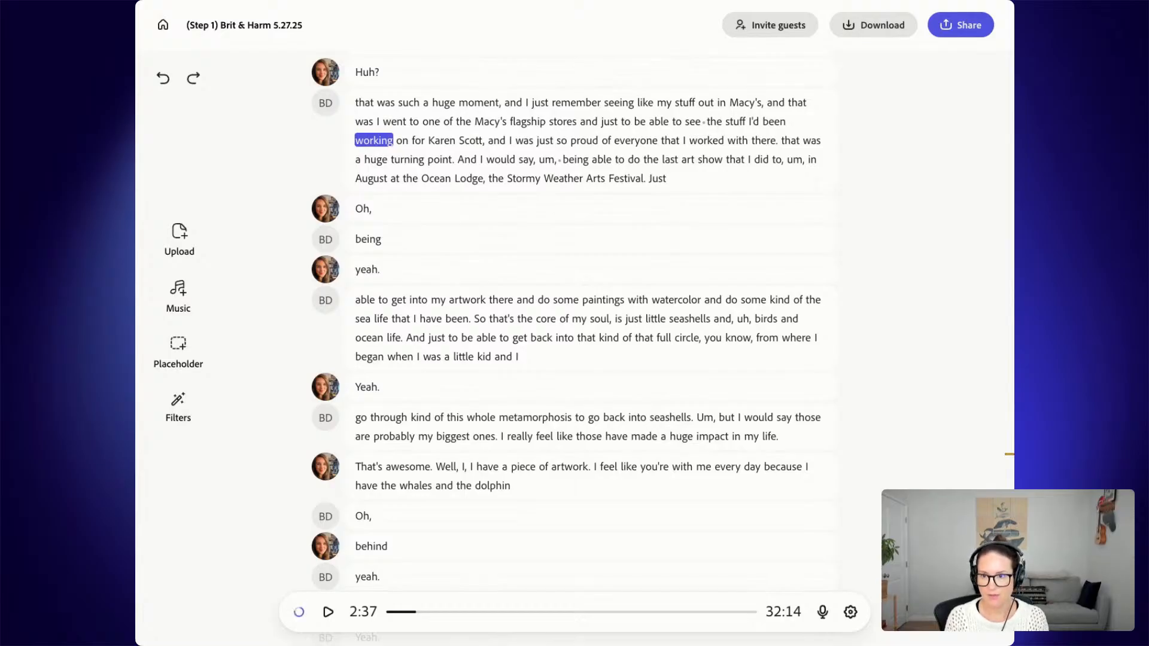
{"action": "type", "text": "sparkle"}
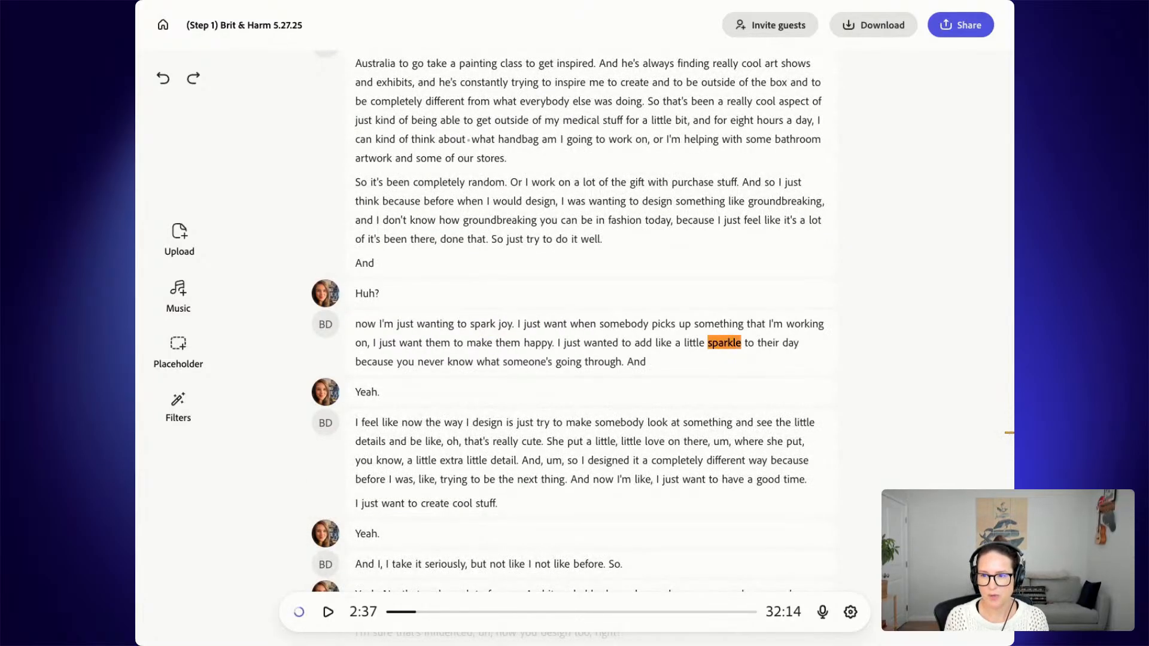
- Insert a placeholder before "I just wanted to add like a little sparkle" and describe it as "Sparkle quote"
{"action": "double_click", "coordinate": [636, 362]}
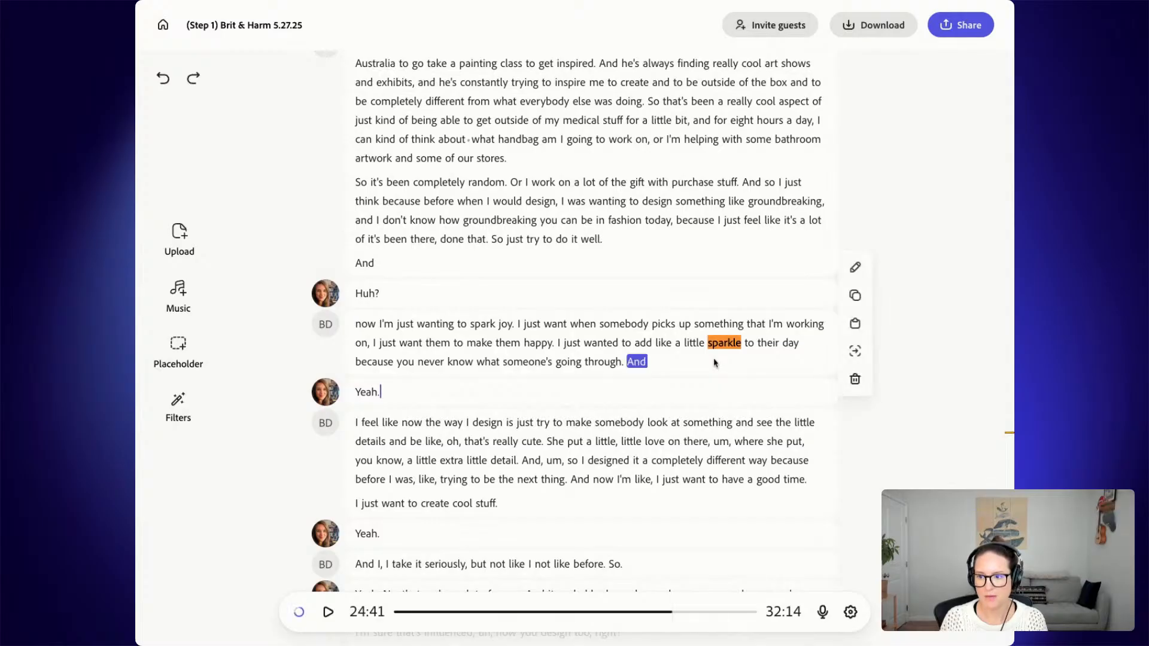
{"action": "left_click", "coordinate": [556, 343]}
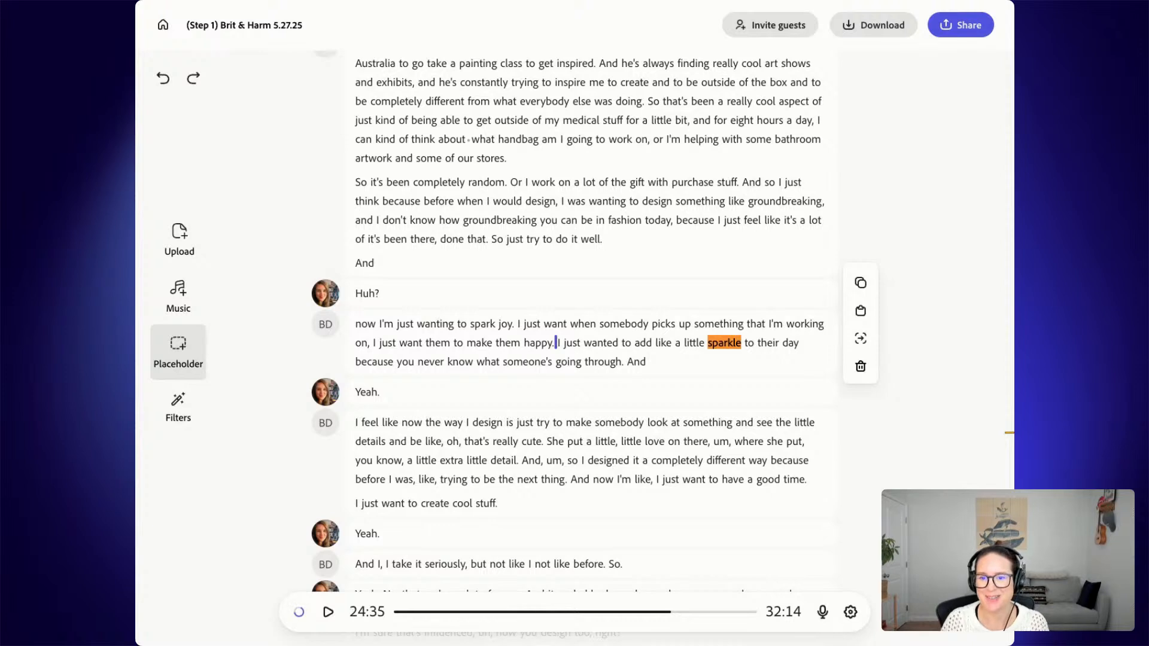
{"action": "left_click", "coordinate": [179, 350]}
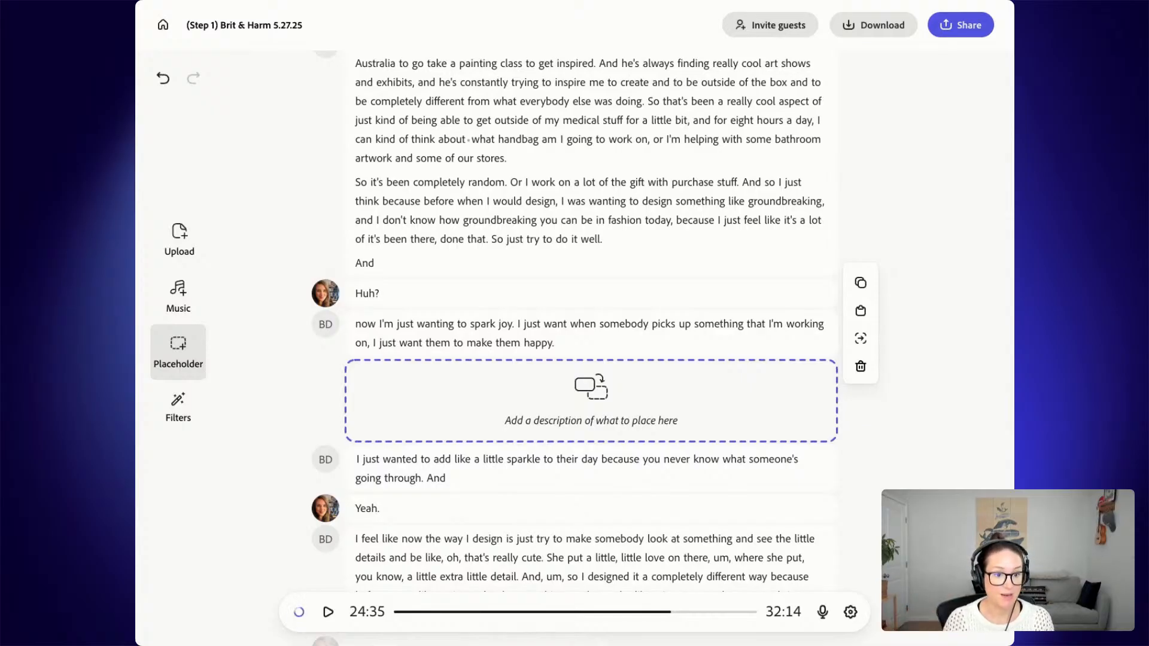
{"action": "left_click", "coordinate": [643, 420]}
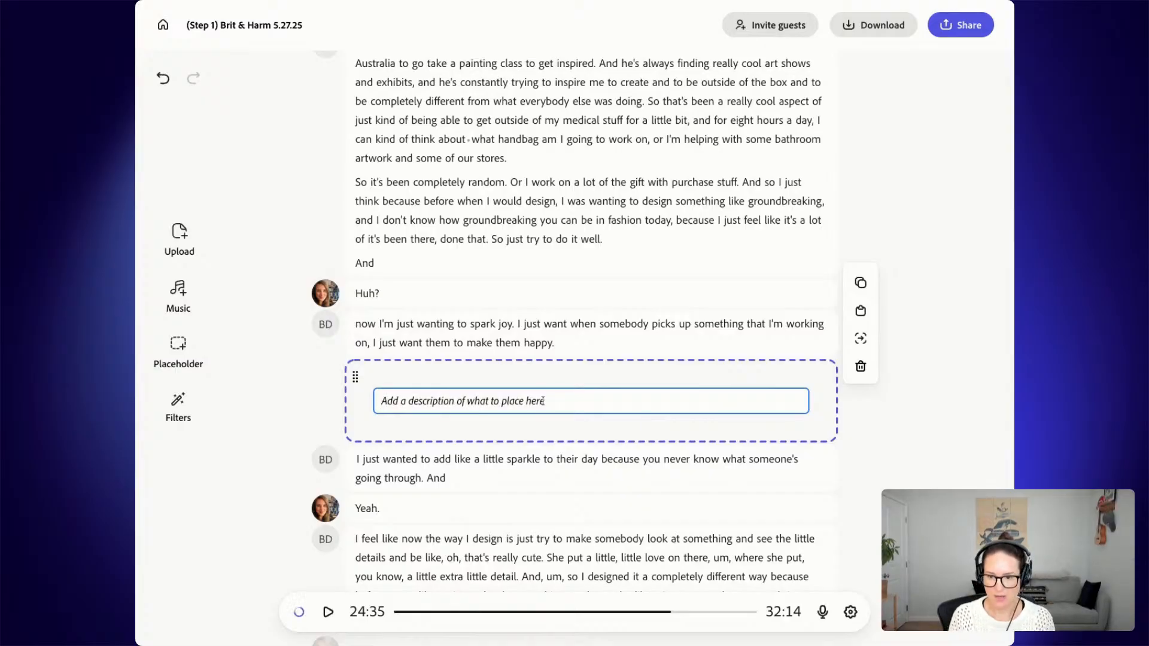
{"action": "type", "text": "Sparkl"}
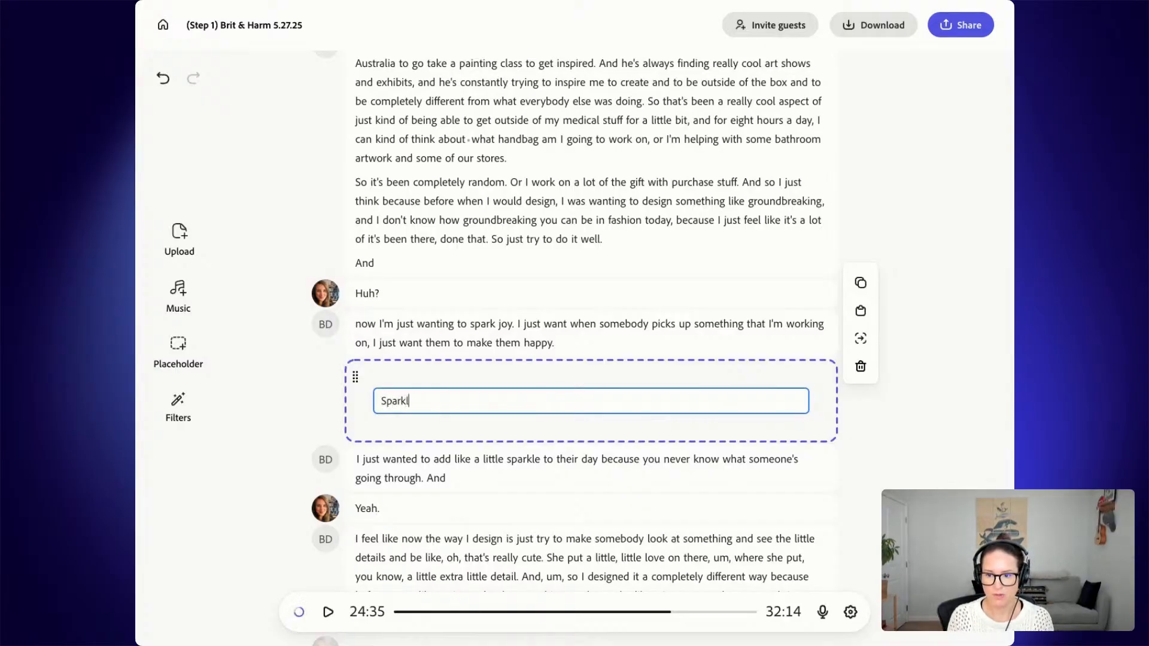
{"action": "type", "text": "e quote"}
{"action": "key", "text": "Return"}
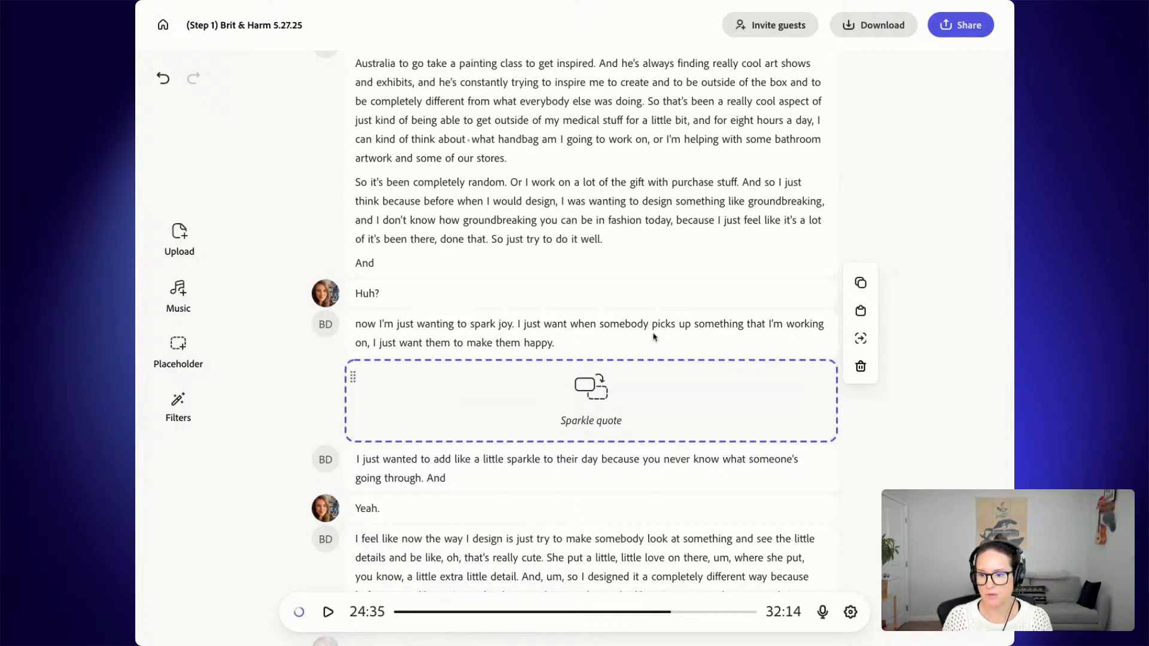
- Delete the closing lines of the transcript, from "Pretty awesome. All right." through the final "Okay."
{"action": "scroll", "coordinate": [676, 446], "scroll_direction": "down", "scroll_amount": 1}
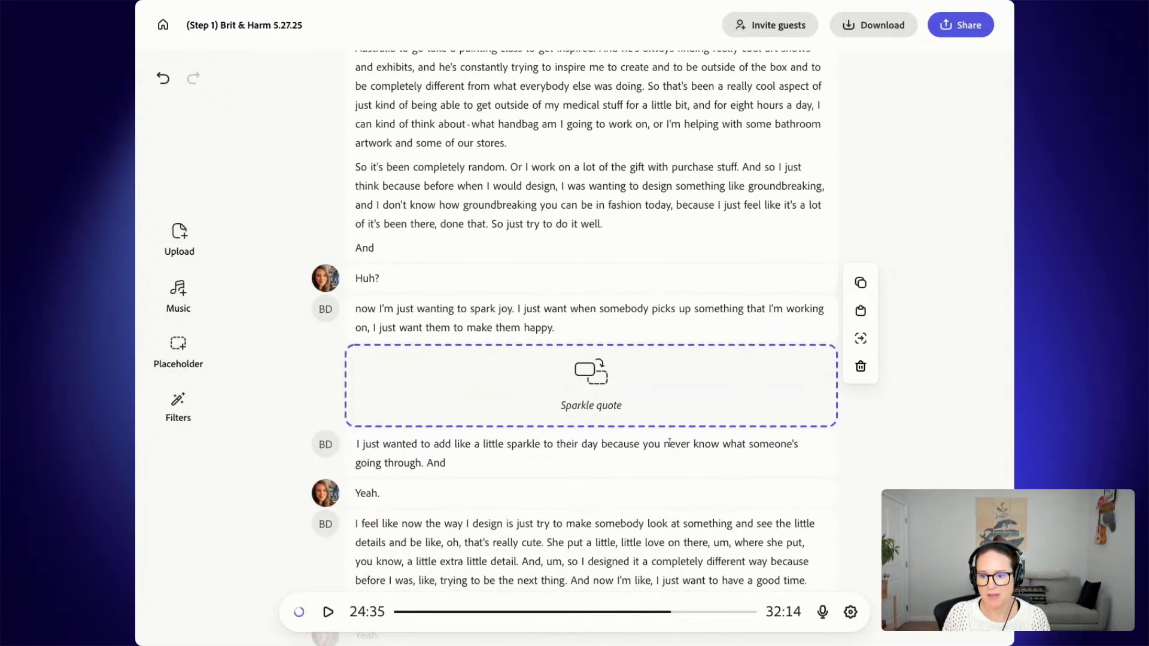
{"action": "scroll", "coordinate": [634, 437], "scroll_direction": "down", "scroll_amount": 1}
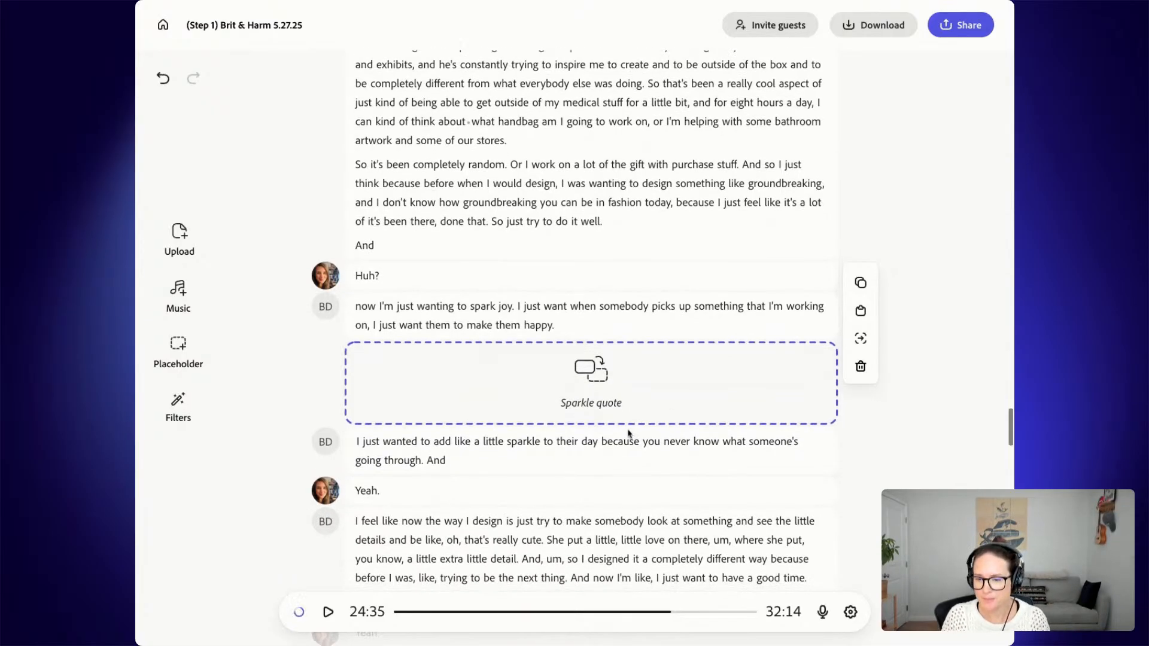
{"action": "scroll", "coordinate": [628, 433], "scroll_direction": "down", "scroll_amount": 20}
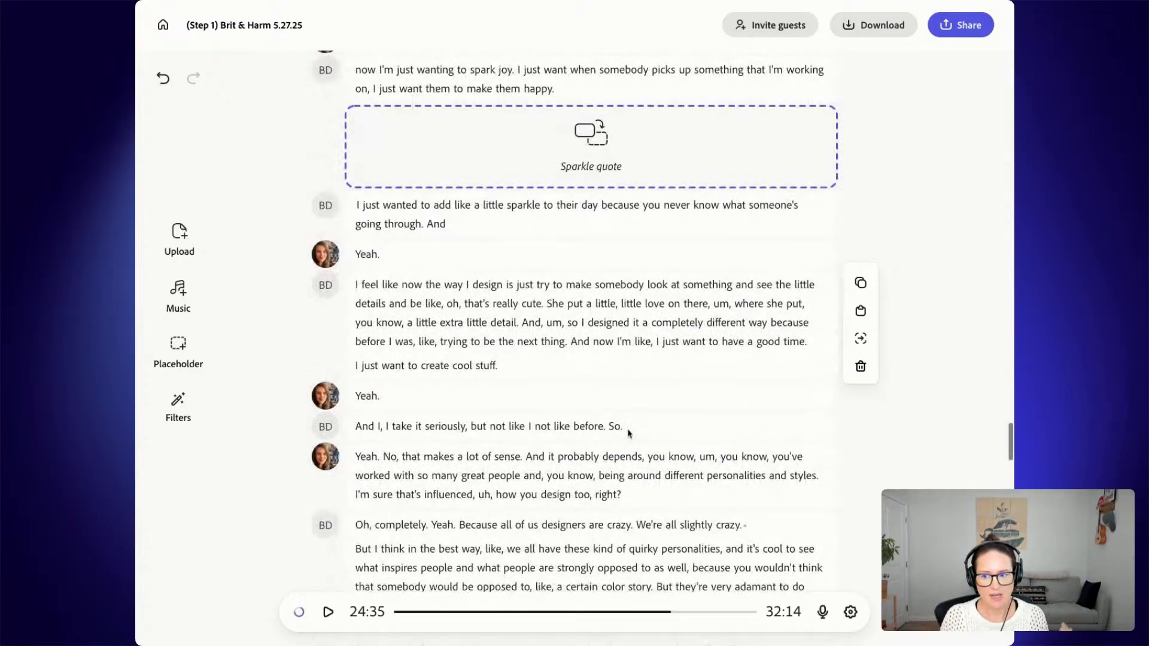
{"action": "scroll", "coordinate": [605, 429], "scroll_direction": "down", "scroll_amount": 10}
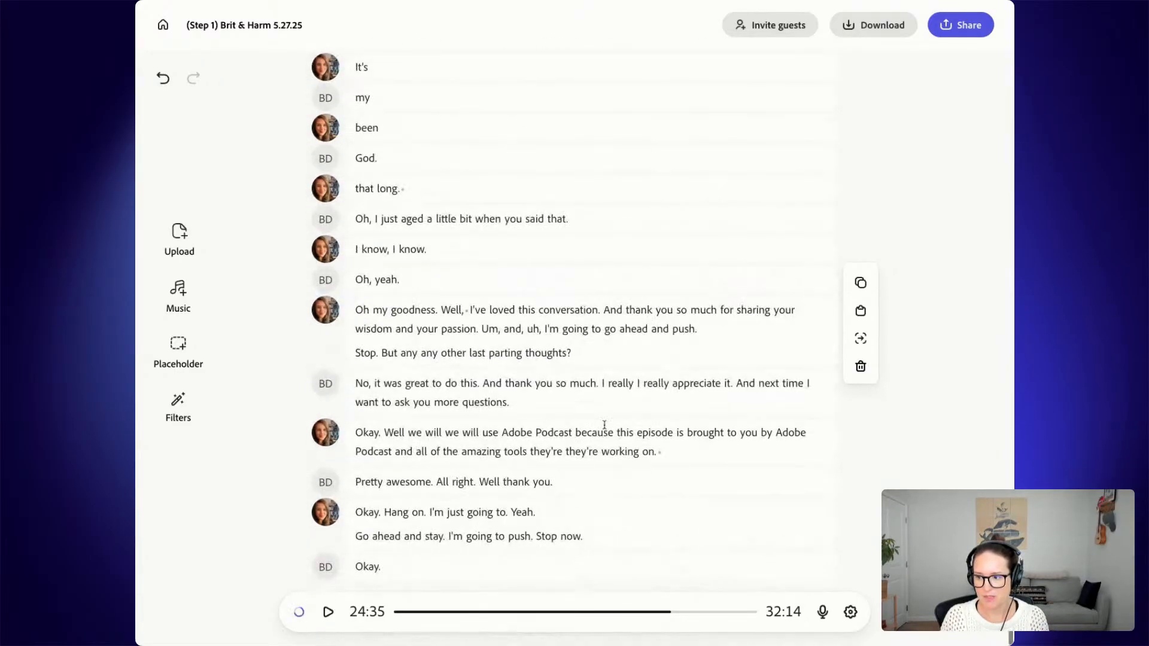
{"action": "double_click", "coordinate": [398, 573]}
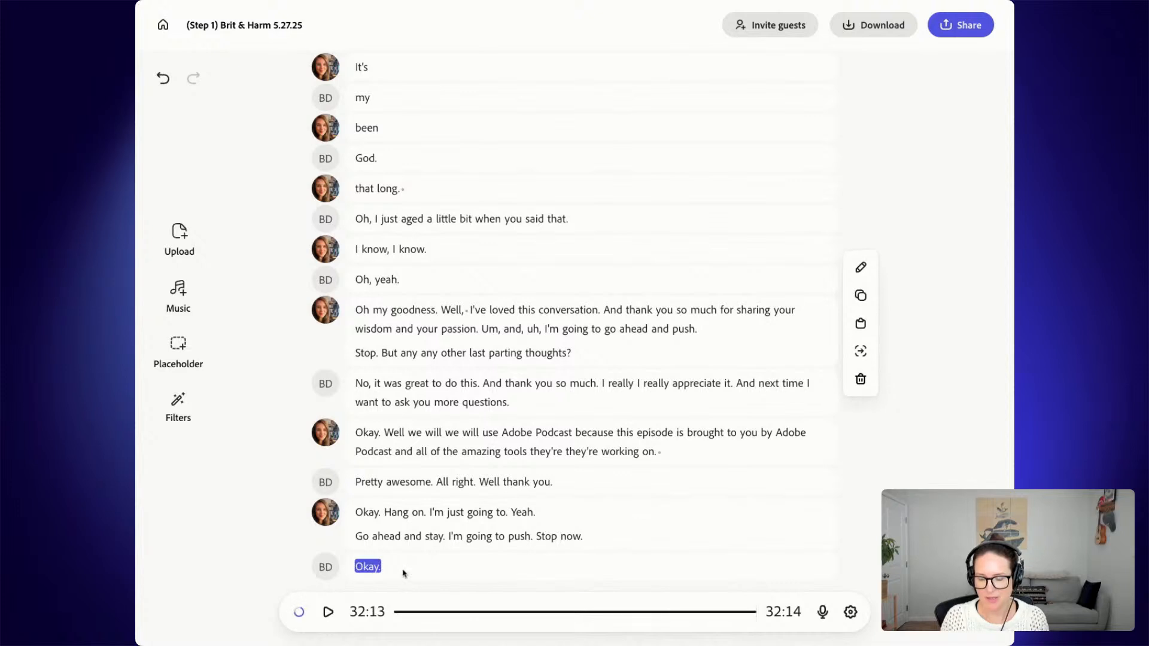
{"action": "mouse_move", "coordinate": [358, 562]}
{"action": "left_mouse_down"}
{"action": "mouse_move", "coordinate": [450, 482]}
{"action": "mouse_move", "coordinate": [367, 482]}
{"action": "left_mouse_up"}
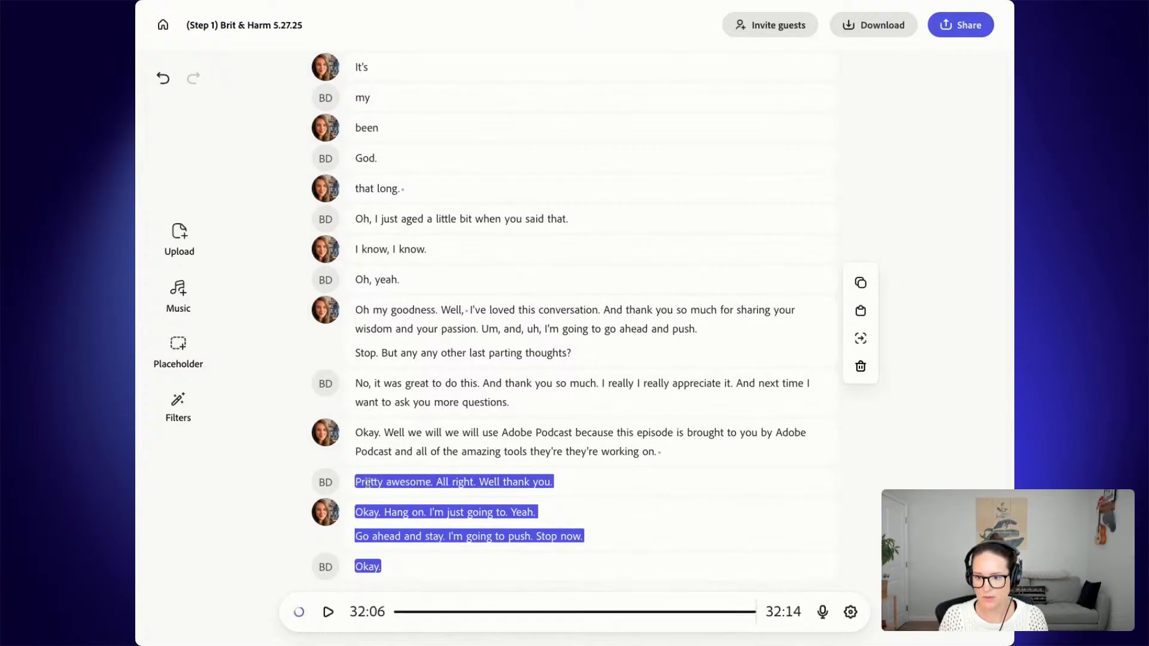
{"action": "key", "text": "Delete"}
- Return to the Adobe Podcast home page and open the Step 2 version of the episode project
{"action": "scroll", "coordinate": [454, 361], "scroll_direction": "up", "scroll_amount": 20}
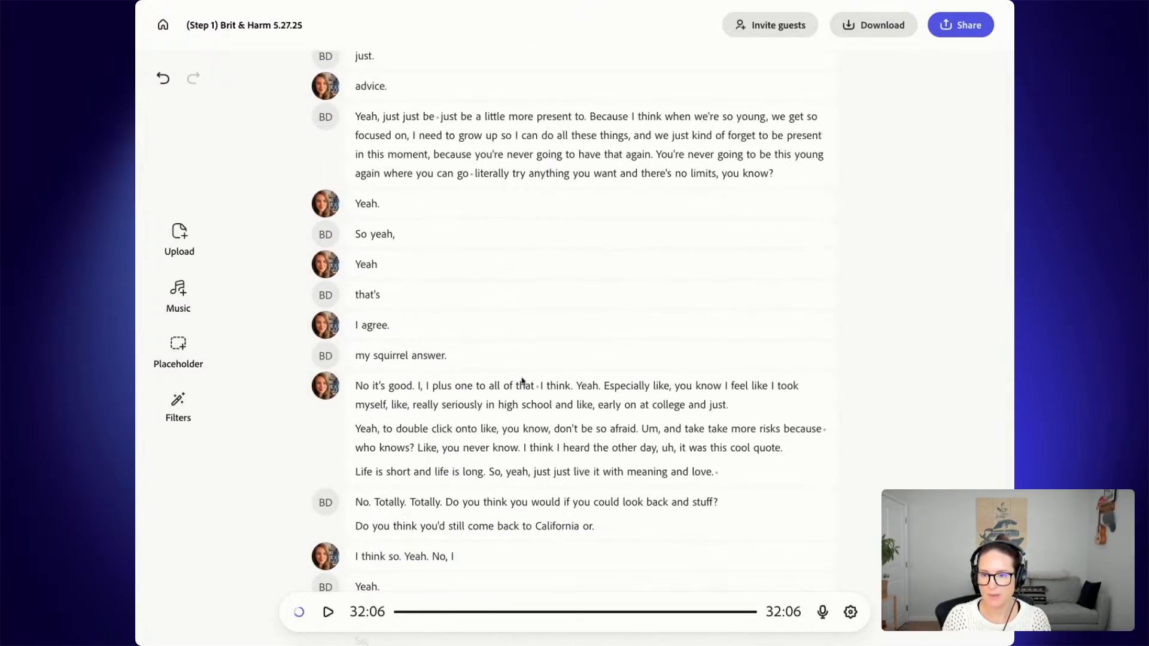
{"action": "scroll", "coordinate": [628, 410], "scroll_direction": "up", "scroll_amount": 5}
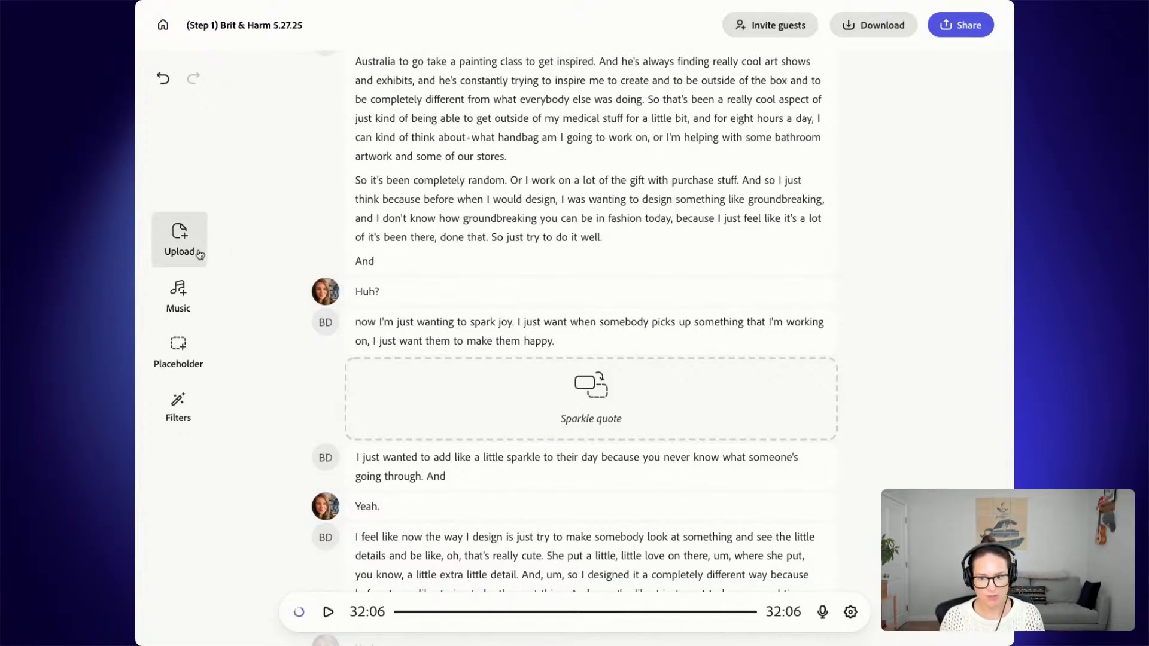
{"action": "left_click", "coordinate": [167, 36]}
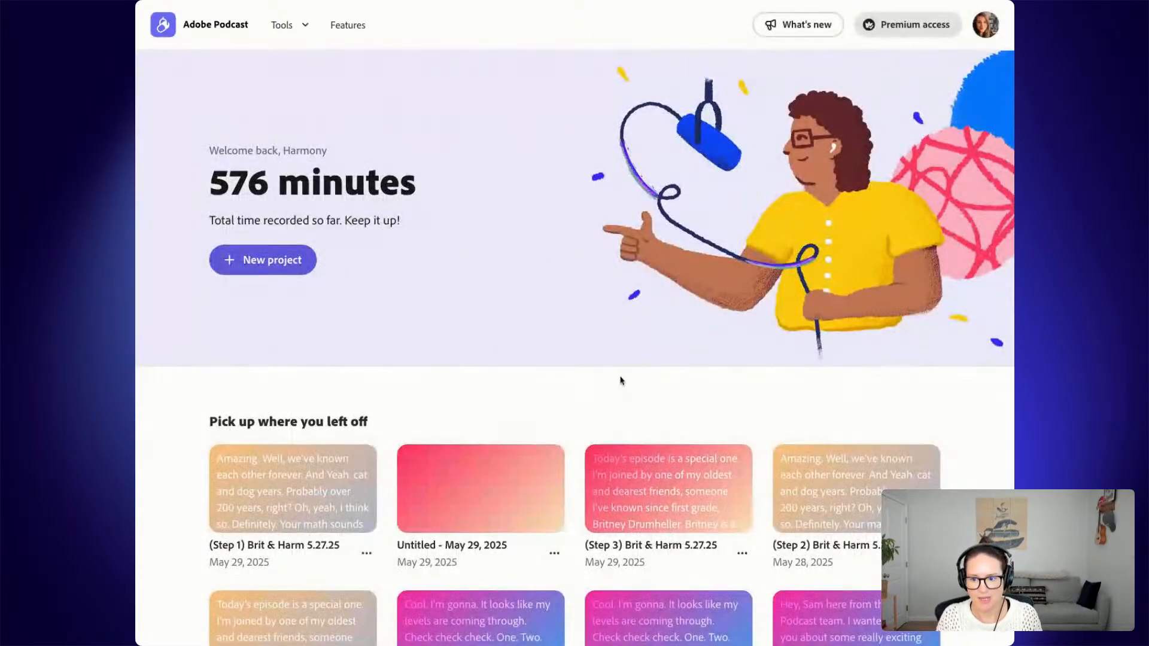
{"action": "left_click", "coordinate": [836, 517]}
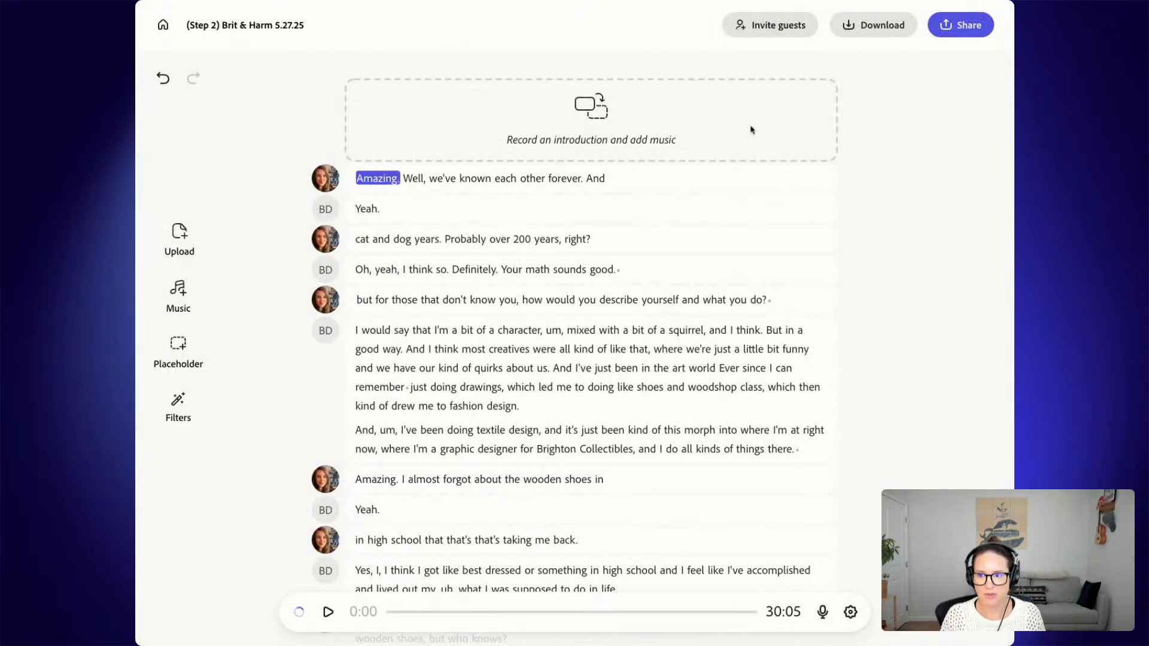
- Review the placeholders in the Step 2 transcript, from the introduction note through the graveyard of designs section to the spleen story
{"action": "mouse_move", "coordinate": [527, 130]}
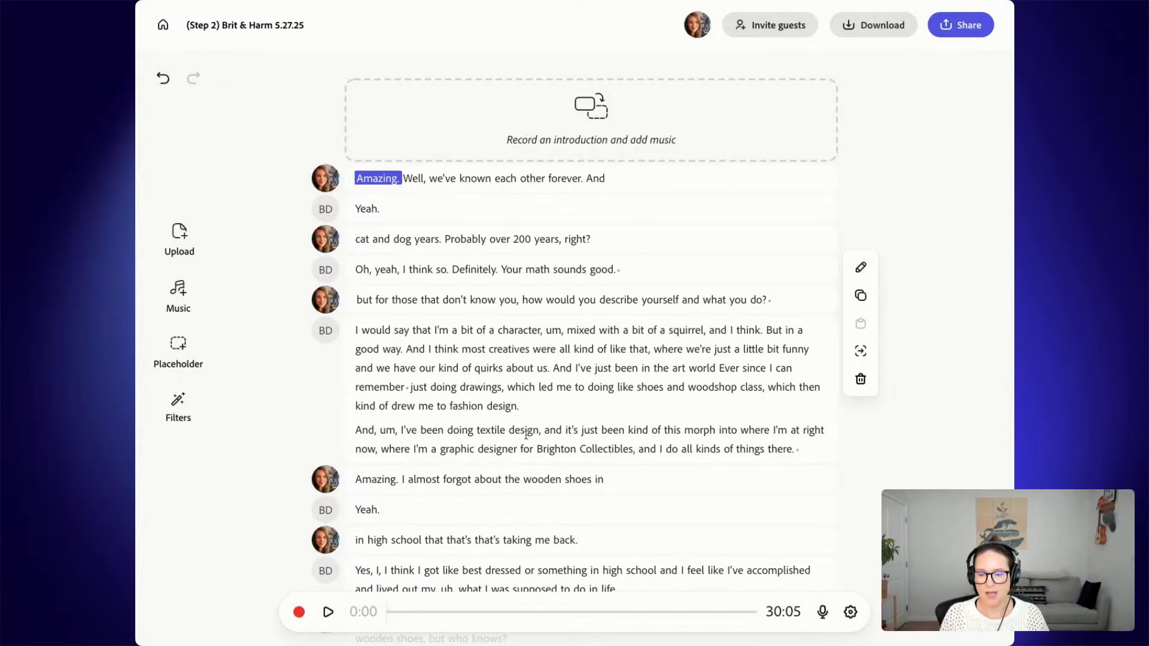
{"action": "scroll", "coordinate": [527, 433], "scroll_direction": "down", "scroll_amount": 1}
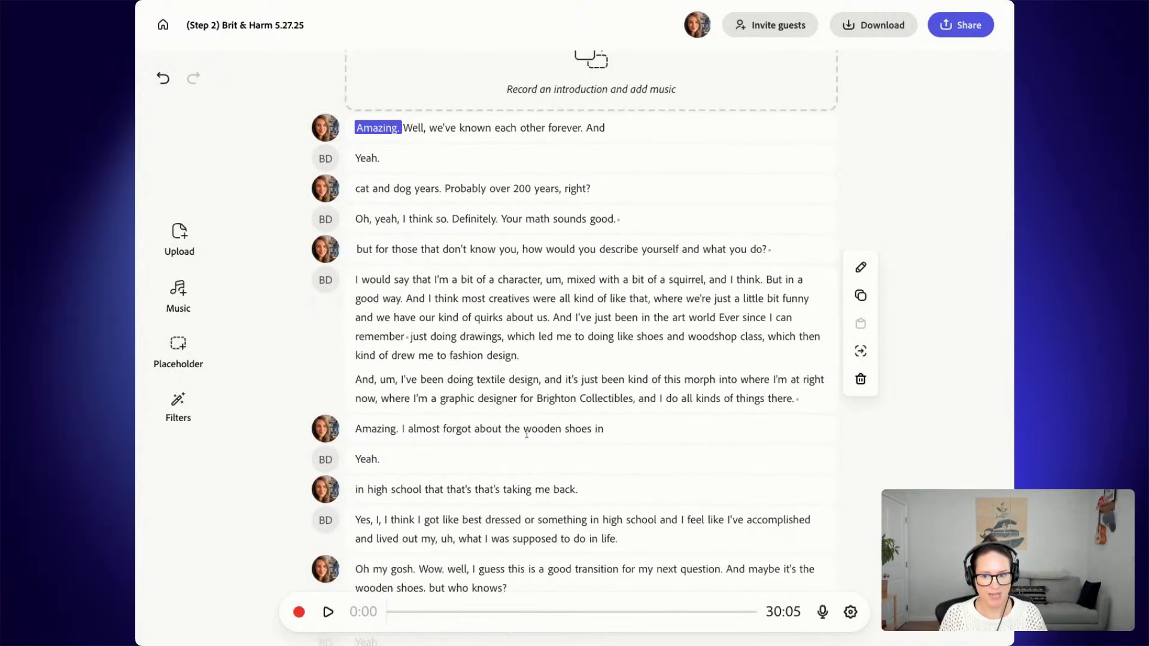
{"action": "scroll", "coordinate": [527, 434], "scroll_direction": "down", "scroll_amount": 7}
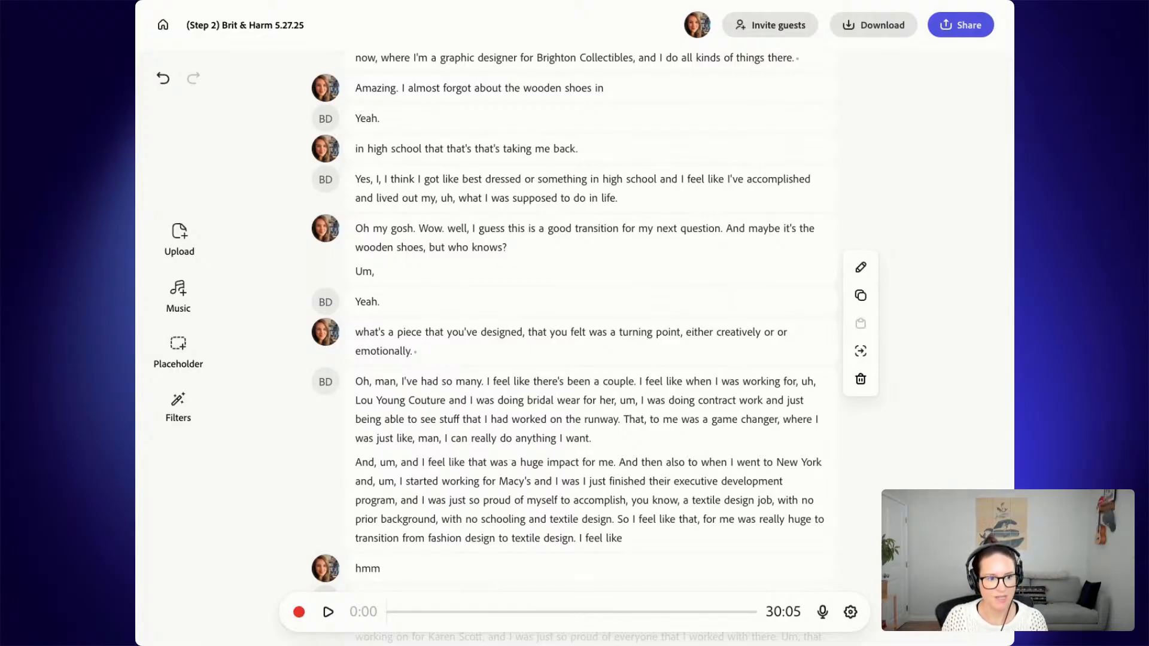
{"action": "scroll", "coordinate": [527, 434], "scroll_direction": "down", "scroll_amount": 18}
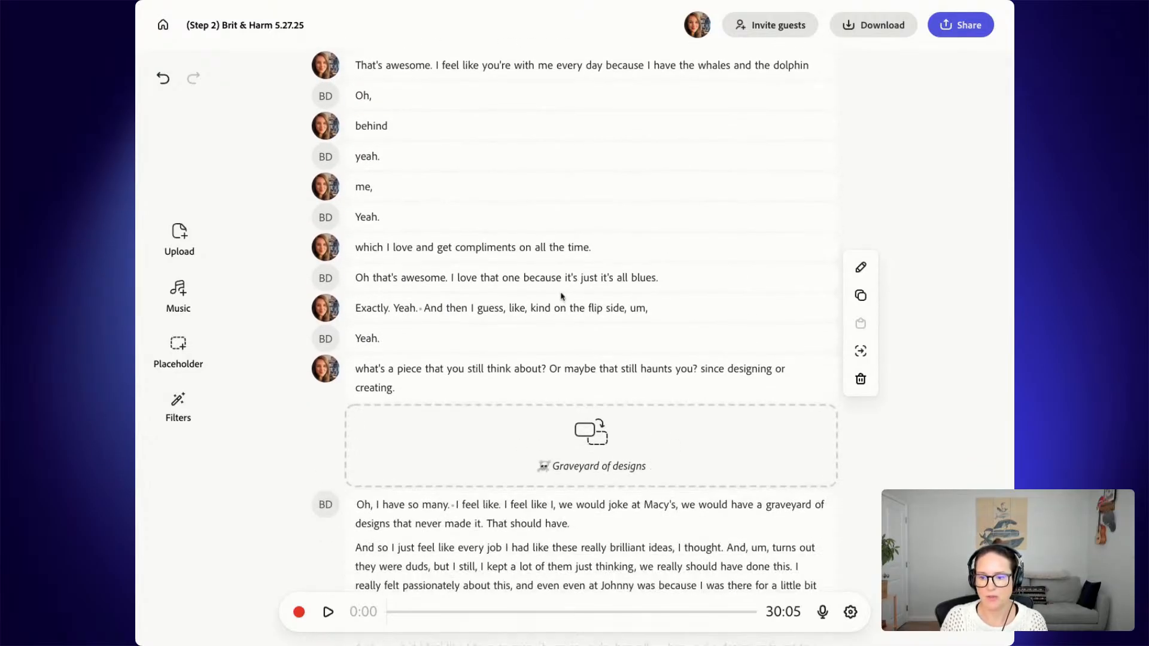
{"action": "scroll", "coordinate": [561, 295], "scroll_direction": "down", "scroll_amount": 7}
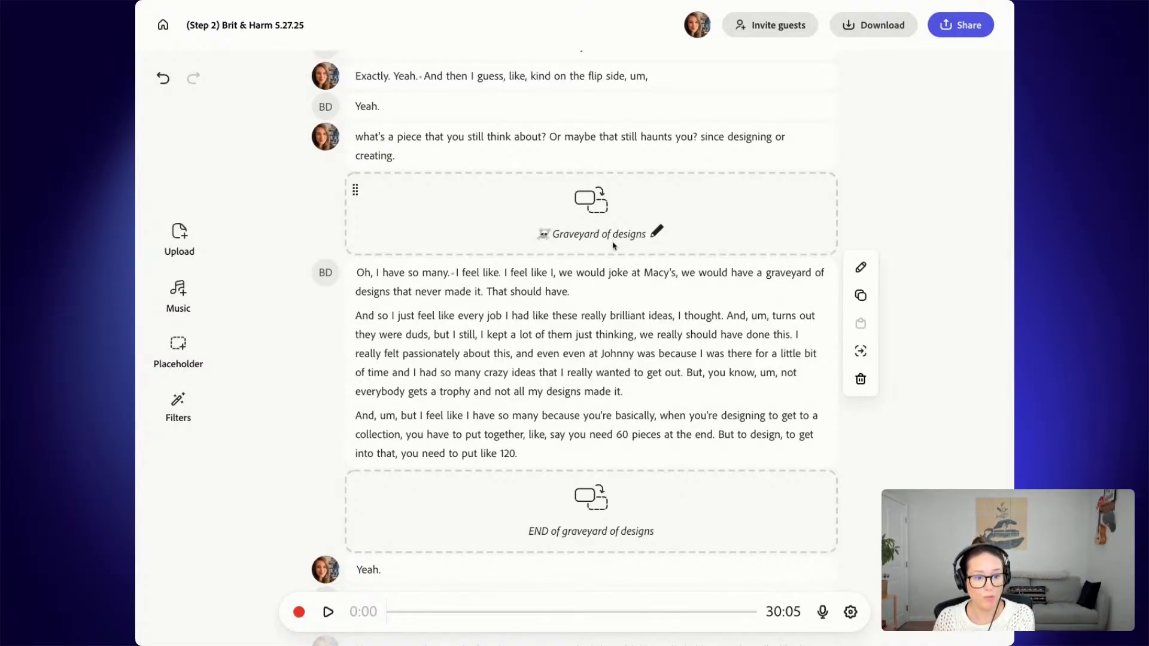
{"action": "scroll", "coordinate": [592, 443], "scroll_direction": "down", "scroll_amount": 4}
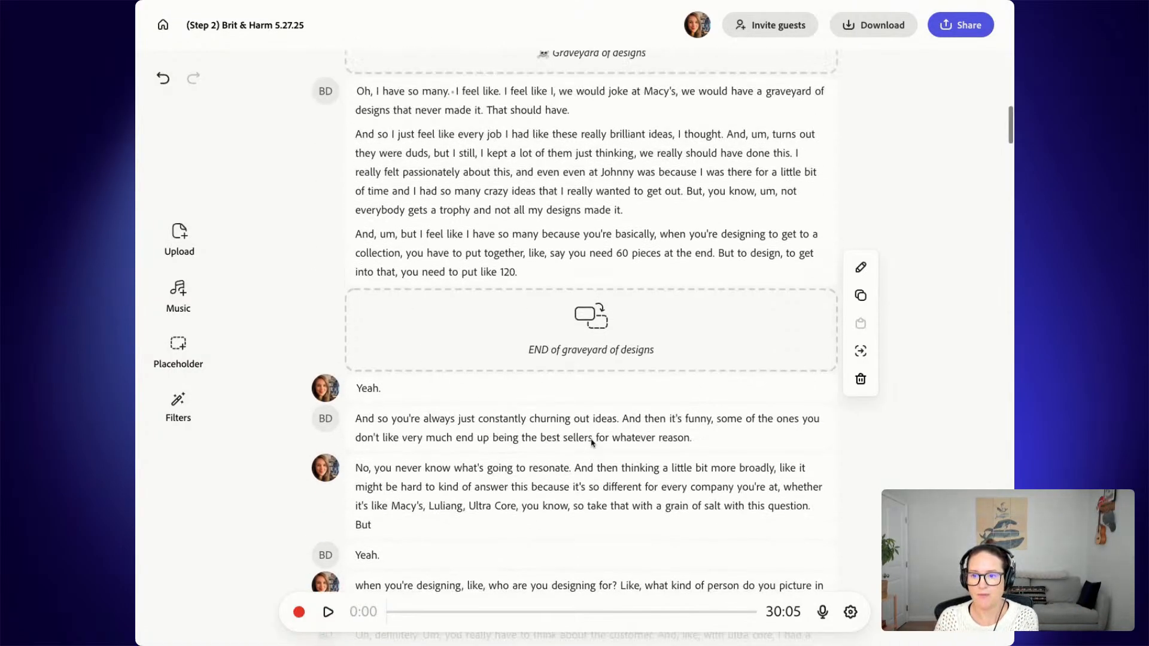
{"action": "scroll", "coordinate": [592, 443], "scroll_direction": "up", "scroll_amount": 4}
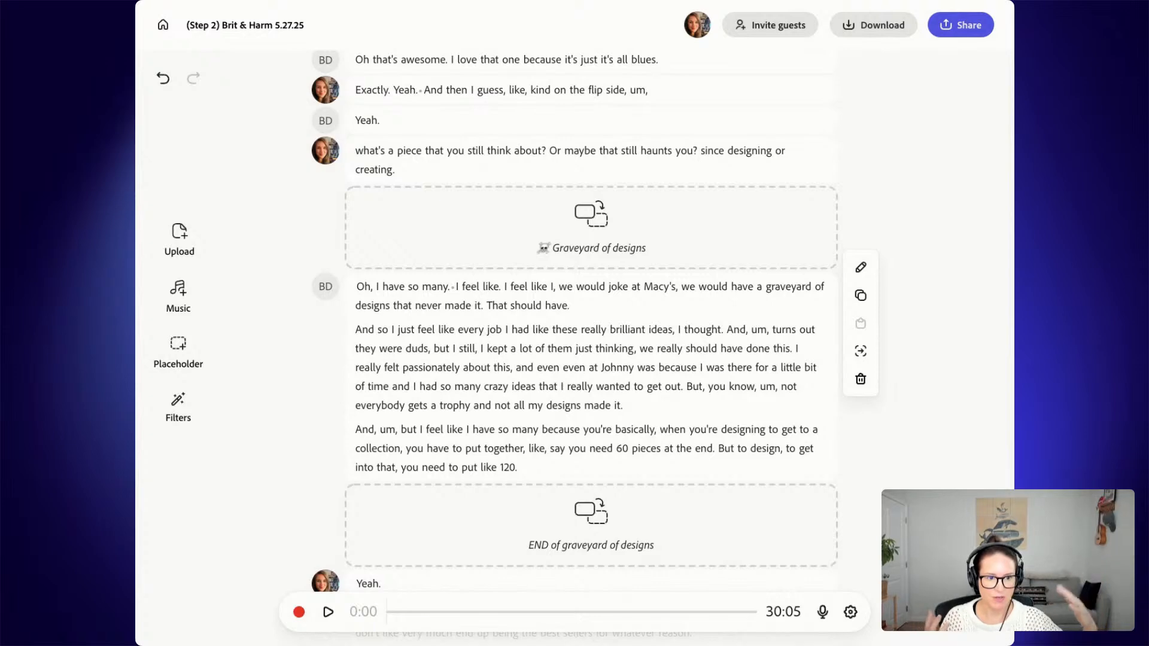
{"action": "scroll", "coordinate": [579, 364], "scroll_direction": "down", "scroll_amount": 12}
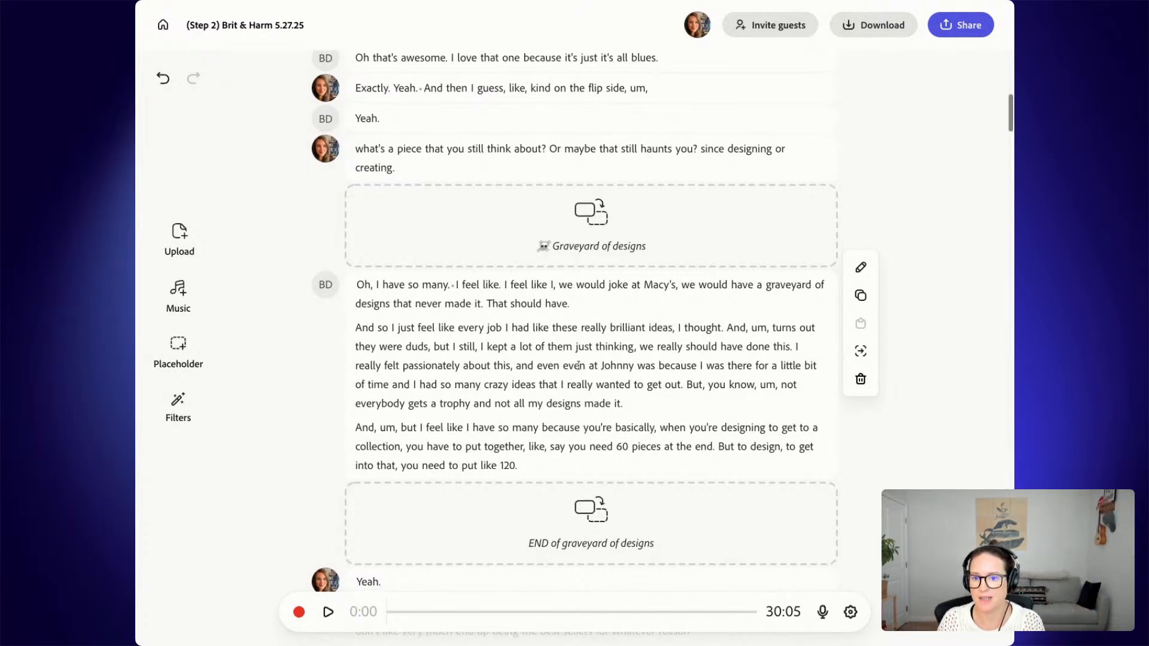
{"action": "scroll", "coordinate": [578, 366], "scroll_direction": "down", "scroll_amount": 15}
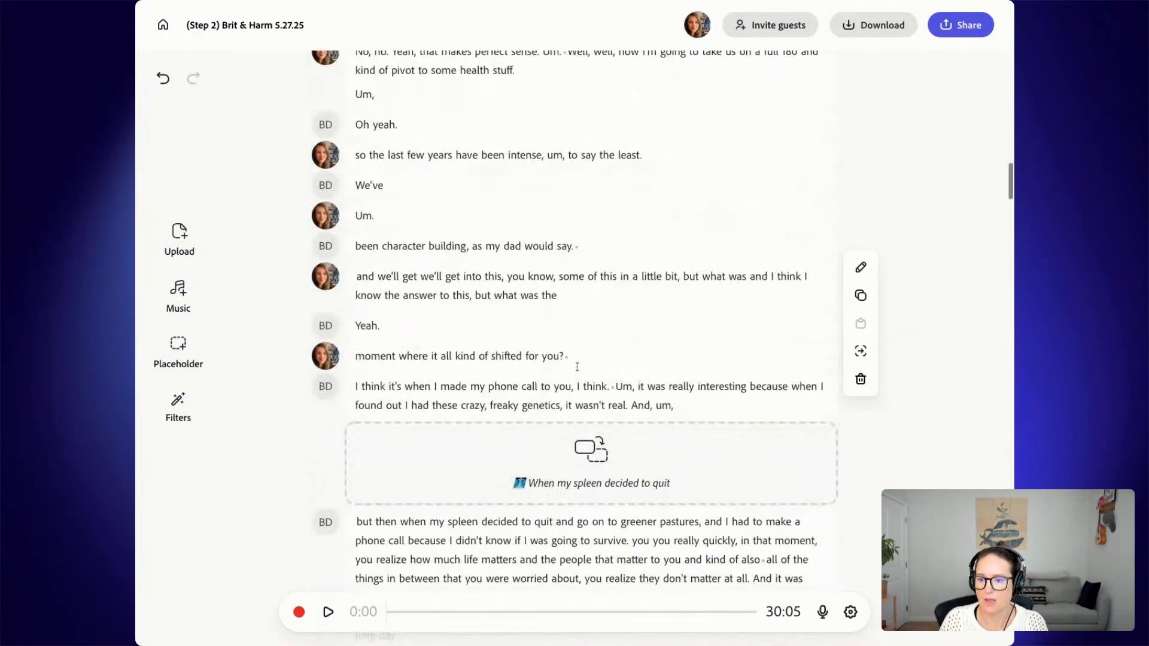
- Review the placeholder with the "crappy set of cards" quote farther down the transcript, and return to the introduction placeholder
{"action": "scroll", "coordinate": [578, 369], "scroll_direction": "down", "scroll_amount": 10}
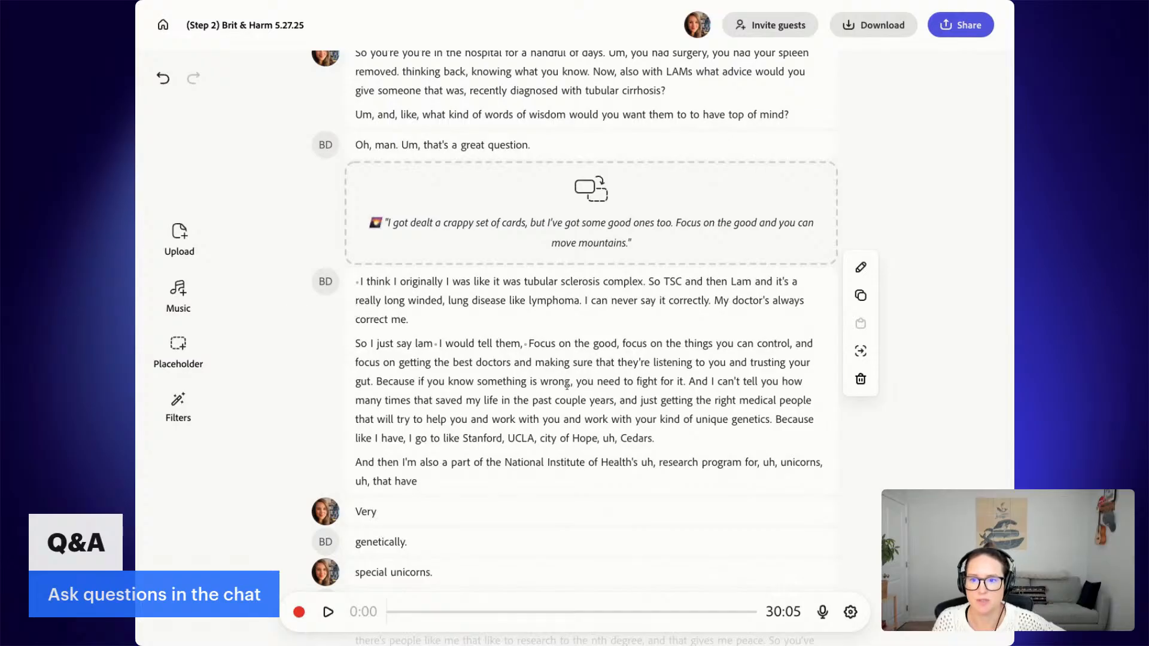
{"action": "scroll", "coordinate": [567, 386], "scroll_direction": "up", "scroll_amount": 2}
{"action": "scroll", "coordinate": [567, 386], "scroll_direction": "up", "scroll_amount": 20}
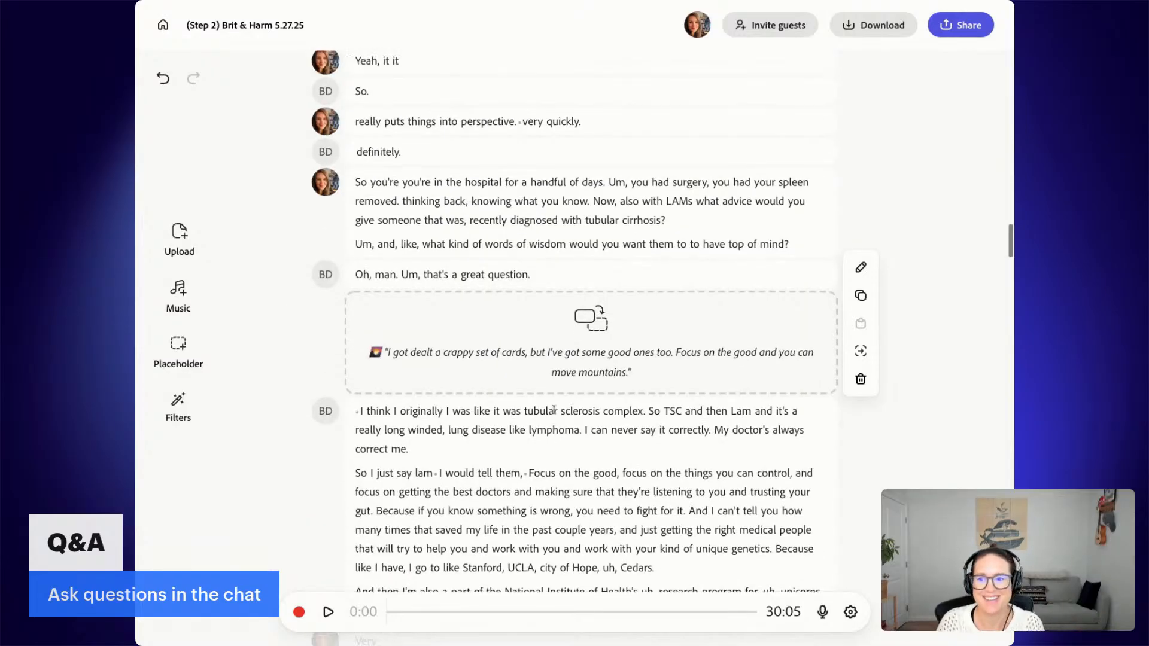
{"action": "scroll", "coordinate": [555, 414], "scroll_direction": "up", "scroll_amount": 20}
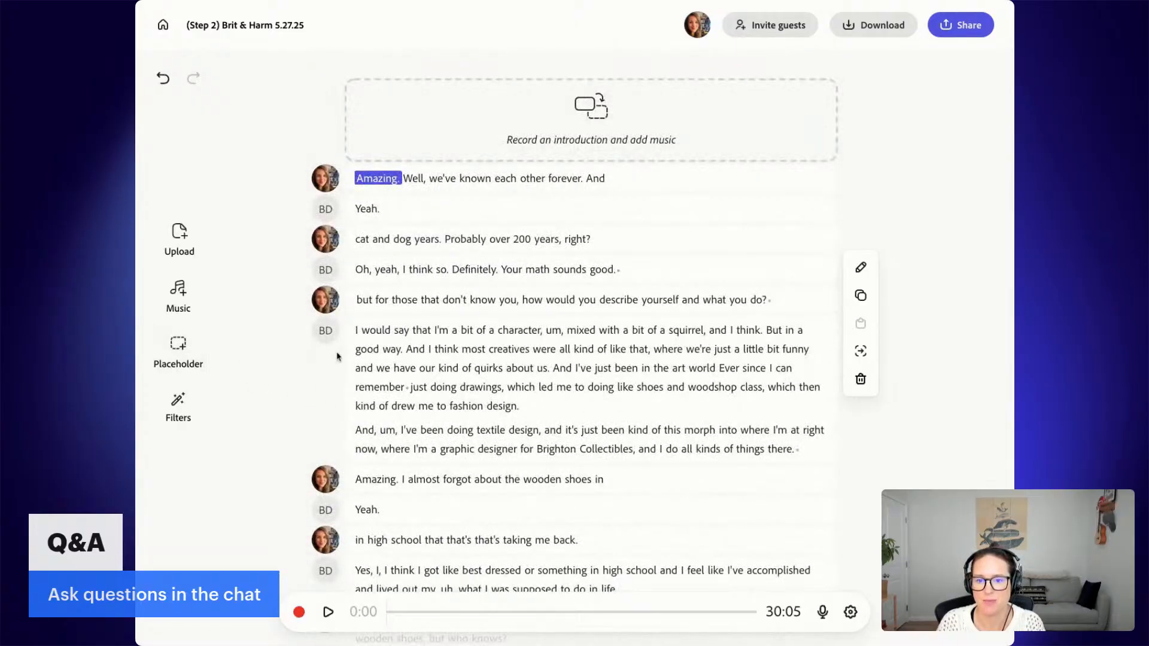
- Open the music library, look through the Megawatt theme's clips, and browse the other music themes
{"action": "left_click", "coordinate": [181, 304]}
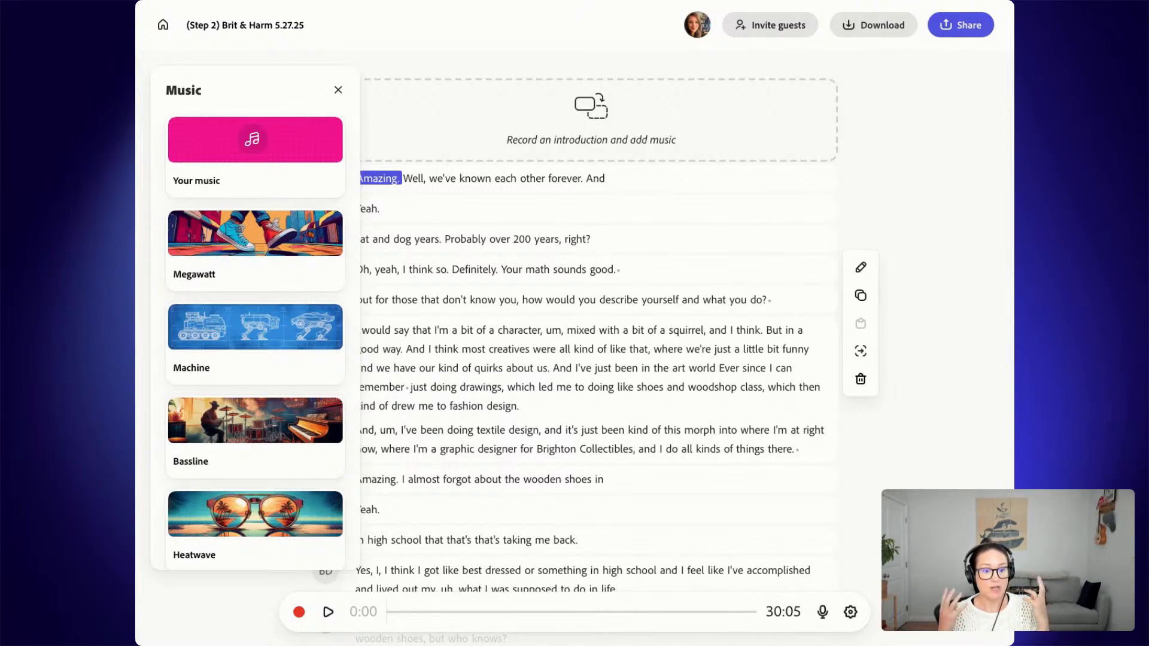
{"action": "left_click", "coordinate": [309, 157]}
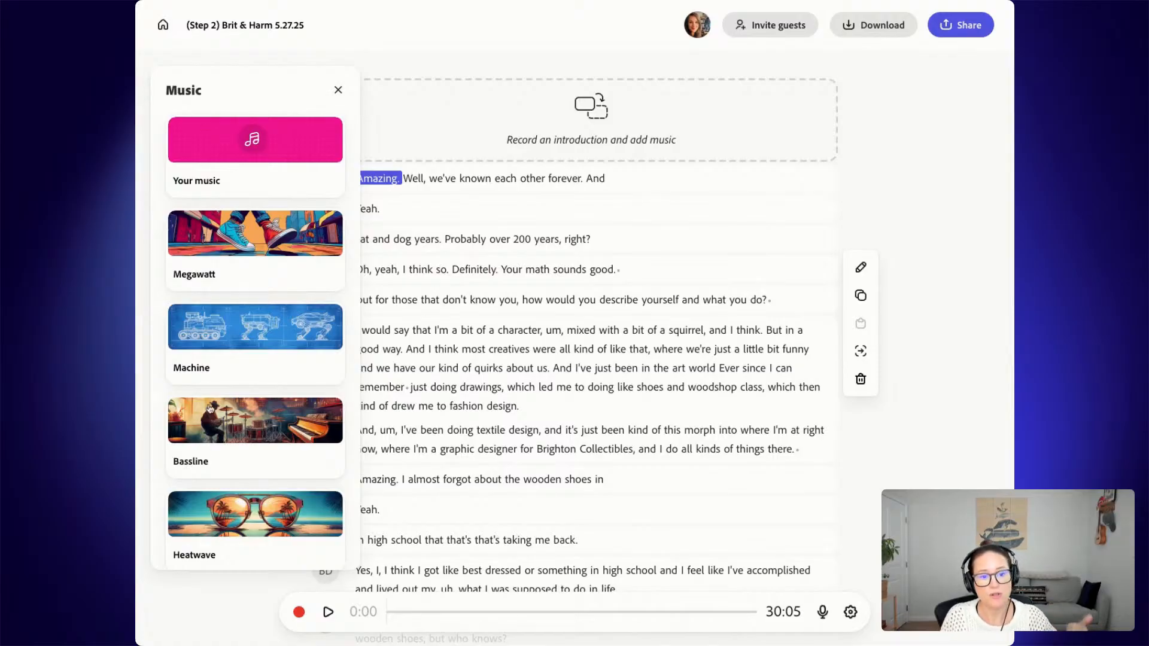
{"action": "left_click", "coordinate": [211, 273]}
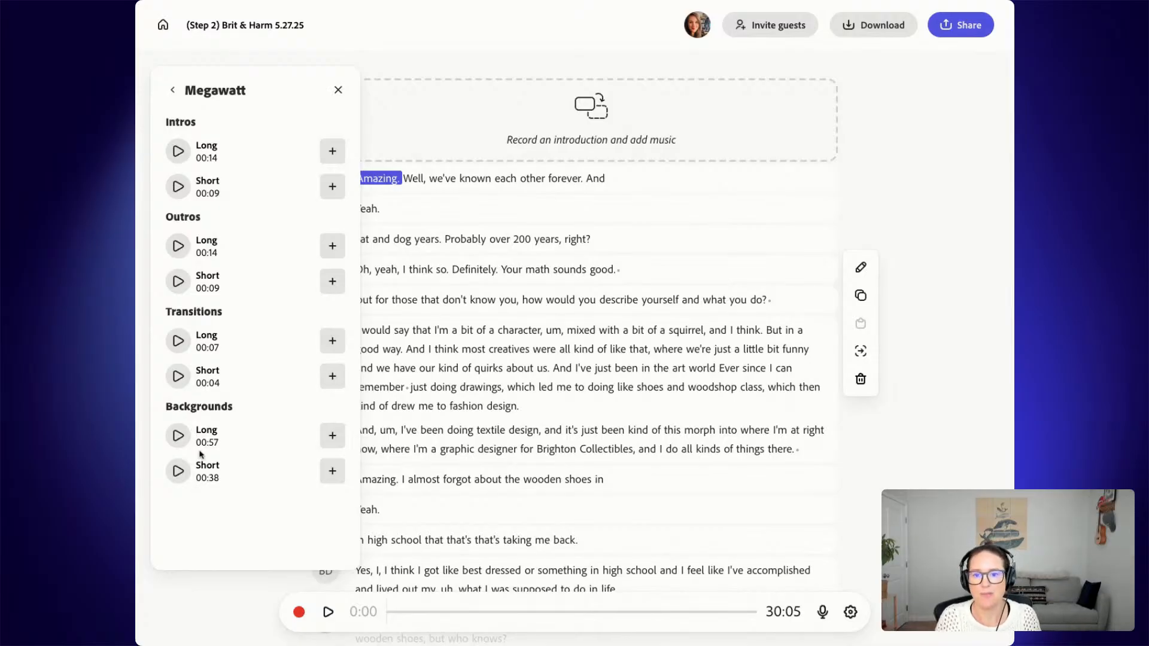
{"action": "left_click", "coordinate": [171, 90]}
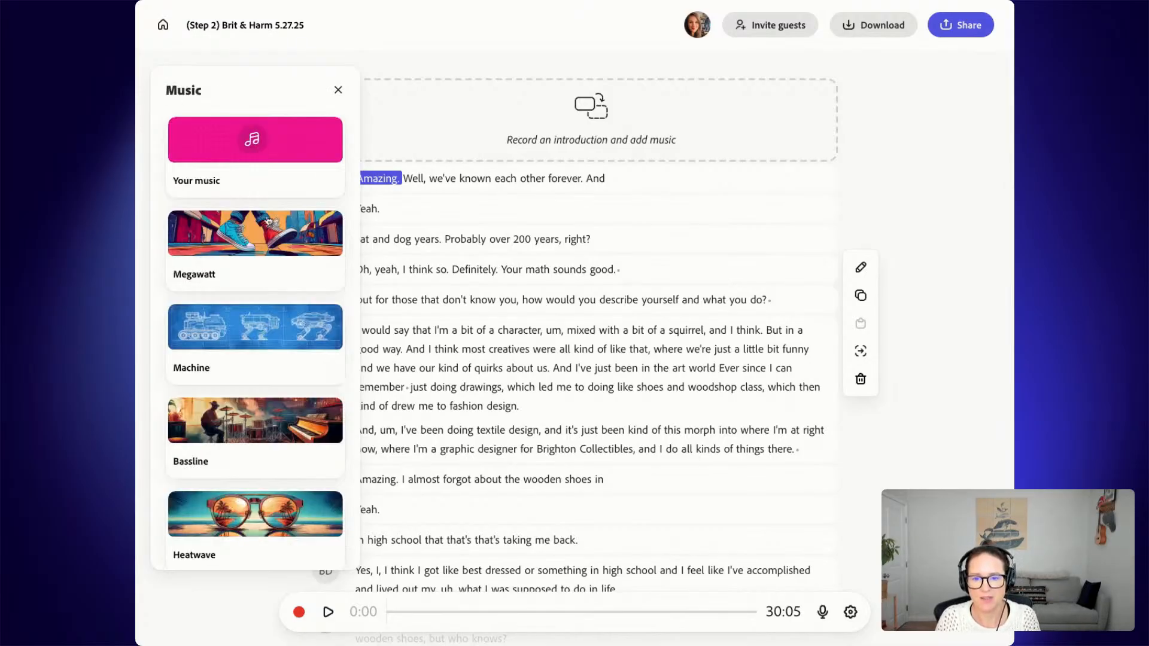
{"action": "scroll", "coordinate": [261, 276], "scroll_direction": "down", "scroll_amount": 1}
{"action": "scroll", "coordinate": [252, 353], "scroll_direction": "down", "scroll_amount": 1}
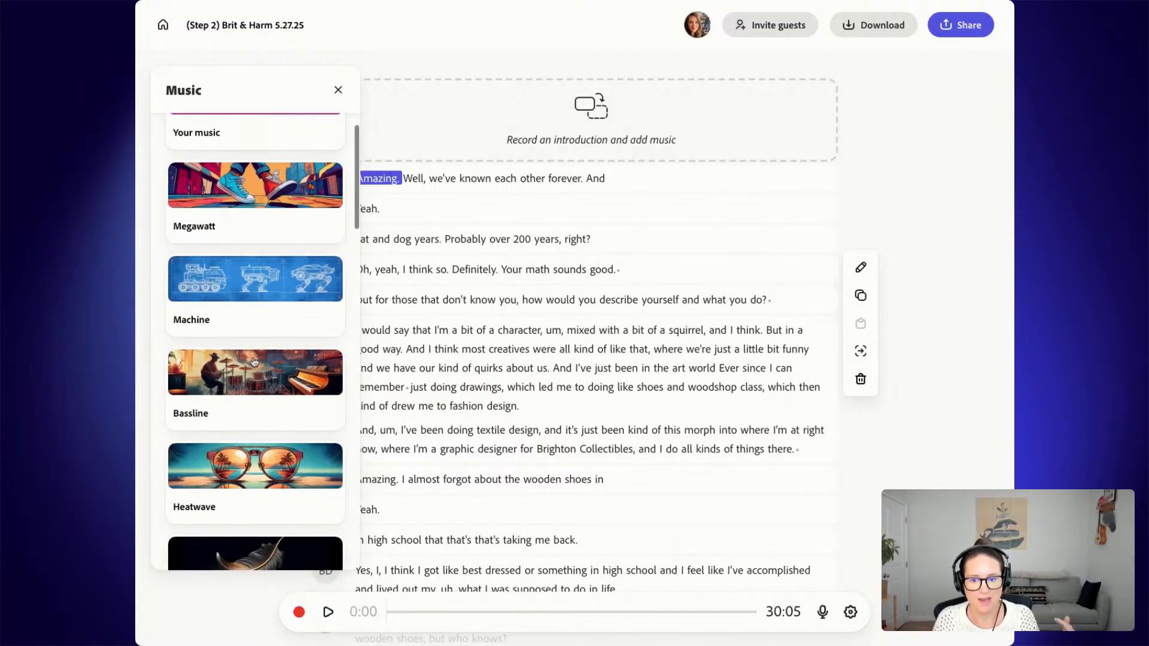
- Preview the long transition from the Bassline theme and insert it before "Amazing. Well, we've known each other forever."
{"action": "left_click", "coordinate": [225, 404]}
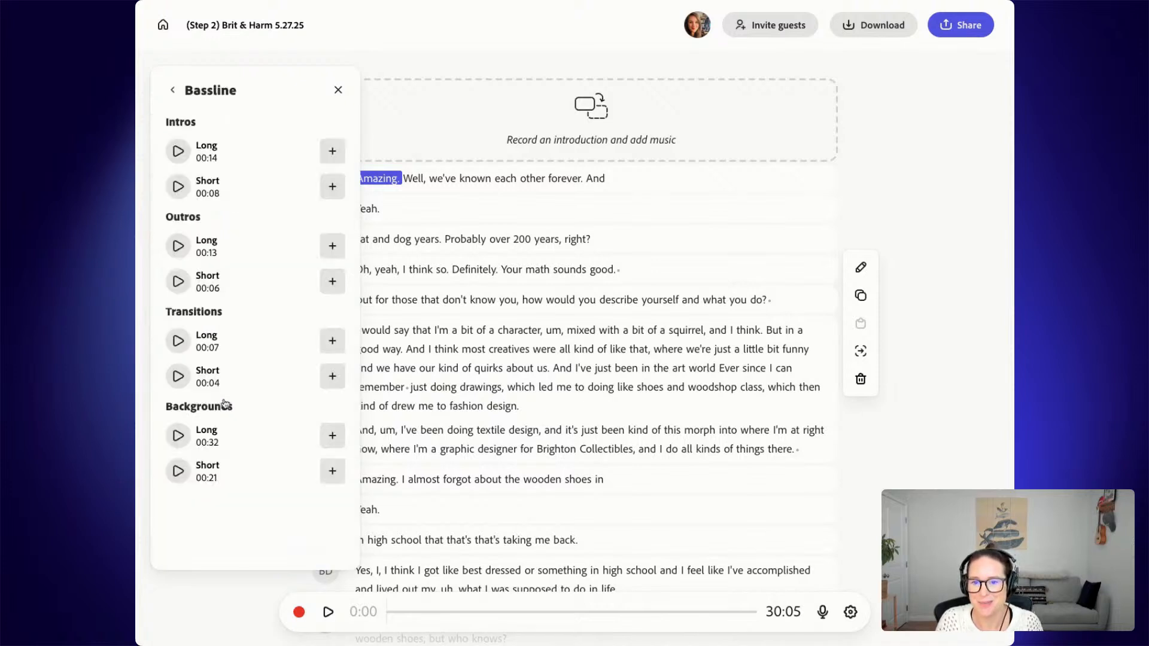
{"action": "left_click", "coordinate": [179, 341]}
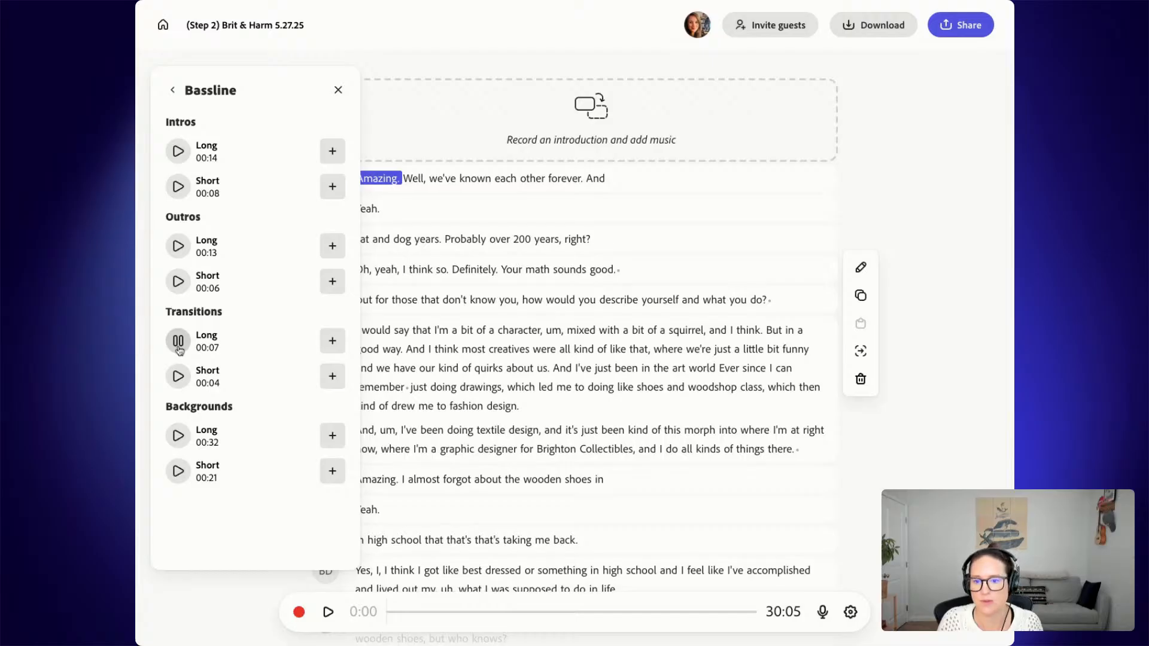
{"action": "left_click", "coordinate": [178, 342]}
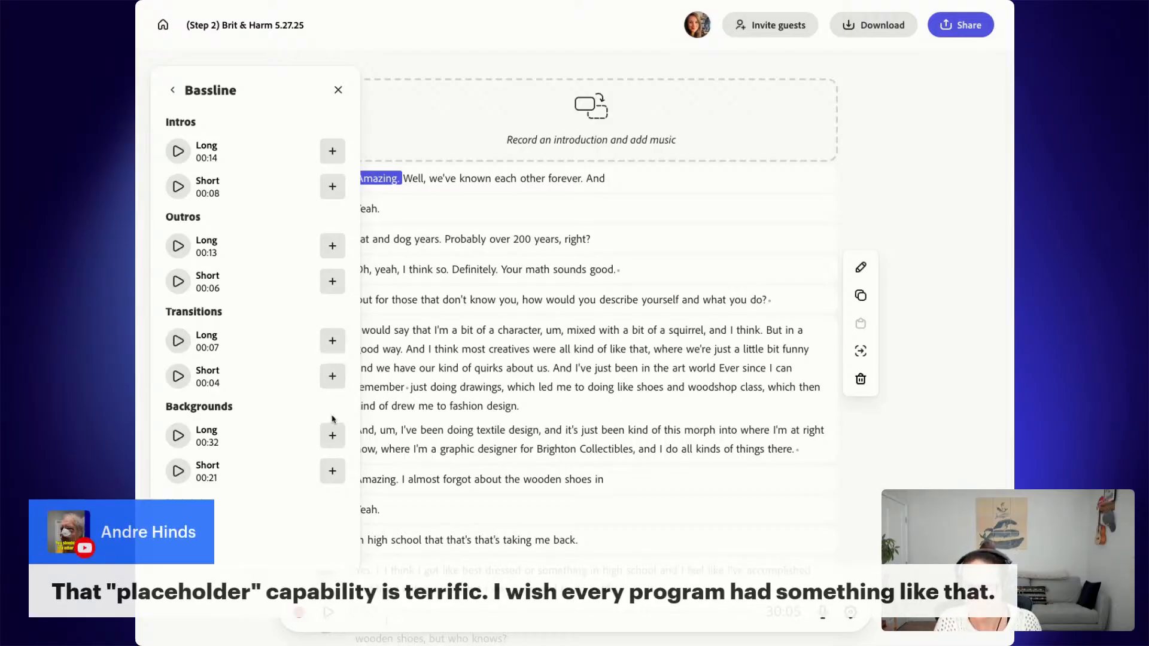
{"action": "left_click", "coordinate": [331, 341]}
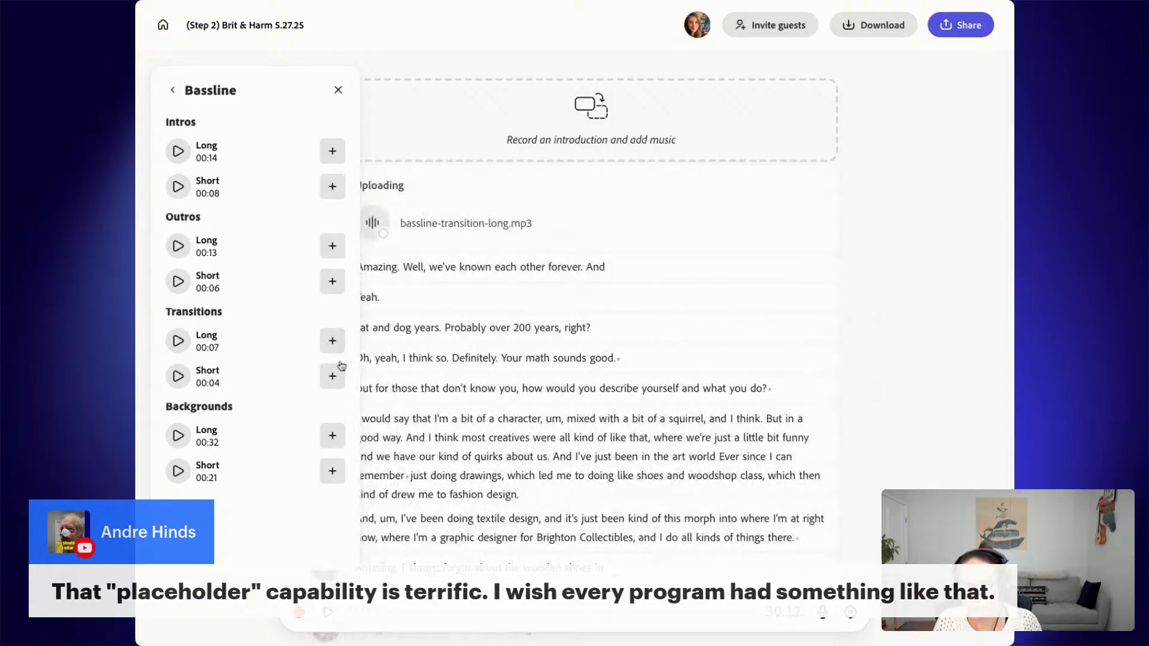
{"action": "left_click", "coordinate": [339, 90]}
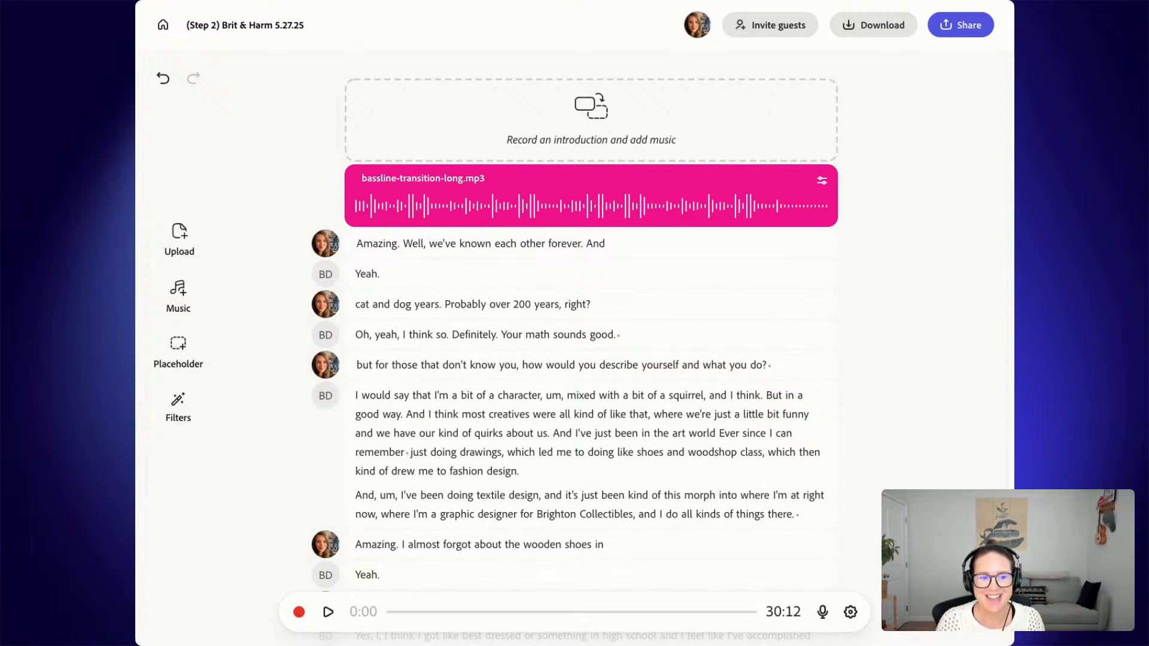
- Check the inserted music clip's options and move the clip below the question "how would you describe yourself and what you do?"
{"action": "left_click", "coordinate": [721, 281]}
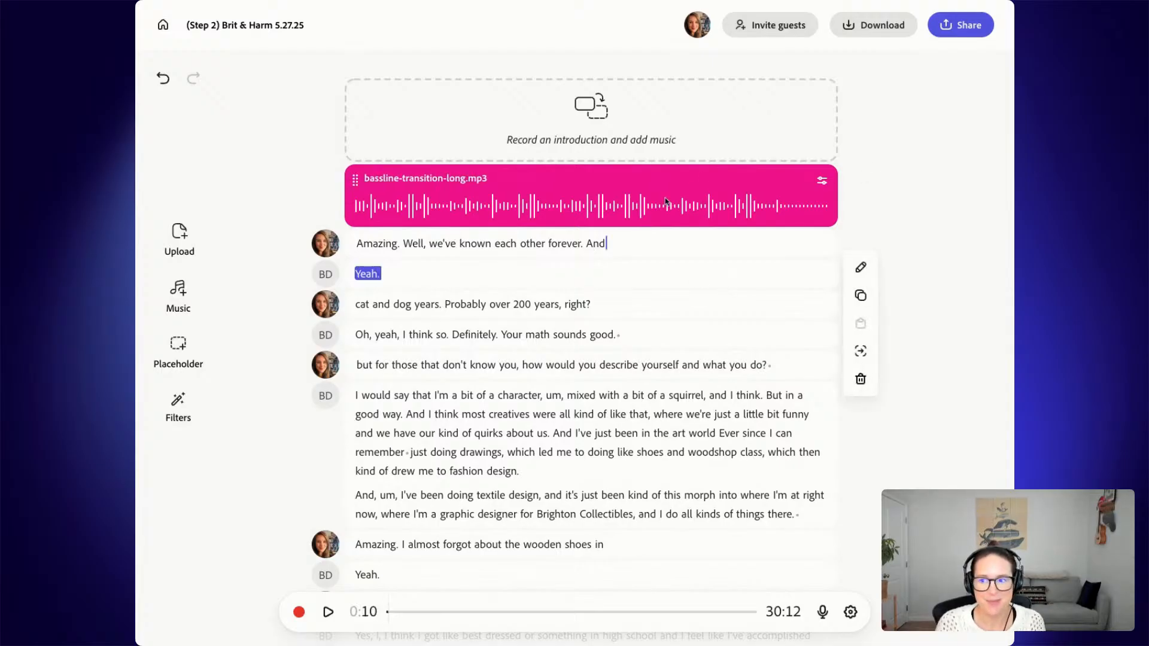
{"action": "left_click", "coordinate": [822, 181]}
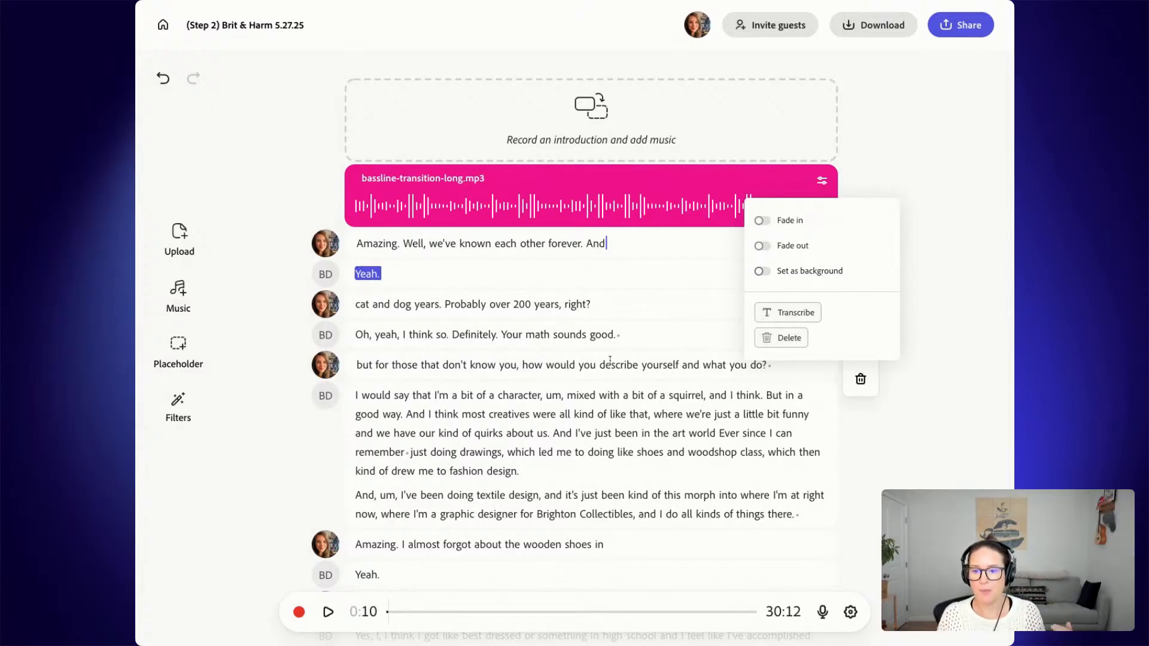
{"action": "left_click", "coordinate": [600, 383]}
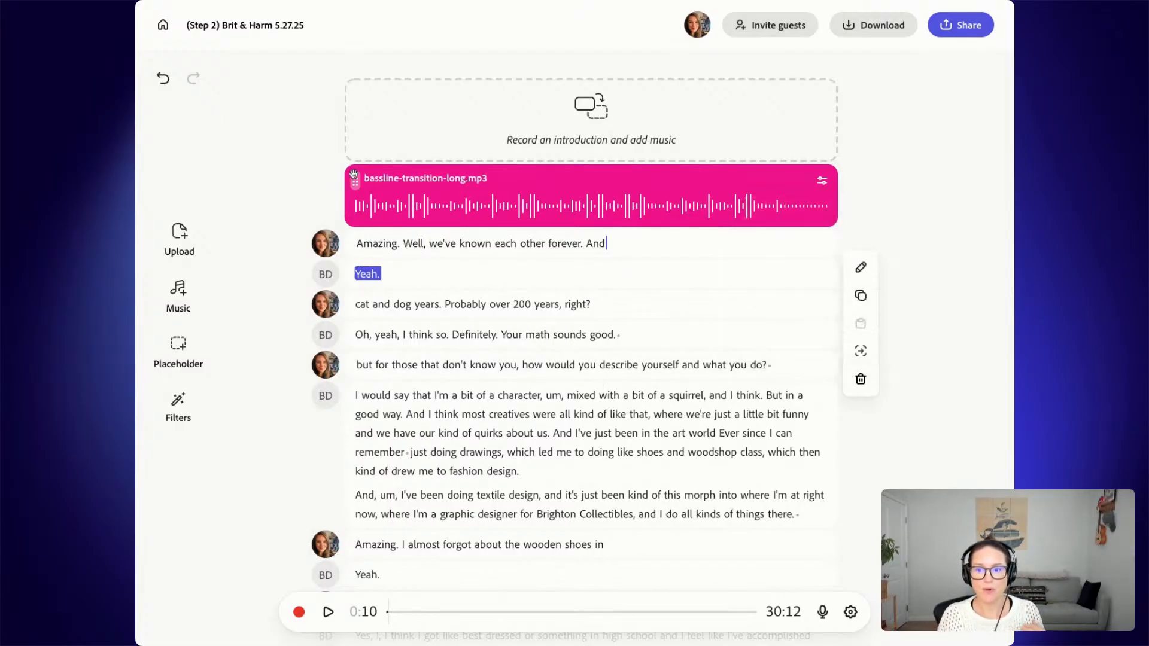
{"action": "left_click_drag", "start_coordinate": [356, 179], "coordinate": [393, 392]}
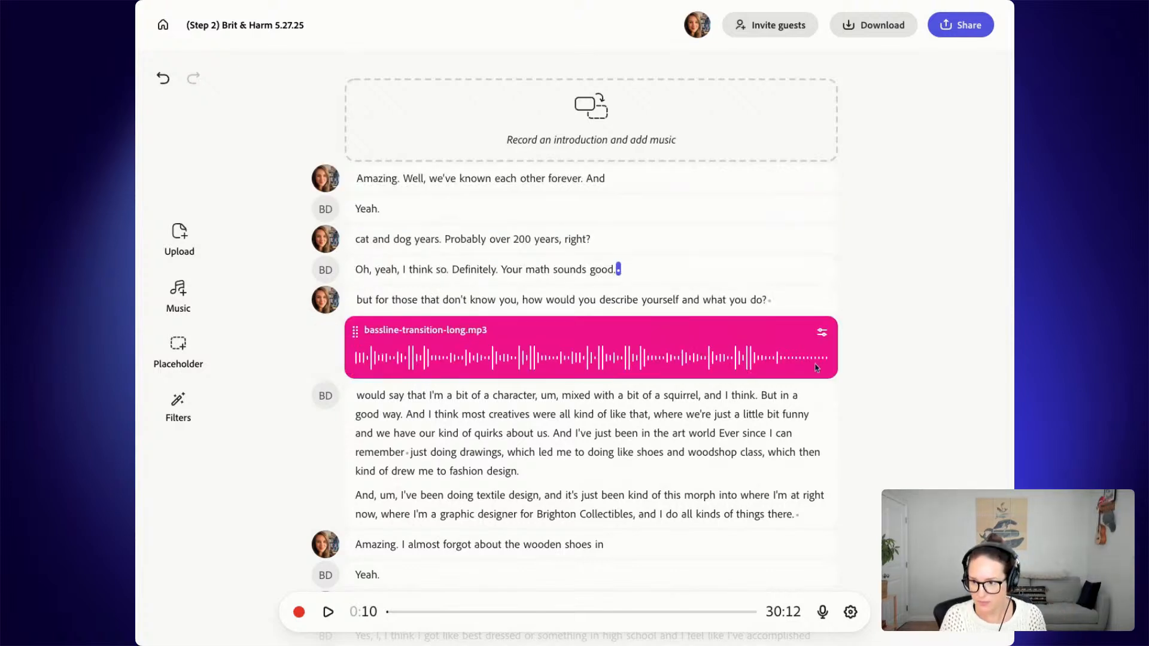
- Set the bassline-transition-long.mp3 clip as background and play the audio from "describe yourself" to check the mix
{"action": "left_click", "coordinate": [822, 333]}
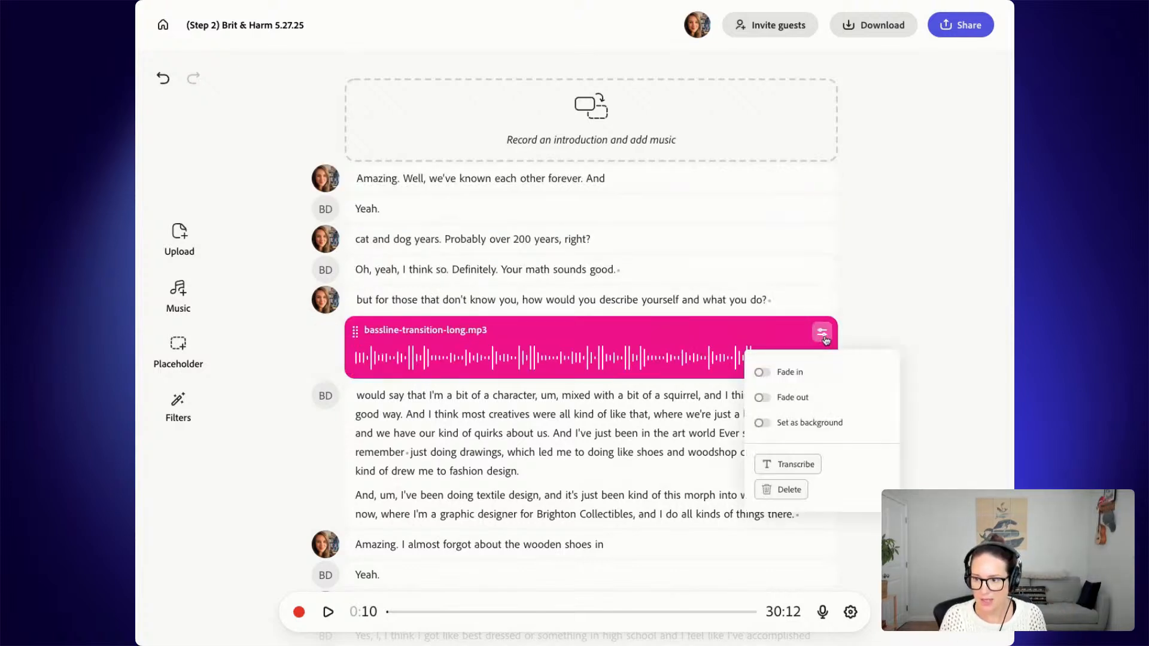
{"action": "left_click", "coordinate": [761, 423]}
{"action": "left_click", "coordinate": [641, 299]}
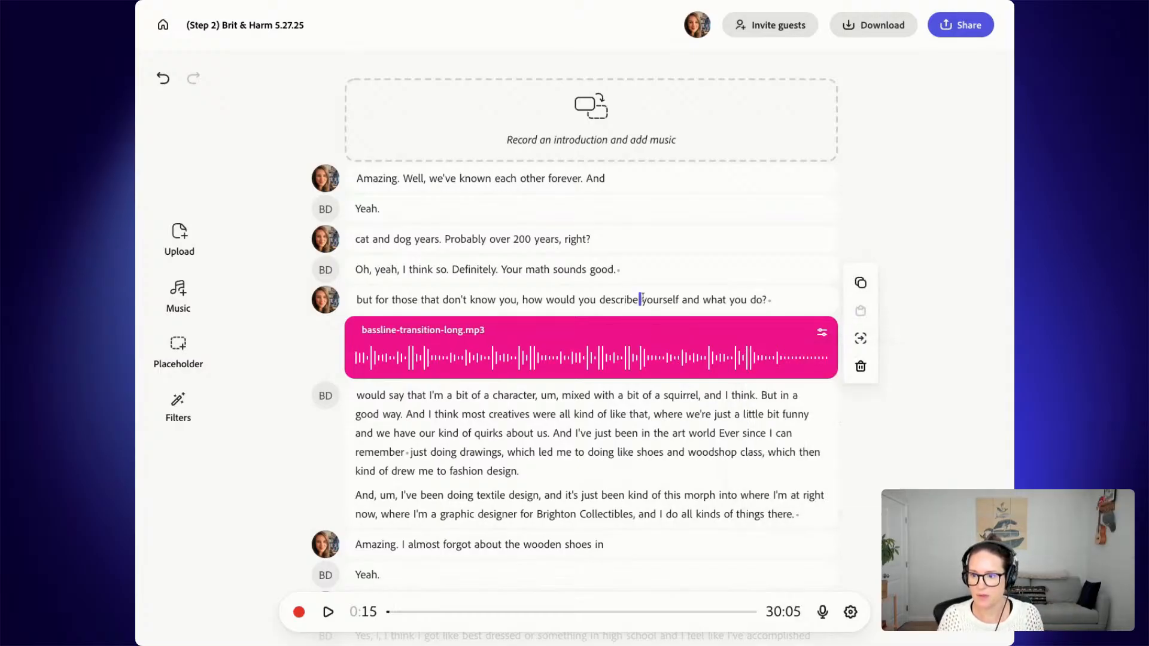
{"action": "key", "text": "space"}
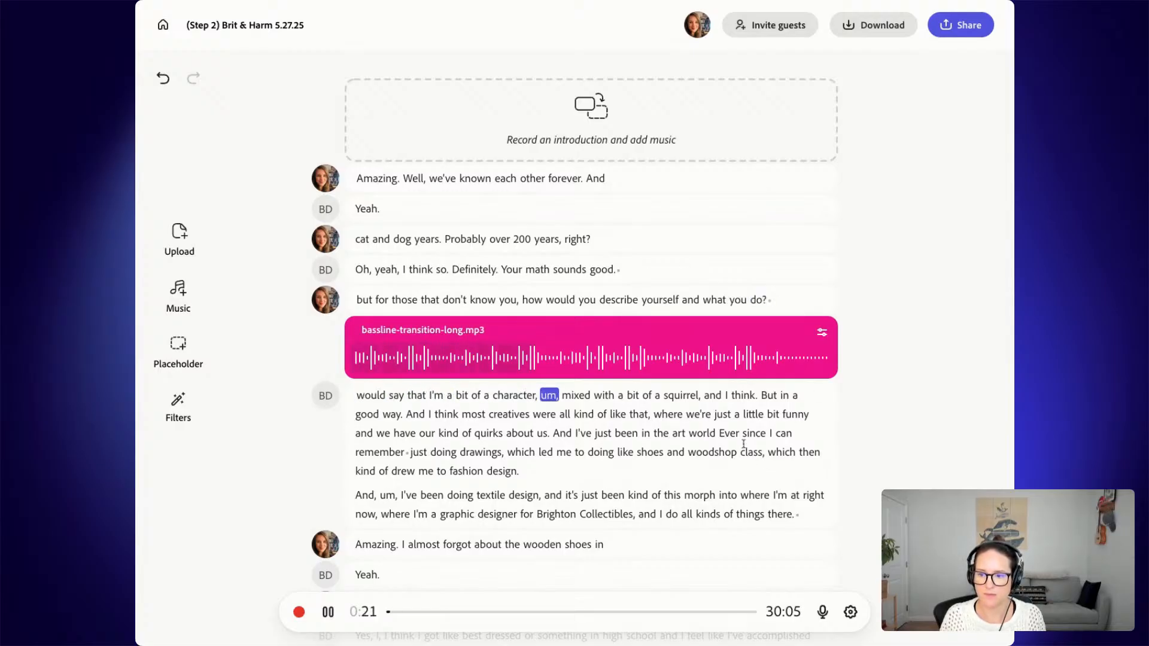
{"action": "key", "text": "space"}
- Turn on the fade-in for the bassline-transition-long.mp3 clip and play the section again from "yourself"
{"action": "left_click", "coordinate": [820, 334]}
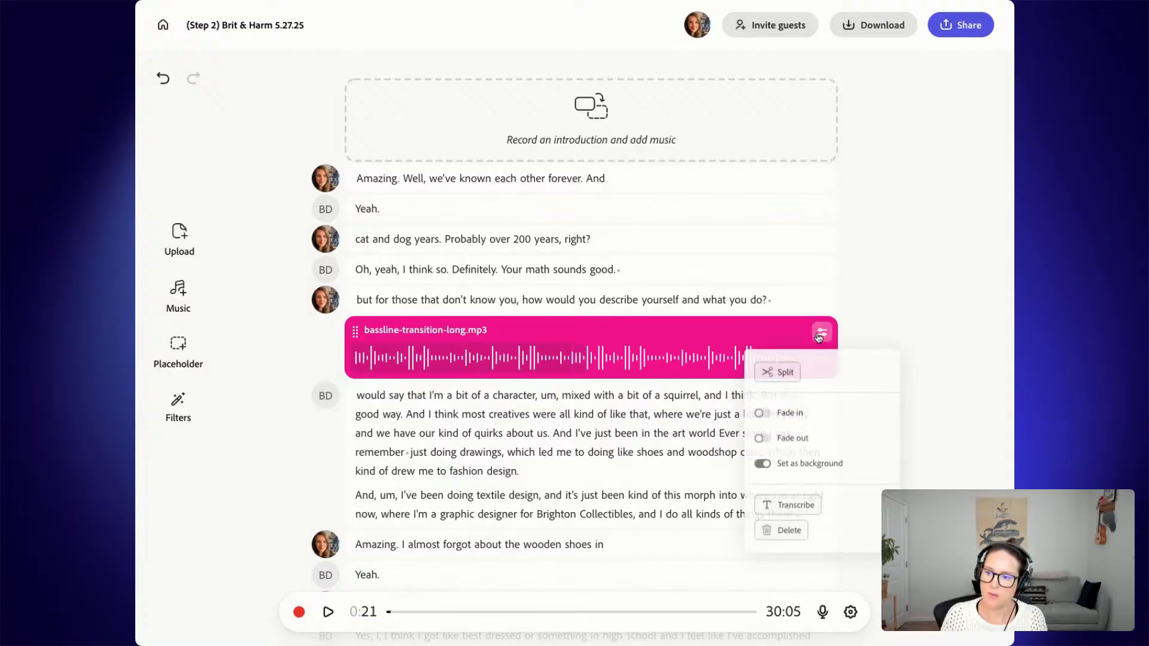
{"action": "left_click", "coordinate": [762, 413]}
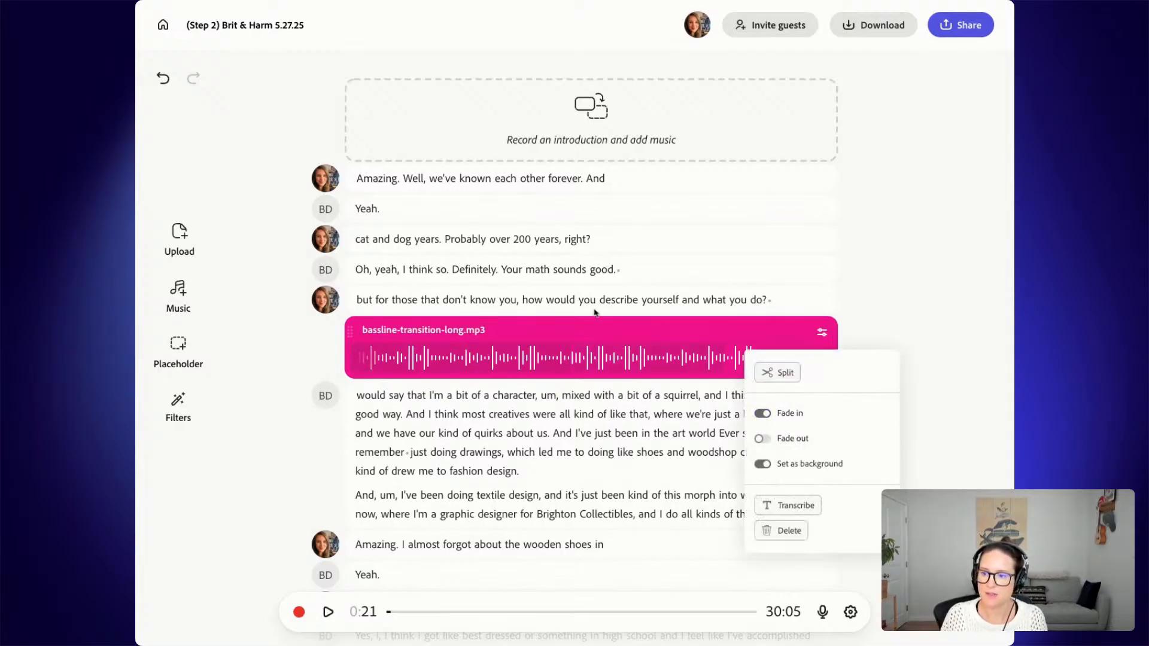
{"action": "left_click", "coordinate": [669, 299]}
{"action": "key", "text": "space"}
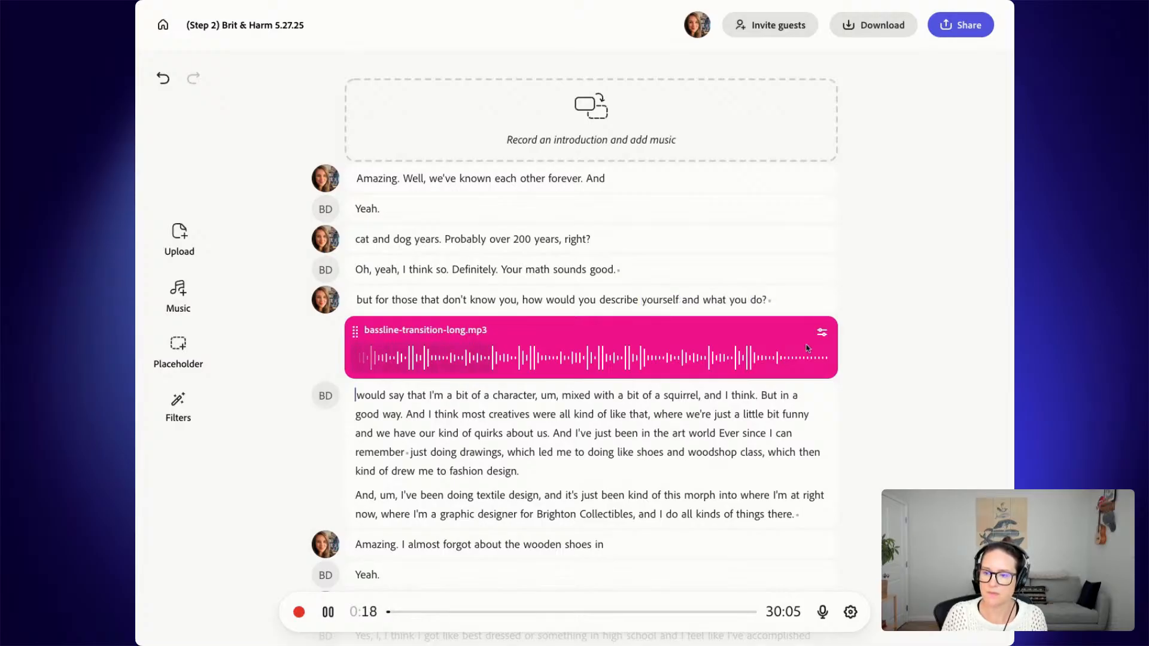
{"action": "key", "text": "space"}
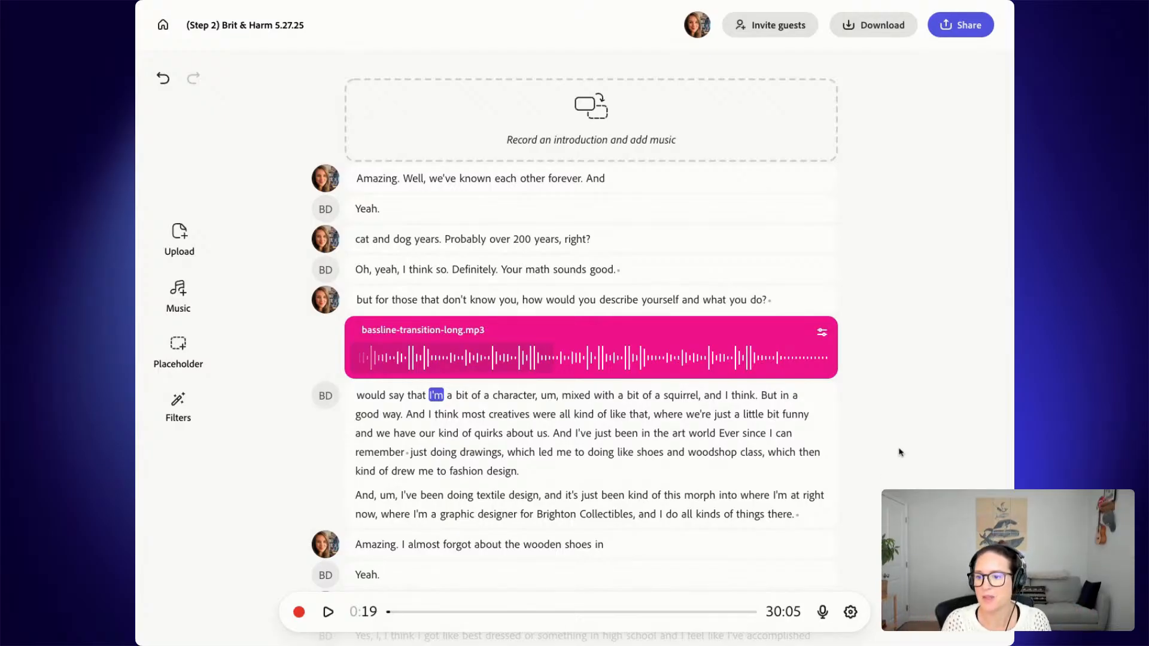
- Look at the long and short background tracks in the Megawatt music theme, and return to the transcript
{"action": "left_click", "coordinate": [869, 450]}
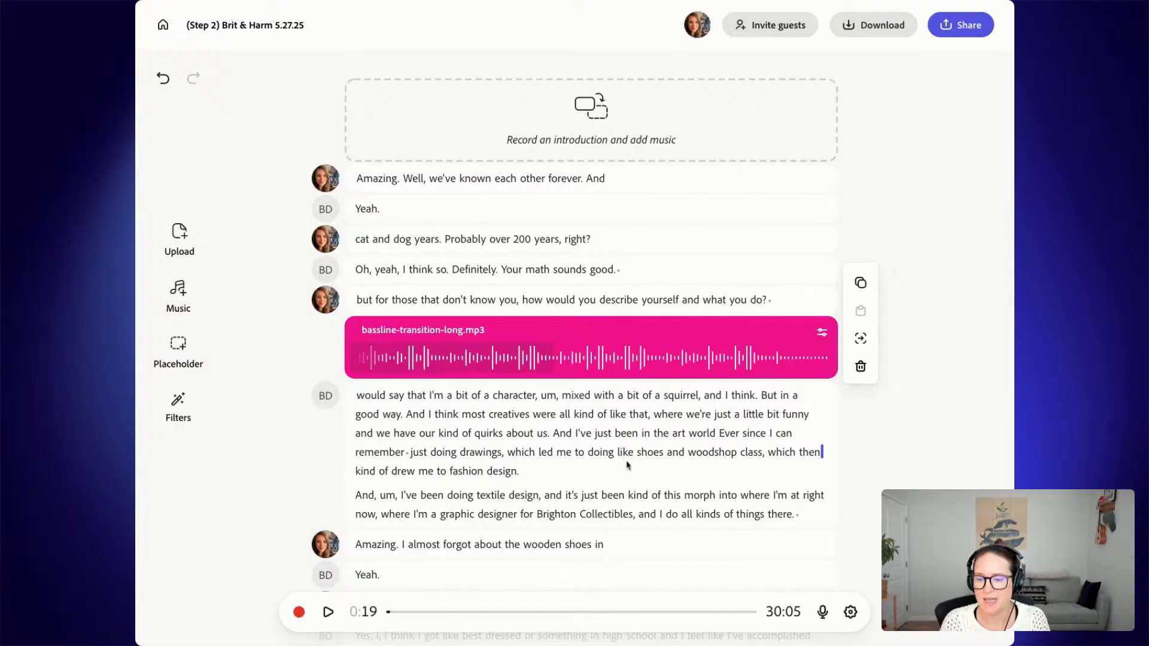
{"action": "left_click", "coordinate": [182, 302]}
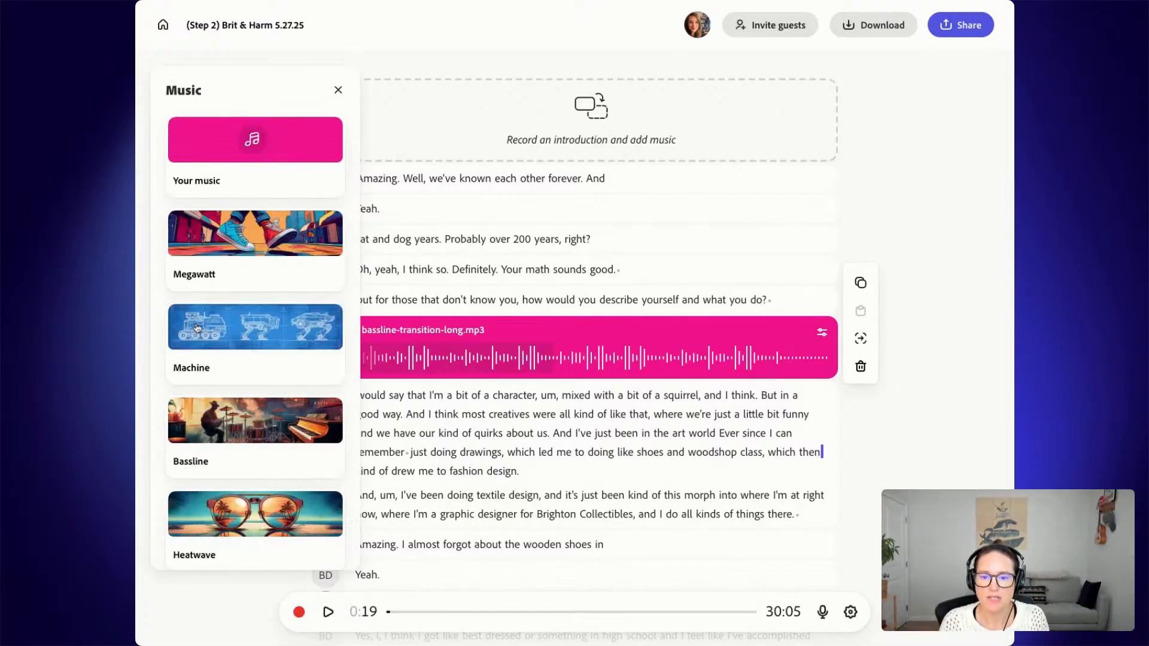
{"action": "left_click", "coordinate": [226, 259]}
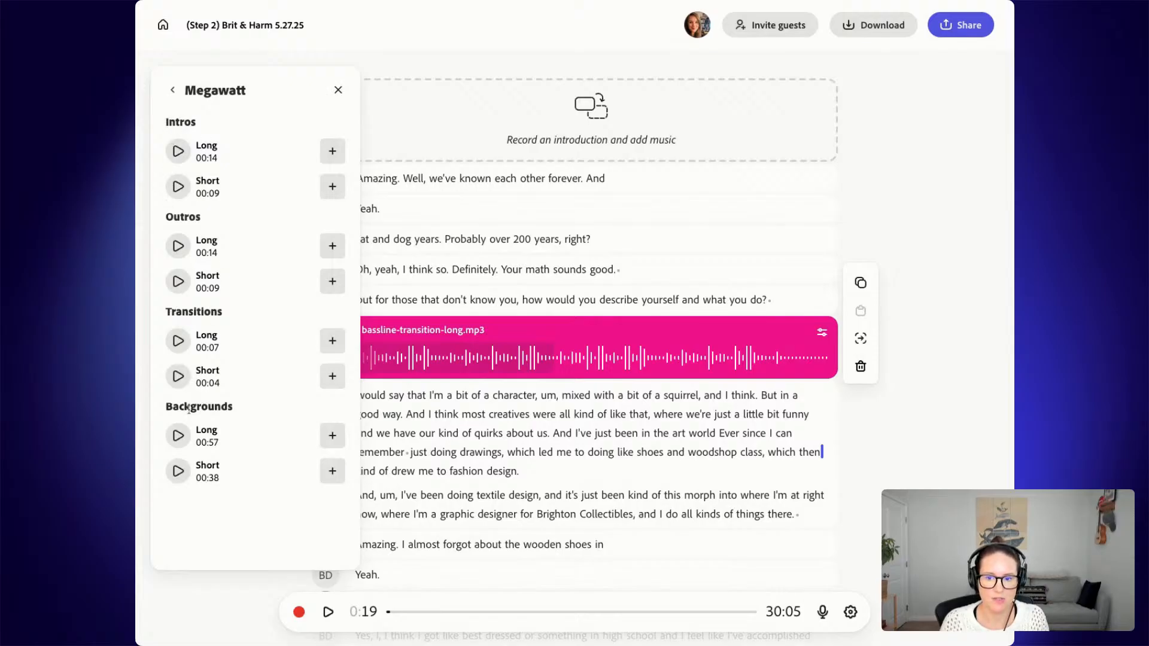
{"action": "mouse_move", "coordinate": [225, 480]}
{"action": "left_mouse_down"}
{"action": "mouse_move", "coordinate": [200, 476]}
{"action": "mouse_move", "coordinate": [210, 471]}
{"action": "left_mouse_up"}
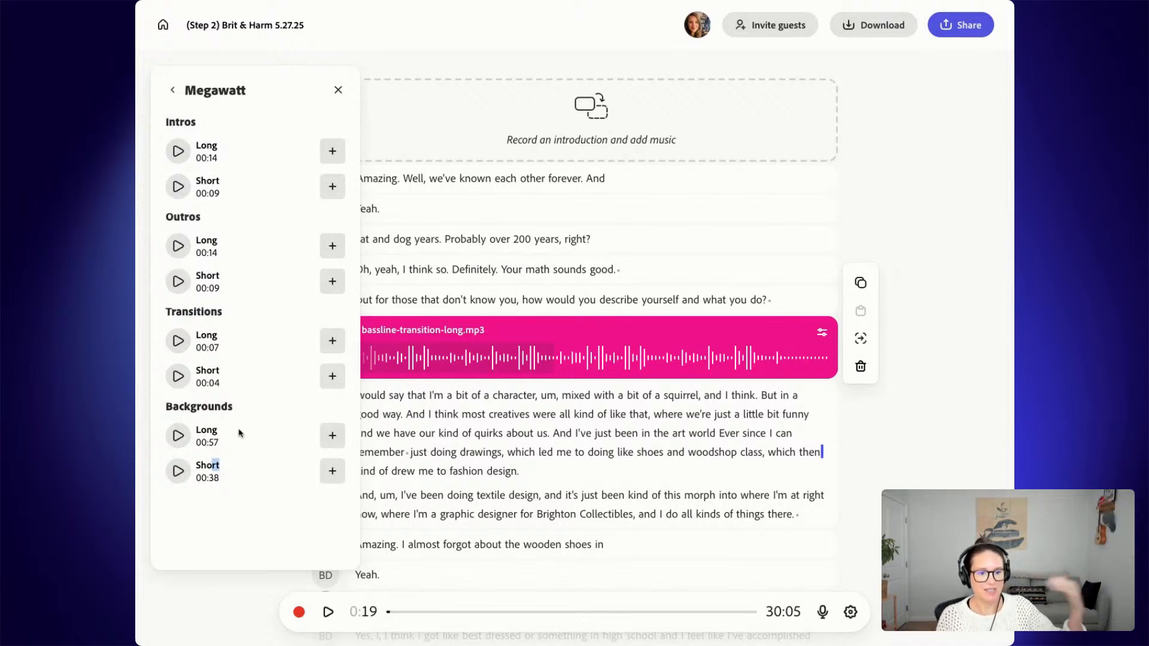
{"action": "left_click", "coordinate": [612, 469]}
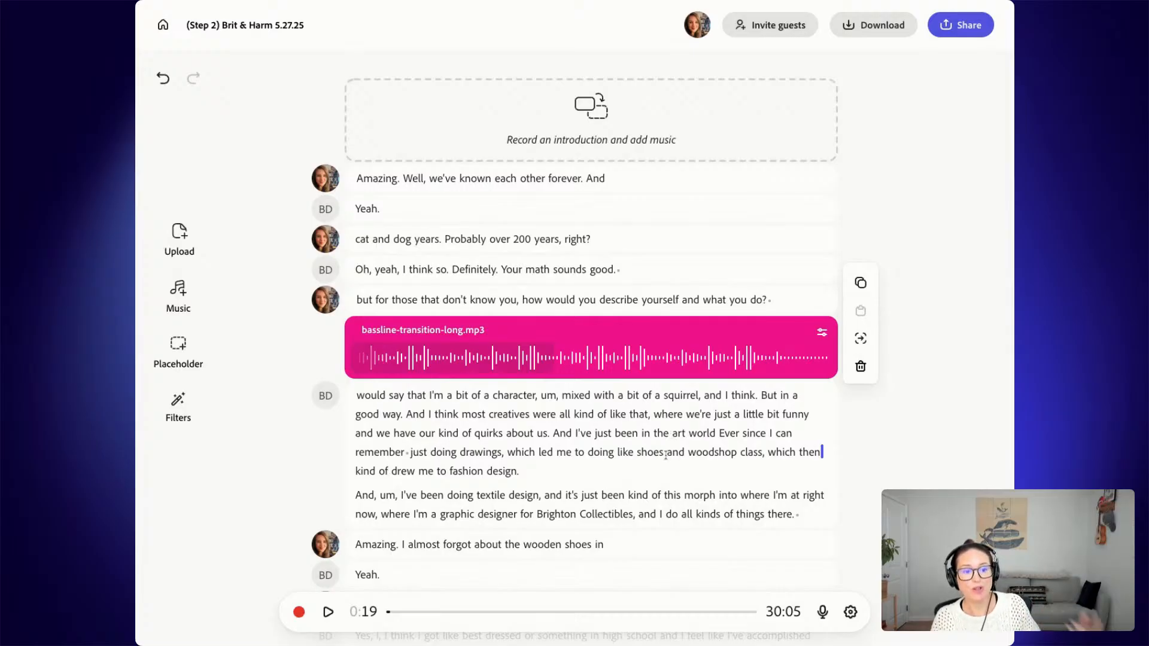
- Split the bassline-transition-long.mp3 clip at 0:22 and open the options of its second part
{"action": "left_click", "coordinate": [820, 335]}
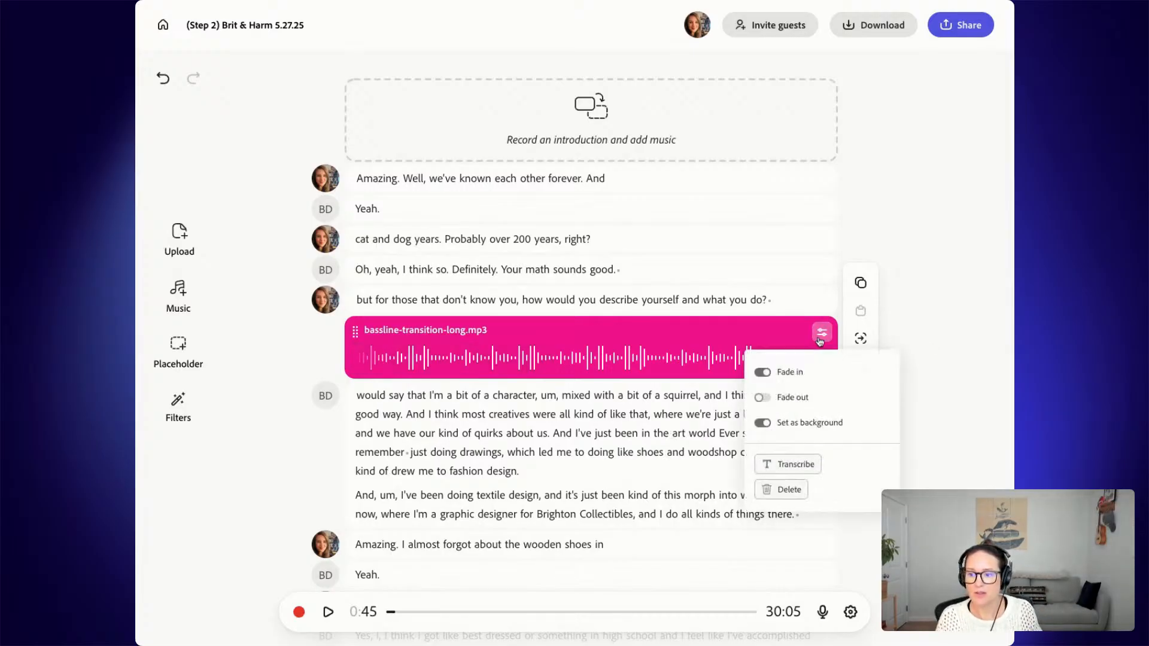
{"action": "left_click", "coordinate": [706, 359]}
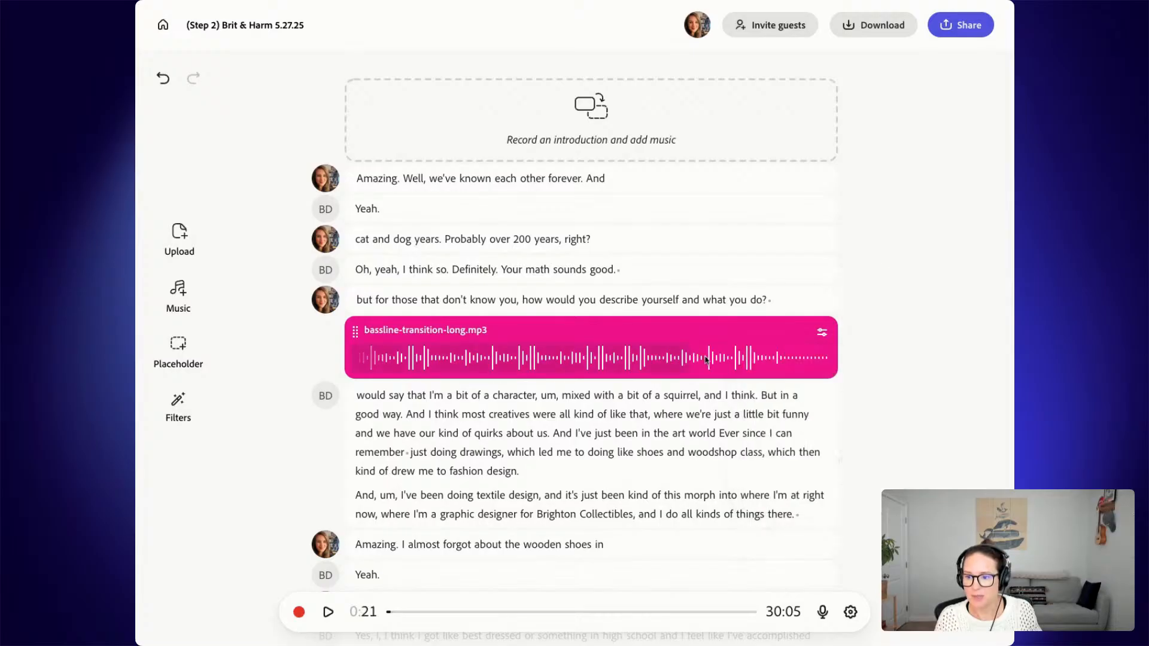
{"action": "left_click", "coordinate": [731, 362]}
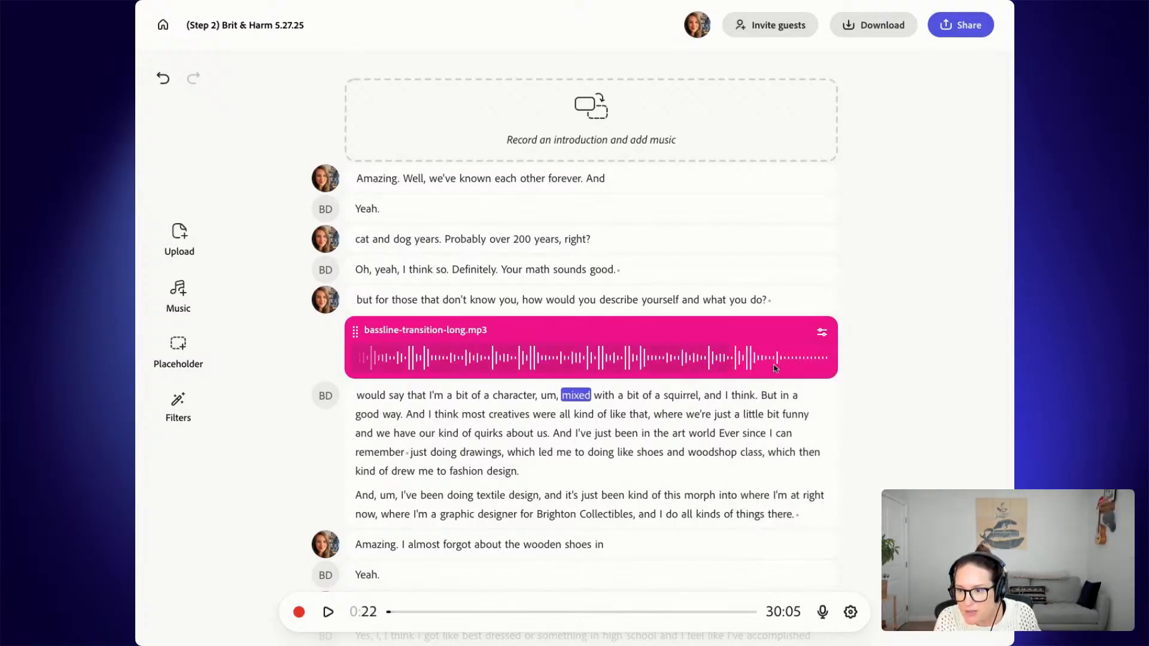
{"action": "left_click", "coordinate": [823, 333]}
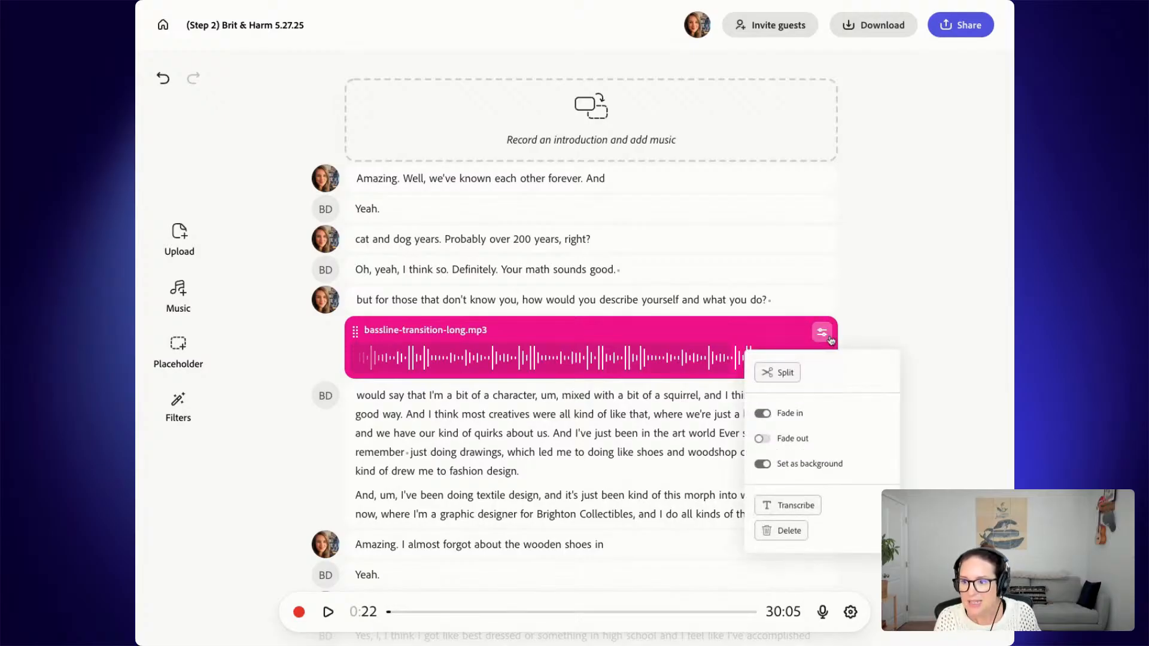
{"action": "left_click", "coordinate": [786, 373]}
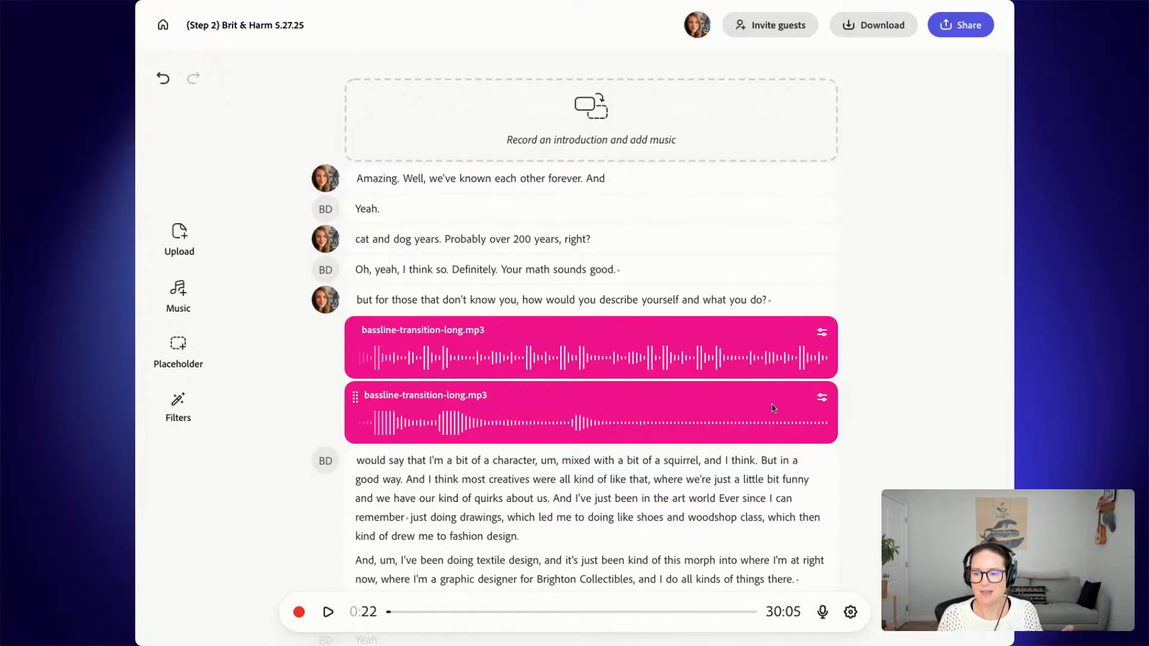
{"action": "left_click", "coordinate": [824, 397]}
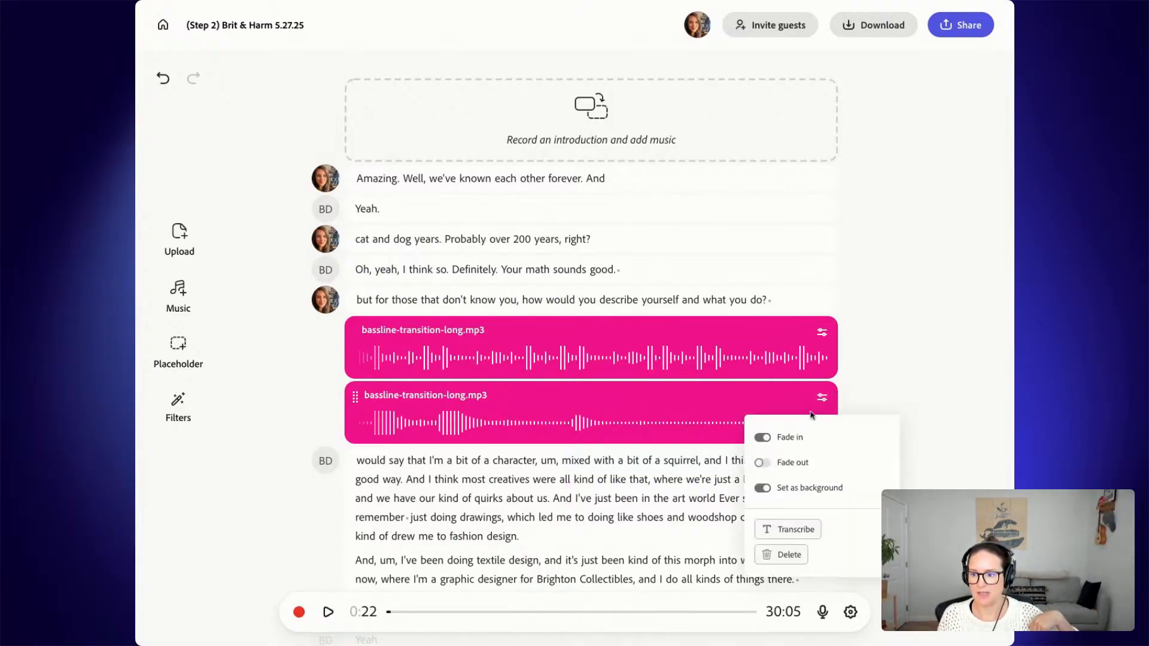
- Delete the second part of the split bassline-transition-long.mp3 clip
{"action": "left_click", "coordinate": [805, 557]}
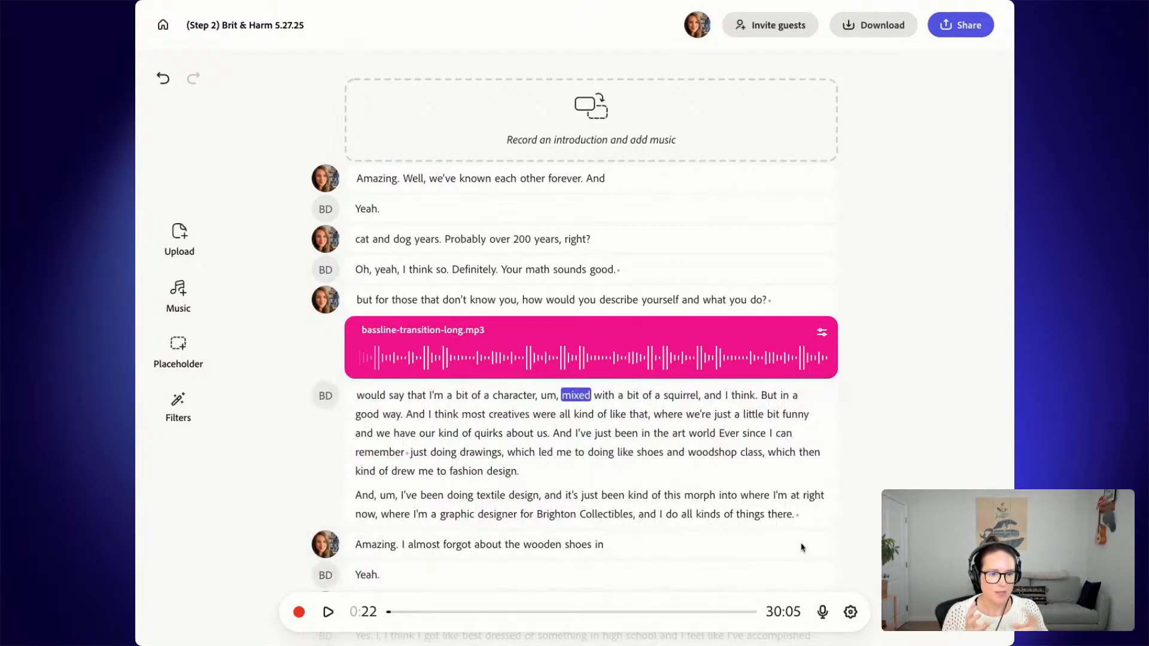
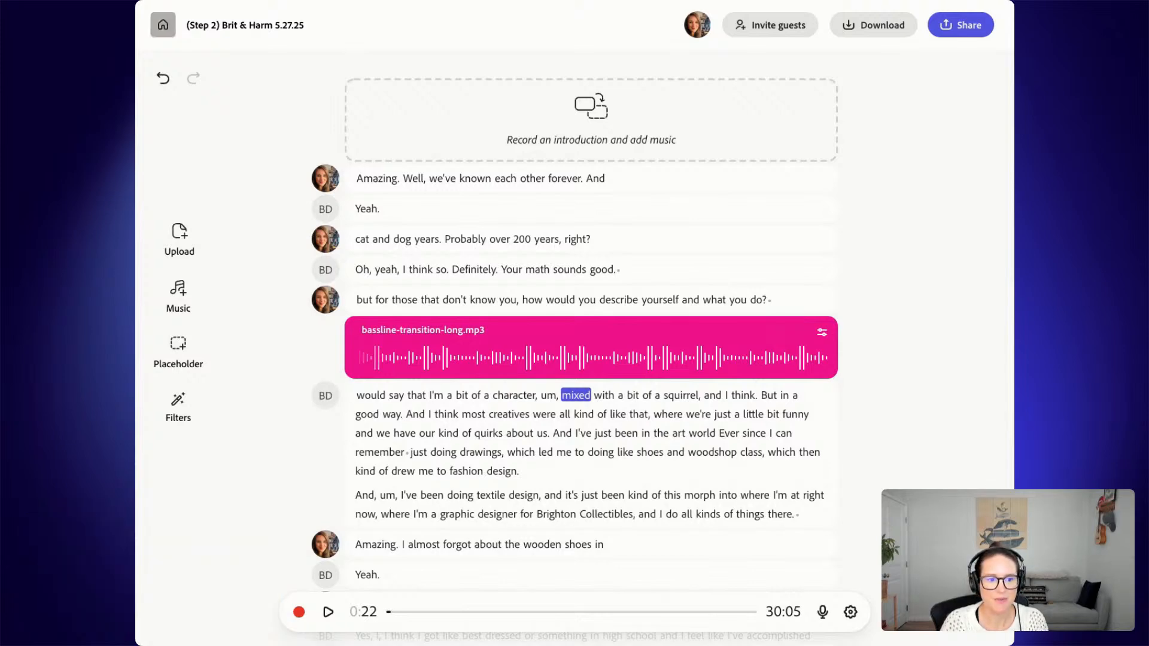
- Look at the options of the (Step 2) project in the project list, and open the (Step 3) project
{"action": "left_click", "coordinate": [162, 25]}
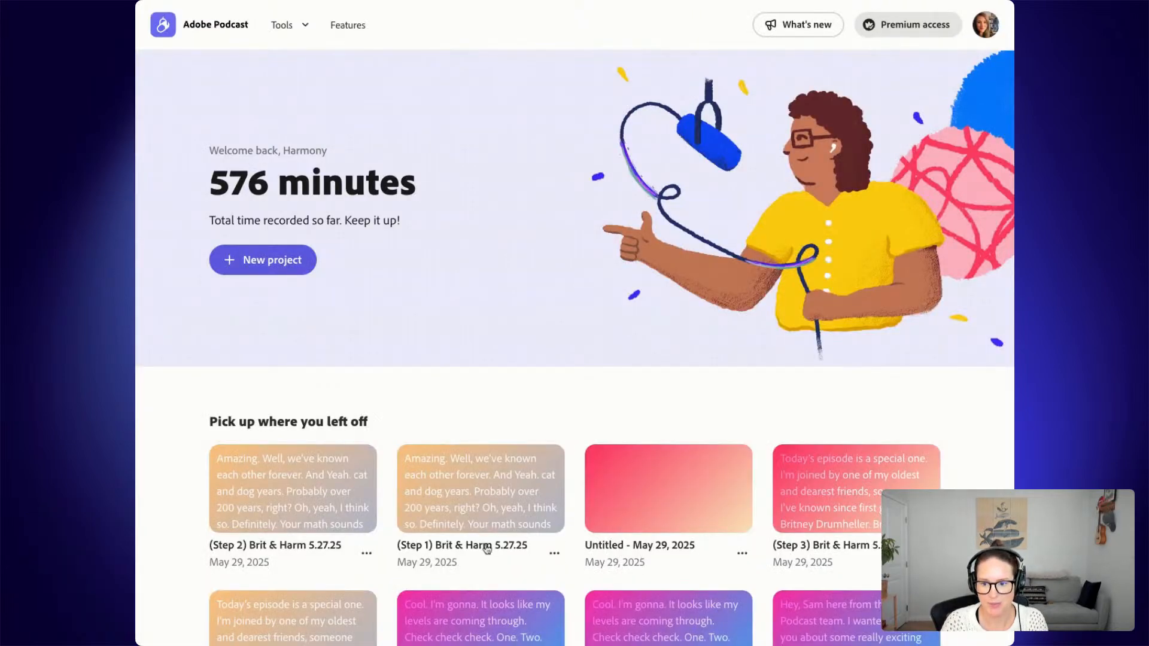
{"action": "left_click", "coordinate": [824, 513]}
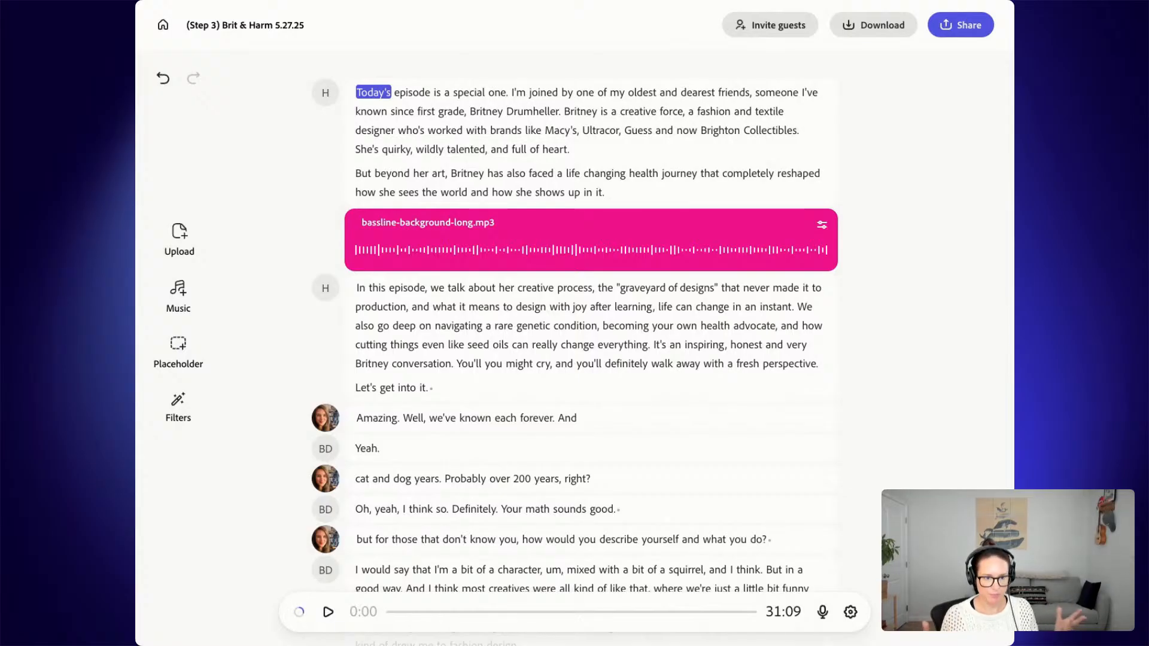
{"action": "left_click", "coordinate": [163, 25]}
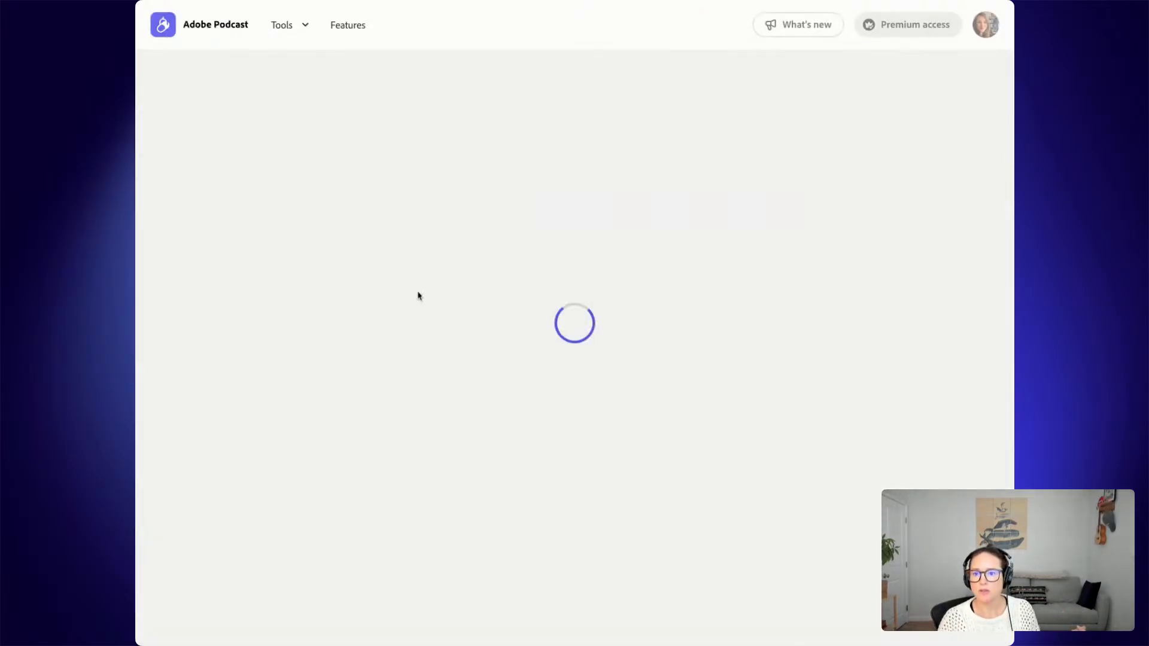
{"action": "scroll", "coordinate": [372, 485], "scroll_direction": "down", "scroll_amount": 3}
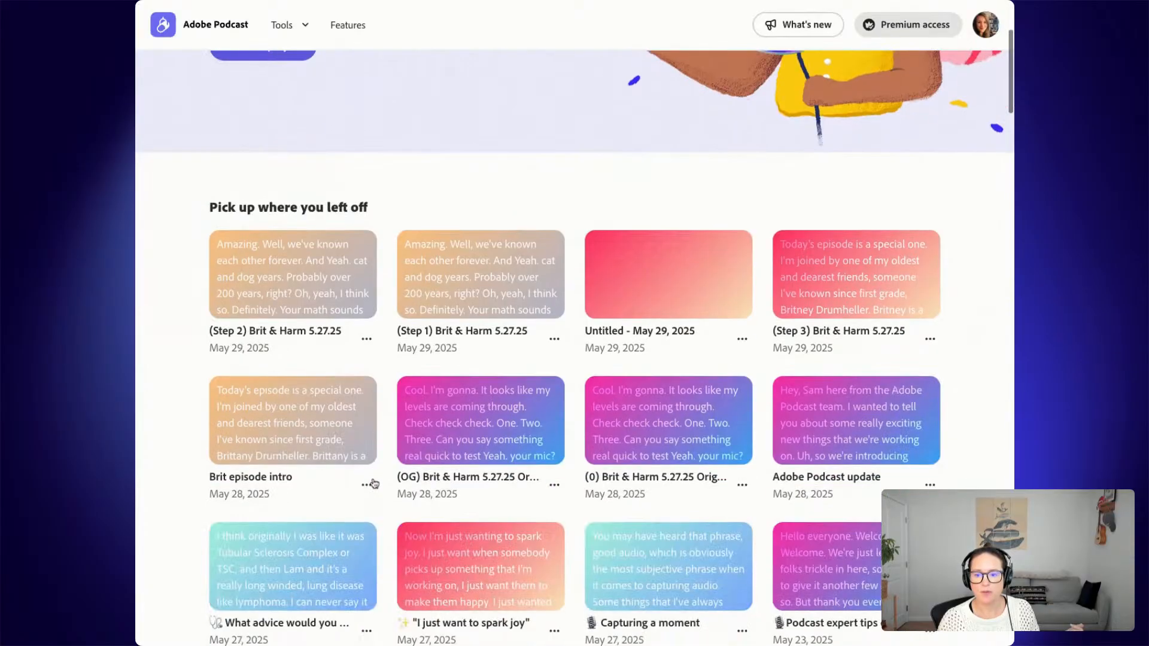
{"action": "left_click", "coordinate": [367, 339]}
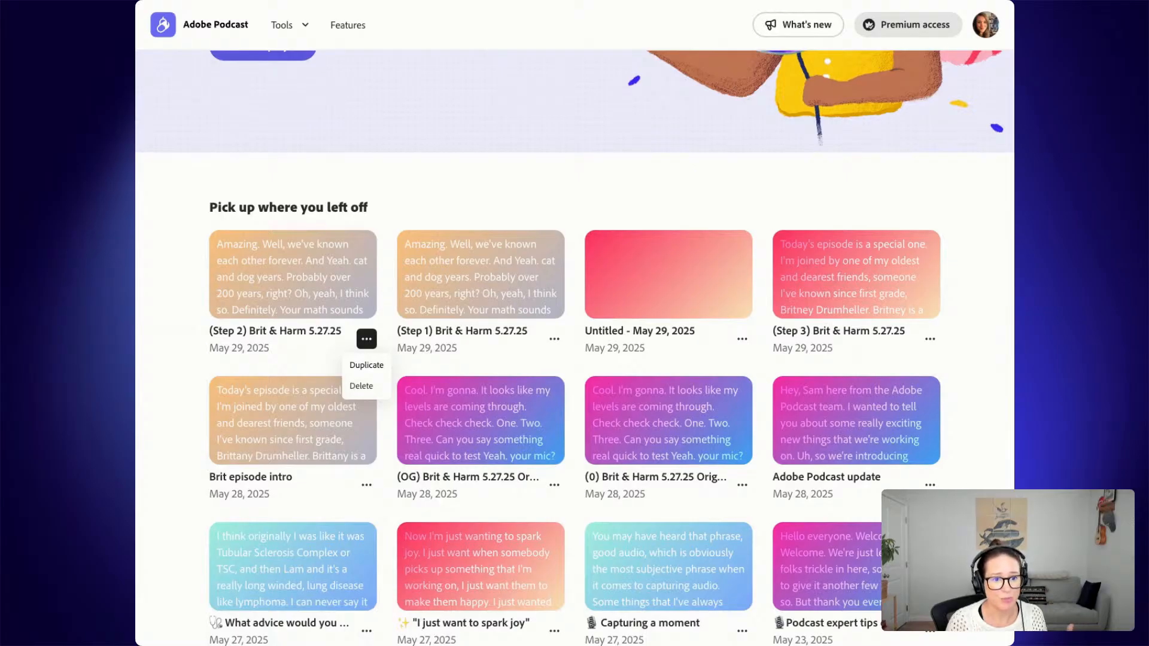
{"action": "left_click", "coordinate": [866, 288]}
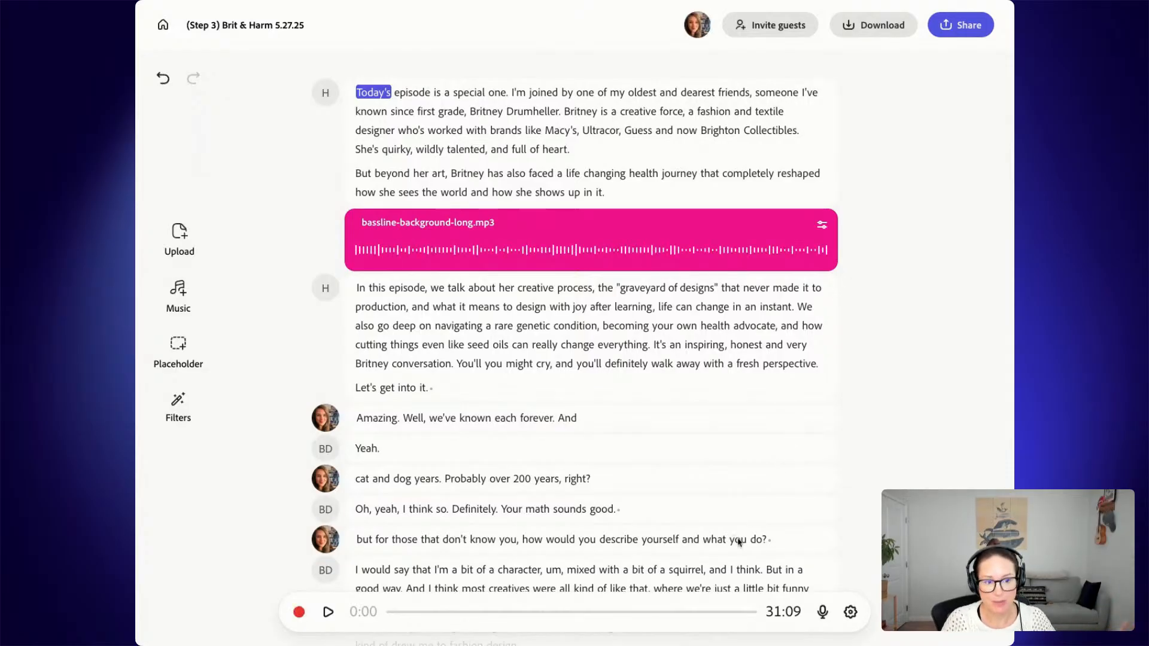
- Copy the template link for sharing the (Step 3) project and return to the transcript
{"action": "left_click", "coordinate": [948, 39]}
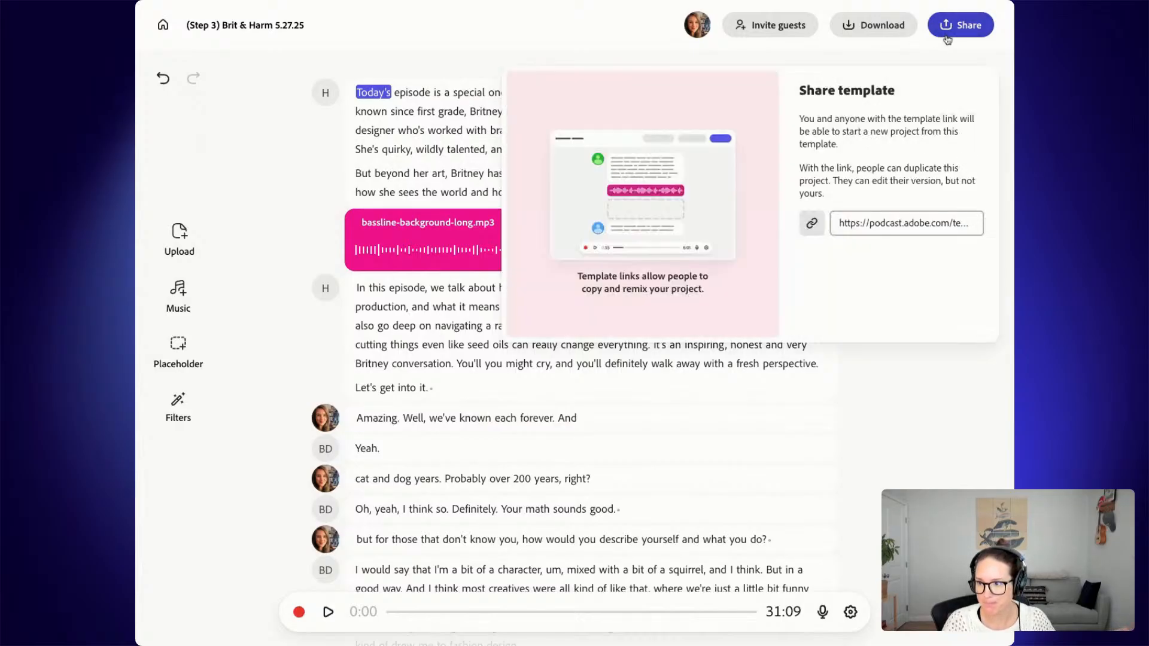
{"action": "left_click", "coordinate": [813, 226]}
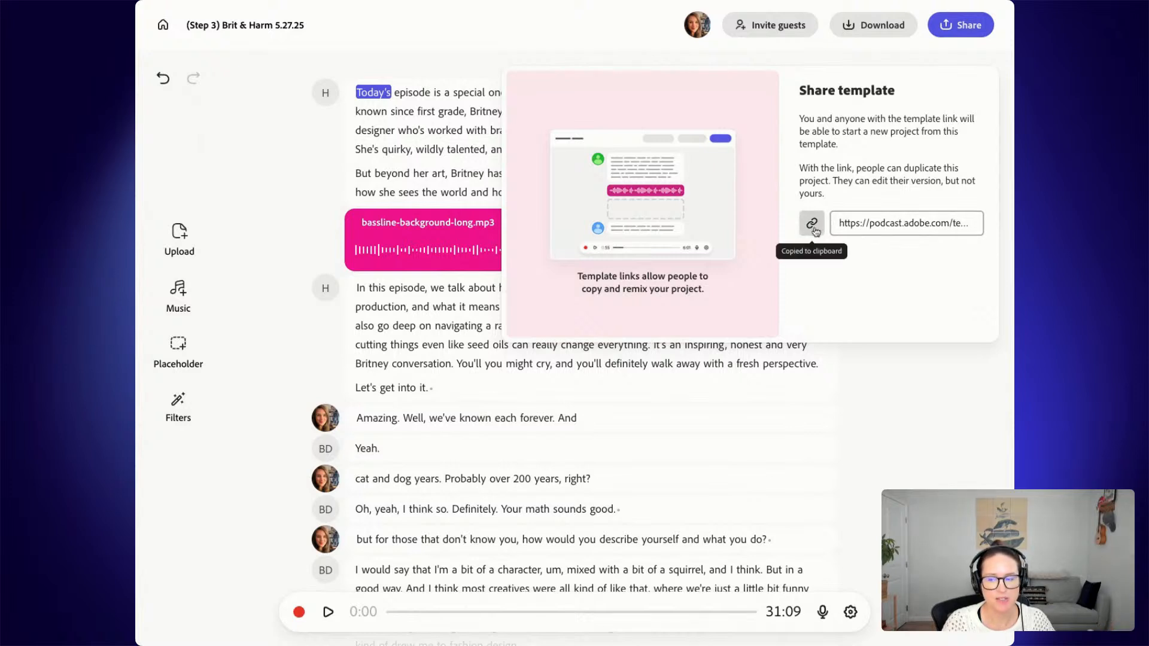
{"action": "left_click", "coordinate": [895, 222]}
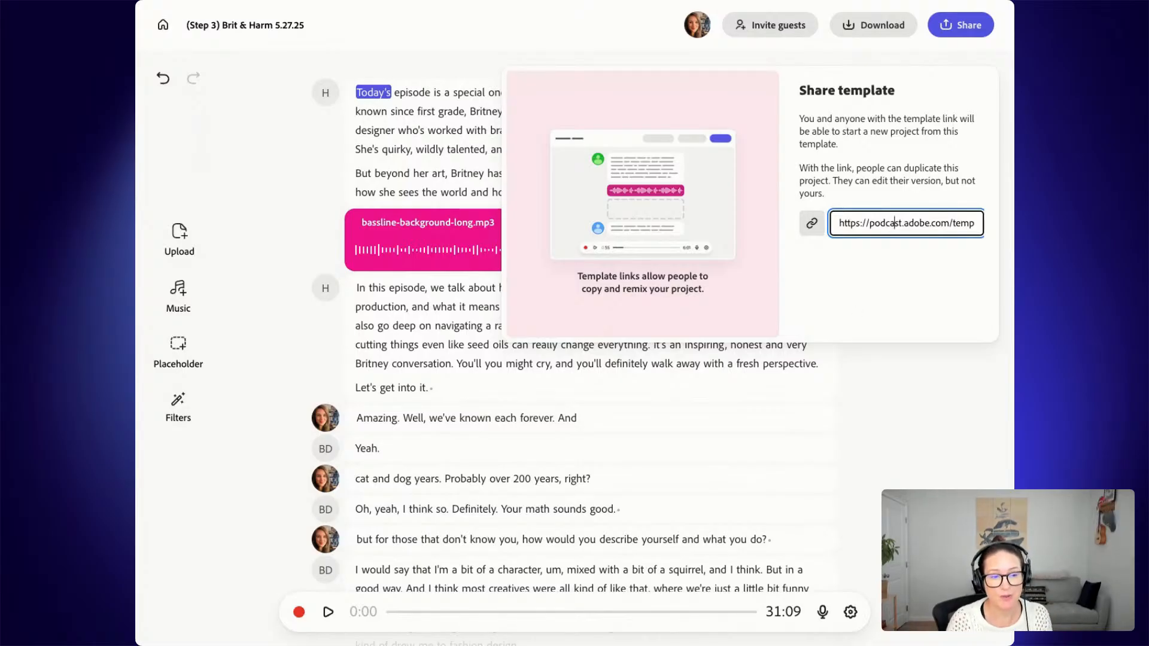
{"action": "left_click", "coordinate": [840, 438]}
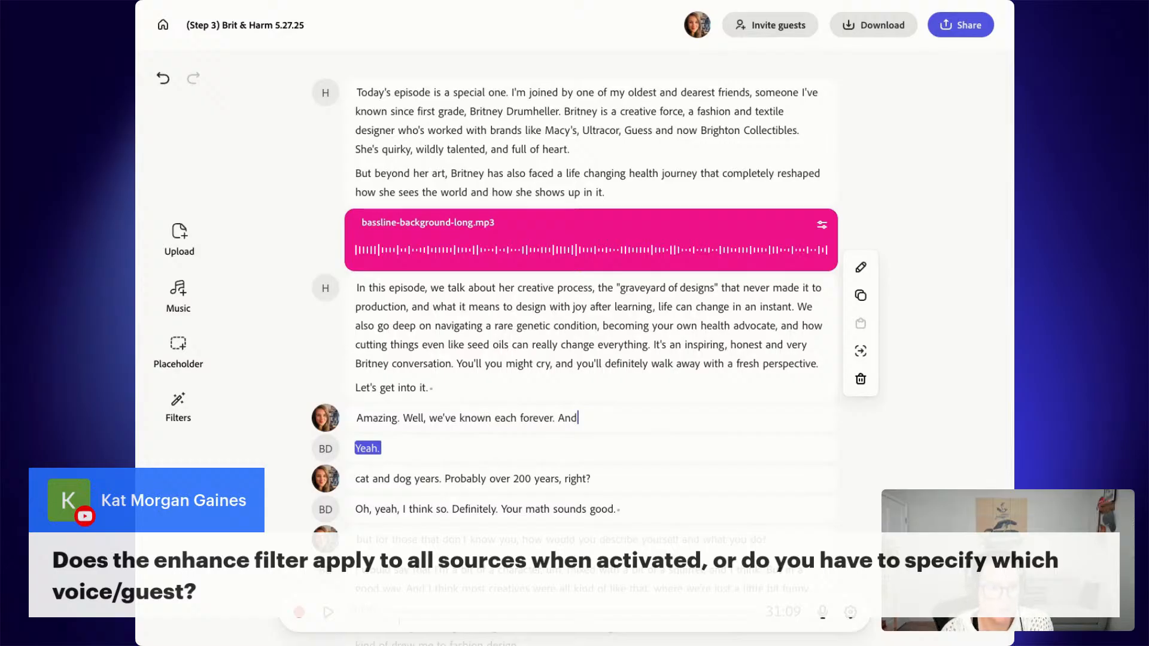
- Look at the Enhance filter settings of the (Step 3) project and close them
{"action": "left_click", "coordinate": [507, 393]}
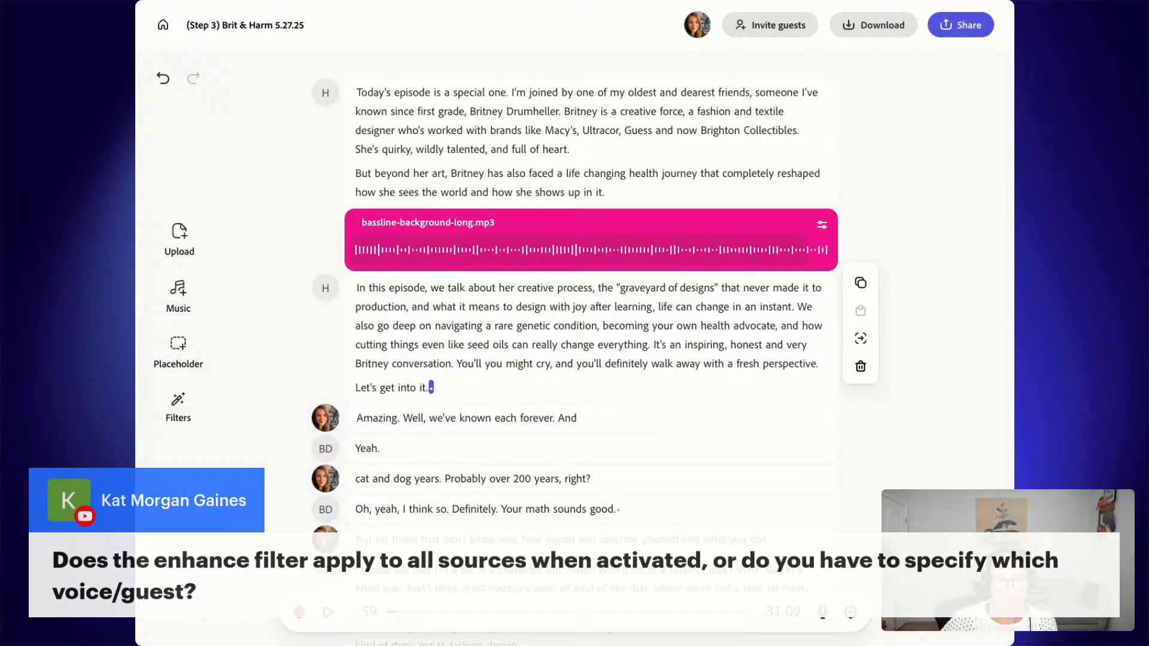
{"action": "left_click", "coordinate": [177, 410]}
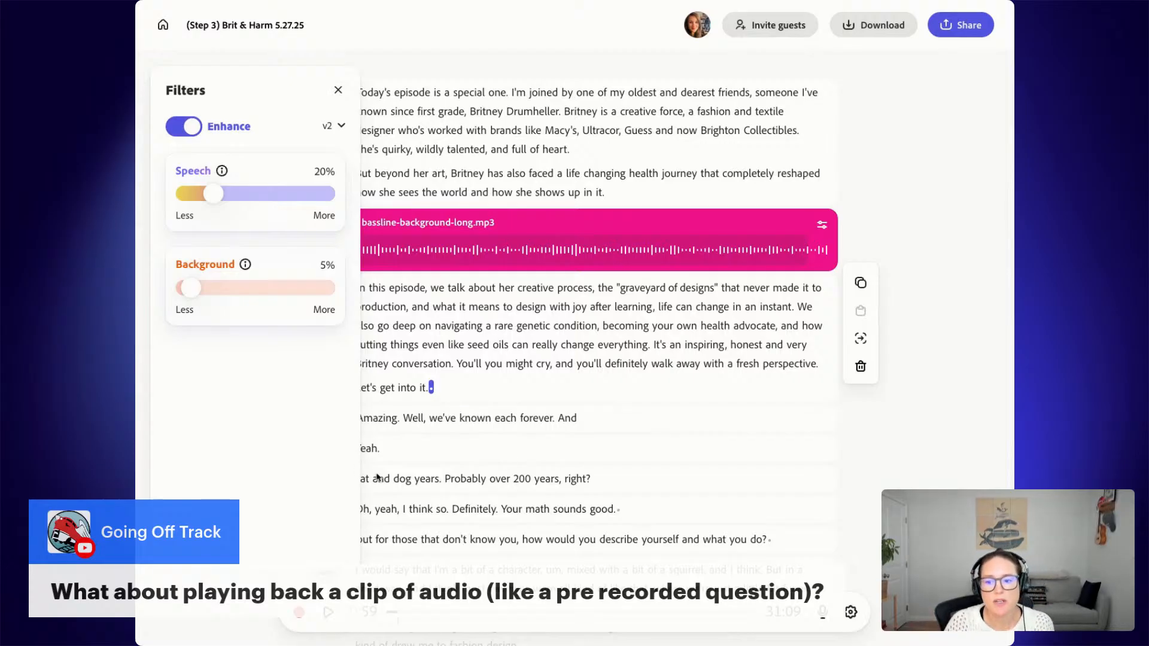
{"action": "left_click", "coordinate": [476, 424]}
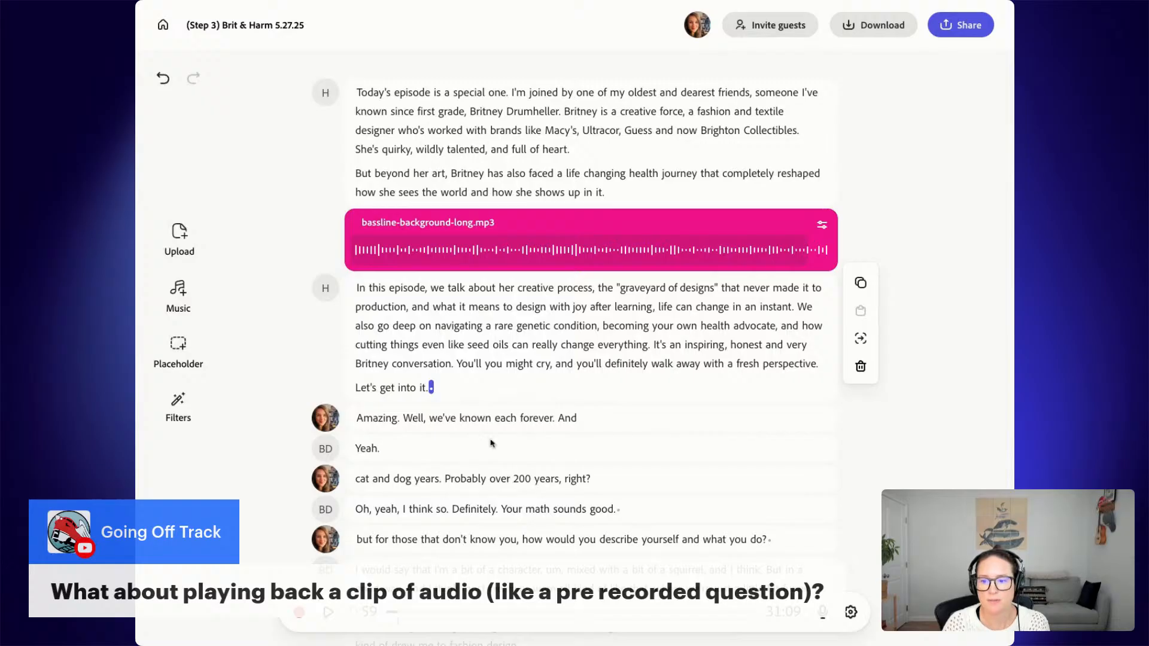
- Find the "Graveyard of designs" placeholder in the transcript and play the audio from "Oh, I have so many"
{"action": "left_click", "coordinate": [623, 157]}
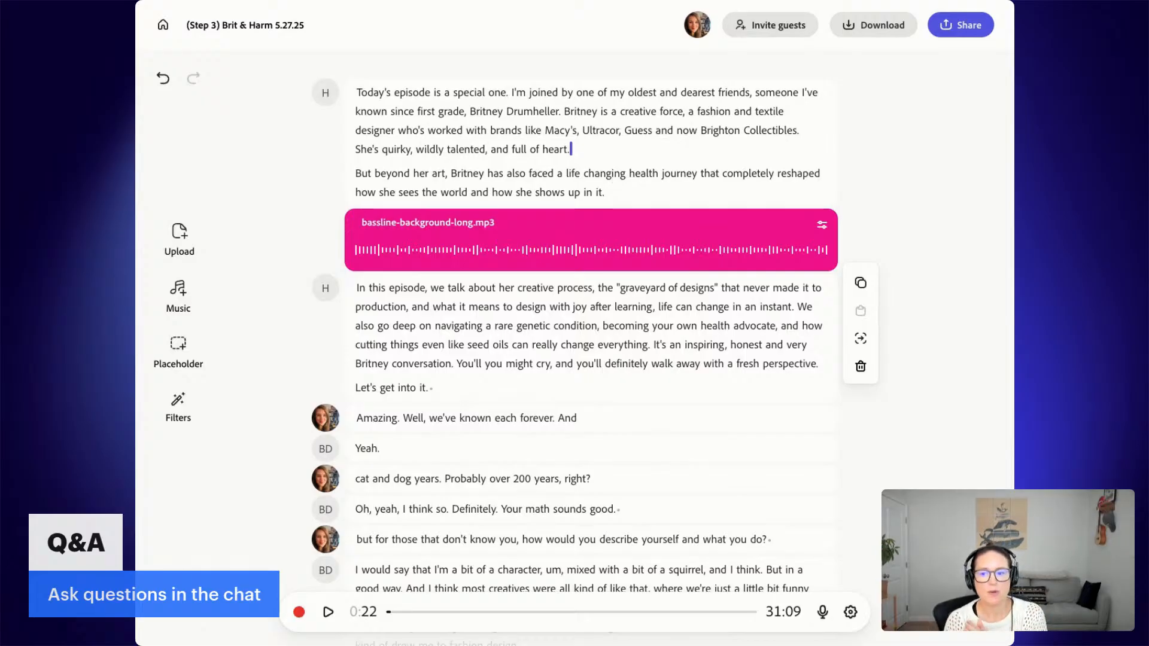
{"action": "scroll", "coordinate": [625, 376], "scroll_direction": "down", "scroll_amount": 7}
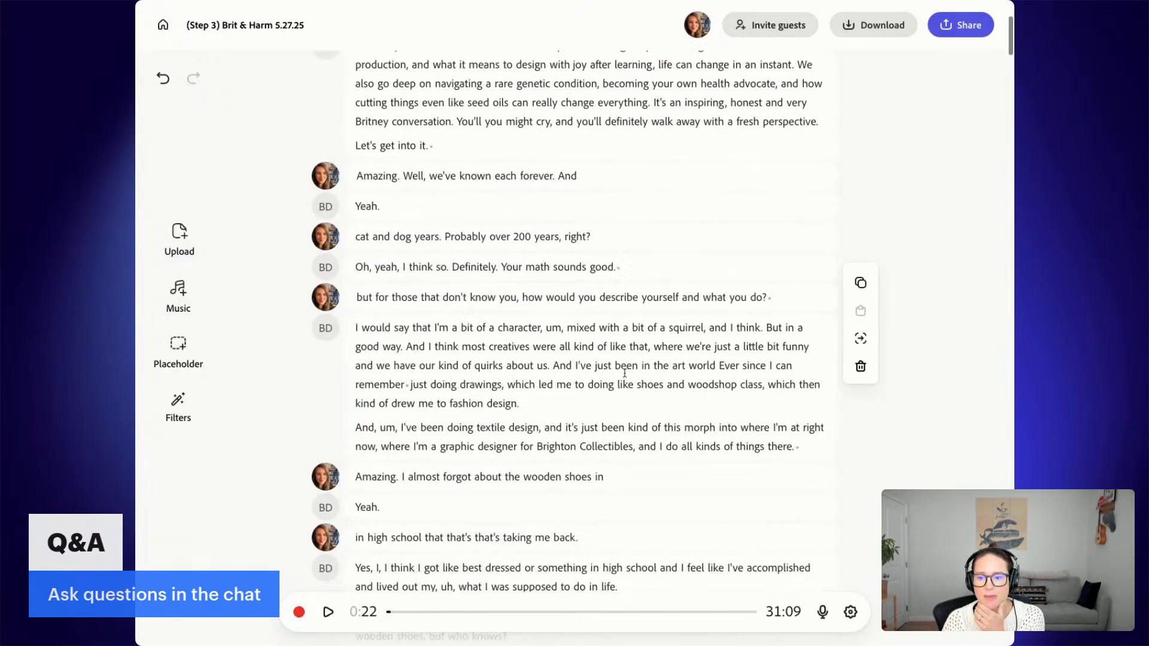
{"action": "scroll", "coordinate": [625, 375], "scroll_direction": "down", "scroll_amount": 20}
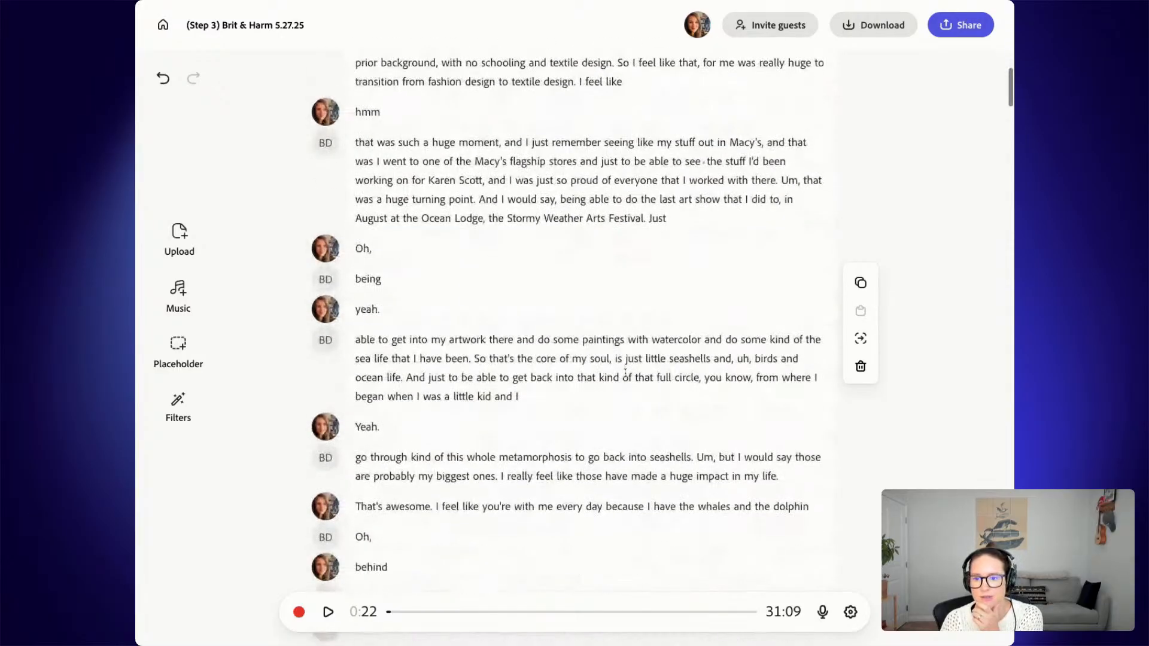
{"action": "scroll", "coordinate": [626, 401], "scroll_direction": "down", "scroll_amount": 2}
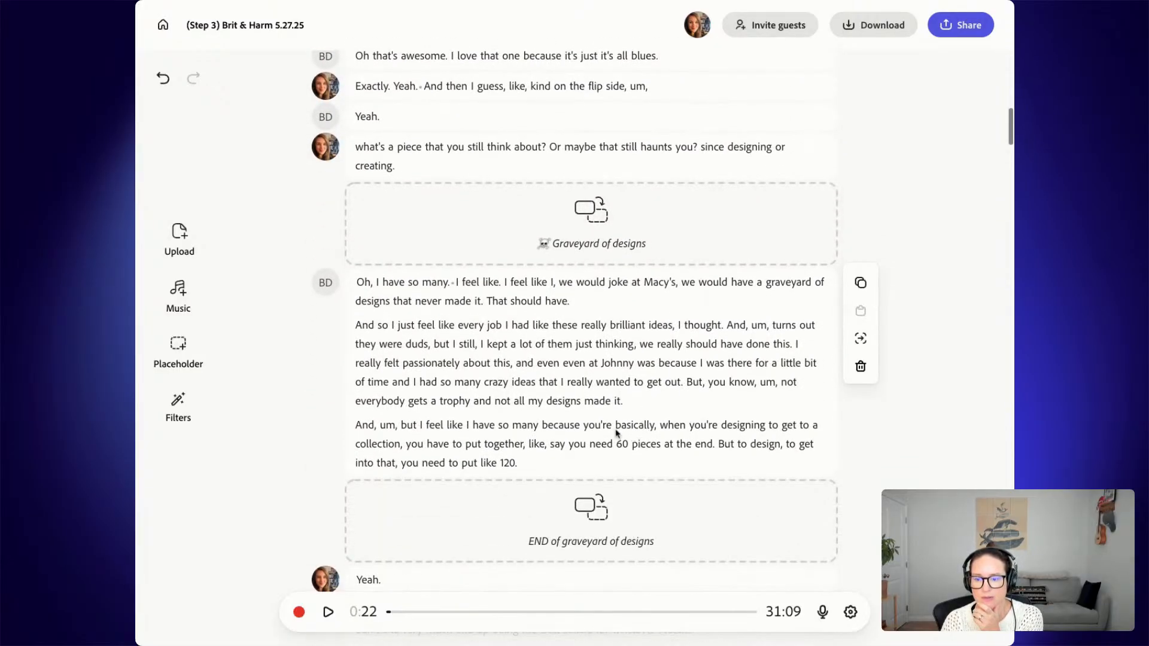
{"action": "double_click", "coordinate": [367, 283]}
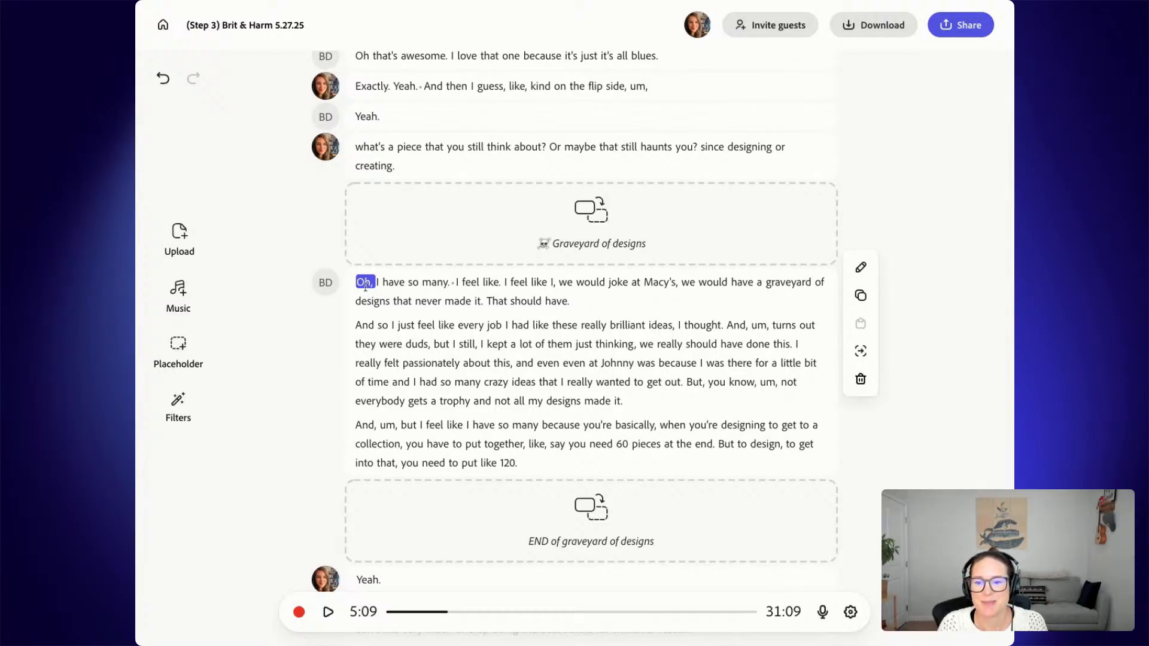
{"action": "key", "text": "space"}
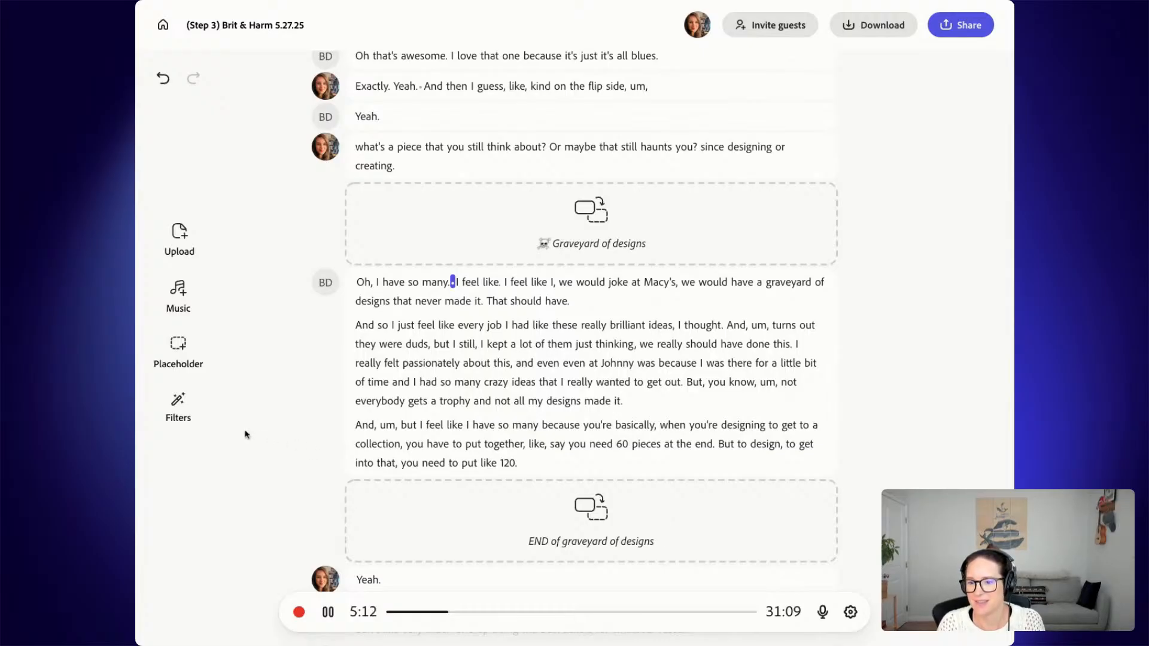
- Raise the Speech level of the Enhance filter while the audio plays, close the filter settings and stop playback
{"action": "left_click", "coordinate": [178, 407]}
{"action": "left_click_drag", "start_coordinate": [209, 198], "coordinate": [262, 194]}
{"action": "left_click", "coordinate": [336, 91]}
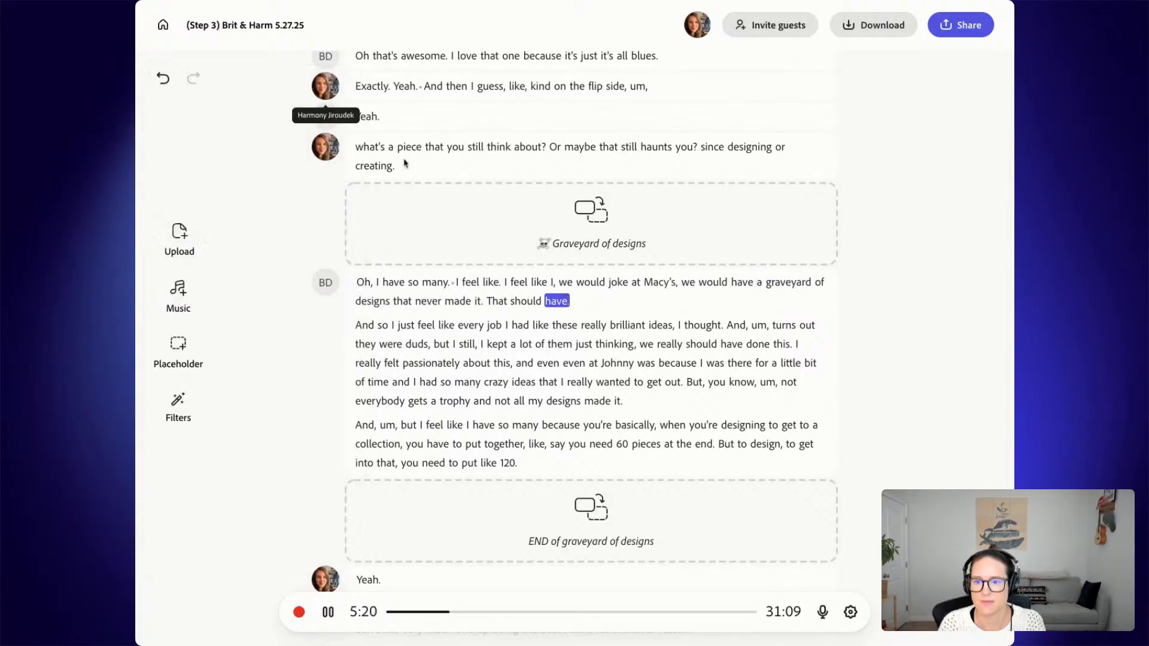
{"action": "key", "text": "space"}
- Select the transcript passage from "Oh, I have so many" to "put like 120", open its download options and look at the audio formats
{"action": "left_click", "coordinate": [538, 444]}
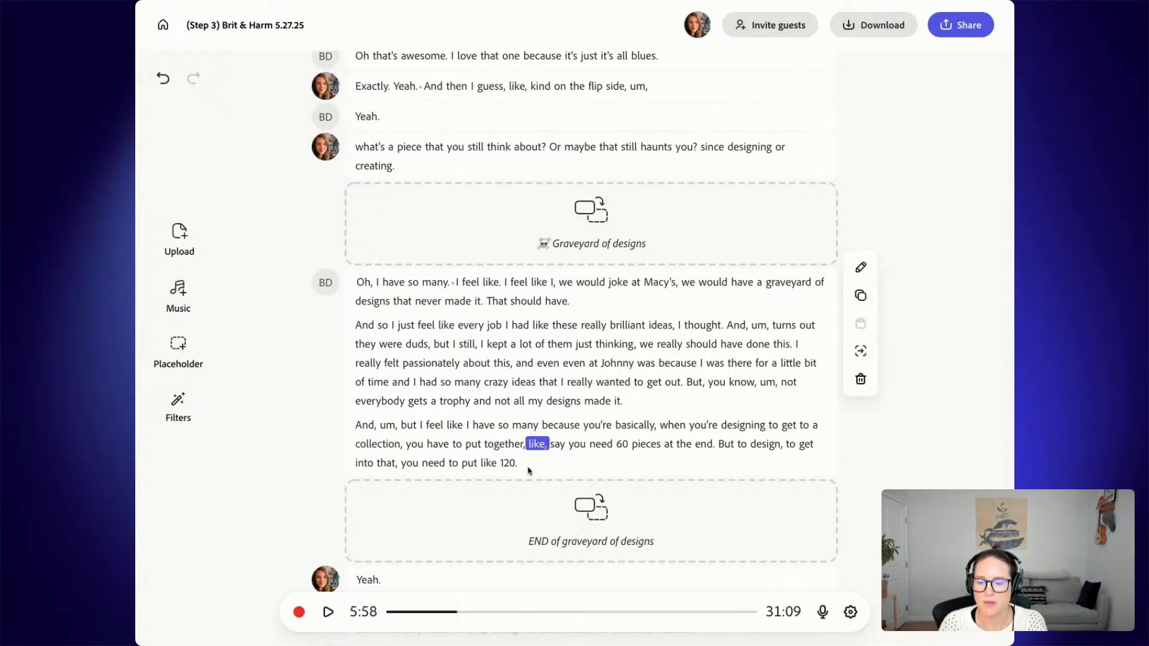
{"action": "left_click_drag", "start_coordinate": [528, 469], "coordinate": [368, 293]}
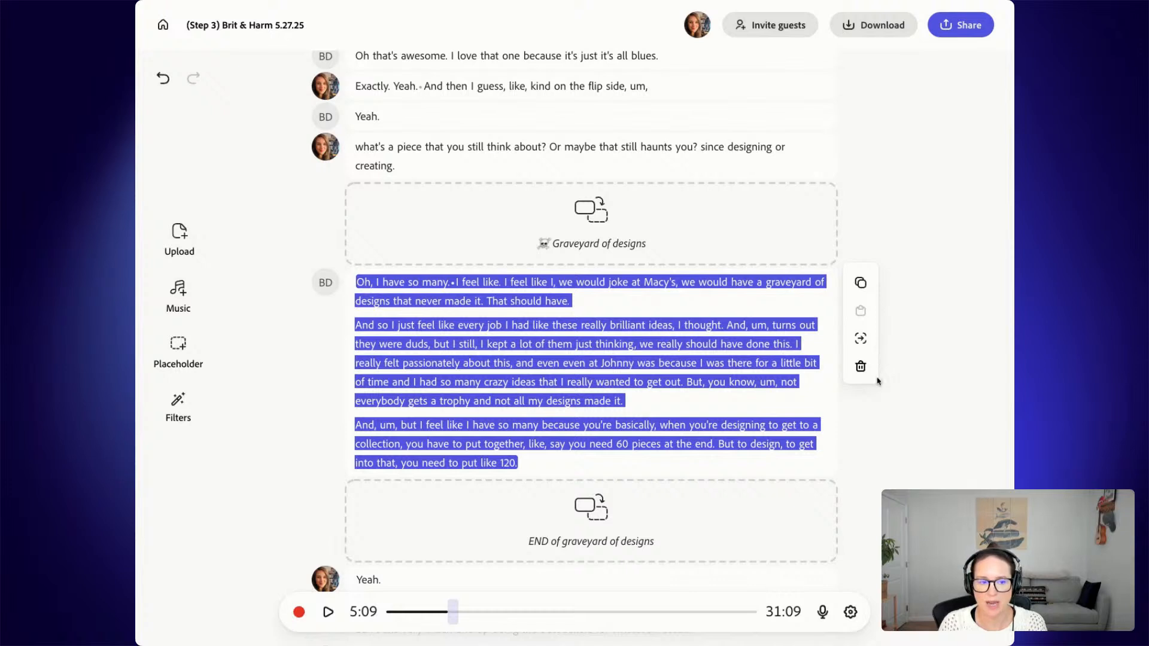
{"action": "left_click", "coordinate": [866, 348]}
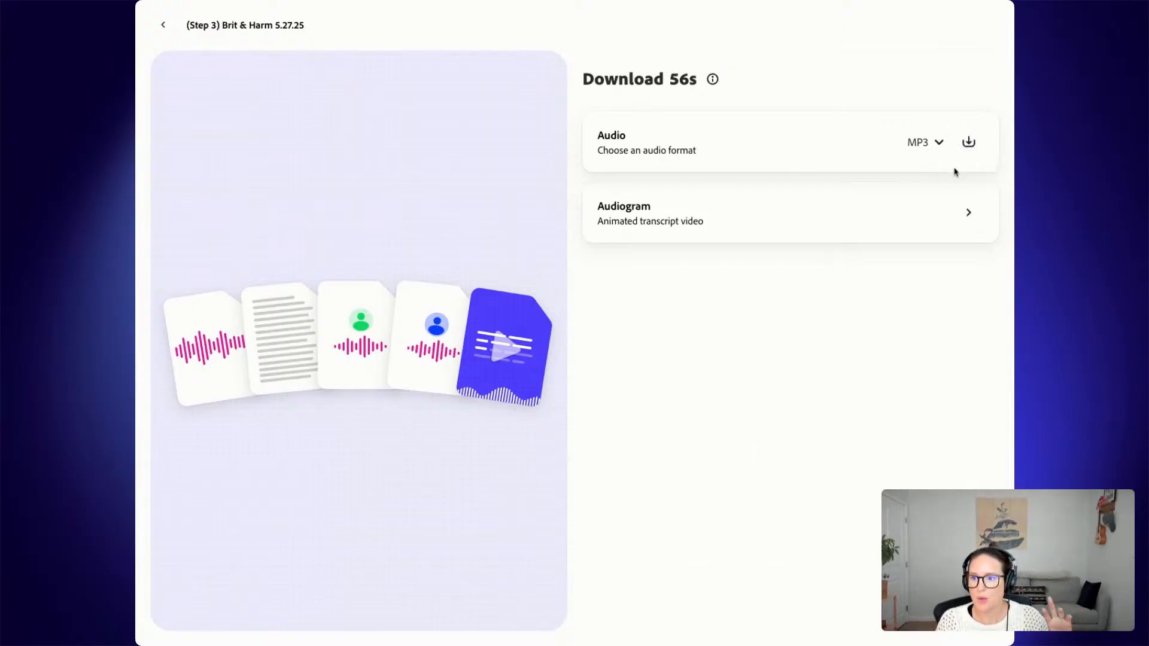
{"action": "left_click", "coordinate": [933, 151]}
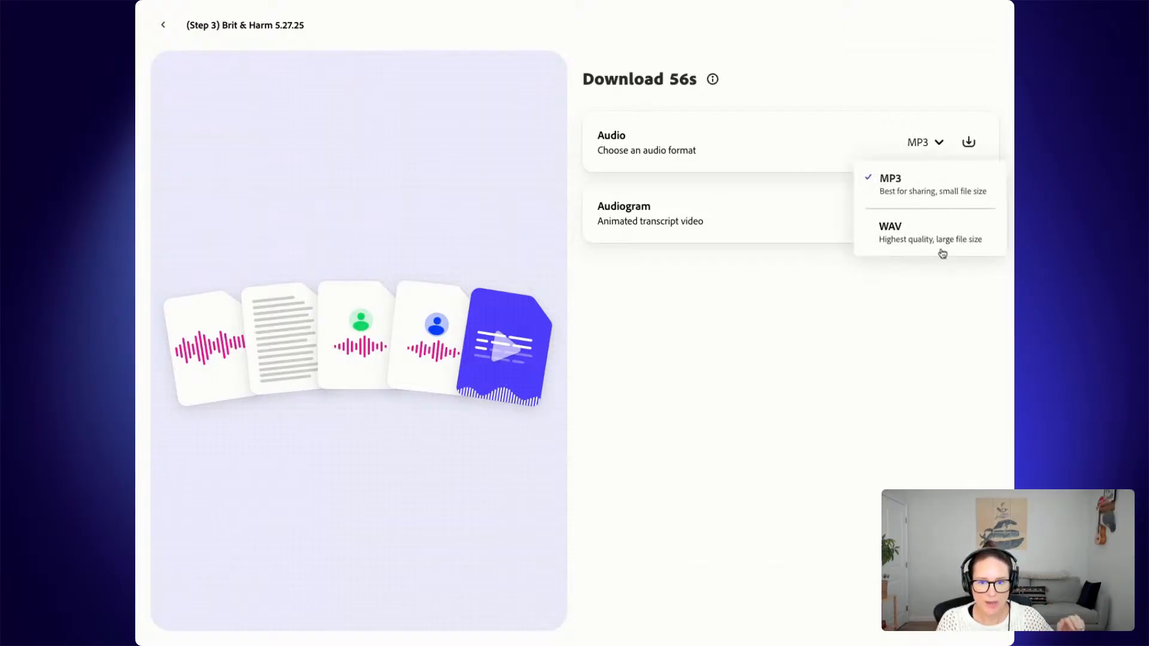
{"action": "left_click", "coordinate": [876, 106]}
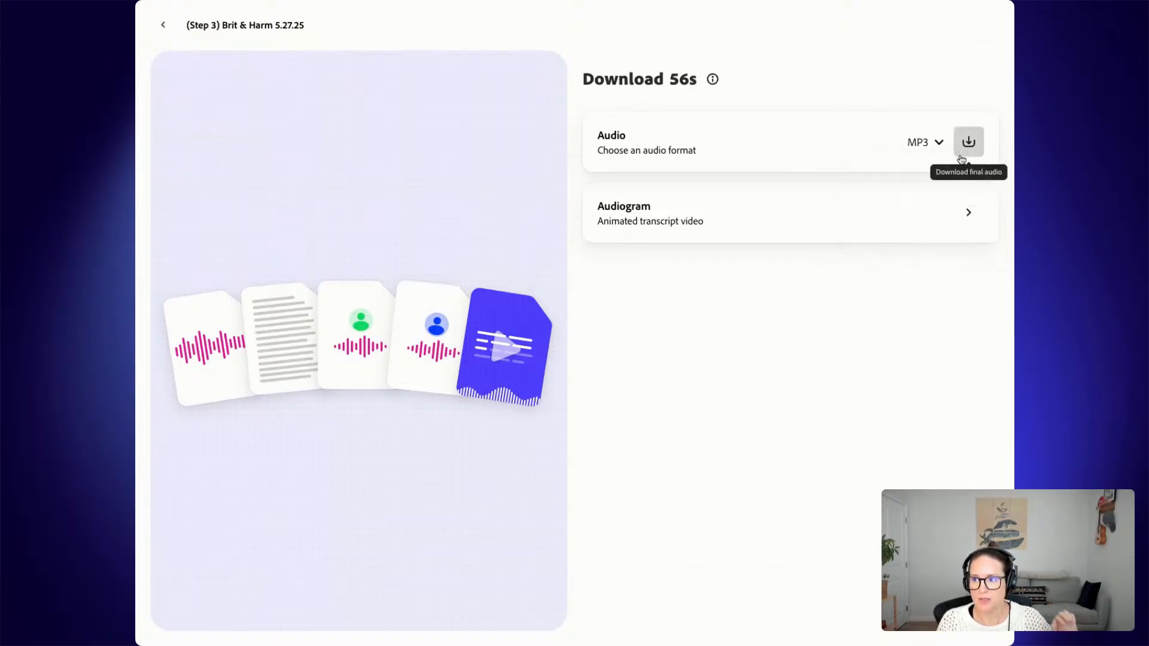
- Open the audiogram settings for the selected passage and set the video size to Square
{"action": "left_click", "coordinate": [964, 225]}
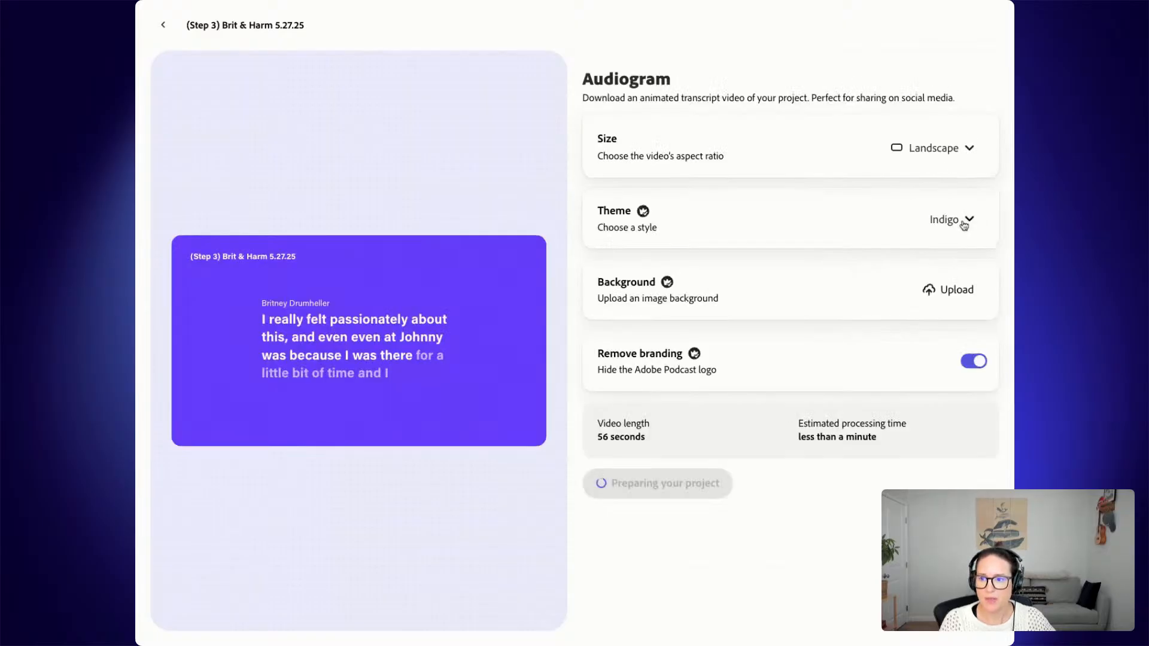
{"action": "left_click", "coordinate": [943, 160]}
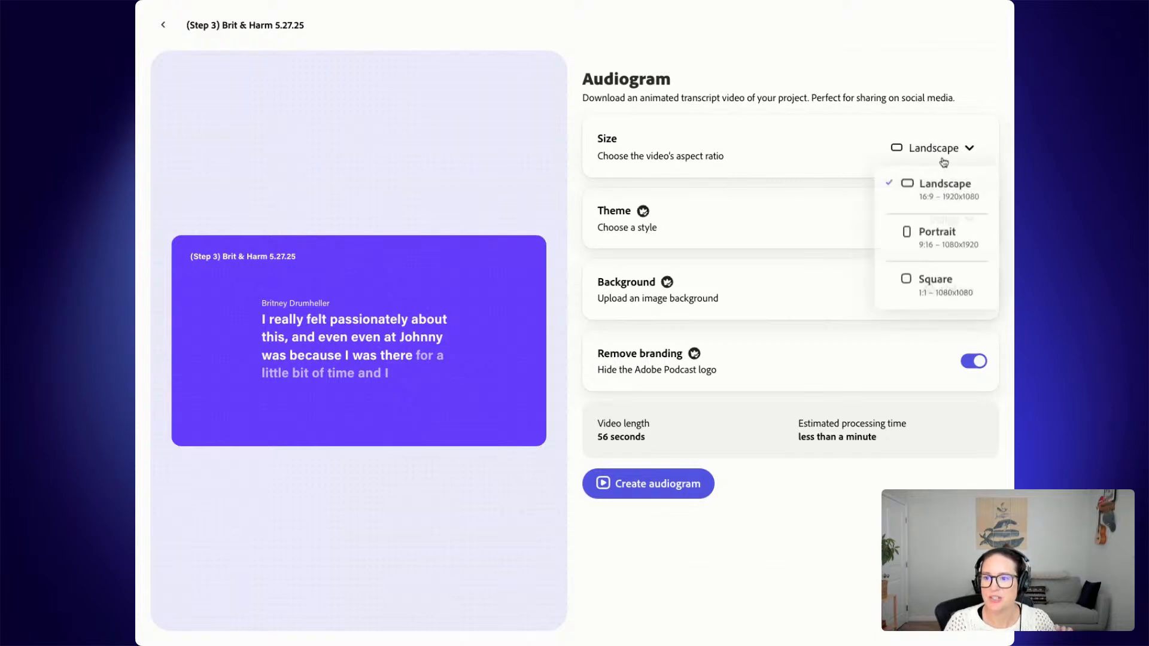
{"action": "left_click", "coordinate": [941, 292]}
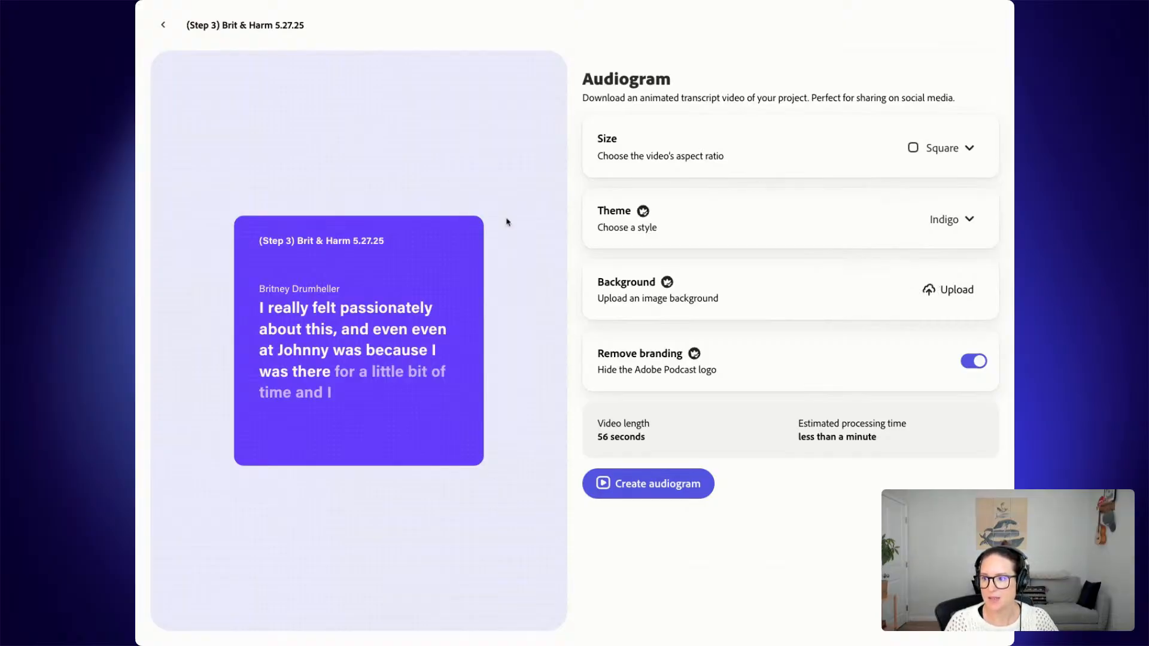
- Preview the Light, Retro, Whiteboard, Traditional and Grit themes for the audiogram, and set the theme to Doodle
{"action": "left_click", "coordinate": [948, 219]}
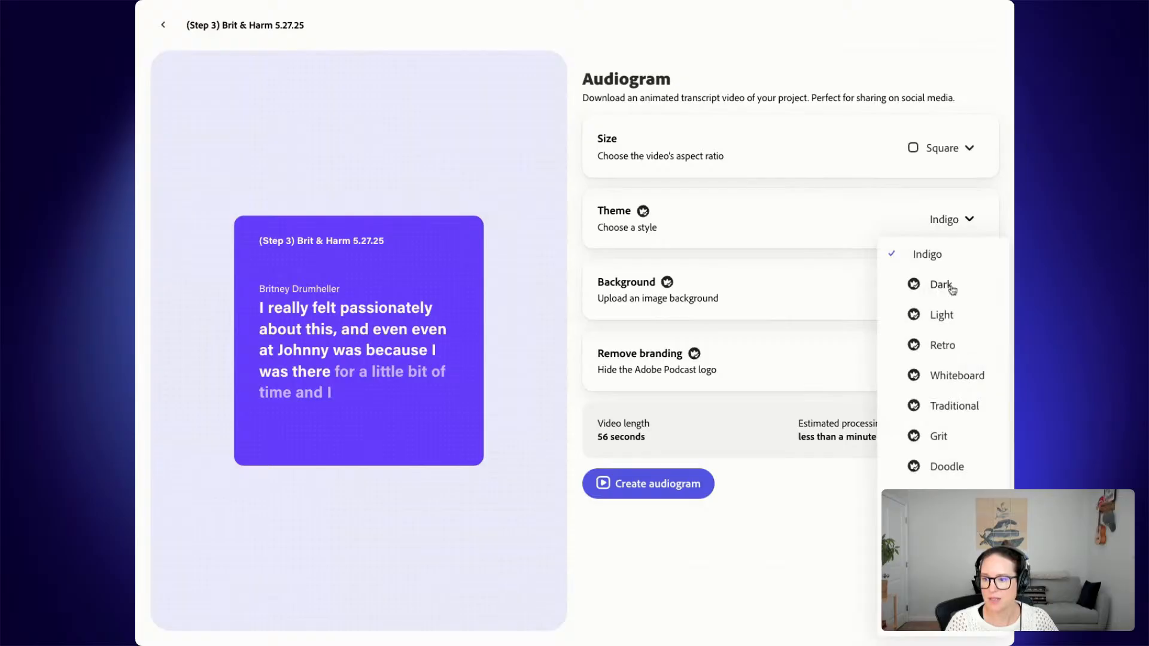
{"action": "left_click", "coordinate": [946, 317]}
{"action": "left_click", "coordinate": [944, 349]}
{"action": "left_click", "coordinate": [942, 376]}
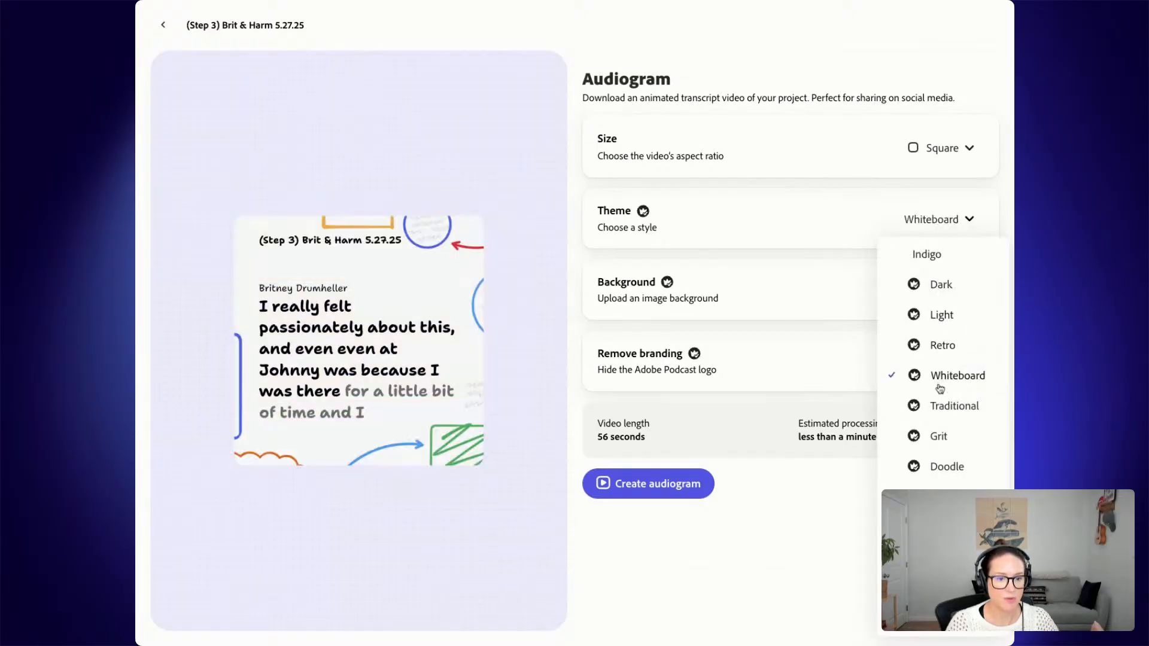
{"action": "left_click", "coordinate": [941, 405]}
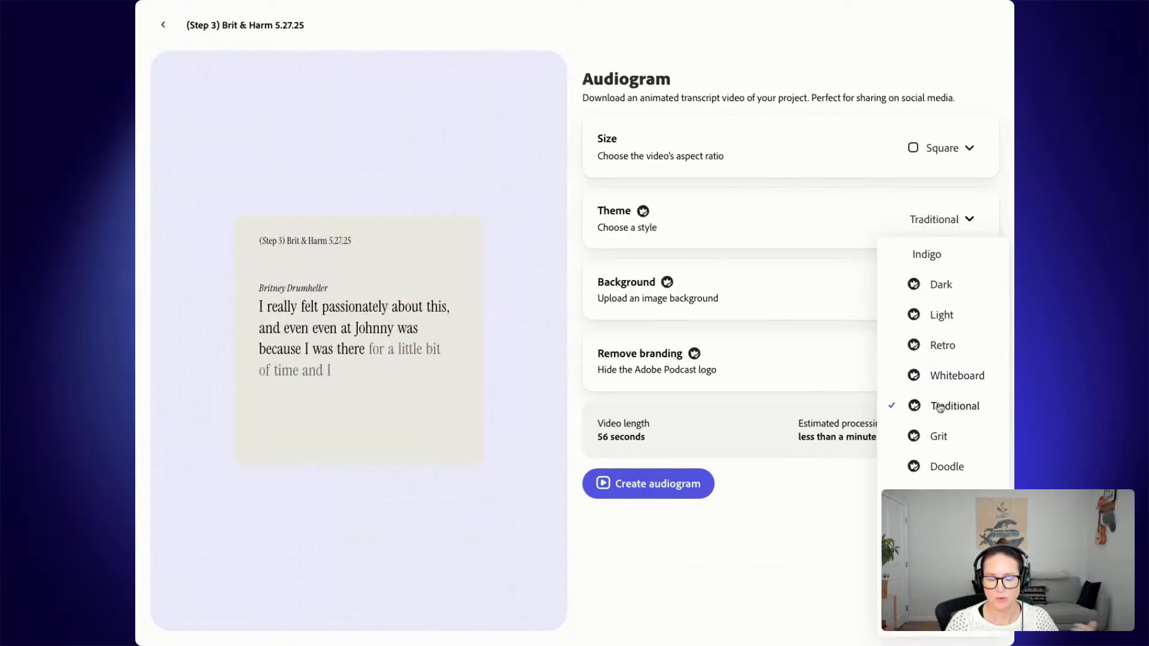
{"action": "left_click", "coordinate": [940, 437]}
{"action": "left_click", "coordinate": [939, 472]}
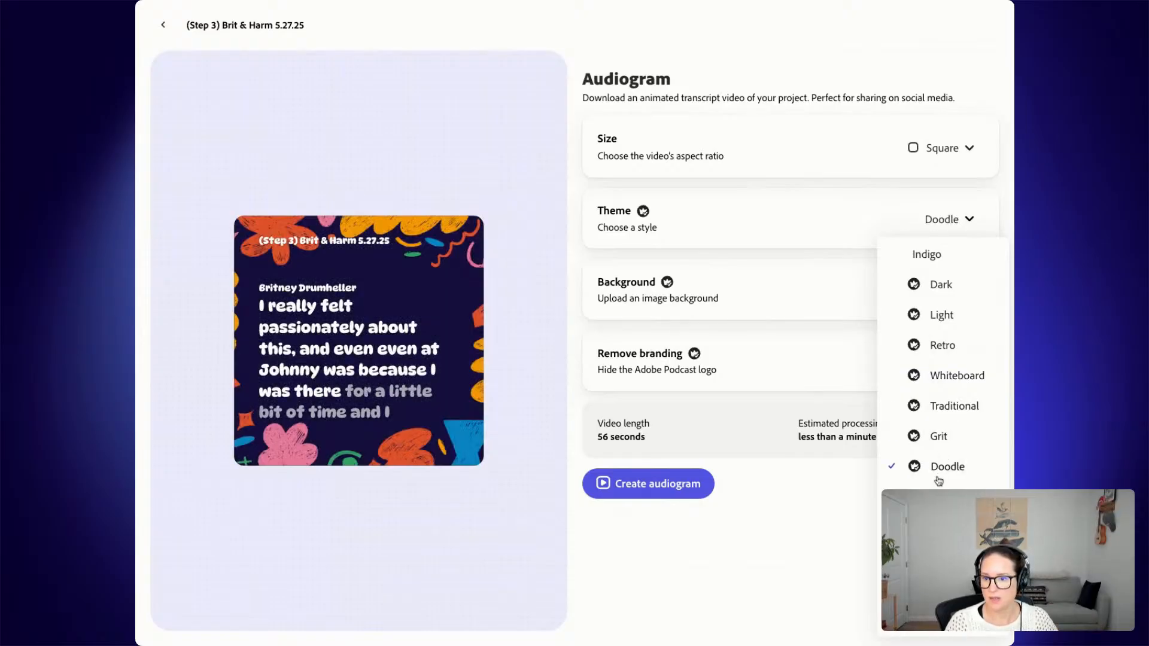
{"action": "left_click", "coordinate": [939, 479]}
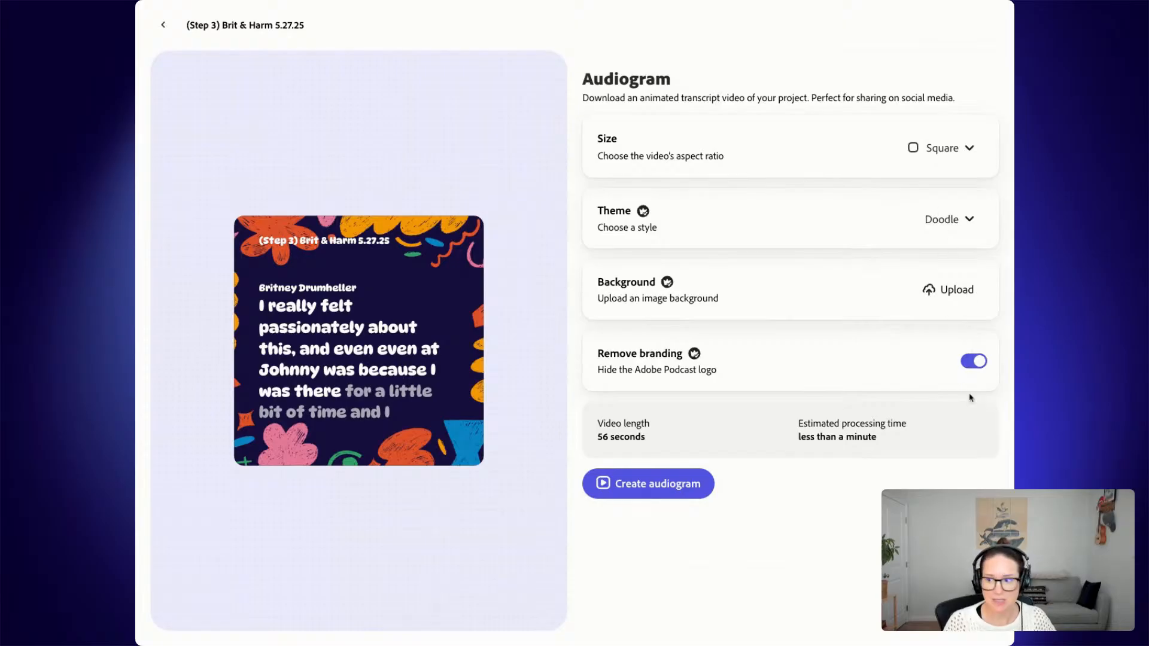
- Show the Adobe Podcast logo on the audiogram and hide it again, then upload IMG_3003.jpg as the background
{"action": "left_click", "coordinate": [975, 363]}
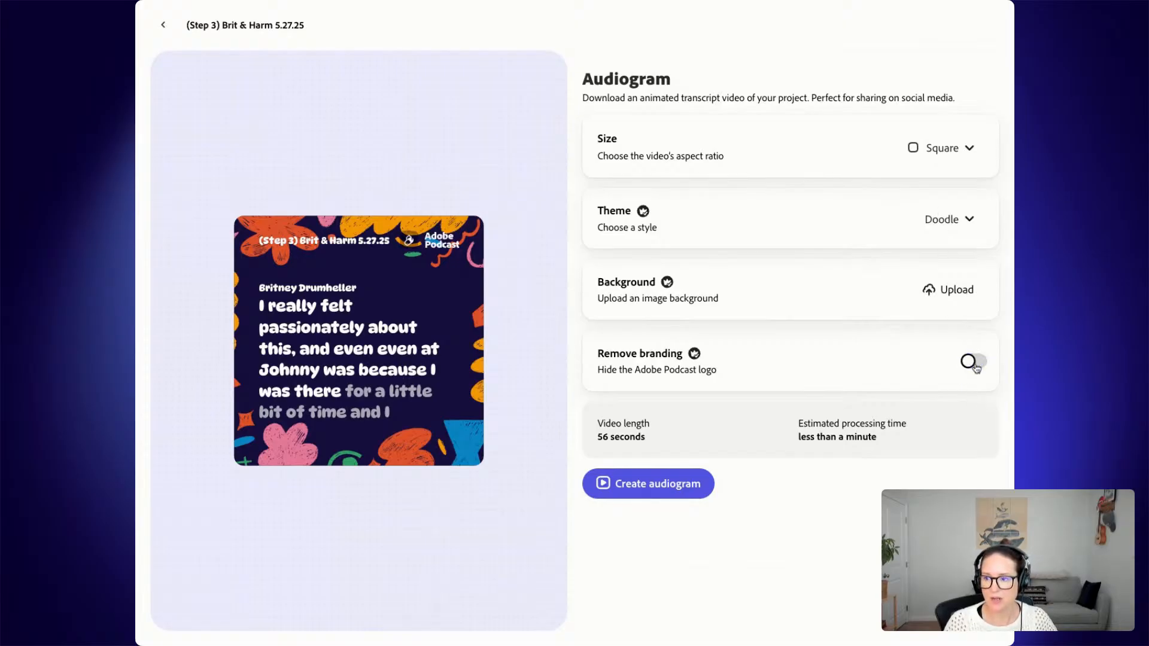
{"action": "left_click", "coordinate": [975, 363]}
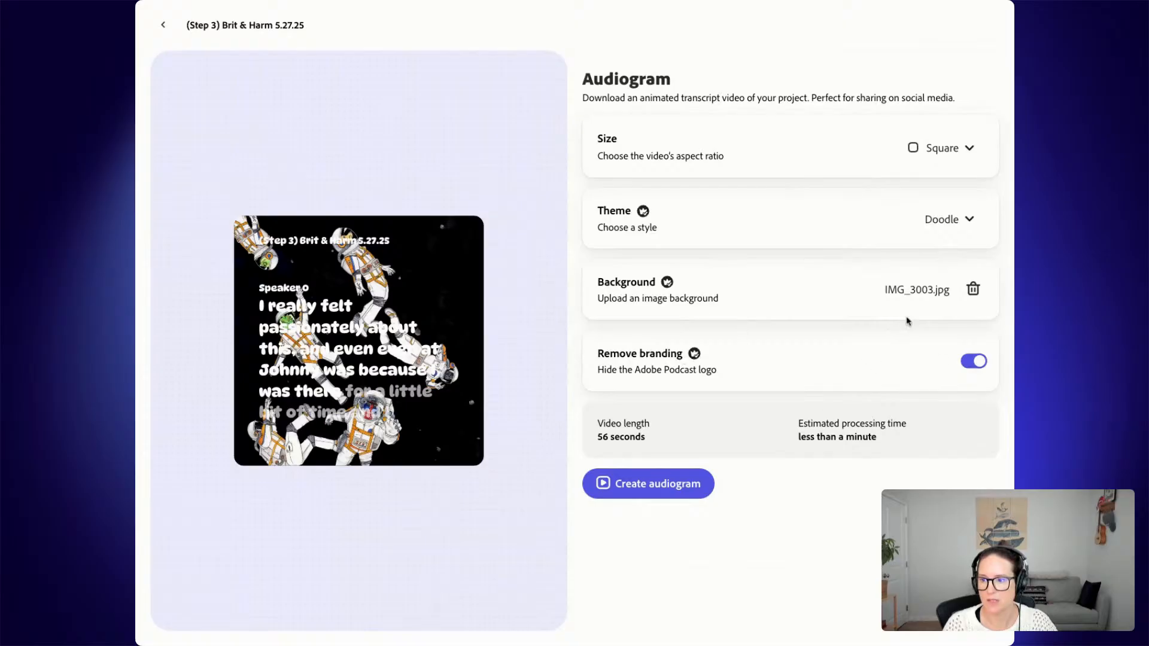
- Set the audiogram's theme to Sunset
{"action": "left_click", "coordinate": [946, 222]}
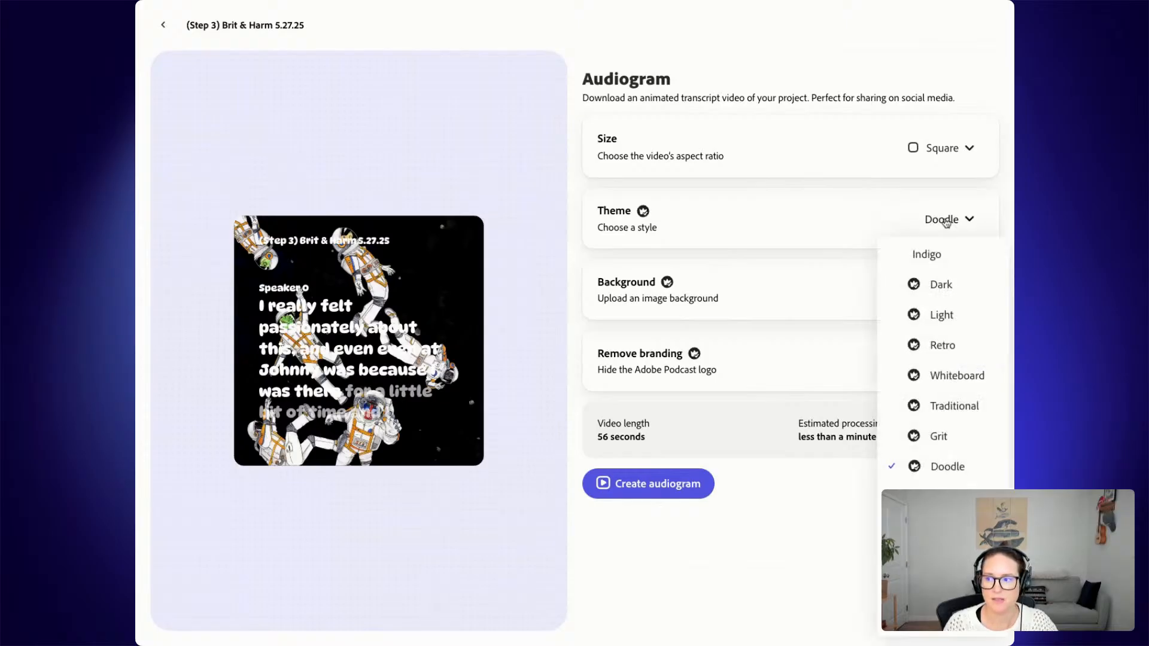
{"action": "left_click", "coordinate": [935, 286]}
{"action": "left_click", "coordinate": [934, 232]}
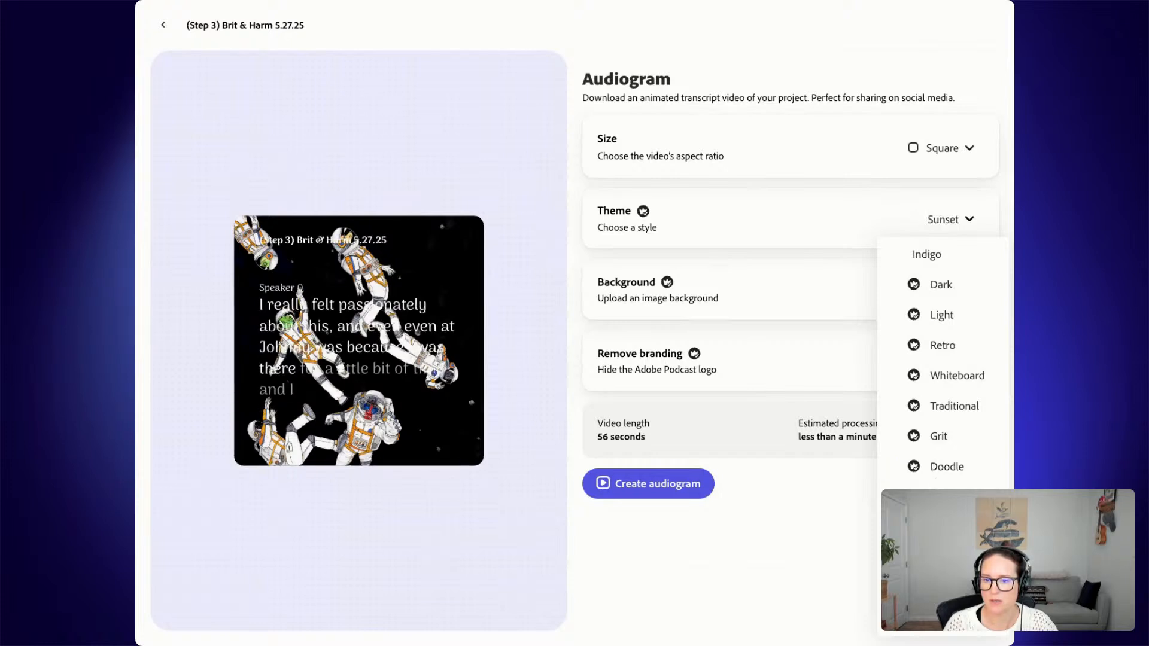
{"action": "left_click", "coordinate": [946, 527]}
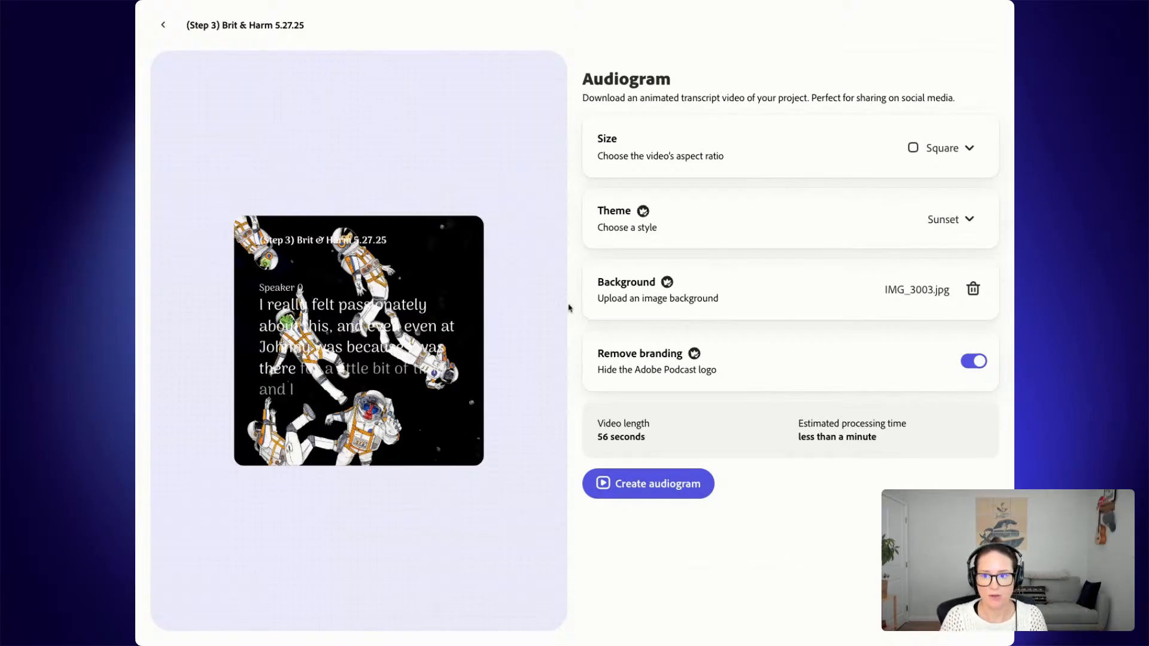
- Leave the audiogram settings, reopen the "(Step 3)" project from the home page and search its transcript for "spark"
{"action": "left_click", "coordinate": [165, 30]}
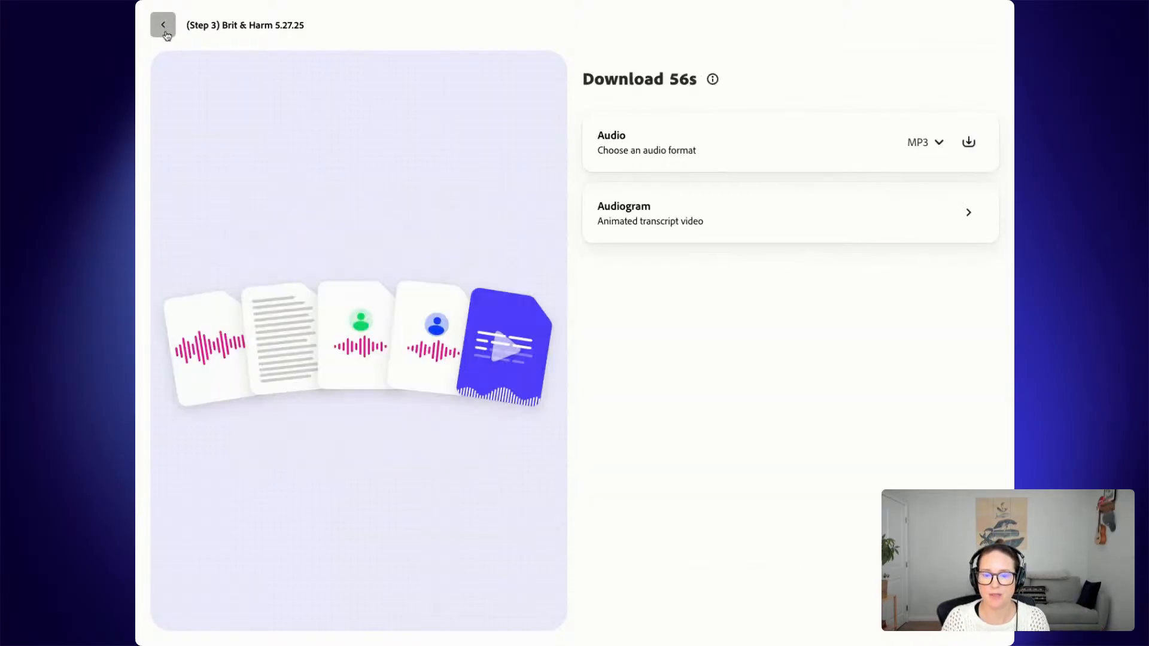
{"action": "left_click", "coordinate": [165, 25]}
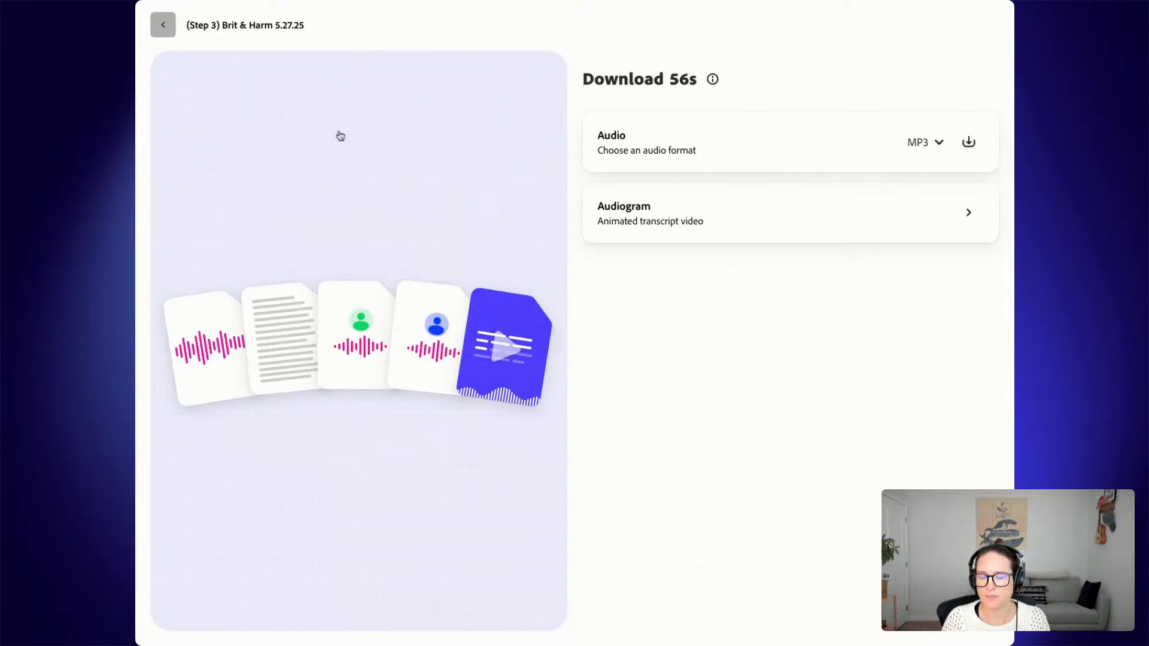
{"action": "scroll", "coordinate": [482, 308], "scroll_direction": "down", "scroll_amount": 2}
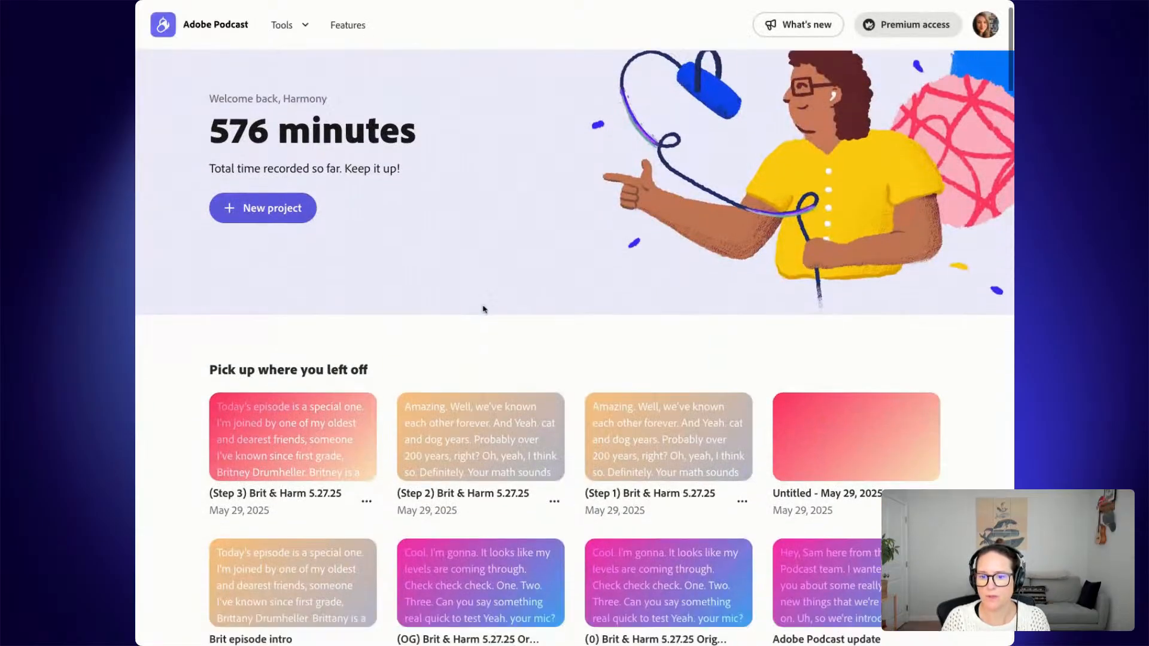
{"action": "left_click", "coordinate": [308, 439]}
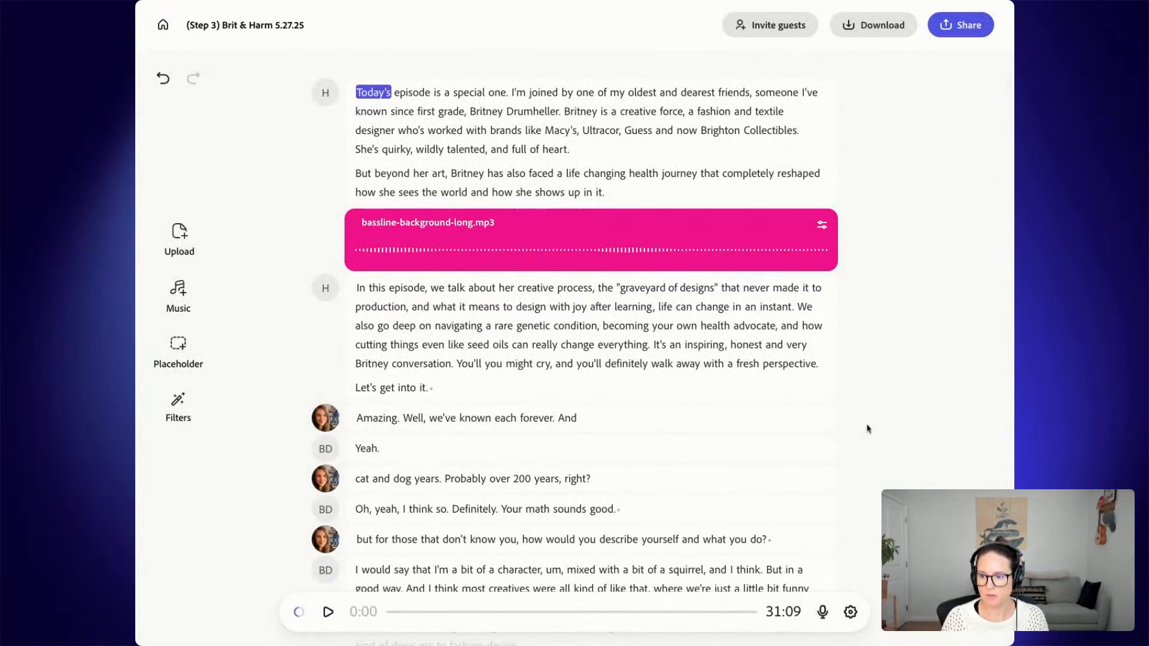
{"action": "key", "text": "Return"}
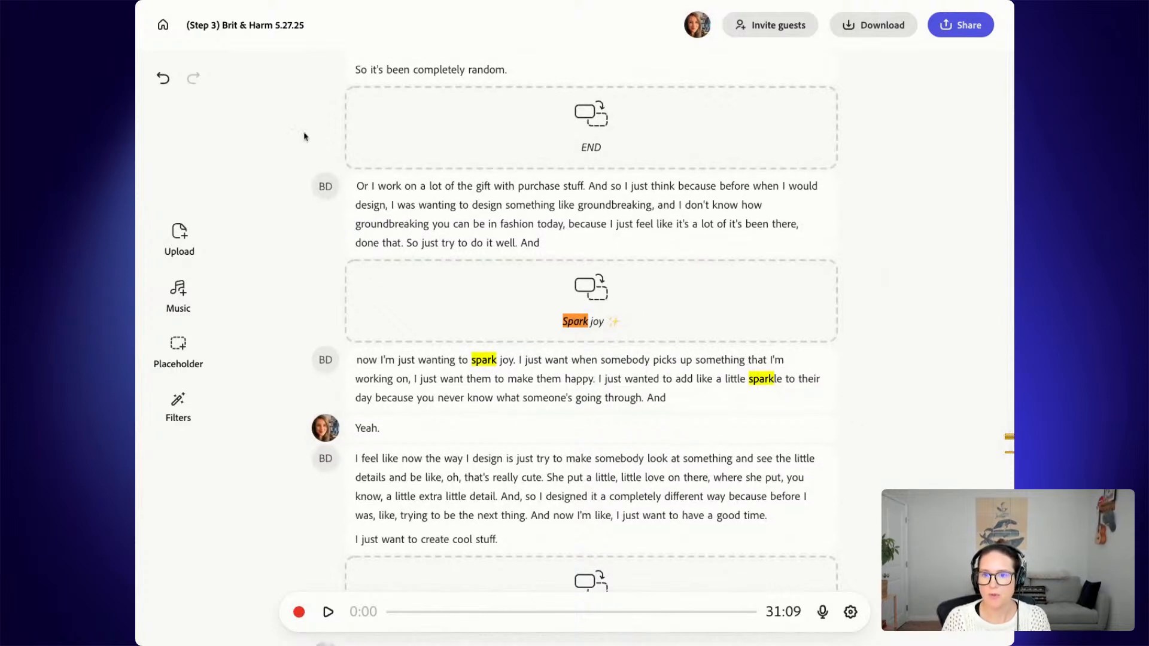
- Rename the project to "Spark Joy"
{"action": "left_click", "coordinate": [230, 27]}
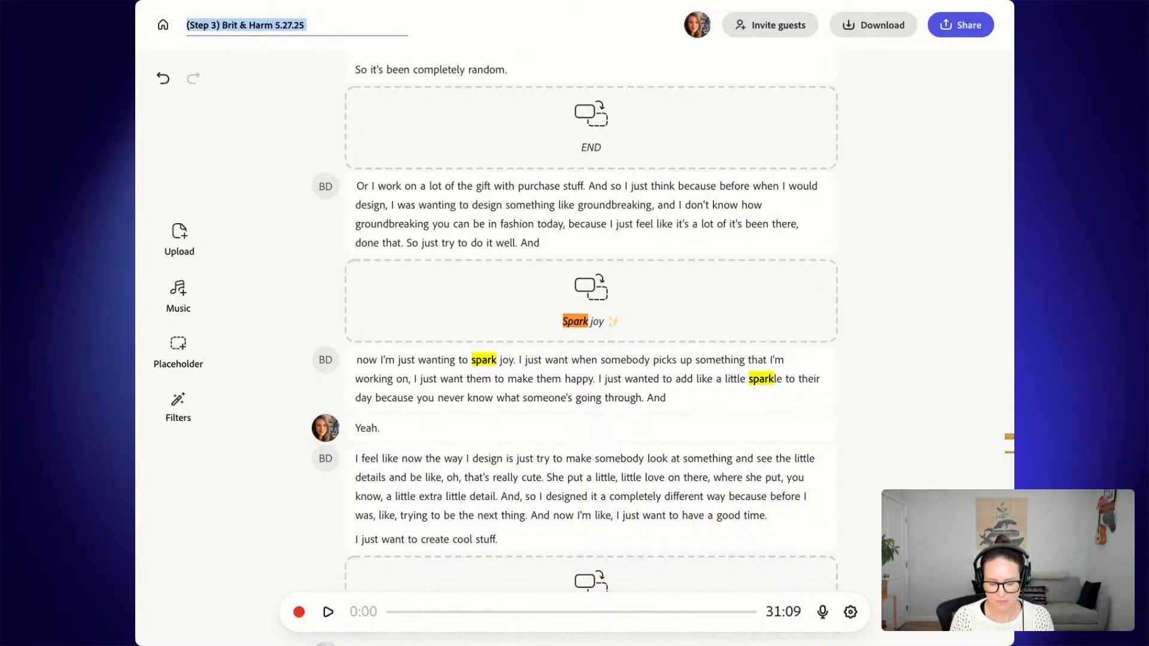
{"action": "type", "text": "Spark Joy"}
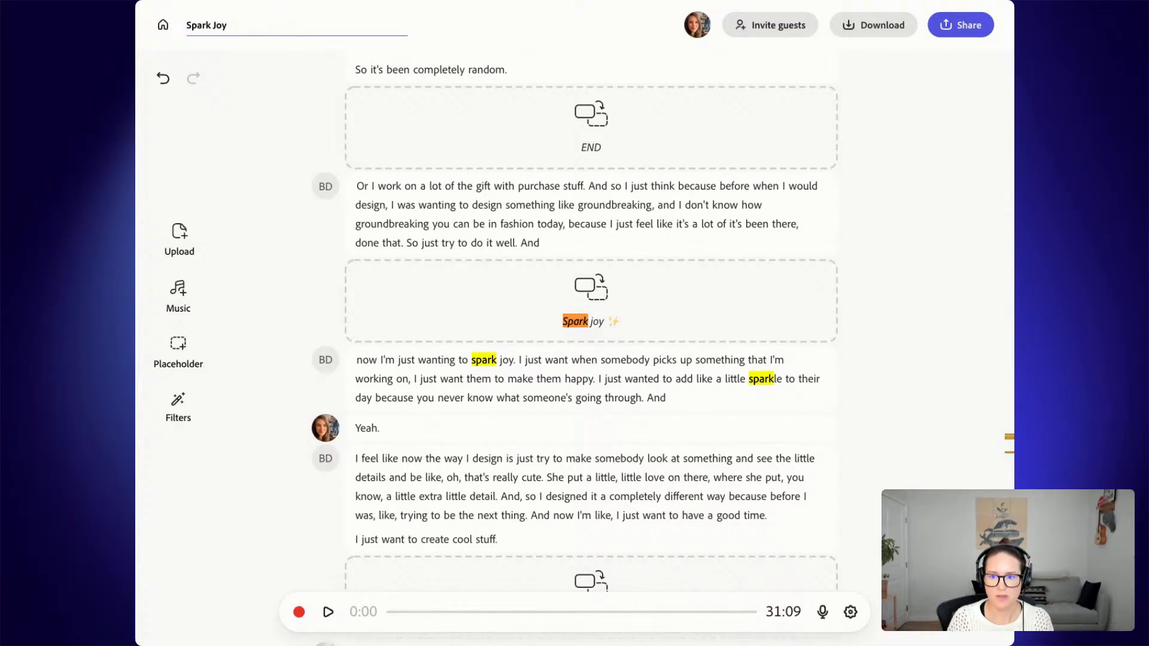
{"action": "left_click", "coordinate": [355, 459]}
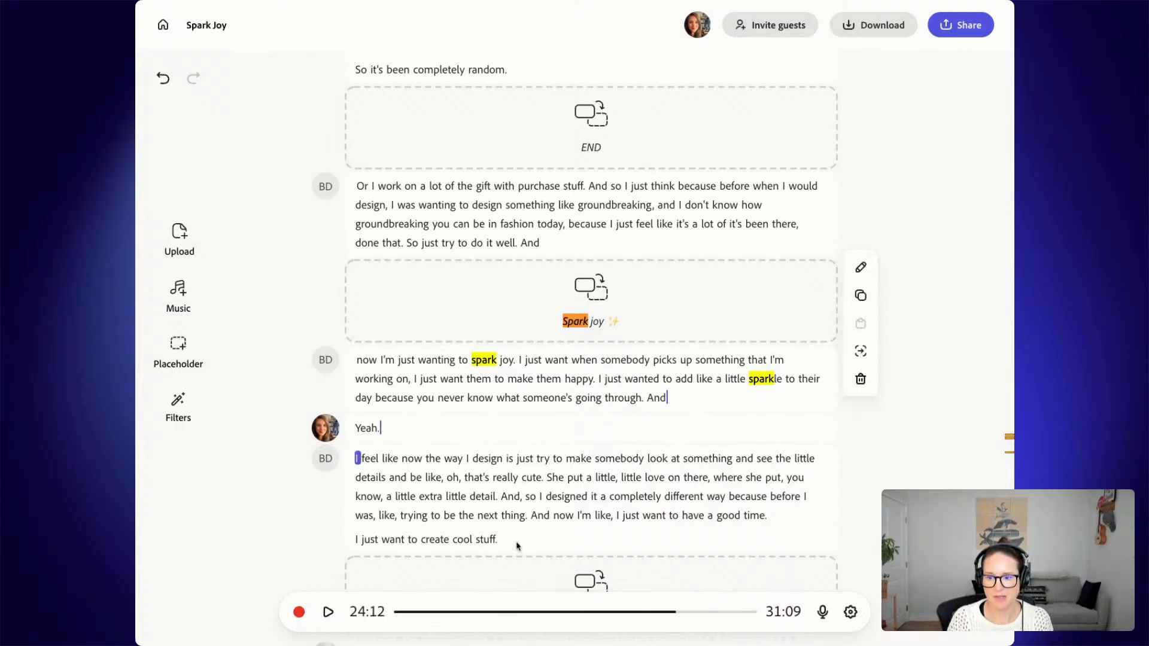
- Select the transcript passage from "now I'm just wanting to spark joy" to "I just want to create cool stuff" and open its audiogram settings
{"action": "mouse_move", "coordinate": [518, 546]}
{"action": "left_mouse_down"}
{"action": "mouse_move", "coordinate": [374, 398]}
{"action": "mouse_move", "coordinate": [354, 360]}
{"action": "left_mouse_up"}
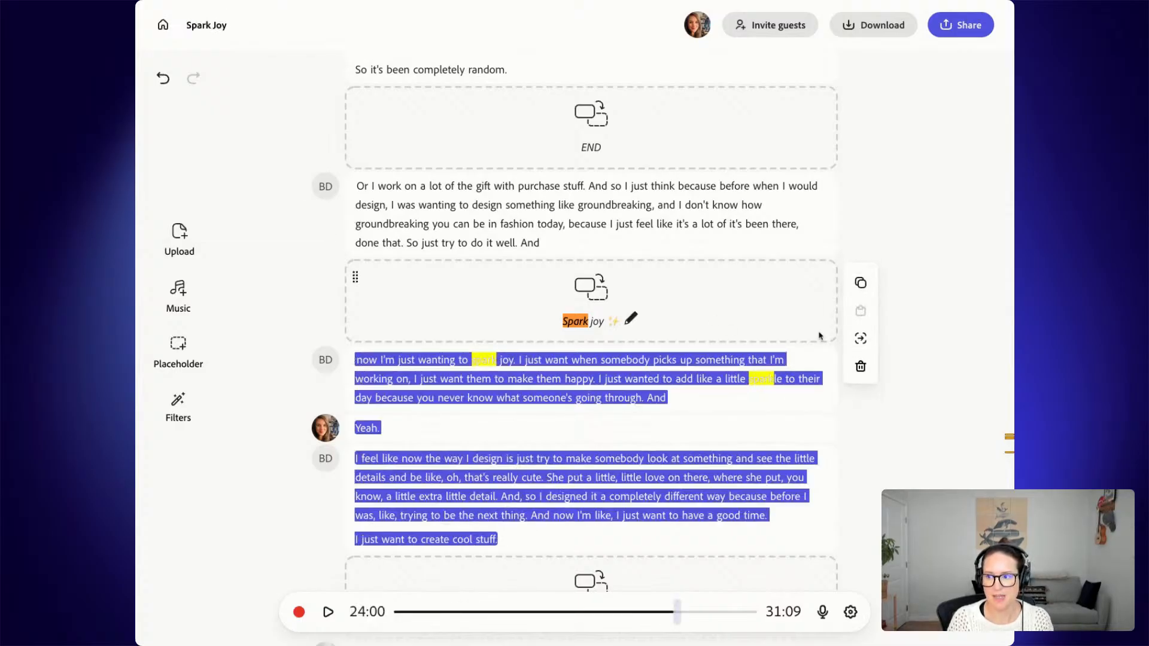
{"action": "left_click", "coordinate": [861, 338]}
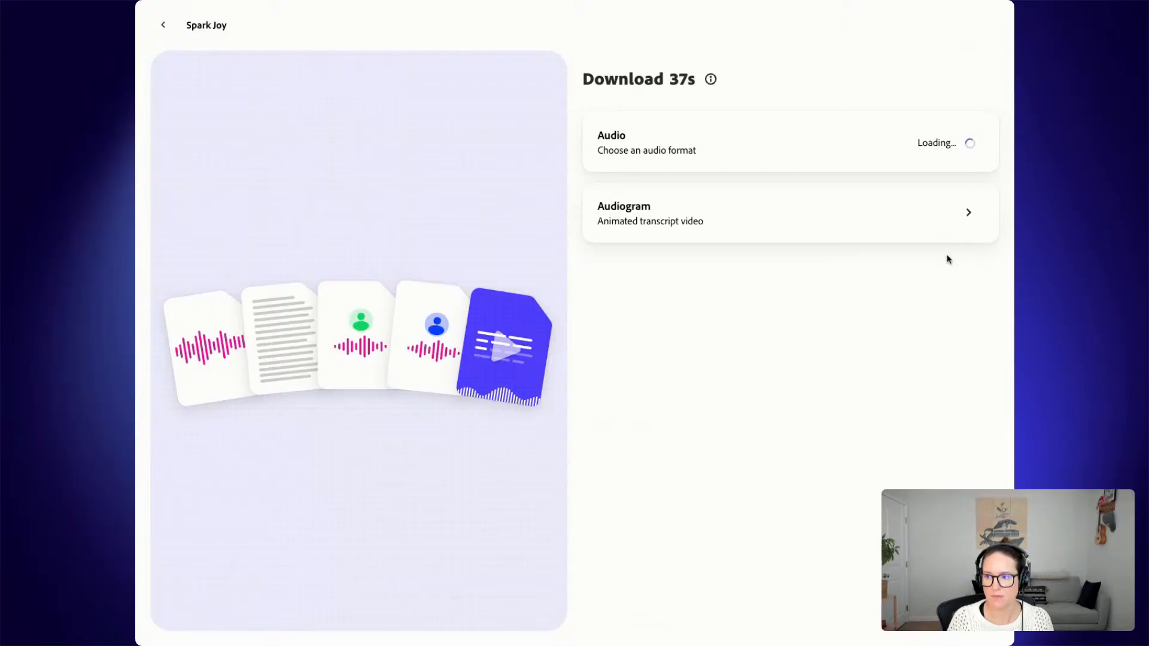
{"action": "left_click", "coordinate": [969, 213]}
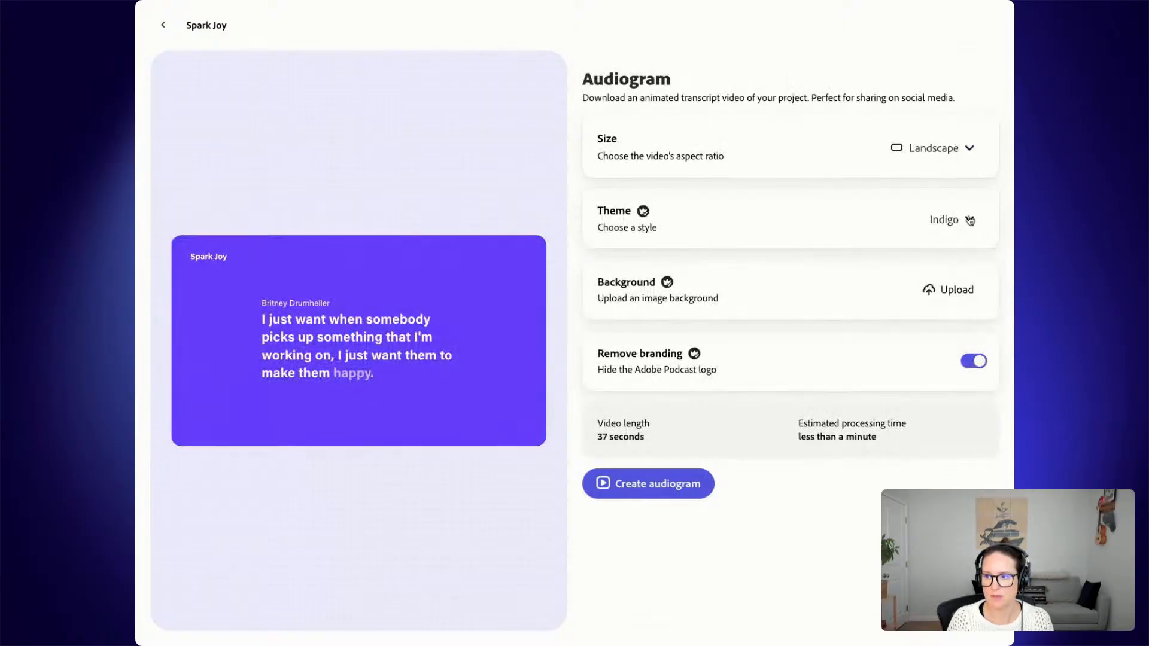
- Set the audiogram size to Square and upload IMG_3001.jpg as its background
{"action": "left_click", "coordinate": [925, 153]}
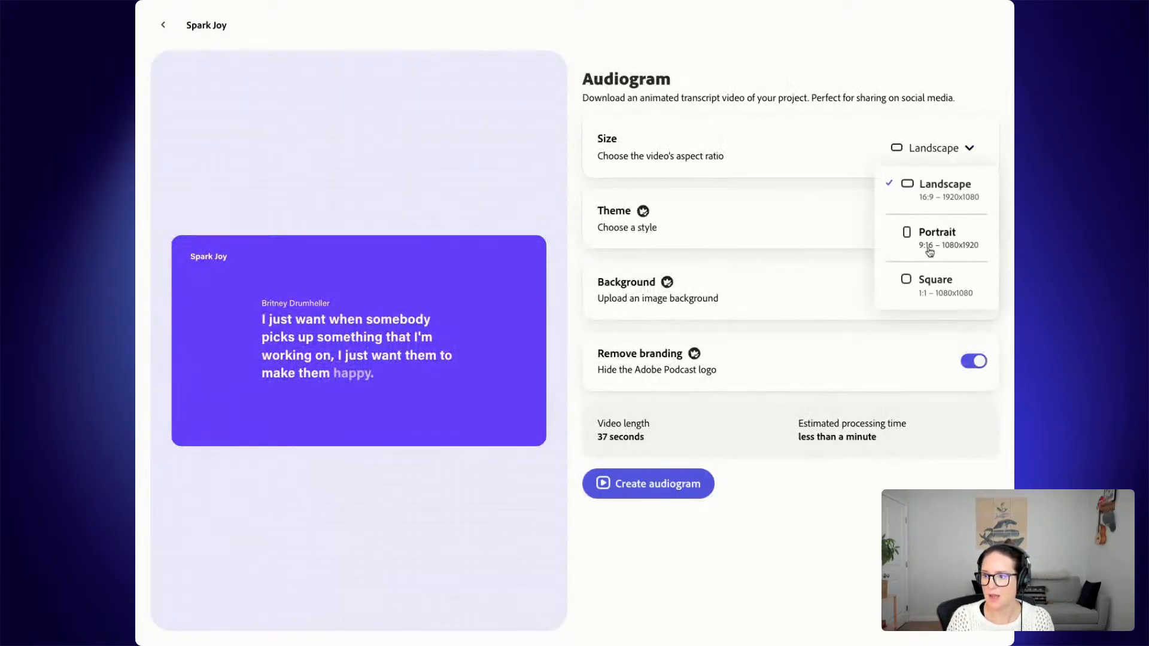
{"action": "left_click", "coordinate": [928, 282]}
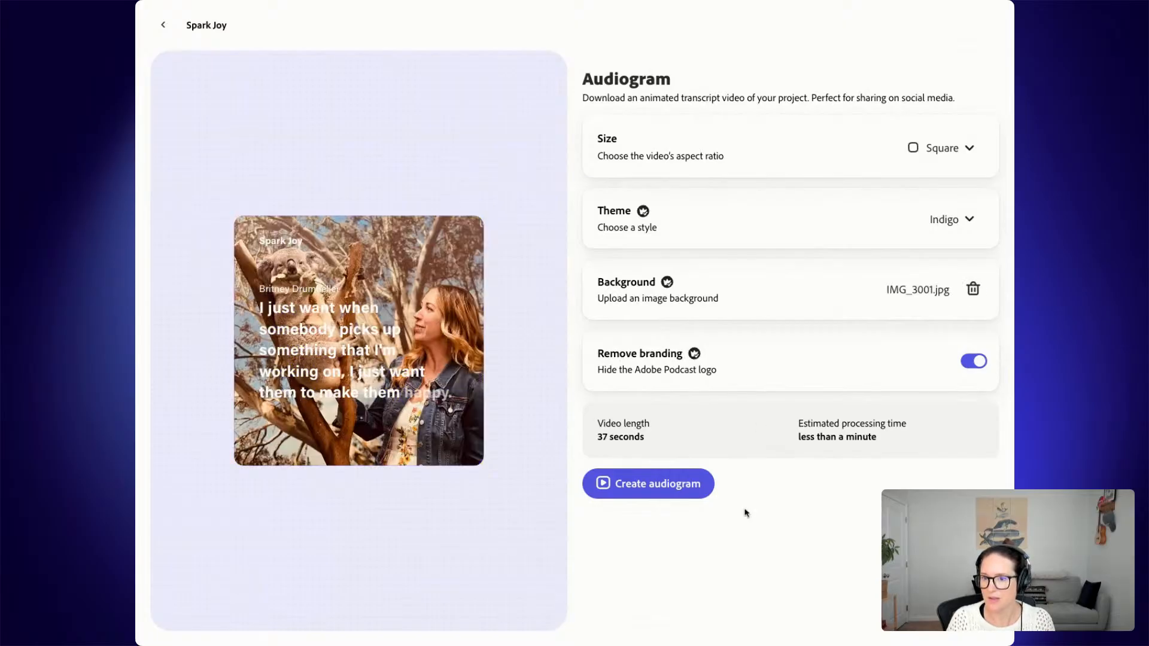
- Set the audiogram theme to Dark and turn off the Remove branding option
{"action": "left_click", "coordinate": [948, 219]}
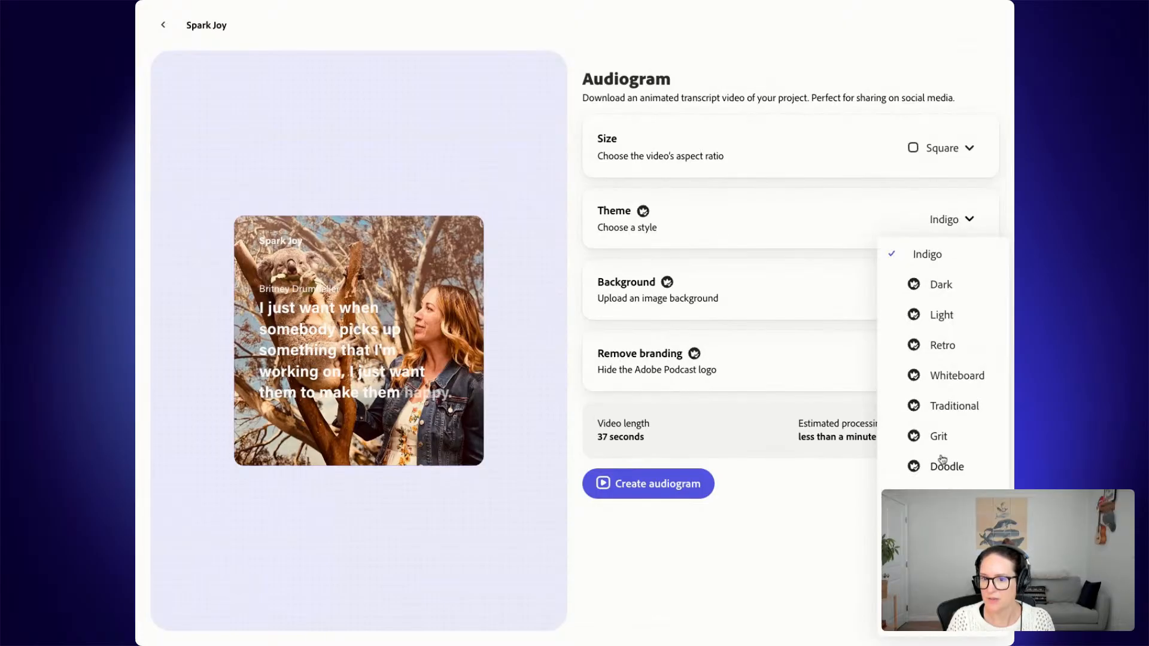
{"action": "left_click", "coordinate": [940, 324]}
{"action": "left_click", "coordinate": [937, 285]}
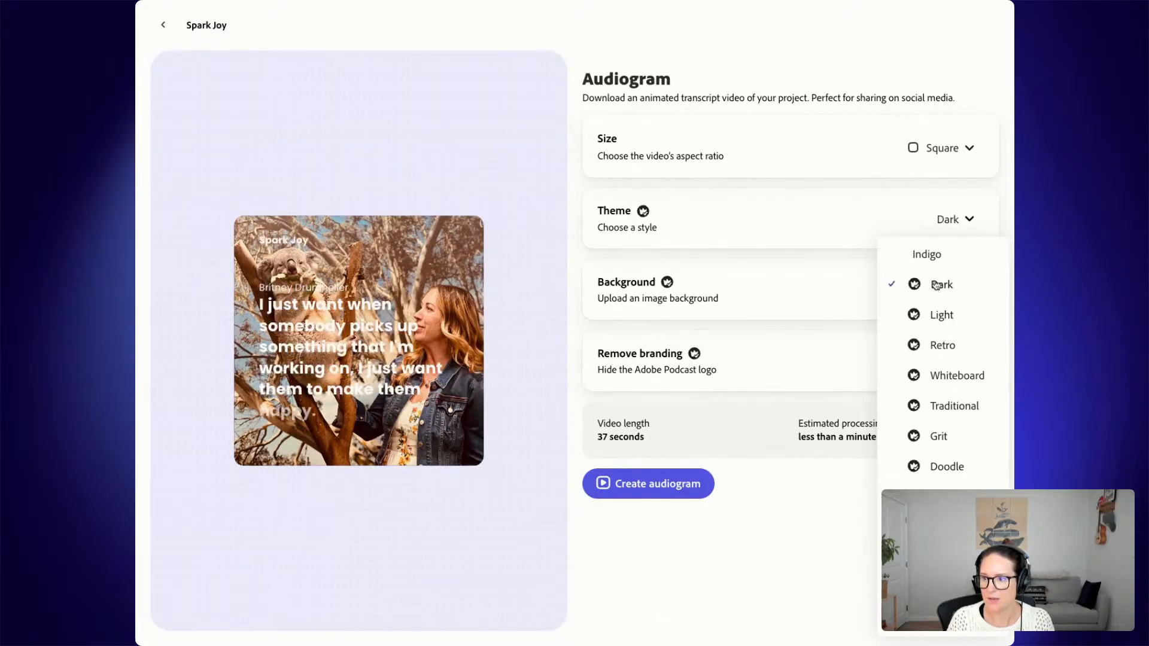
{"action": "left_click", "coordinate": [937, 286]}
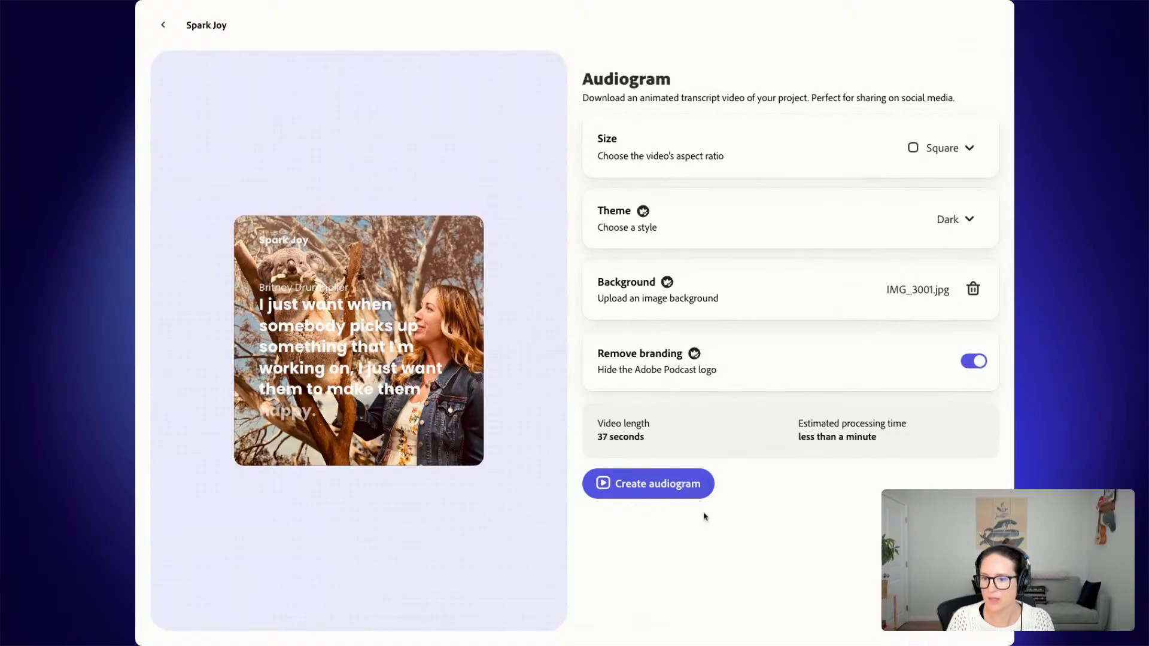
{"action": "left_click", "coordinate": [973, 361]}
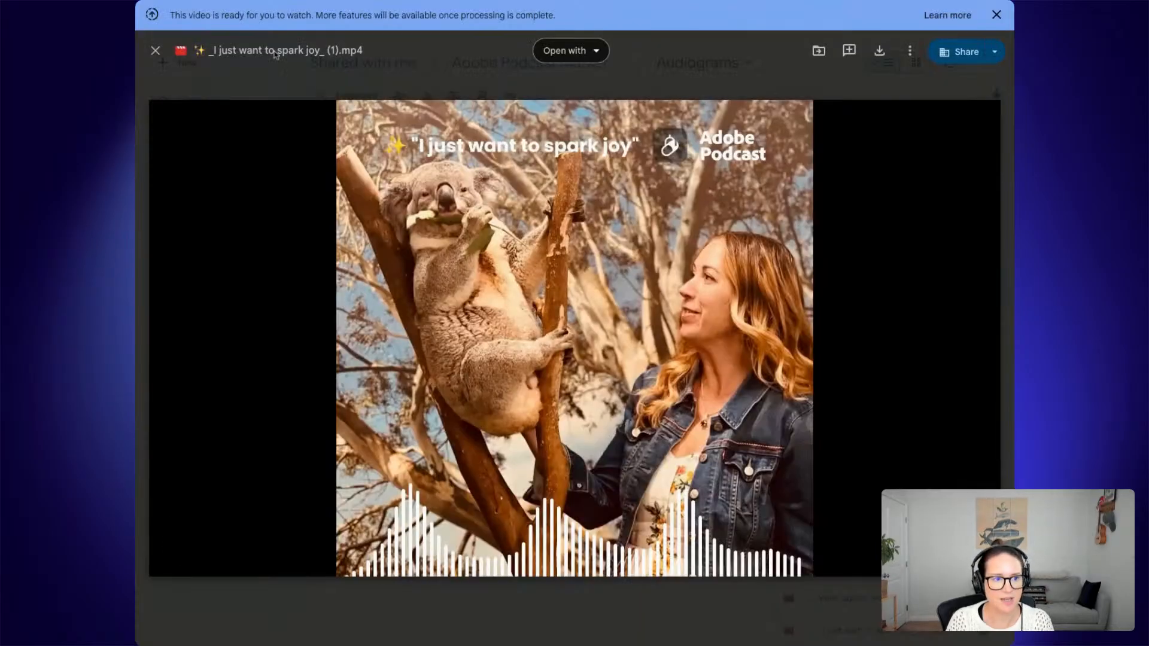
- Switch to Google Drive and play the finished "I just want to spark joy" audiogram video
{"action": "mouse_move", "coordinate": [190, 488]}
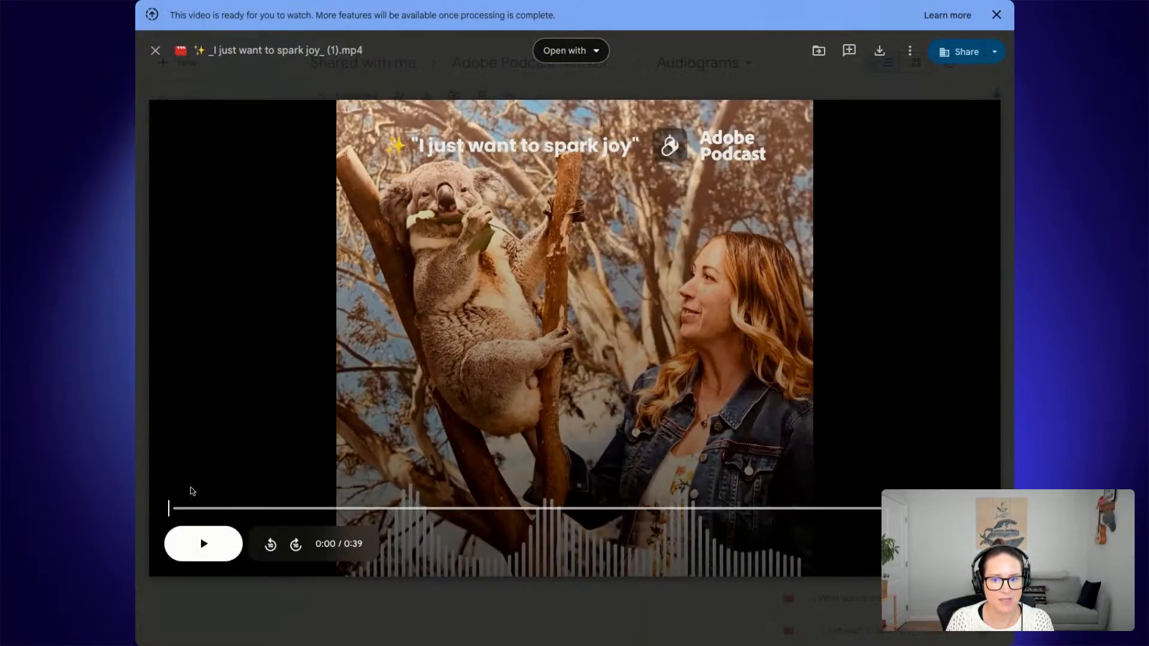
{"action": "left_click", "coordinate": [195, 557]}
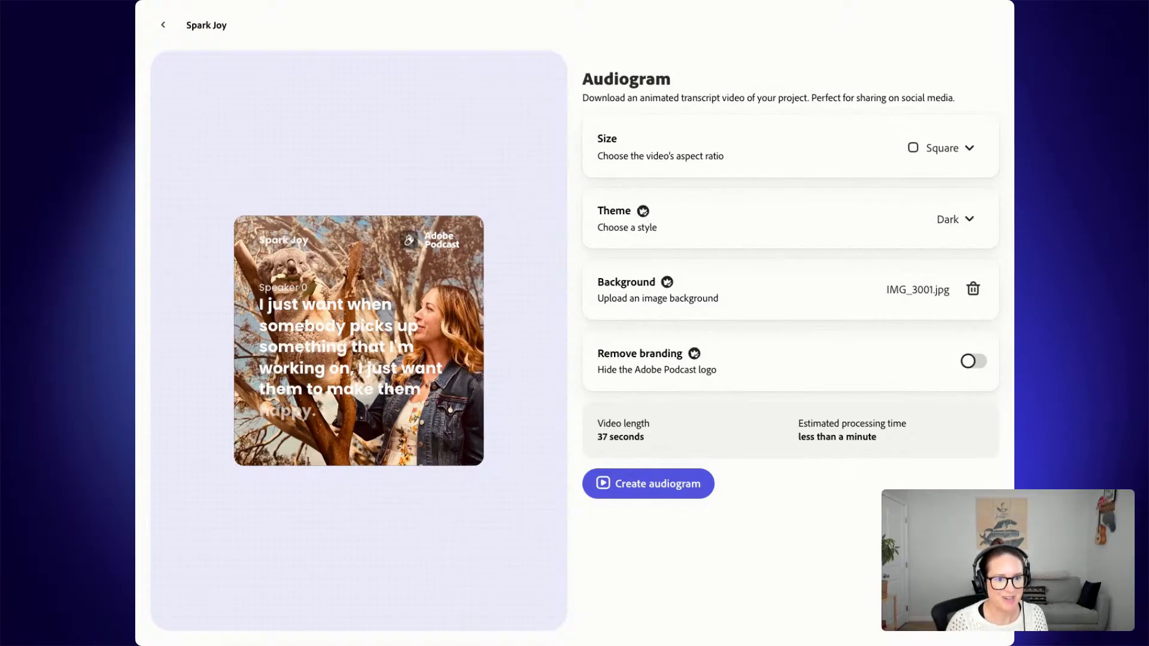
- Leave the audiogram settings, return to the home page and reopen the Spark Joy project
{"action": "left_click", "coordinate": [173, 34]}
{"action": "left_click", "coordinate": [172, 34]}
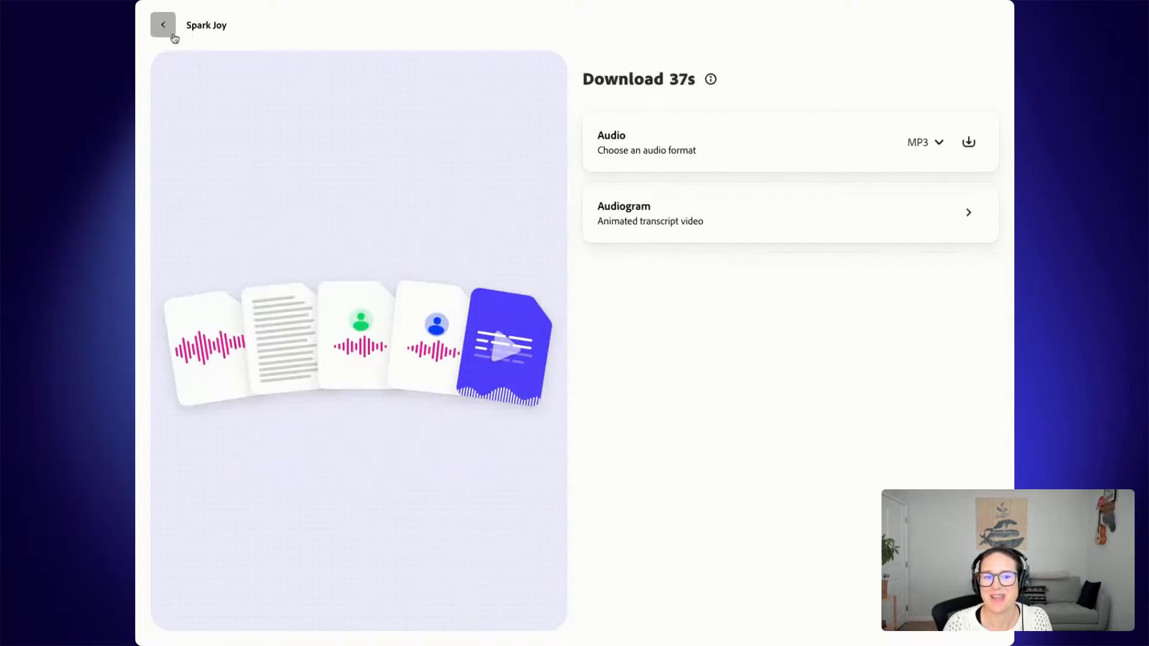
{"action": "left_click", "coordinate": [173, 36]}
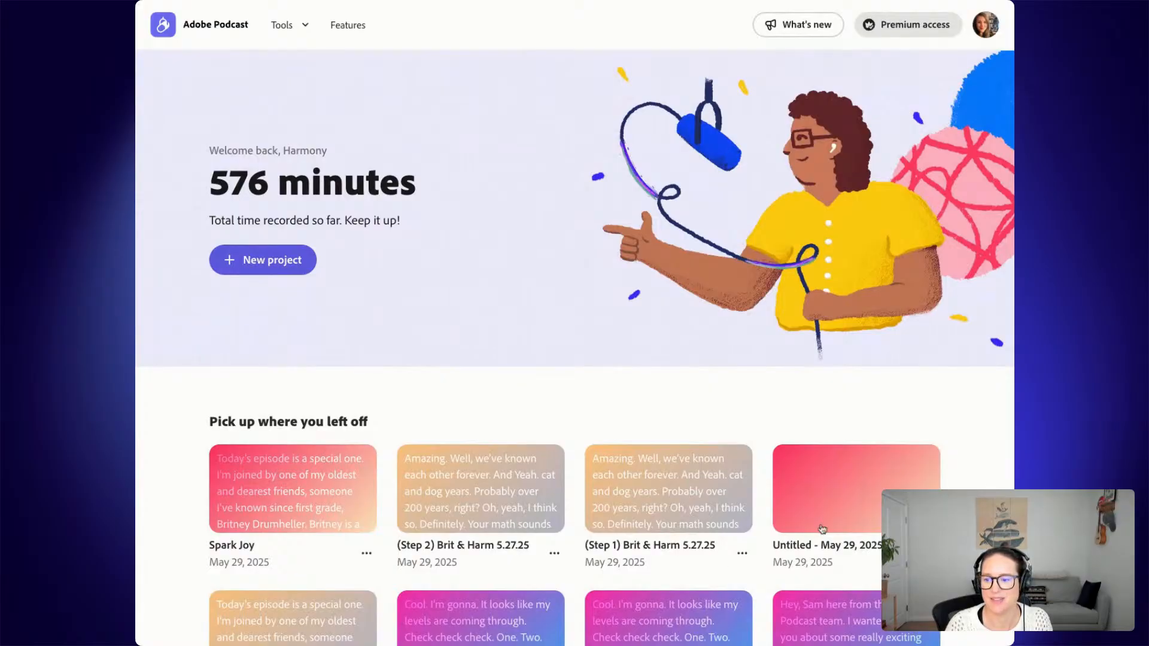
{"action": "scroll", "coordinate": [546, 471], "scroll_direction": "down", "scroll_amount": 5}
{"action": "left_click", "coordinate": [311, 326]}
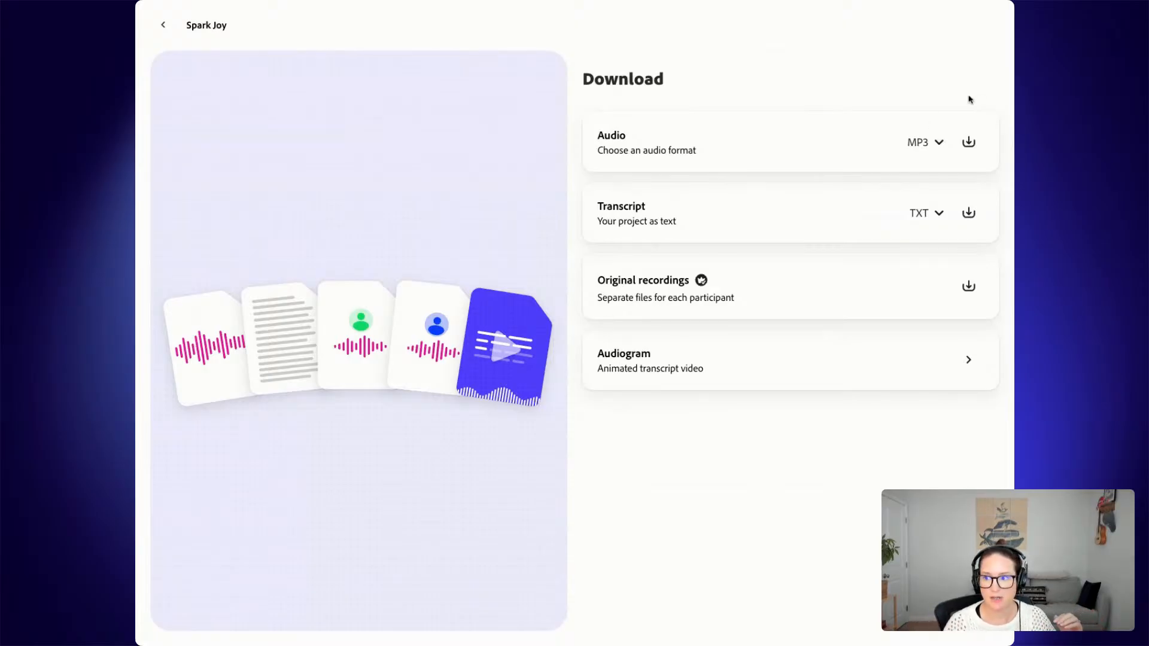
- Open the download options for the whole project and look at the available audio and transcript formats
{"action": "left_click", "coordinate": [915, 146]}
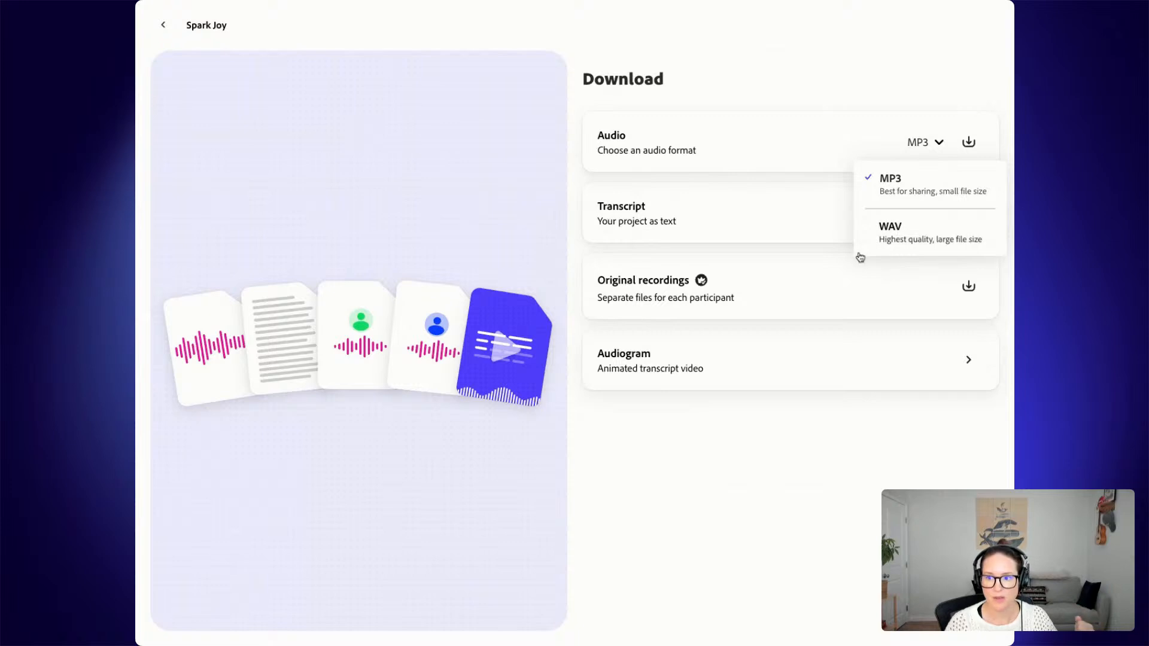
{"action": "left_click", "coordinate": [759, 93]}
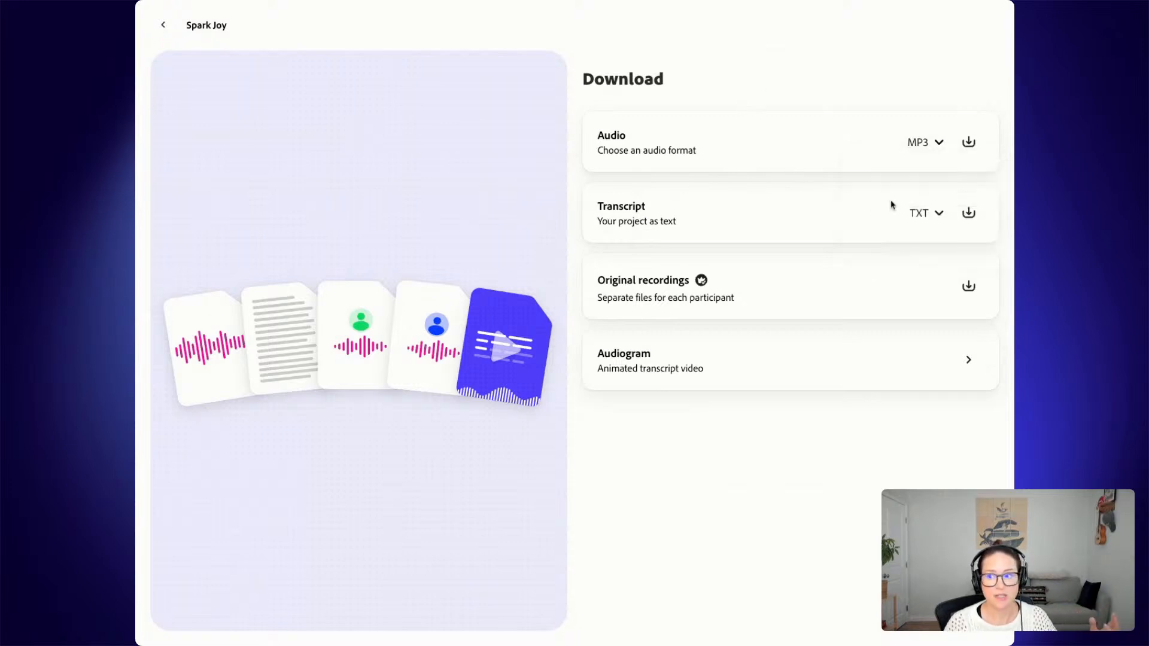
{"action": "left_click", "coordinate": [912, 223]}
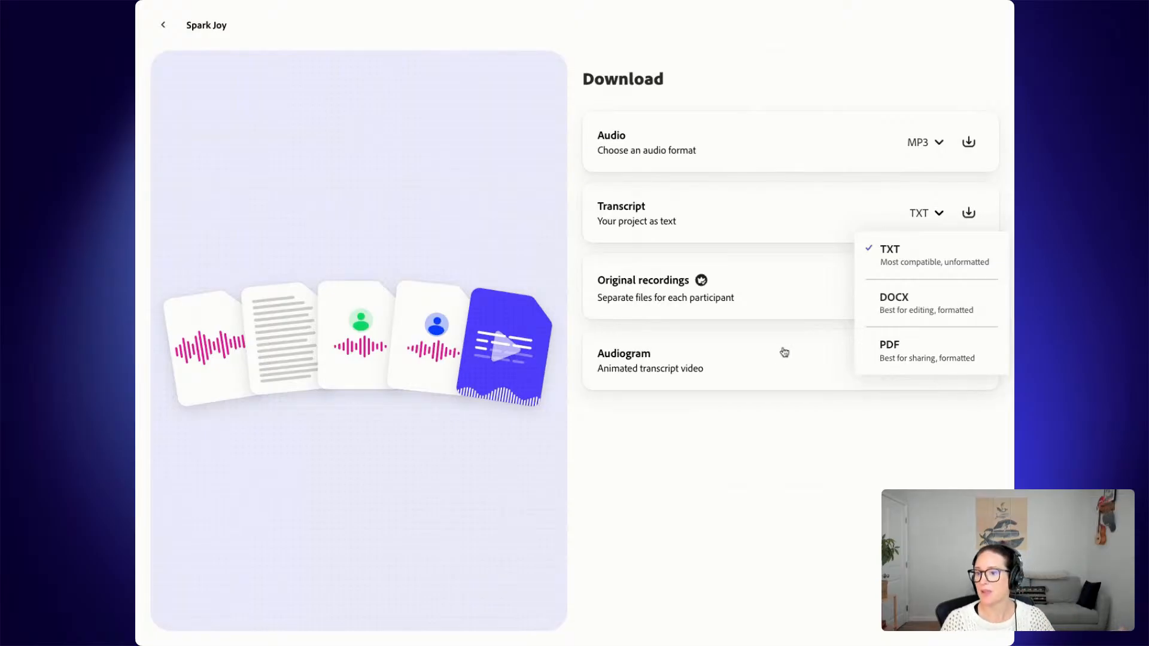
{"action": "left_click", "coordinate": [815, 446]}
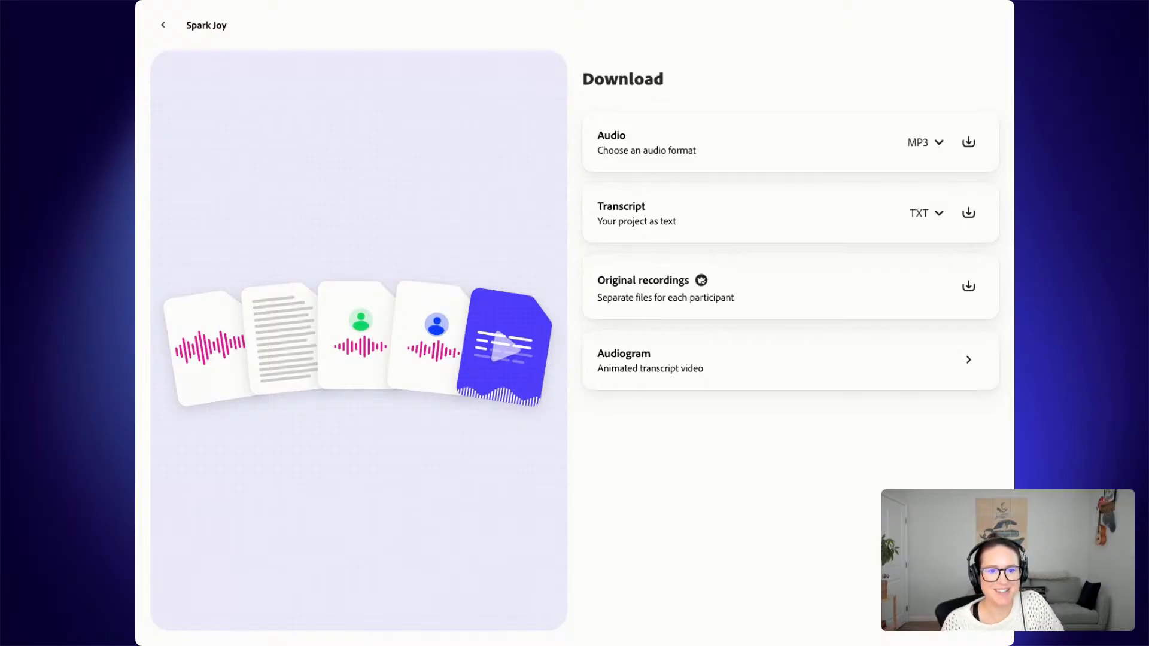
- Return to the transcript, select the pause after "Let's get into it." and open the Your music collection
{"action": "left_click", "coordinate": [162, 25]}
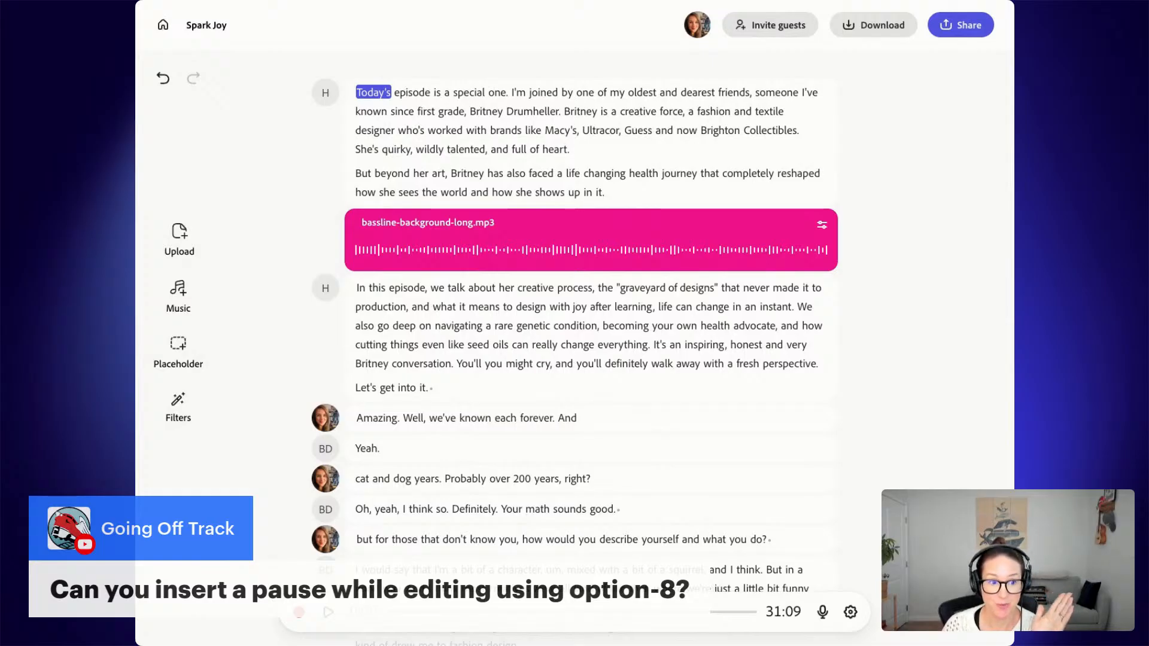
{"action": "left_click", "coordinate": [446, 389]}
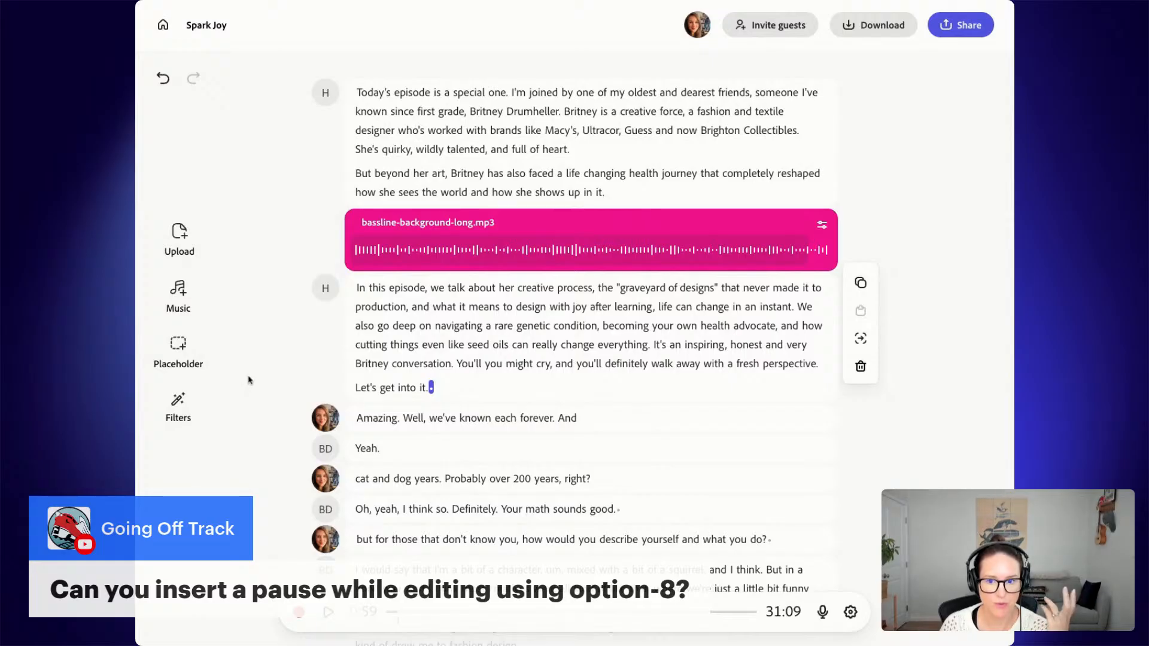
{"action": "left_click", "coordinate": [179, 310]}
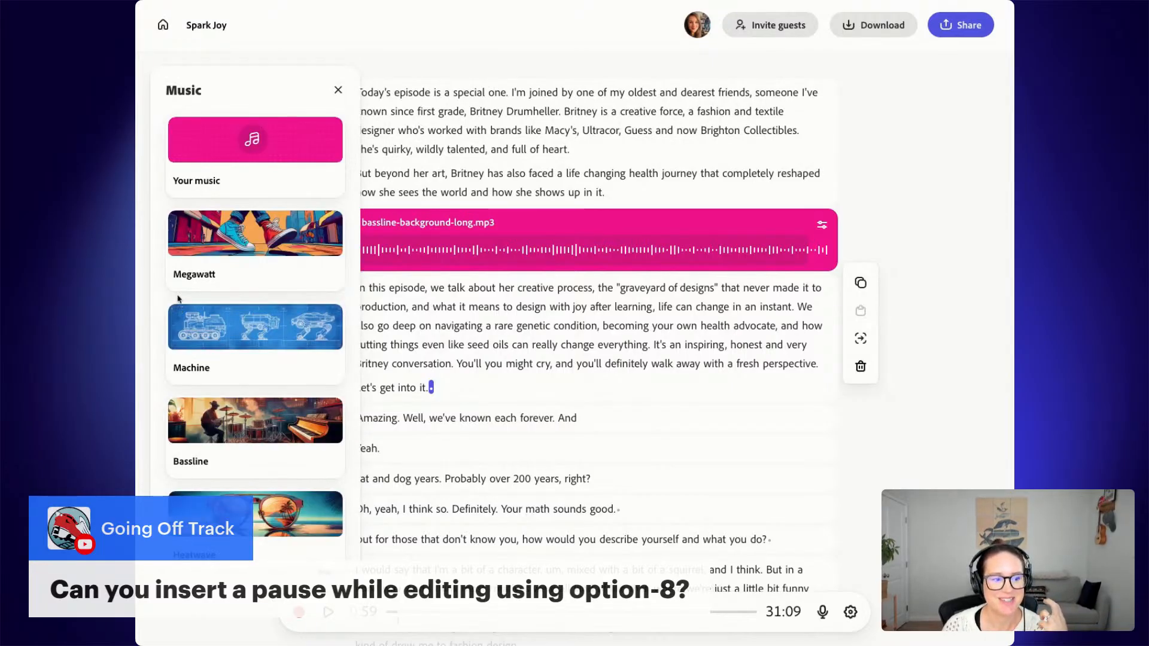
{"action": "left_click", "coordinate": [214, 168]}
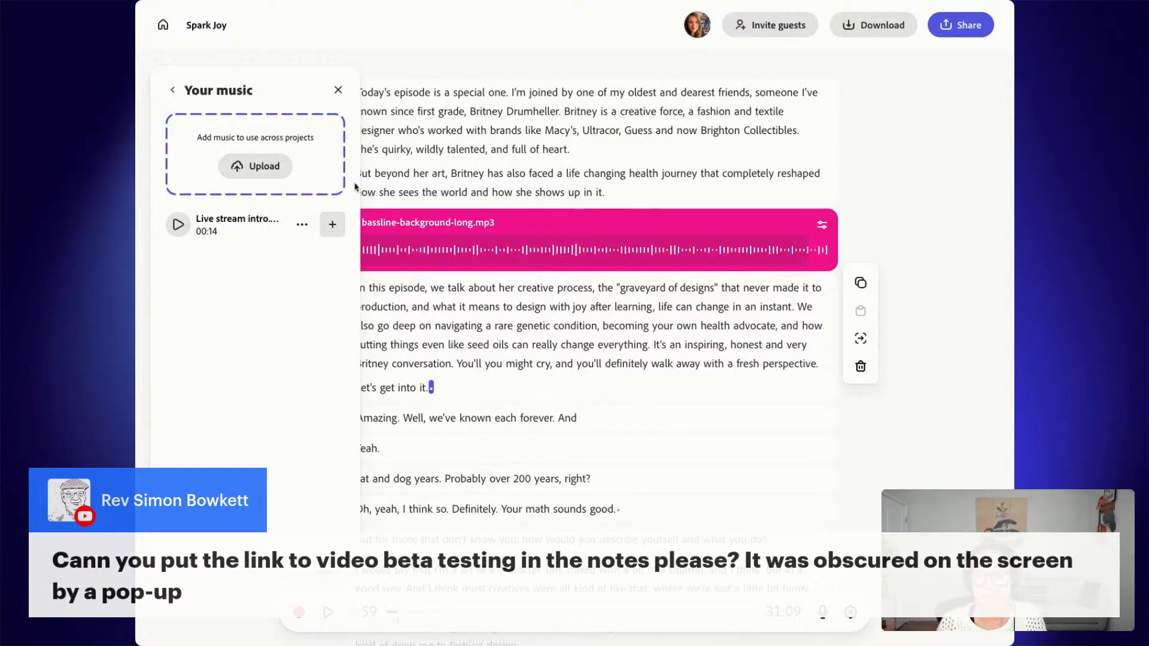
- Close the music collection, return to the home page and open the Submit feedback form
{"action": "left_click", "coordinate": [338, 90]}
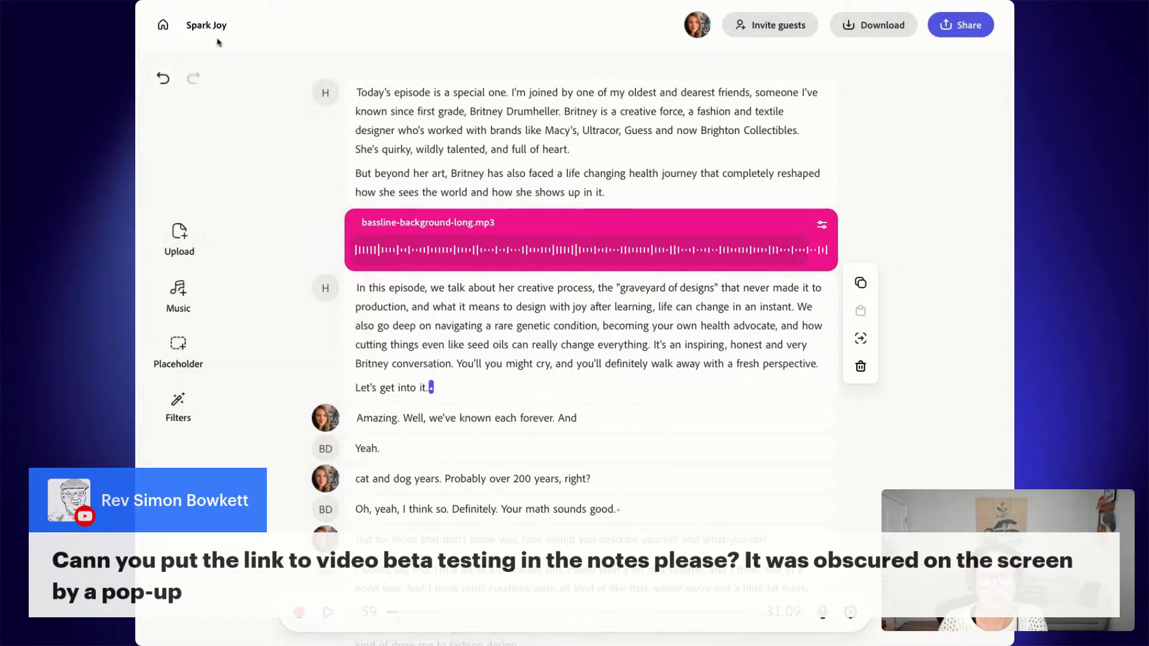
{"action": "left_click", "coordinate": [167, 32]}
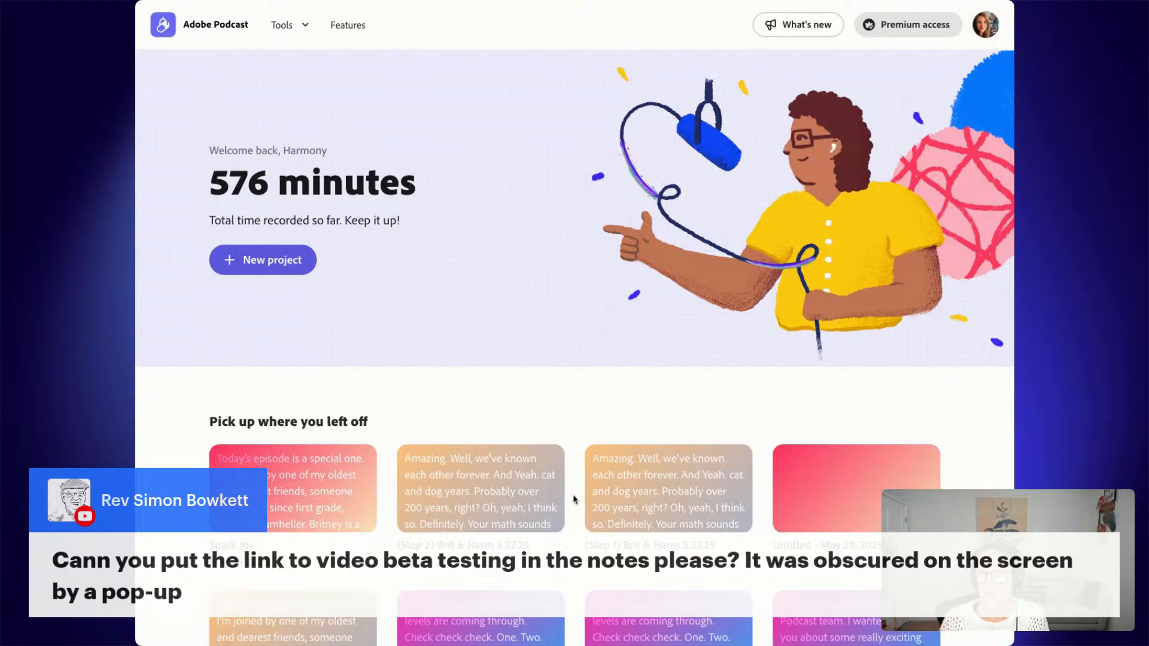
{"action": "scroll", "coordinate": [574, 504], "scroll_direction": "down", "scroll_amount": 15}
{"action": "scroll", "coordinate": [573, 504], "scroll_direction": "down", "scroll_amount": 20}
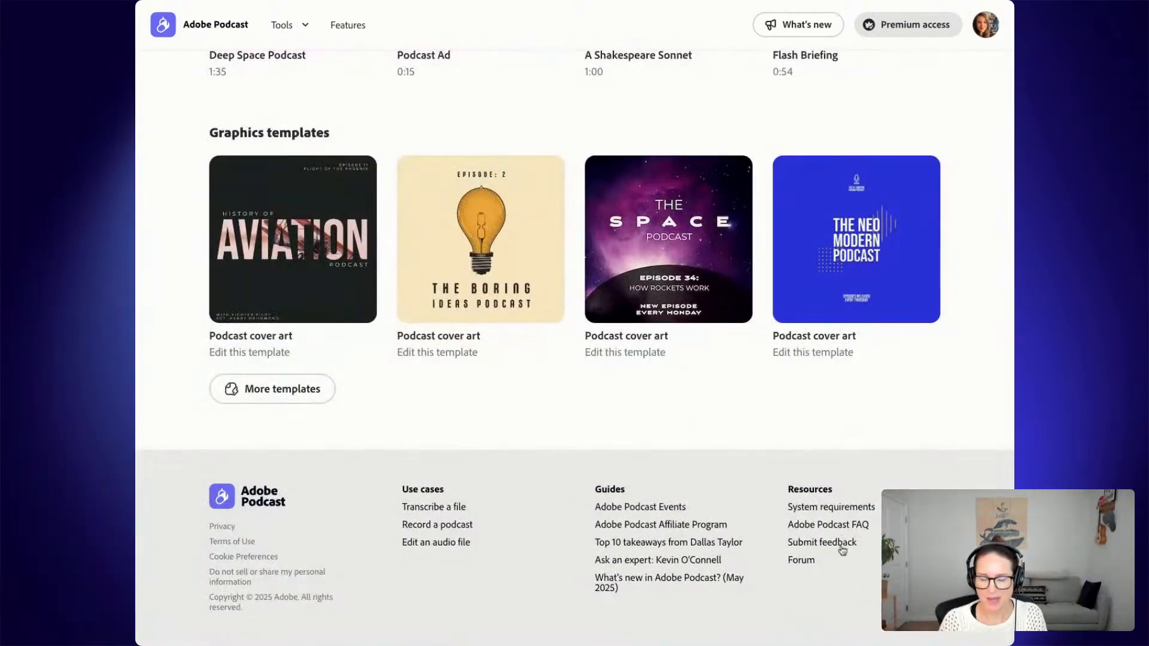
{"action": "left_click", "coordinate": [841, 547]}
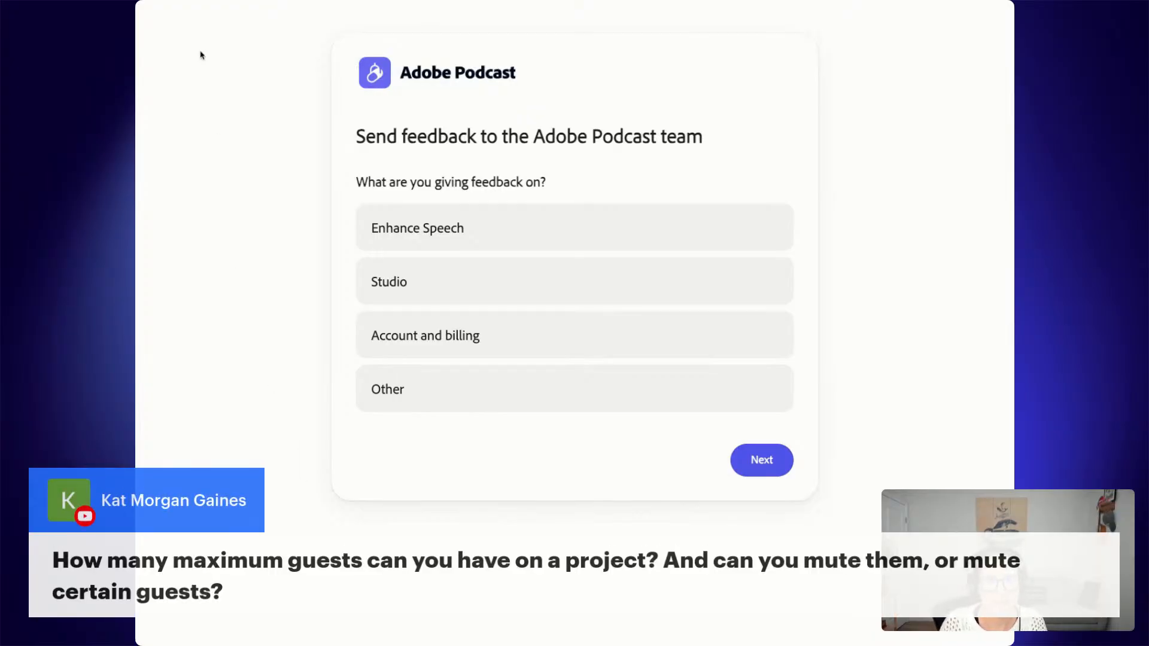
- Return to the Adobe Podcast home page, create a new project, and mute and unmute the microphone
{"action": "left_click", "coordinate": [180, 1]}
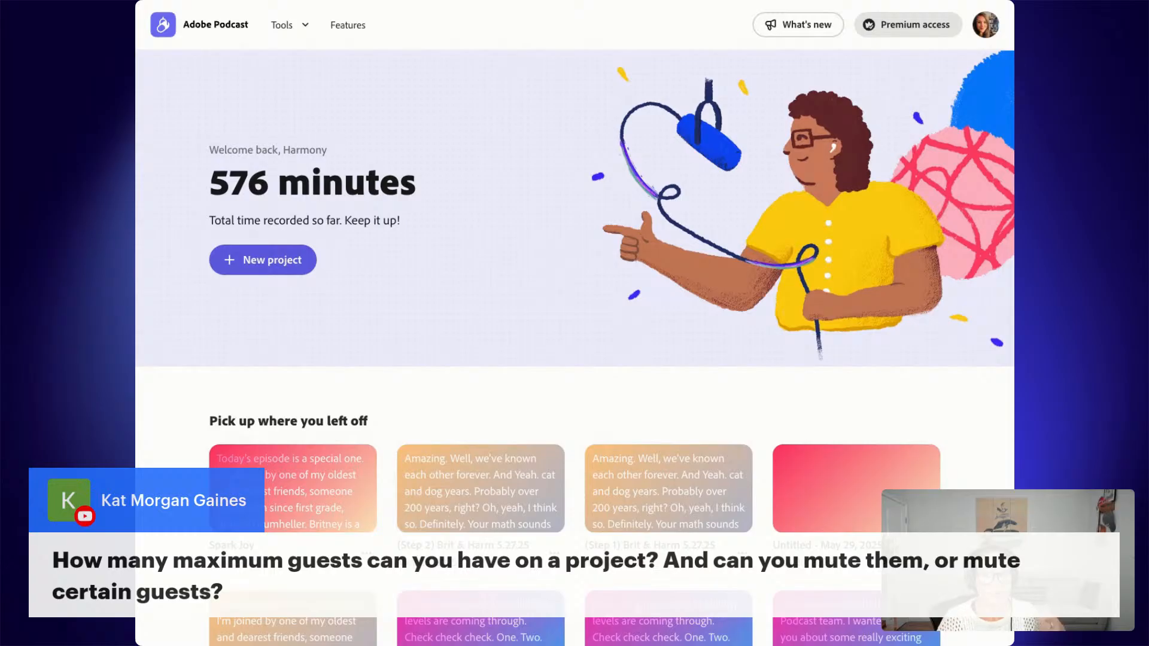
{"action": "left_click", "coordinate": [266, 262]}
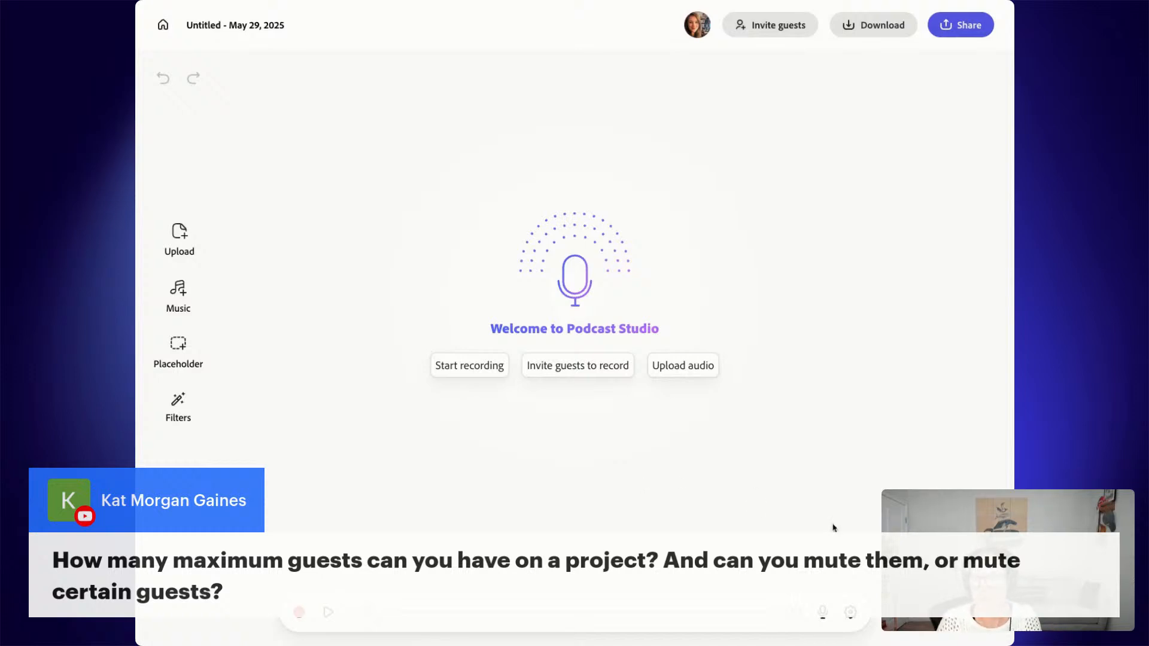
{"action": "left_click", "coordinate": [821, 622]}
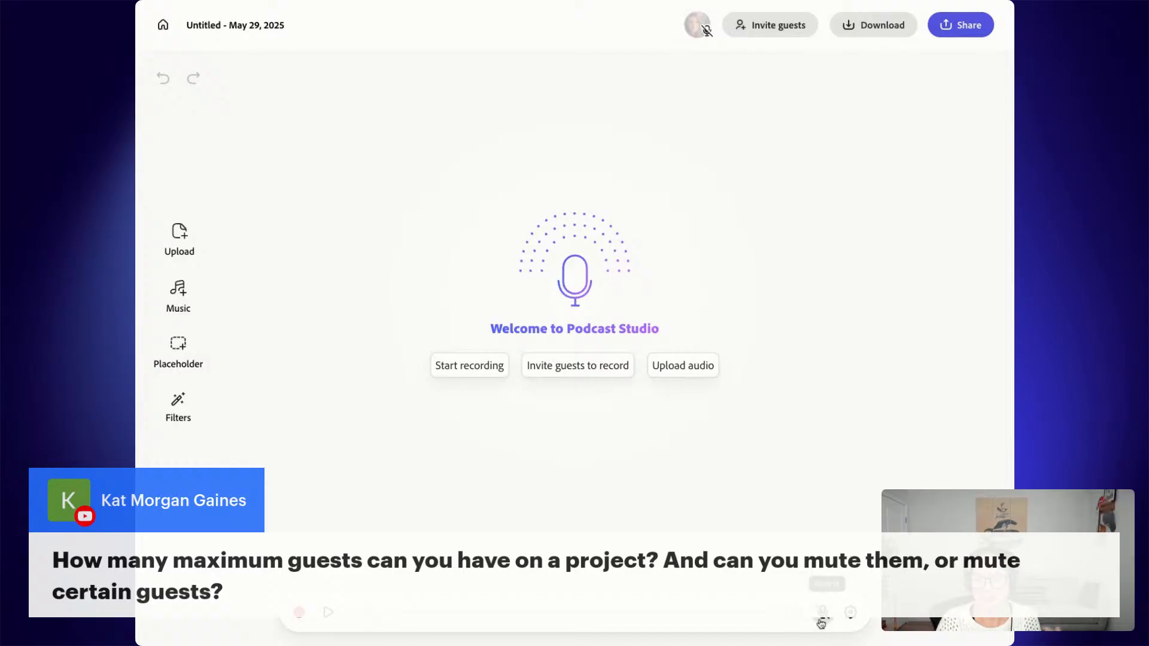
{"action": "left_click", "coordinate": [823, 622]}
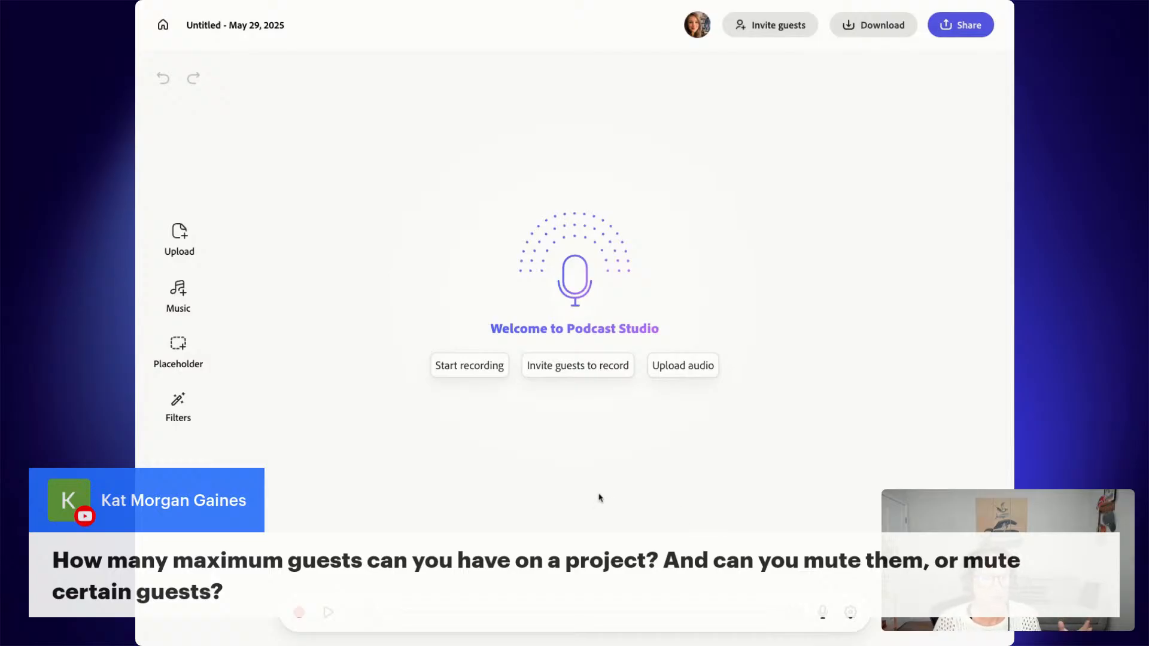
- Open the recording setup, look at the available microphones and close it without changing the selection
{"action": "left_click", "coordinate": [853, 620]}
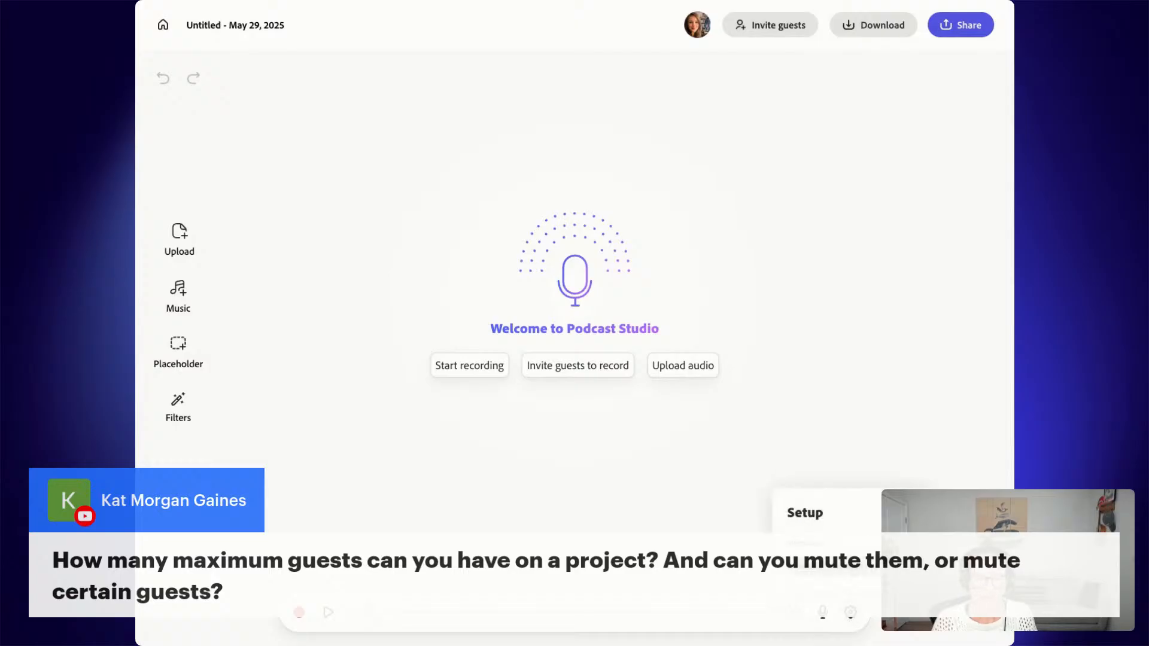
{"action": "left_click", "coordinate": [874, 565]}
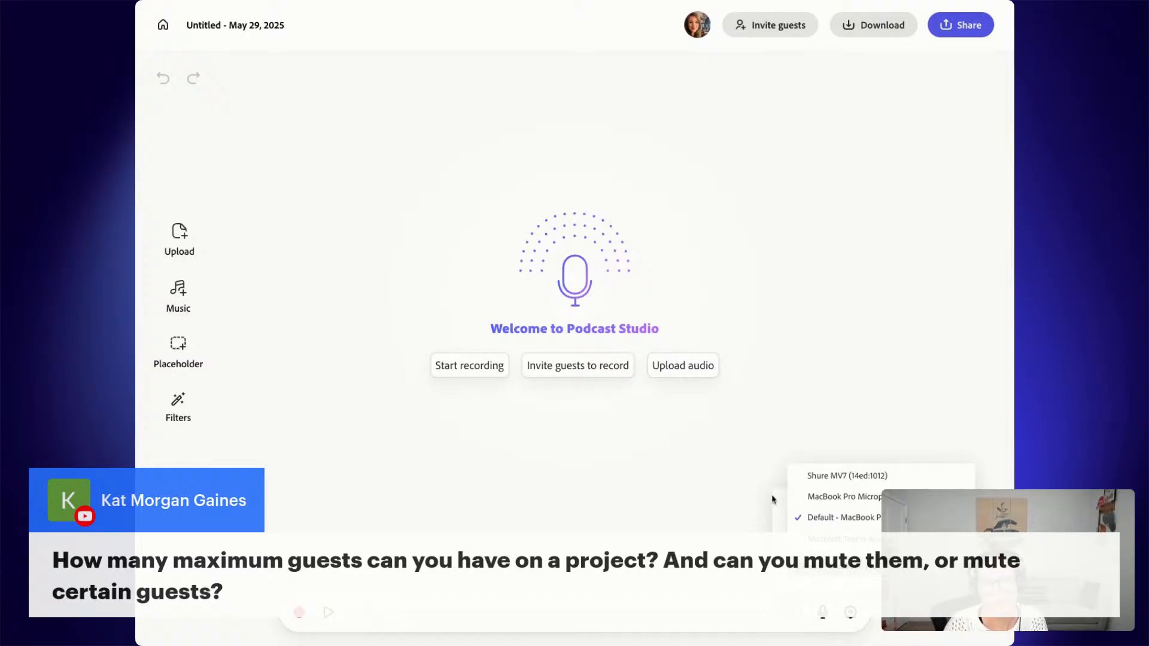
{"action": "left_click", "coordinate": [535, 459]}
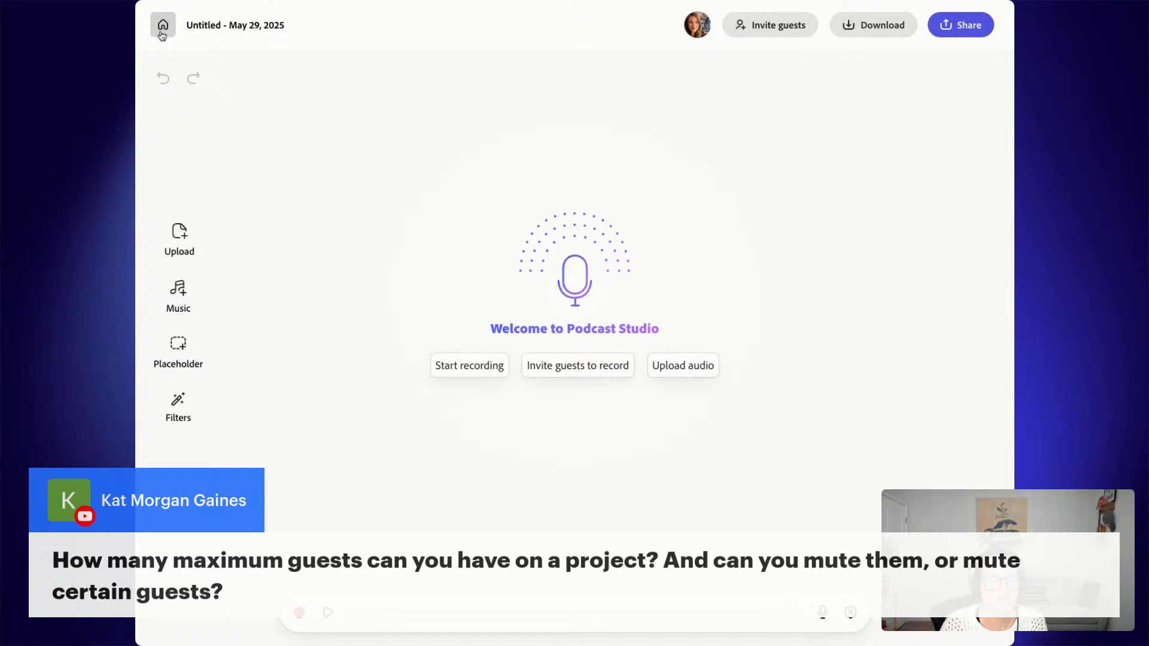
- Return to the home page and open the Adobe Podcast update project
{"action": "left_click", "coordinate": [162, 35]}
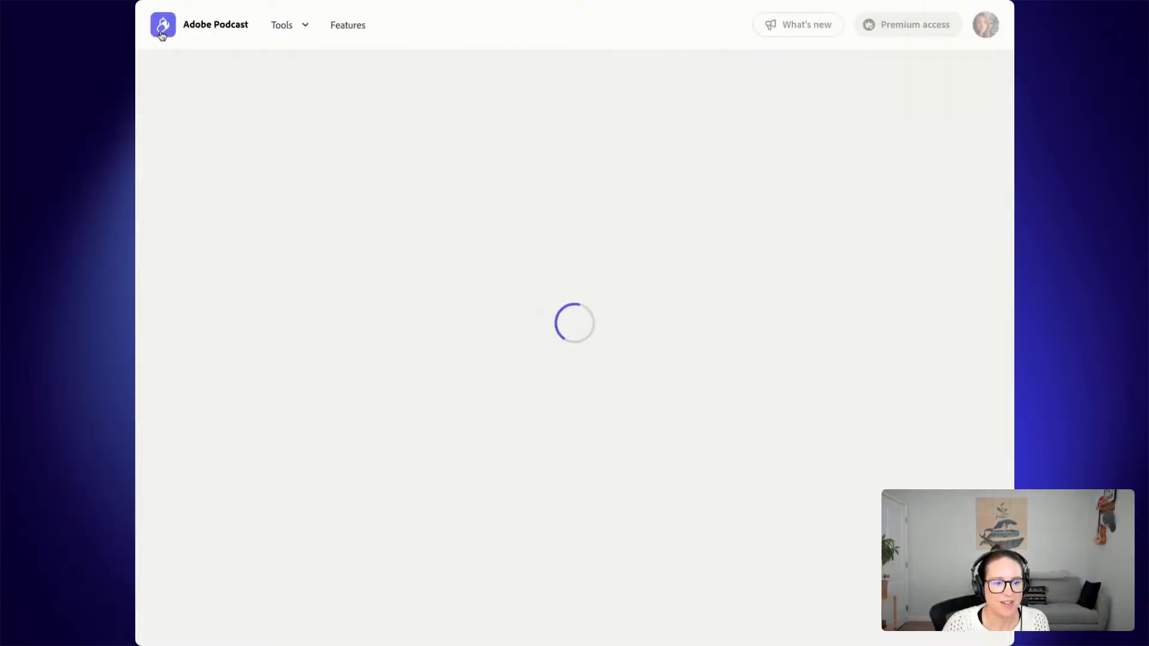
{"action": "scroll", "coordinate": [595, 441], "scroll_direction": "down", "scroll_amount": 3}
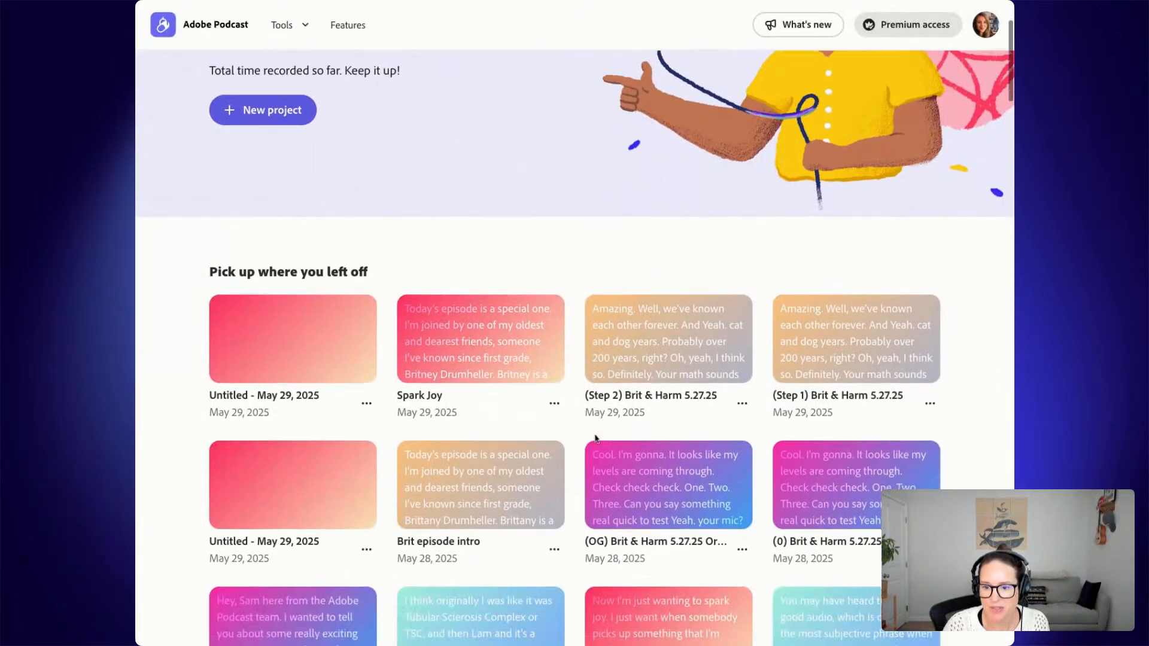
{"action": "scroll", "coordinate": [751, 486], "scroll_direction": "down", "scroll_amount": 4}
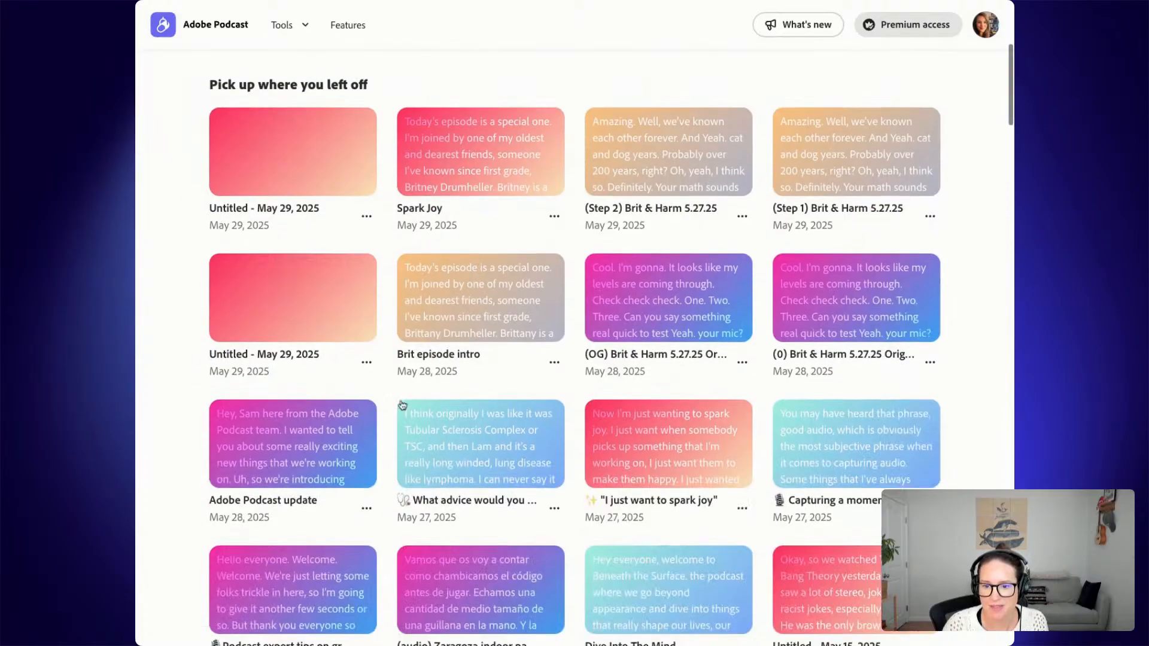
{"action": "left_click", "coordinate": [297, 443]}
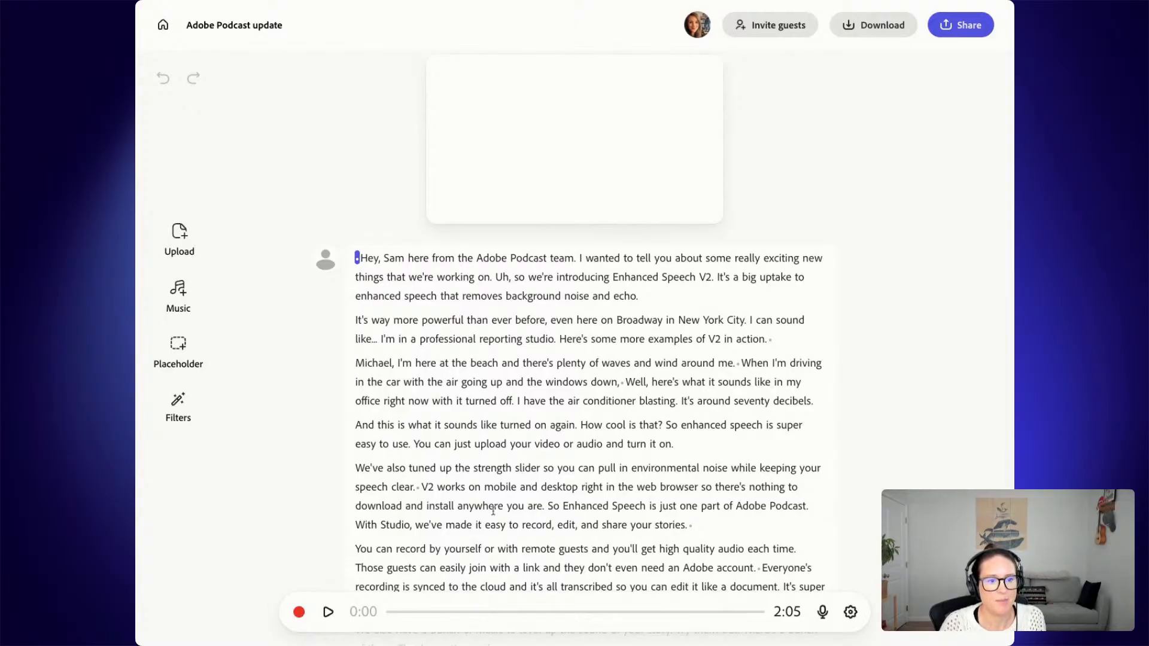
- Jump to the word "removes" in the transcript and play a moment of the video from there
{"action": "double_click", "coordinate": [484, 296]}
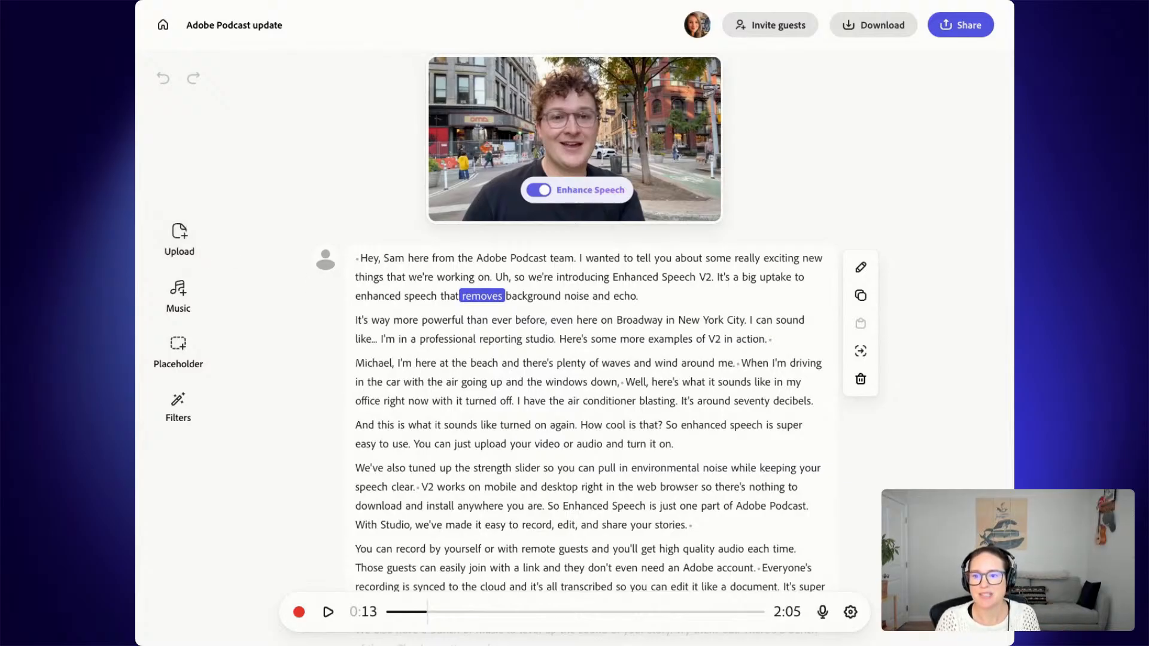
{"action": "left_click", "coordinate": [366, 258]}
{"action": "key", "text": "space"}
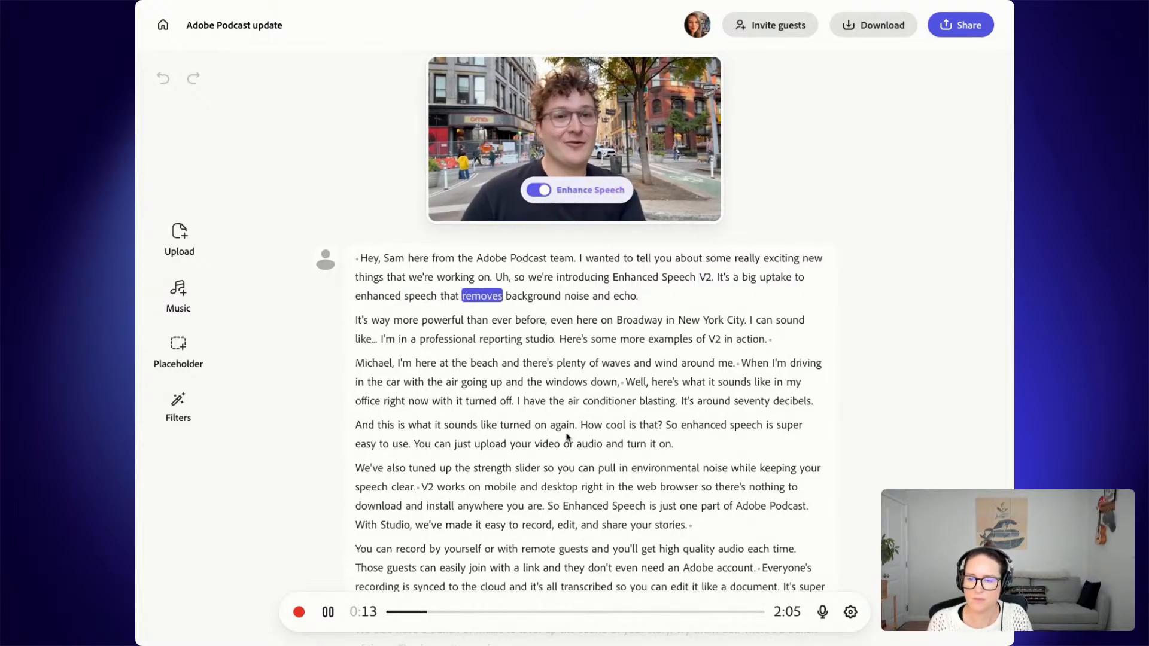
{"action": "key", "text": "space"}
{"action": "scroll", "coordinate": [611, 425], "scroll_direction": "down", "scroll_amount": 1}
{"action": "scroll", "coordinate": [611, 424], "scroll_direction": "down", "scroll_amount": 3}
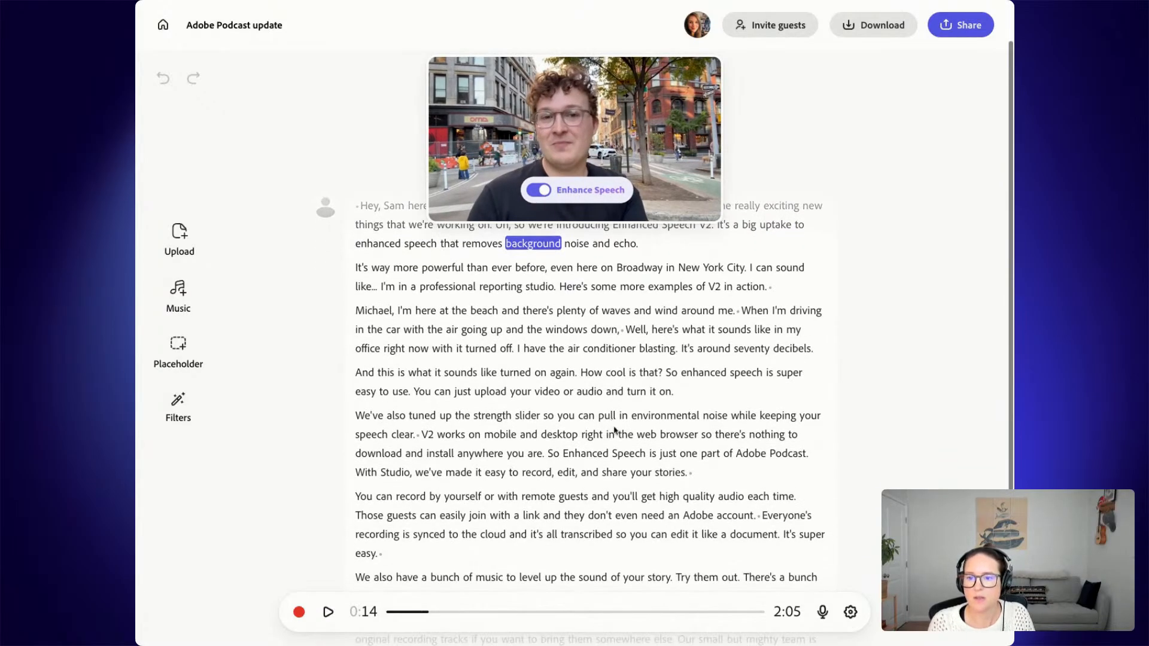
- Delete the sentence "Here's some more examples of V2 in action." from the transcript and undo the deletion
{"action": "left_click_drag", "start_coordinate": [778, 288], "coordinate": [573, 285]}
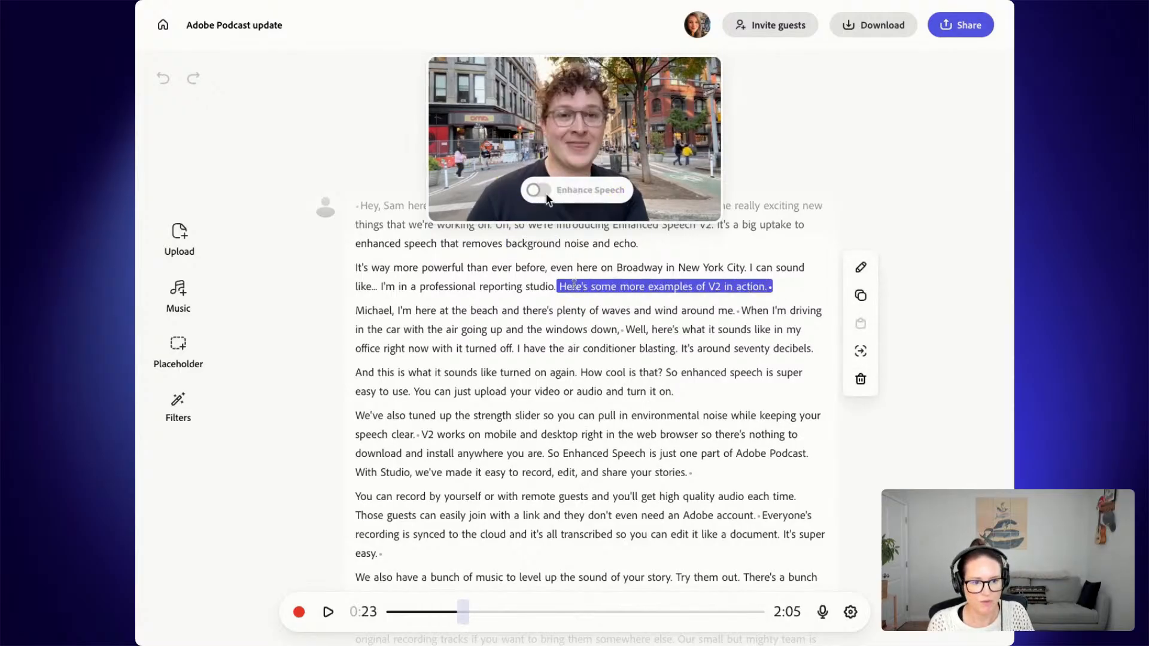
{"action": "key", "text": "BackSpace"}
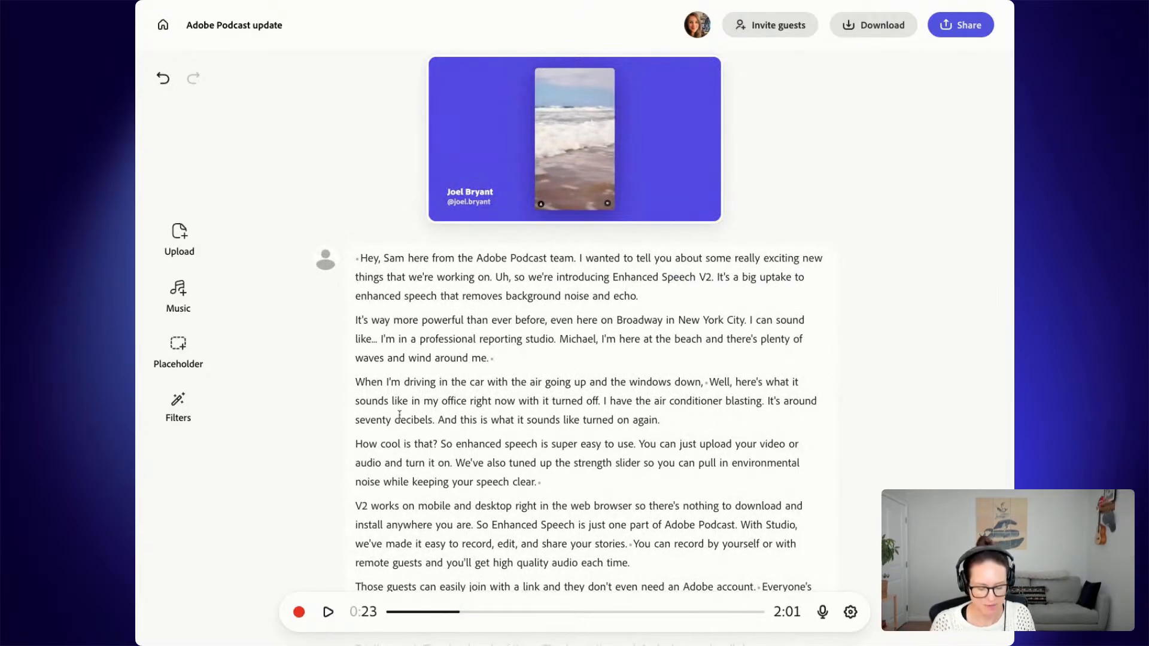
{"action": "key", "text": "ctrl+z"}
- Delete "Here's some more examples of V2 in action." again, play the video from around the cut and restore the sentence
{"action": "left_click_drag", "start_coordinate": [778, 341], "coordinate": [569, 337]}
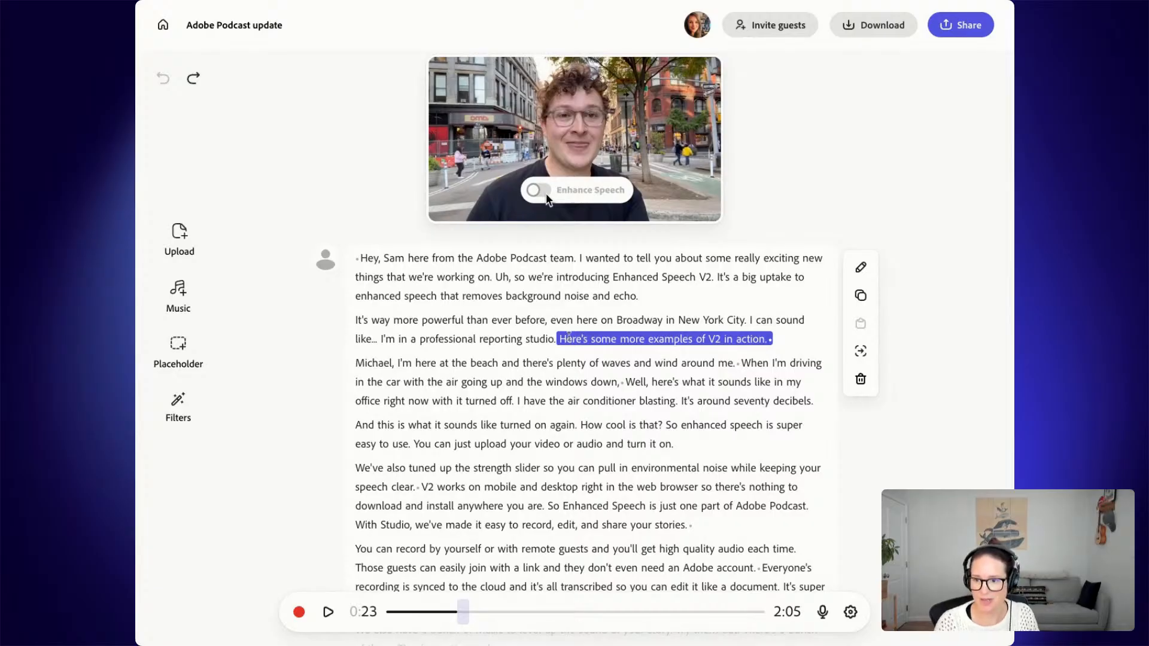
{"action": "key", "text": "BackSpace"}
{"action": "left_click", "coordinate": [461, 338]}
{"action": "key", "text": "space"}
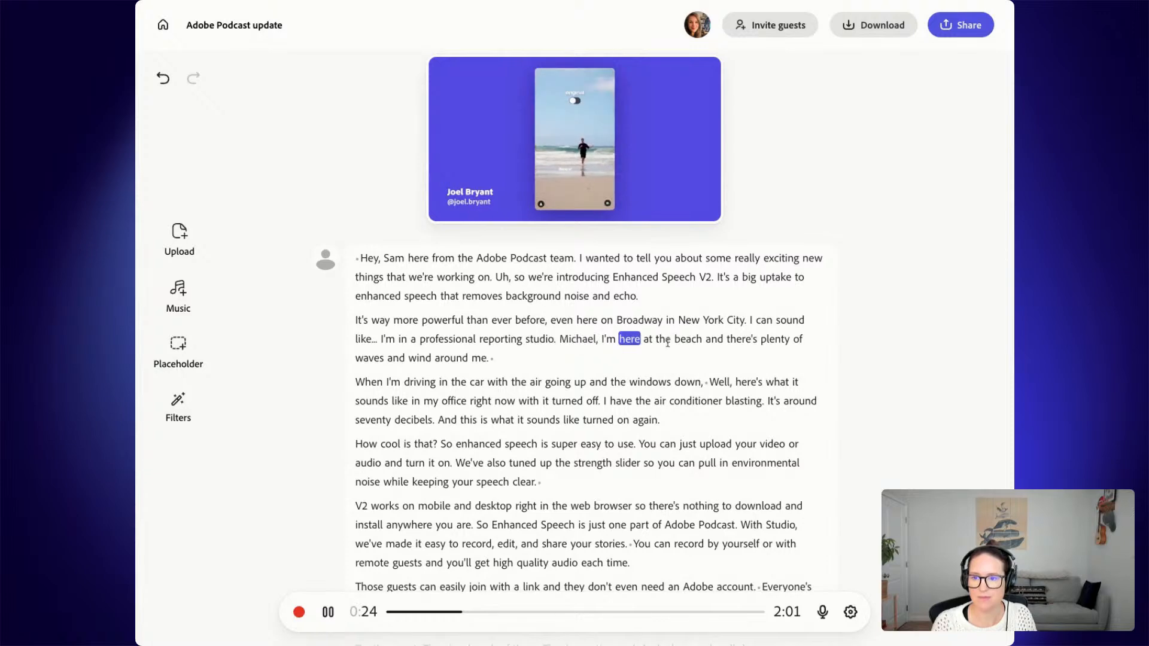
{"action": "key", "text": "ctrl+z"}
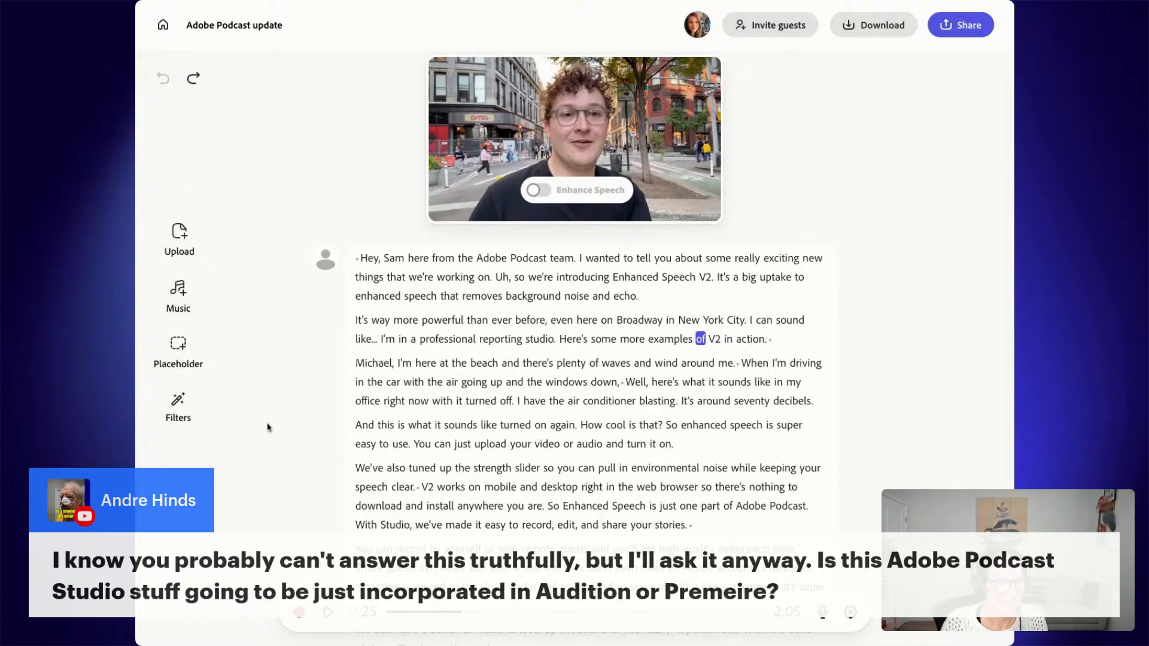
- Leave the project for the home page and open the full collection of graphics templates
{"action": "left_click", "coordinate": [162, 25]}
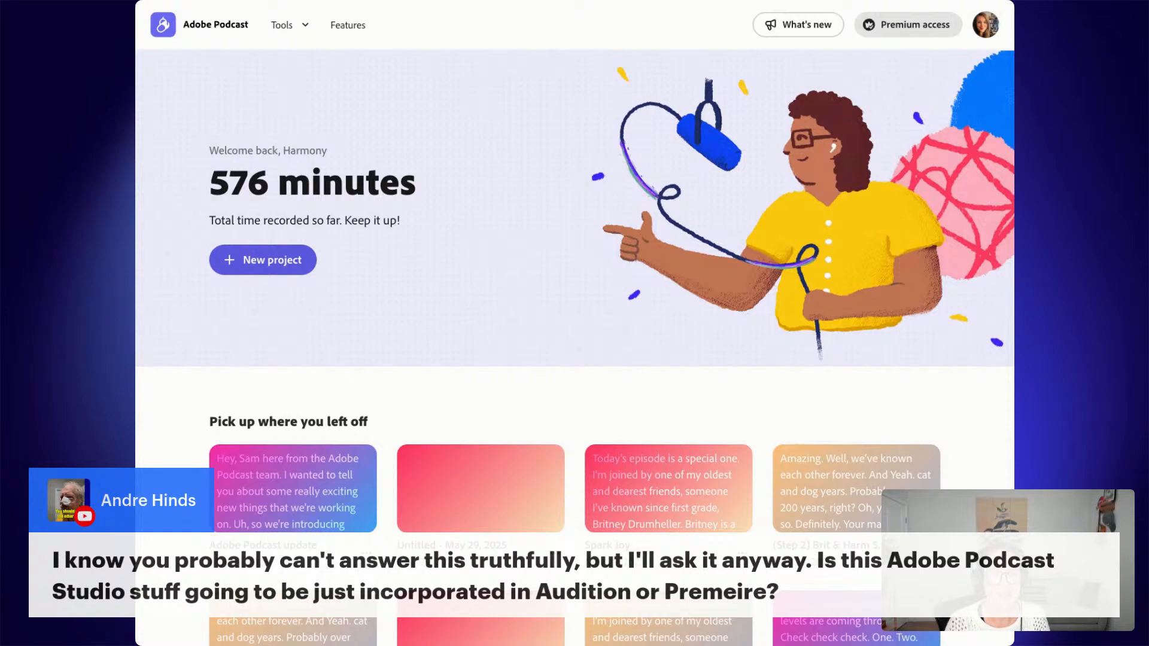
{"action": "scroll", "coordinate": [186, 438], "scroll_direction": "down", "scroll_amount": 1}
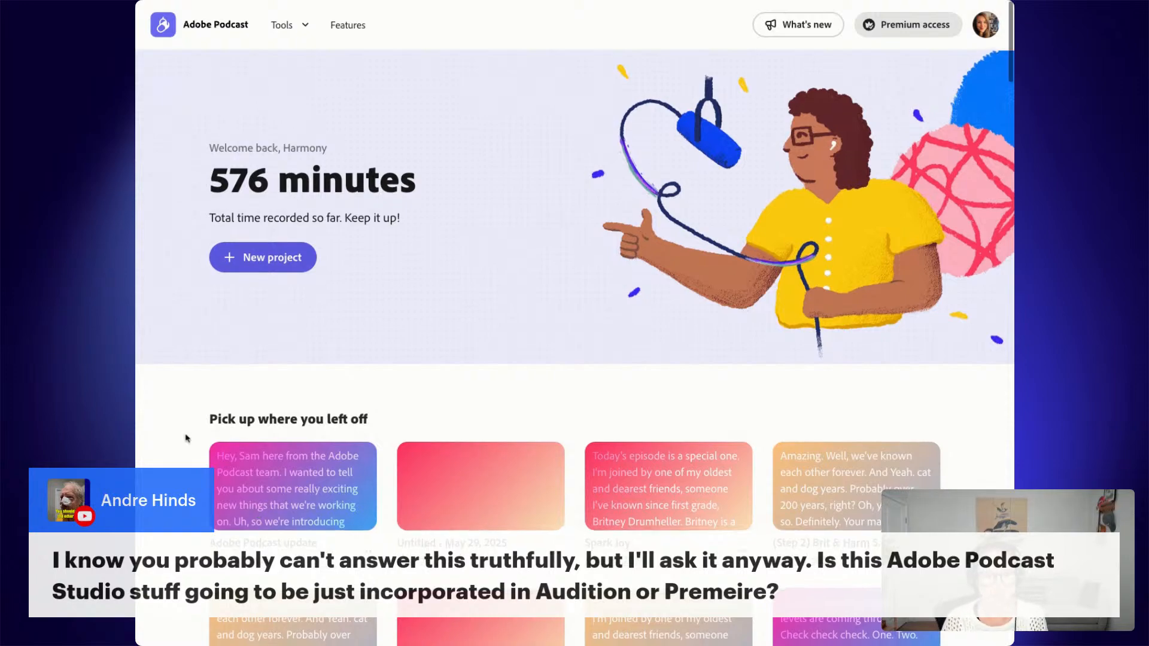
{"action": "scroll", "coordinate": [331, 436], "scroll_direction": "down", "scroll_amount": 15}
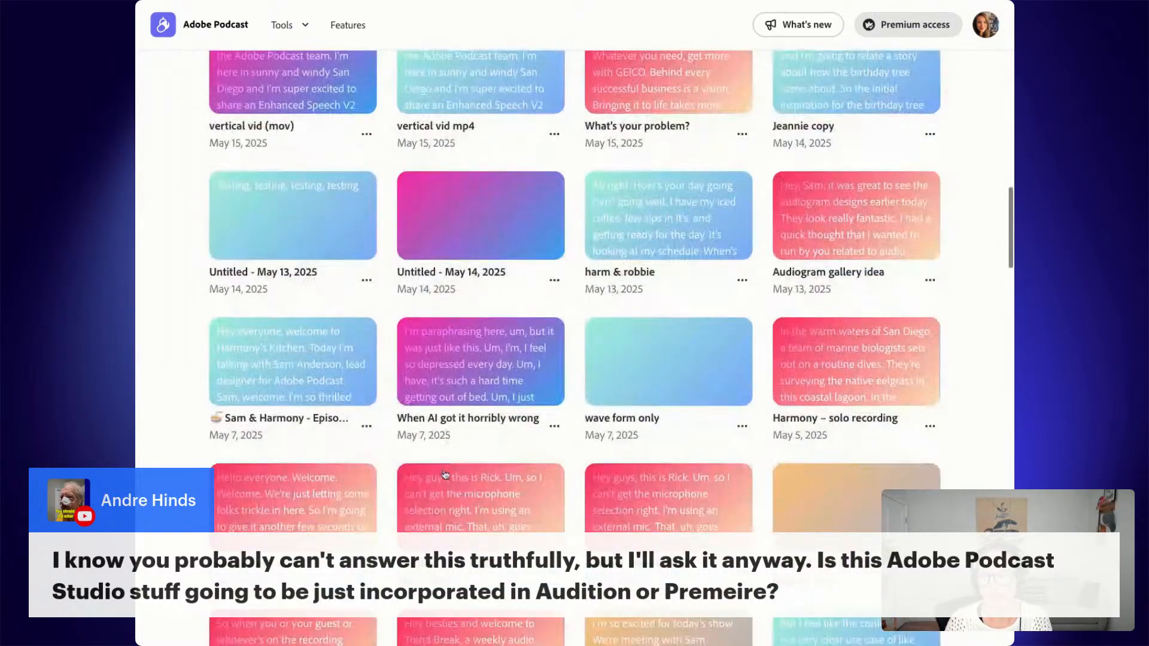
{"action": "scroll", "coordinate": [445, 474], "scroll_direction": "down", "scroll_amount": 20}
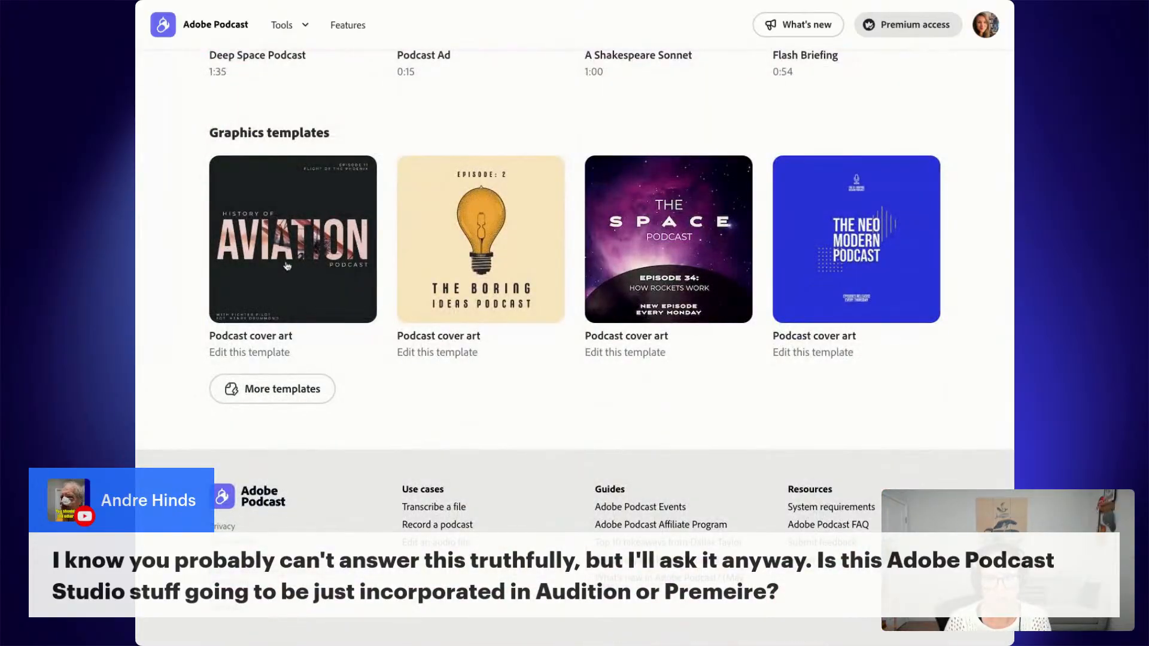
{"action": "left_click", "coordinate": [261, 392]}
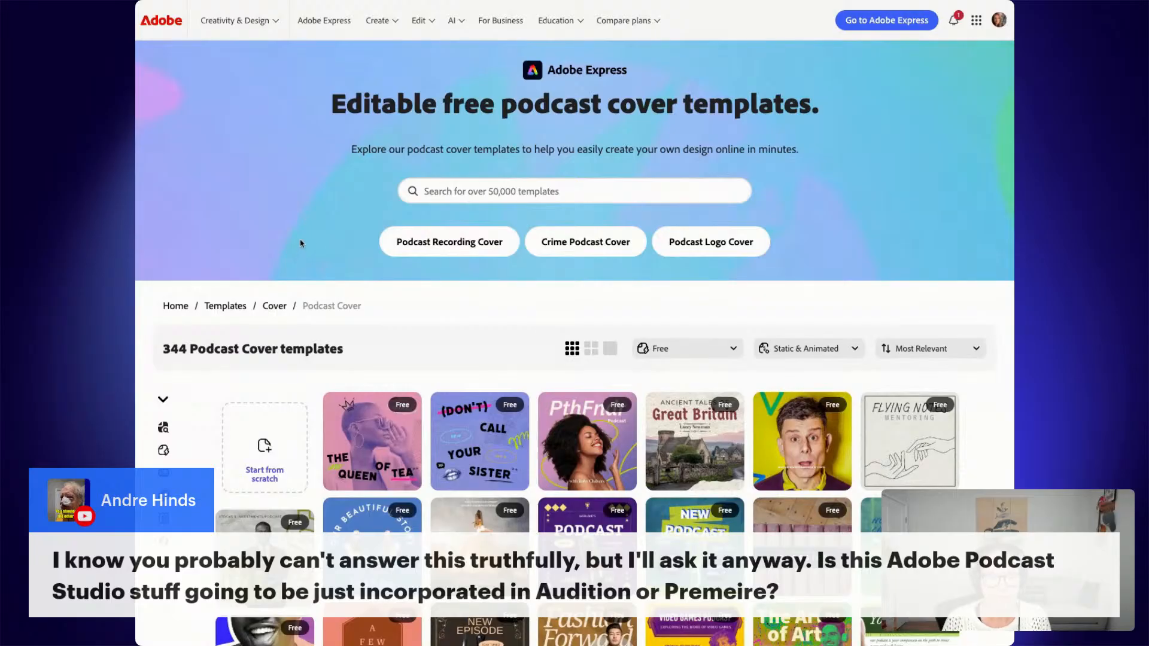
- Look through the free podcast cover templates and continue to Adobe Express
{"action": "scroll", "coordinate": [579, 389], "scroll_direction": "down", "scroll_amount": 2}
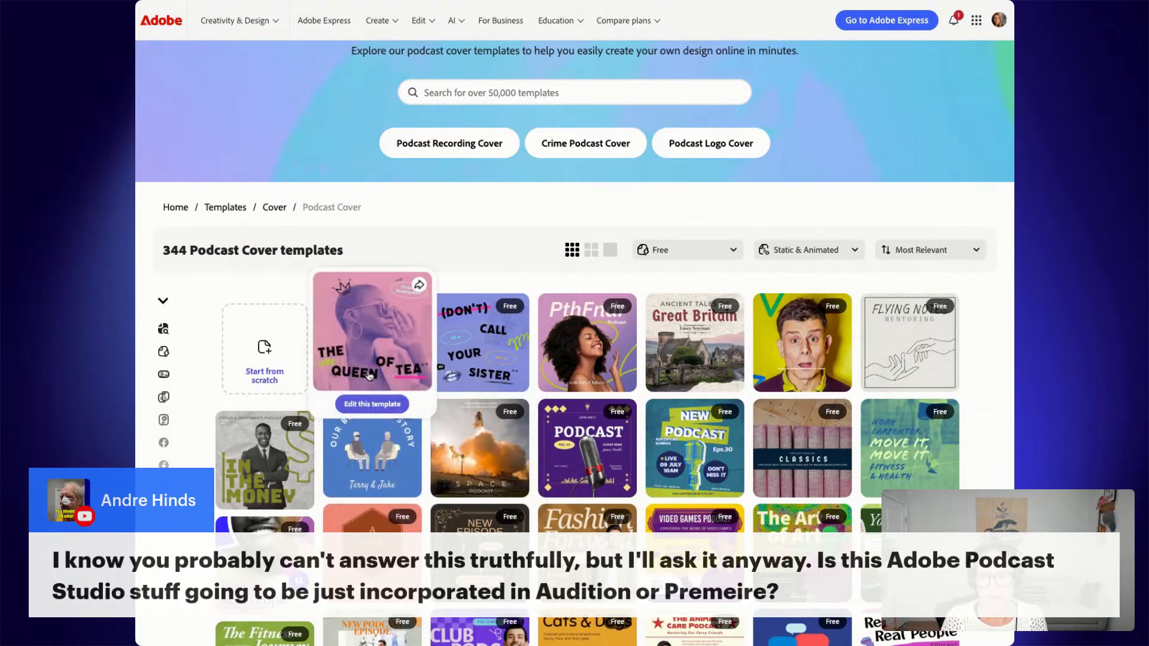
{"action": "scroll", "coordinate": [528, 435], "scroll_direction": "down", "scroll_amount": 1}
{"action": "scroll", "coordinate": [528, 435], "scroll_direction": "down", "scroll_amount": 2}
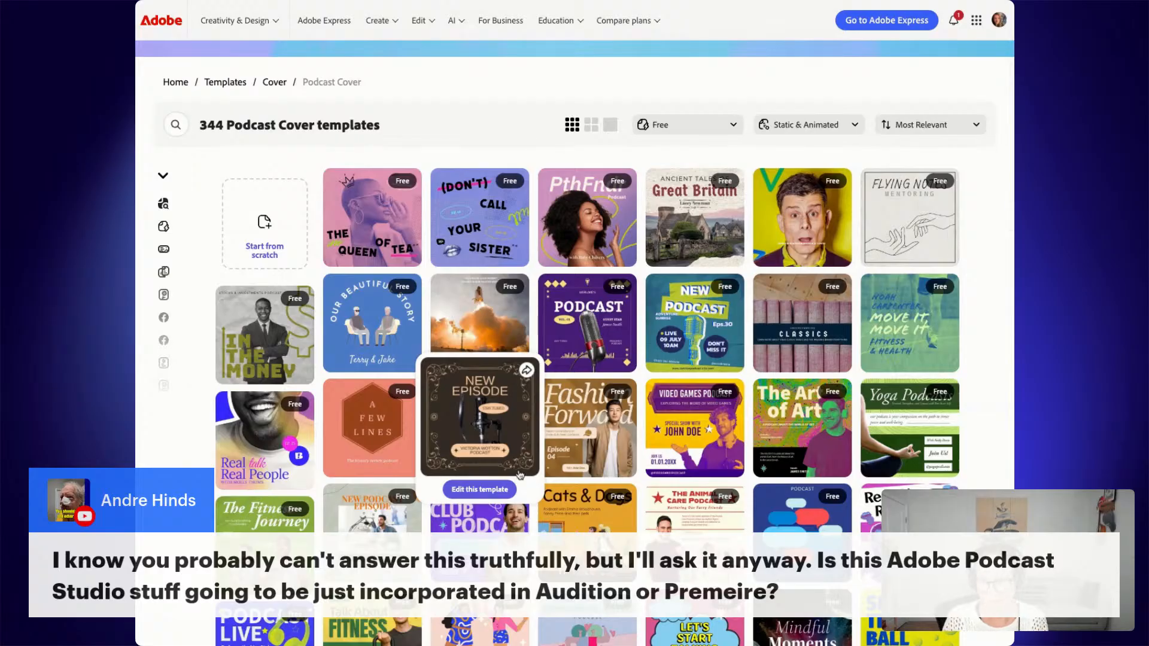
{"action": "scroll", "coordinate": [519, 474], "scroll_direction": "down", "scroll_amount": 1}
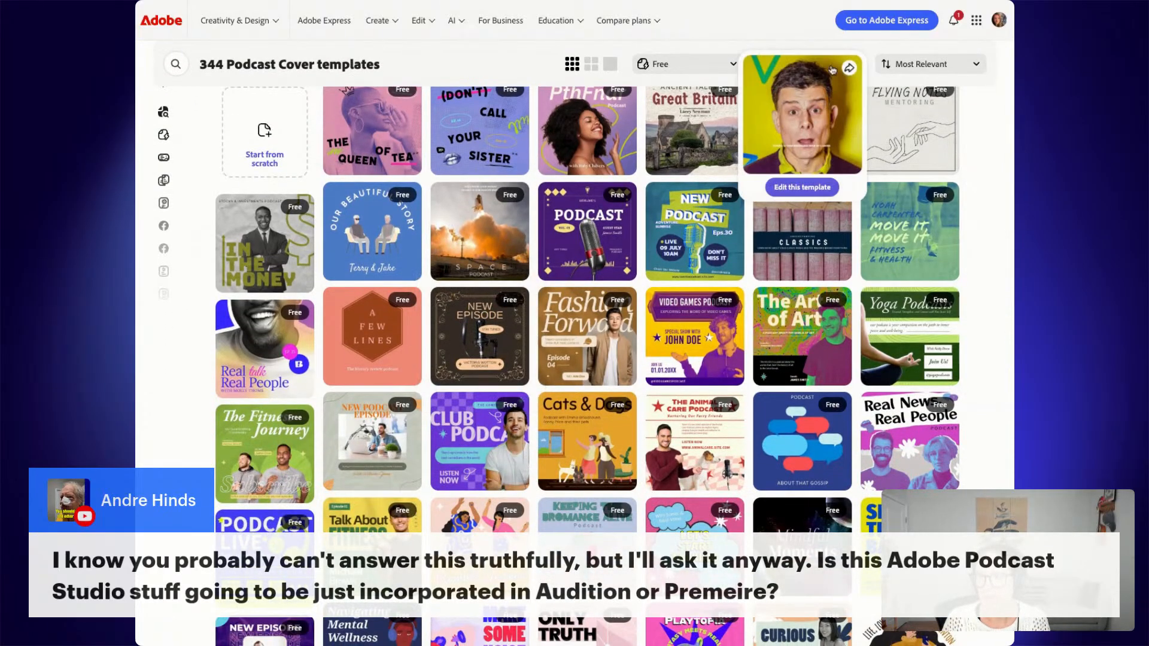
{"action": "left_click", "coordinate": [887, 22]}
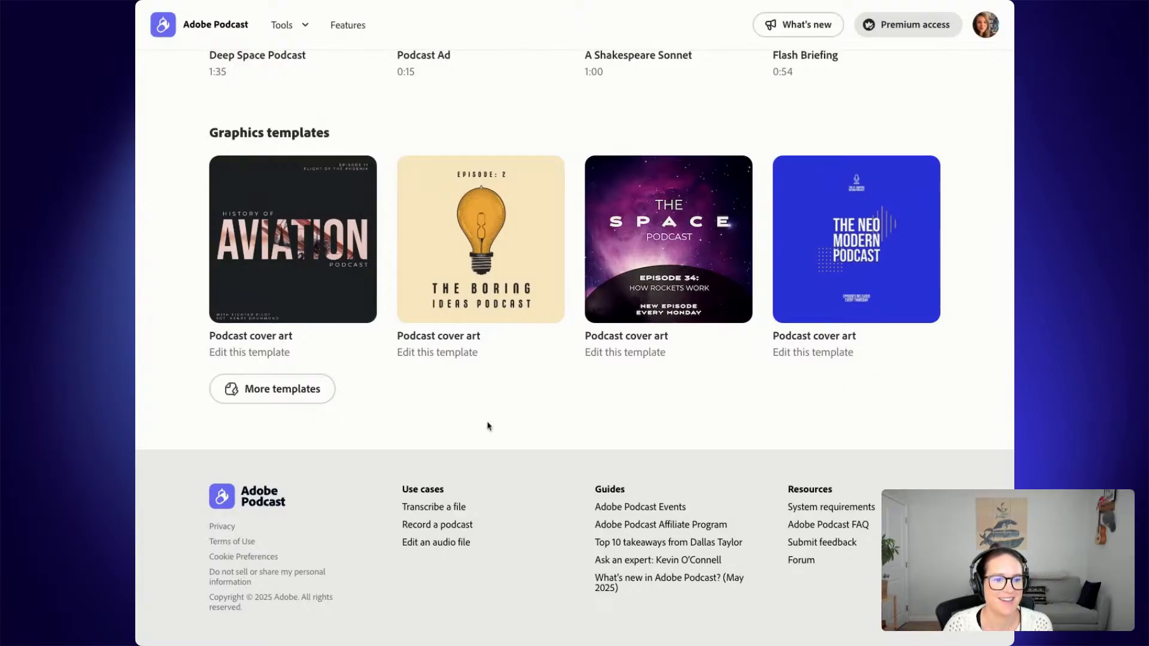
{"action": "scroll", "coordinate": [486, 413], "scroll_direction": "up", "scroll_amount": 5}
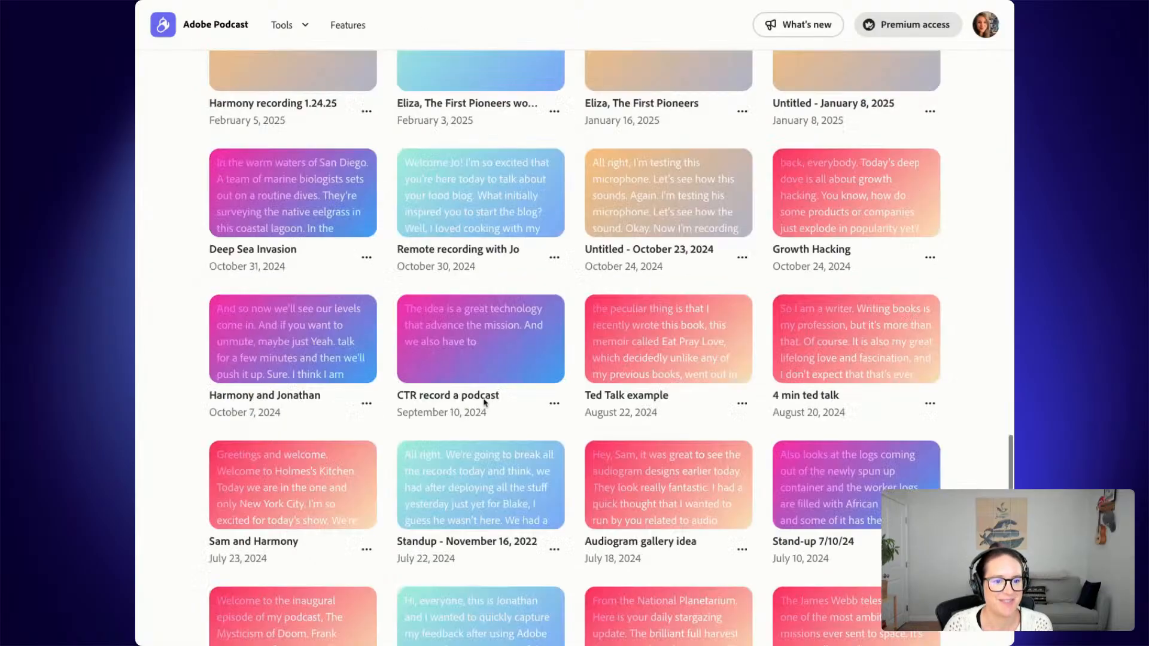
{"action": "scroll", "coordinate": [484, 403], "scroll_direction": "up", "scroll_amount": 15}
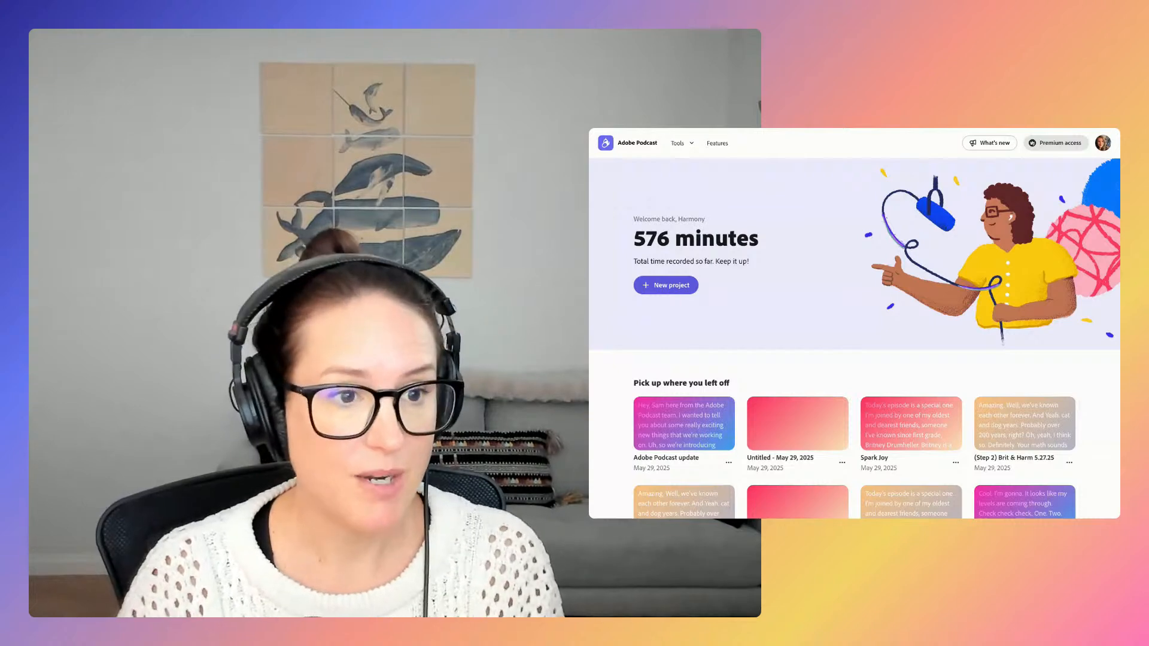
{"action": "scroll", "coordinate": [855, 338], "scroll_direction": "down", "scroll_amount": 8}
{"action": "scroll", "coordinate": [855, 339], "scroll_direction": "down", "scroll_amount": 10}
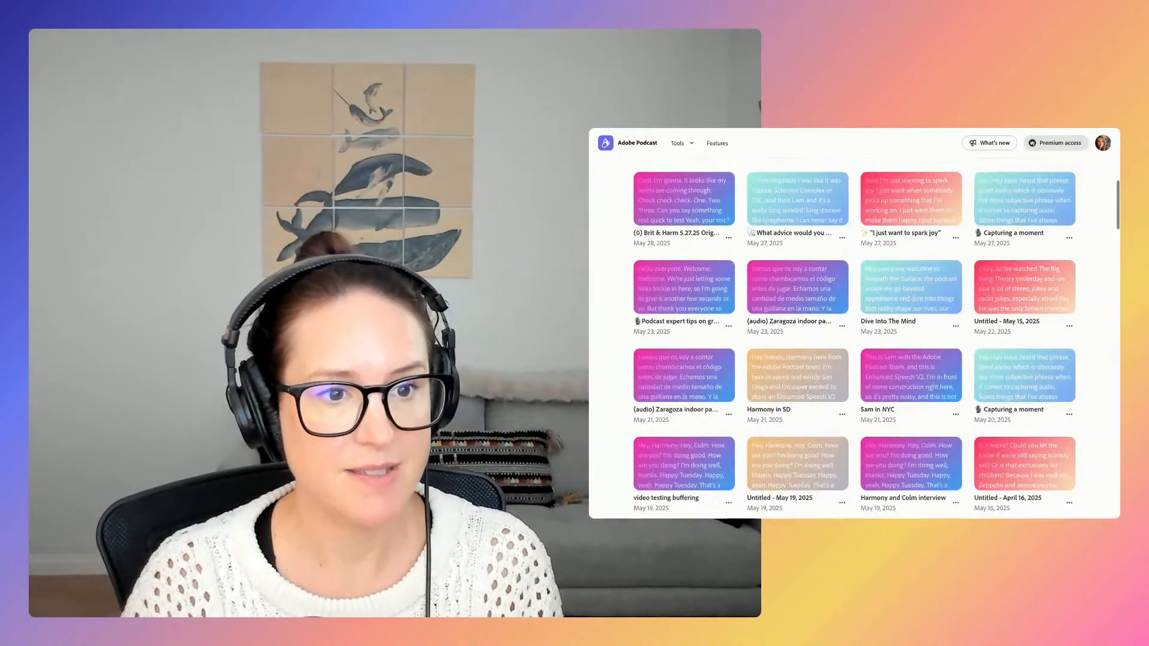
- Open the Guides collection from the end of the home page and look through its articles
{"action": "scroll", "coordinate": [855, 338], "scroll_direction": "down", "scroll_amount": 15}
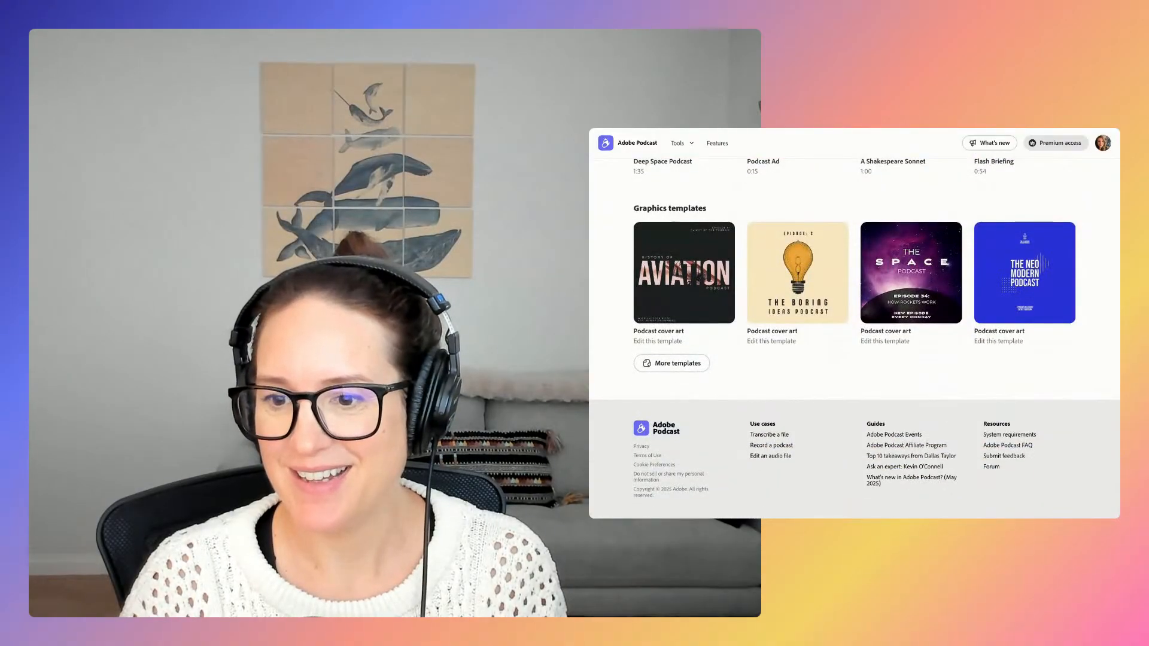
{"action": "left_click", "coordinate": [869, 425]}
{"action": "scroll", "coordinate": [868, 426], "scroll_direction": "down", "scroll_amount": 3}
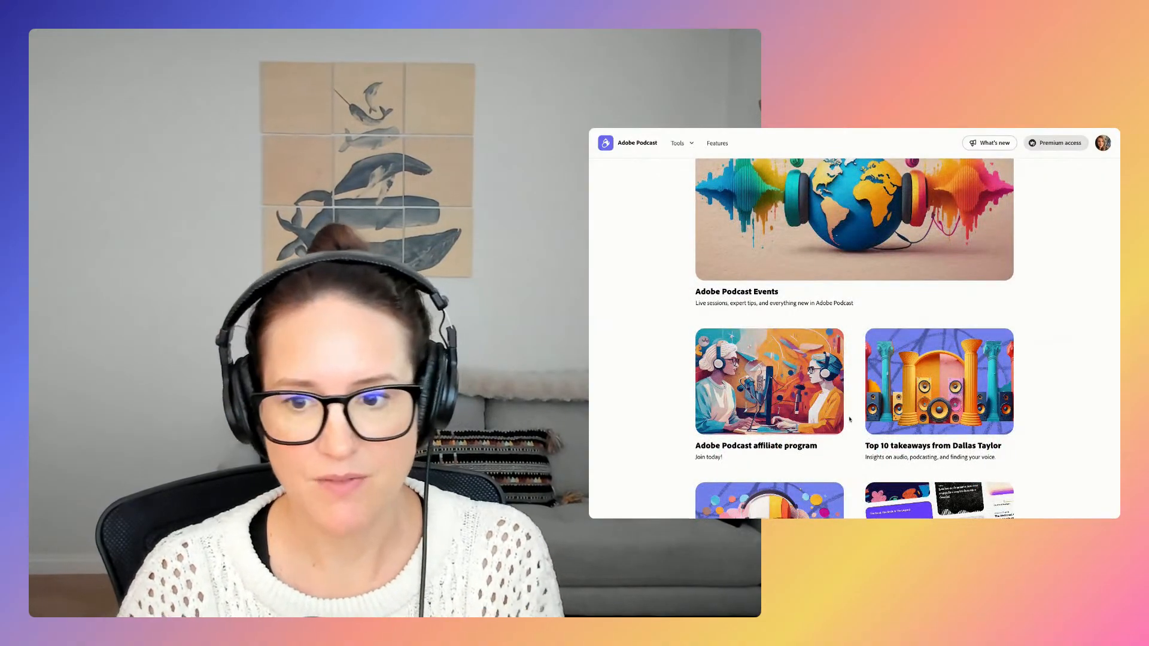
{"action": "scroll", "coordinate": [850, 419], "scroll_direction": "down", "scroll_amount": 3}
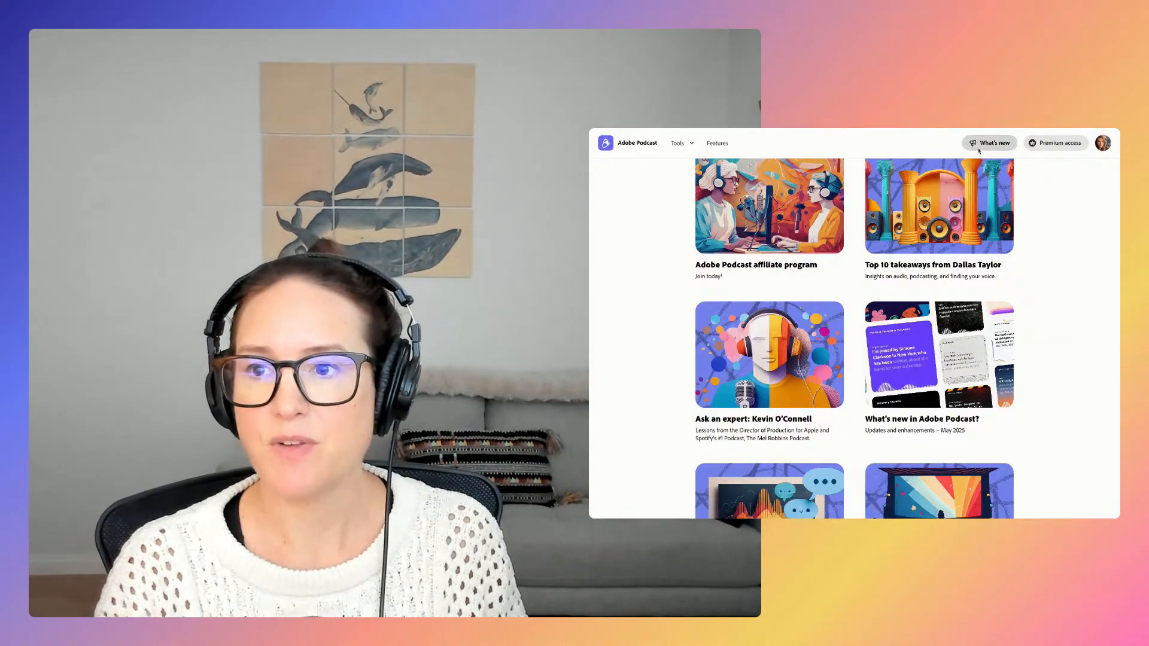
- Open the "What's new in Adobe Podcast?" article and read its sections on exporting clips, audiogram themes and Enhance Speech v2
{"action": "left_click", "coordinate": [980, 405]}
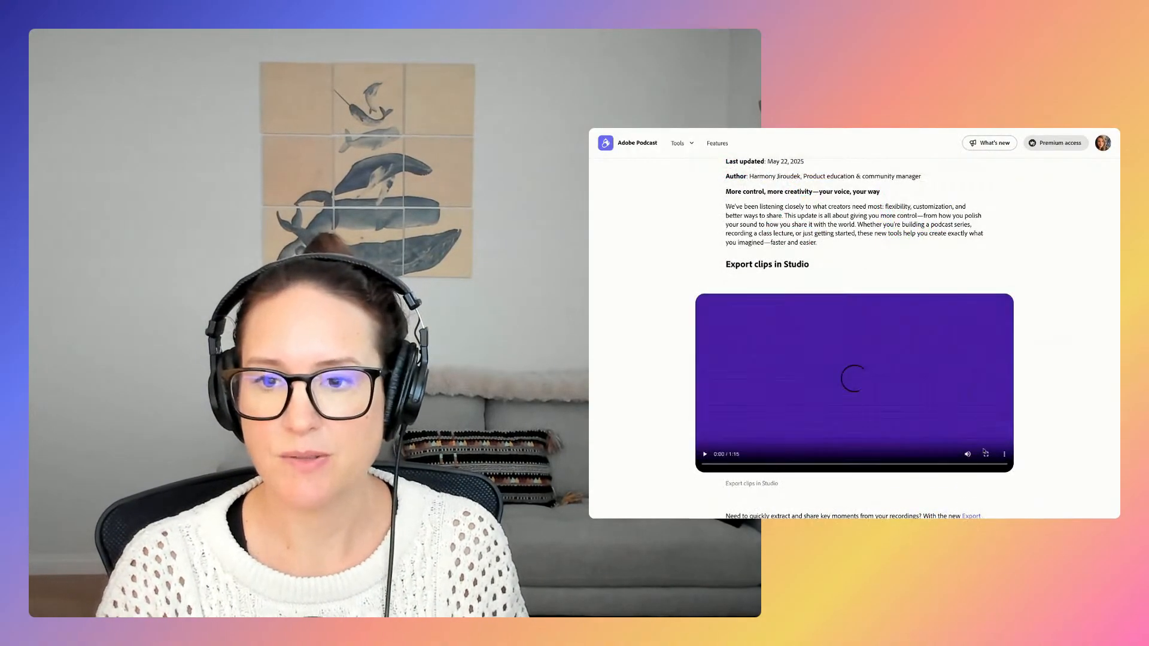
{"action": "scroll", "coordinate": [1039, 423], "scroll_direction": "up", "scroll_amount": 2}
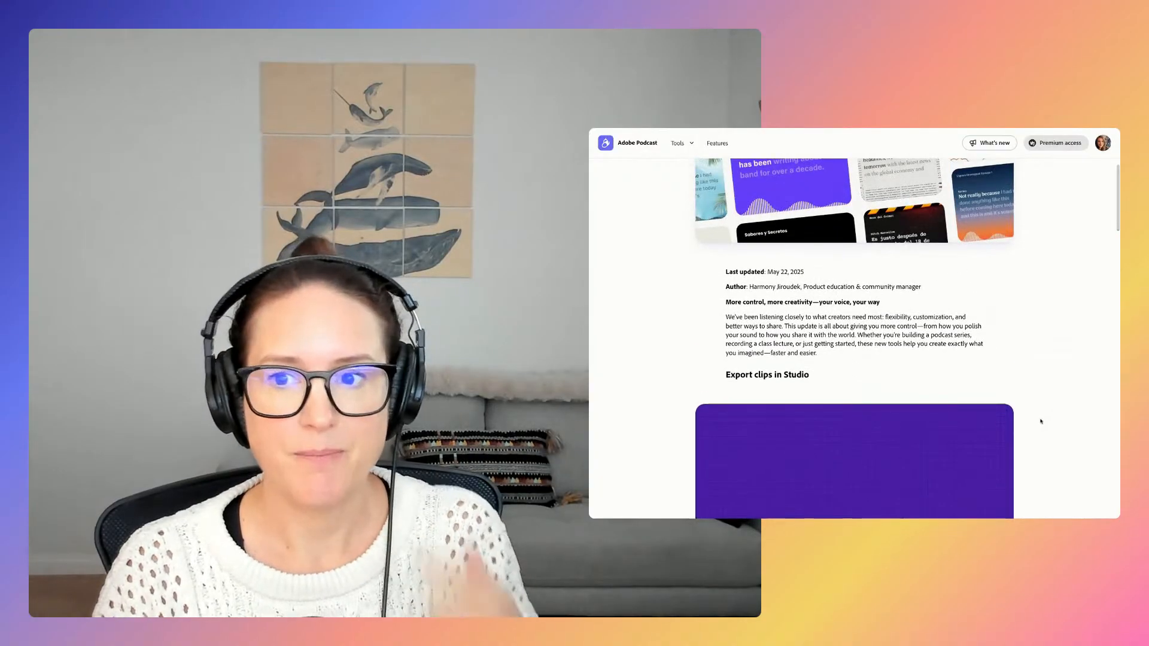
{"action": "scroll", "coordinate": [1040, 422], "scroll_direction": "up", "scroll_amount": 4}
{"action": "scroll", "coordinate": [1040, 422], "scroll_direction": "down", "scroll_amount": 5}
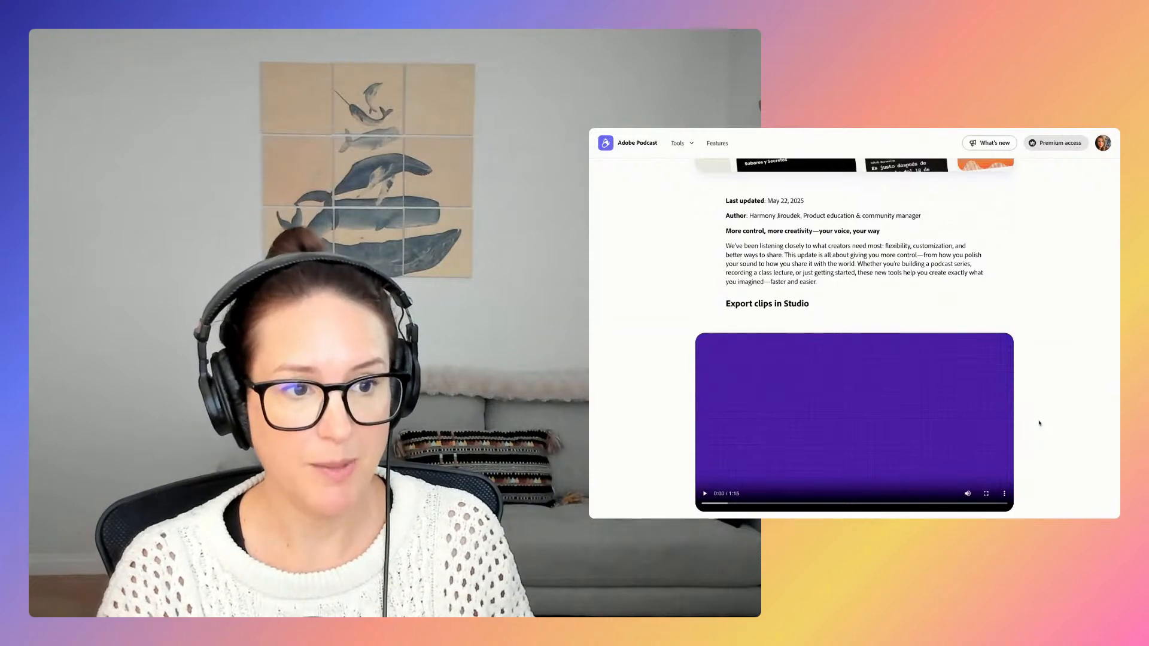
{"action": "scroll", "coordinate": [1040, 423], "scroll_direction": "down", "scroll_amount": 5}
{"action": "scroll", "coordinate": [1039, 423], "scroll_direction": "down", "scroll_amount": 2}
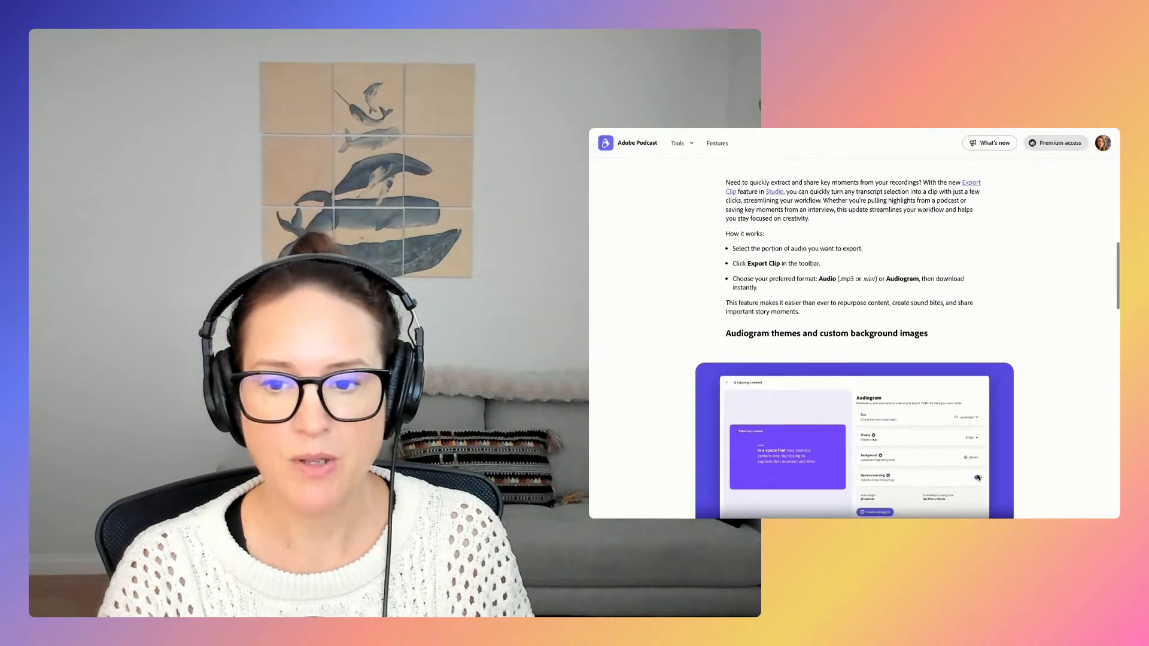
{"action": "scroll", "coordinate": [1039, 423], "scroll_direction": "down", "scroll_amount": 3}
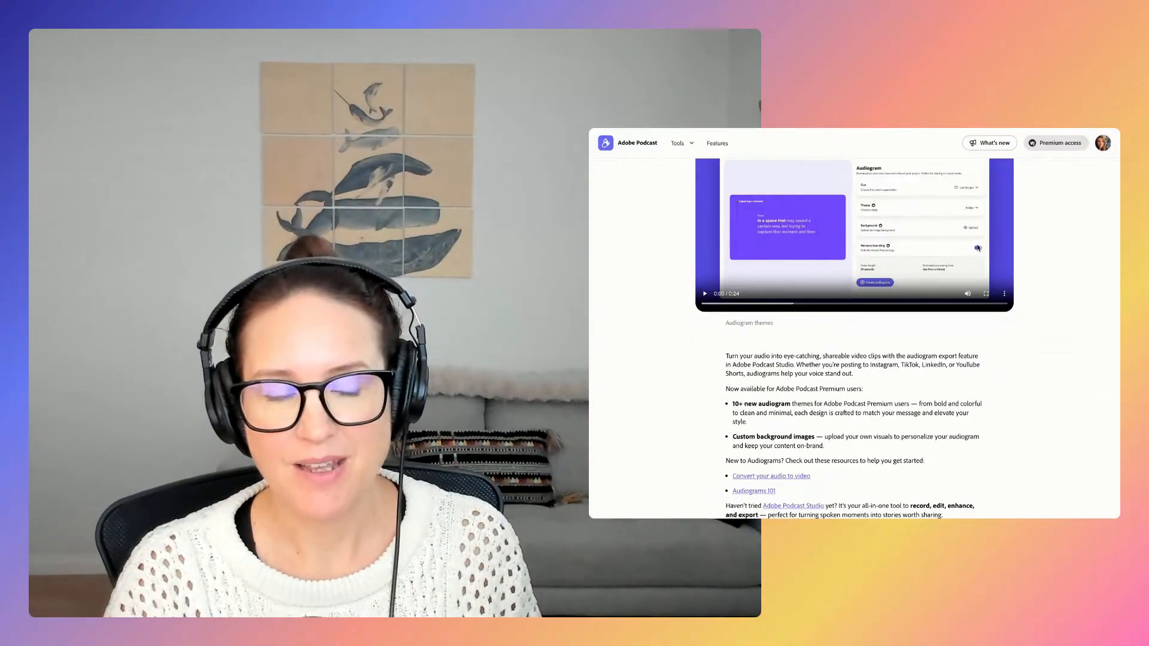
{"action": "scroll", "coordinate": [854, 327], "scroll_direction": "down", "scroll_amount": 4}
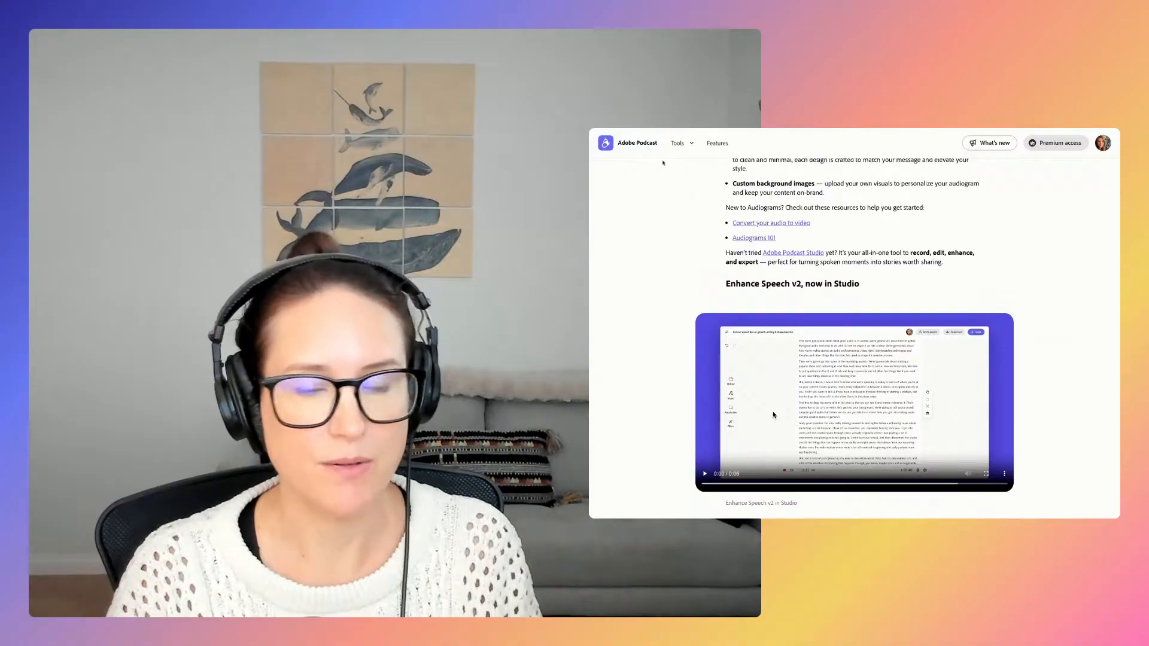
- Return to the home page and view the interface languages offered in the account options
{"action": "left_click", "coordinate": [626, 143]}
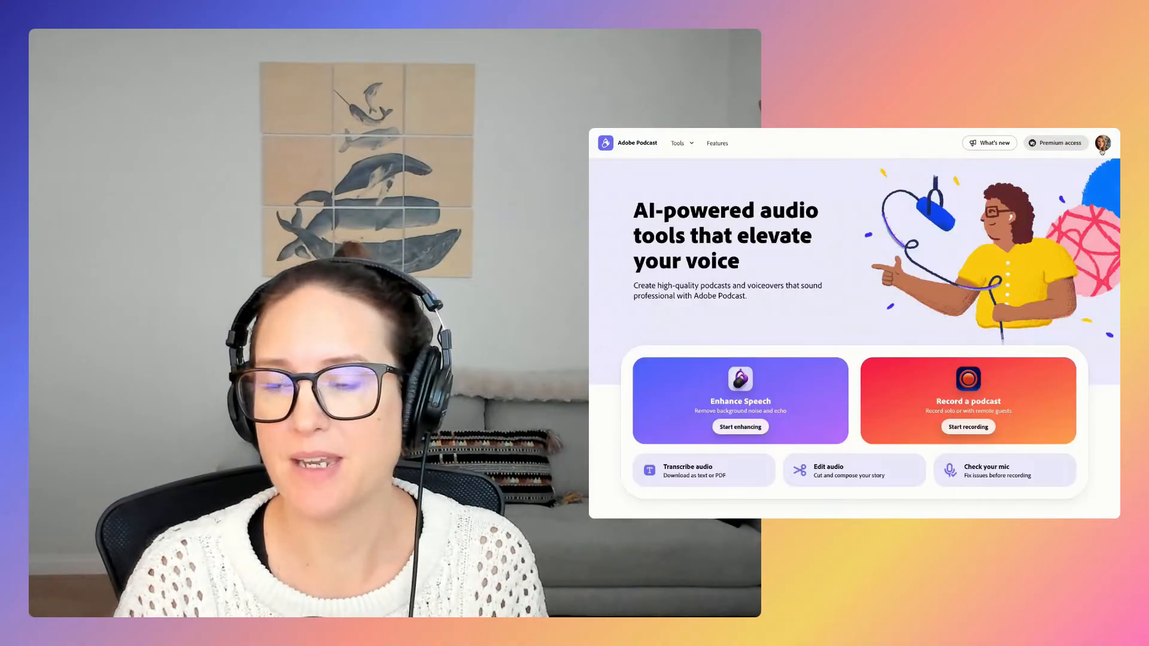
{"action": "left_click", "coordinate": [1102, 149]}
{"action": "left_click", "coordinate": [1071, 257]}
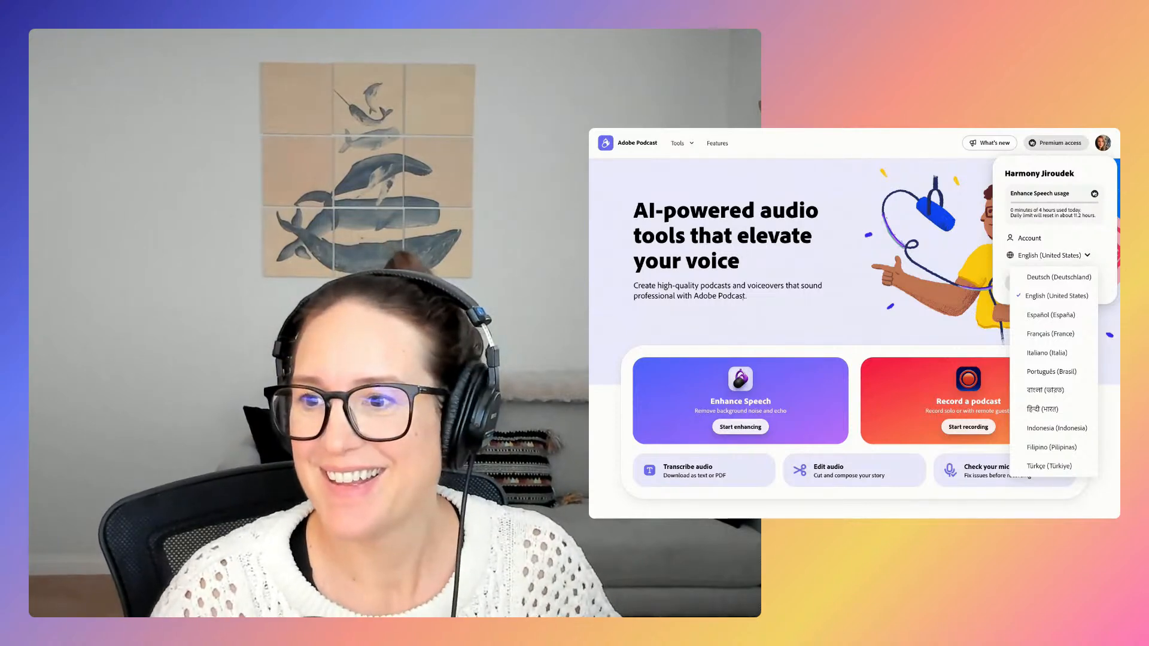
{"action": "left_click", "coordinate": [751, 260]}
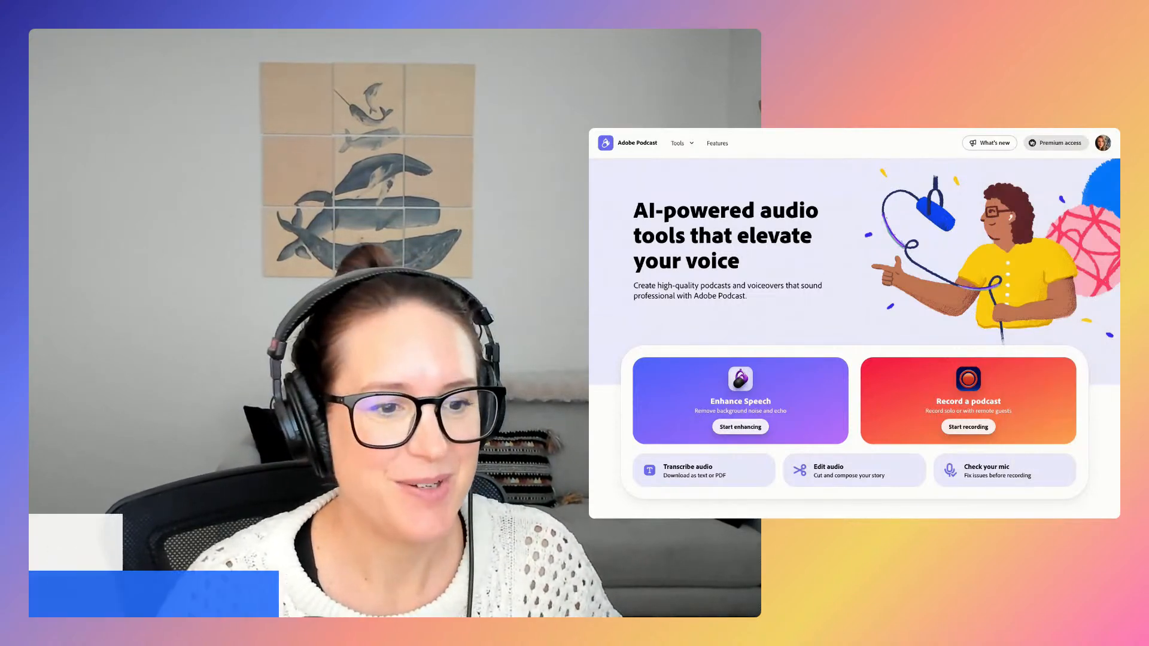